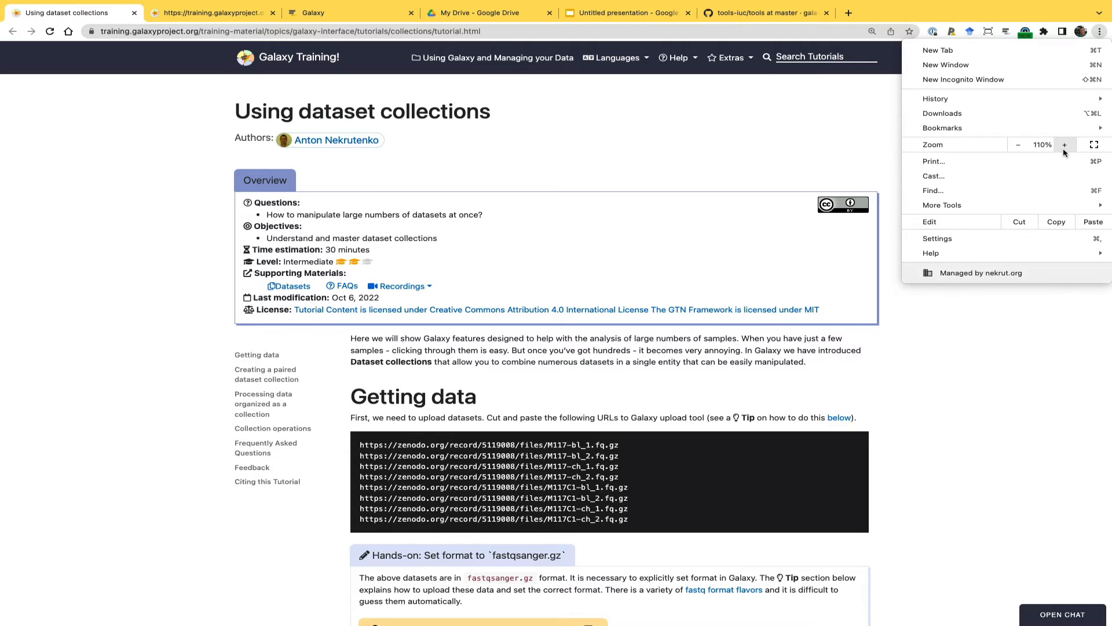
left_click(1064, 145)
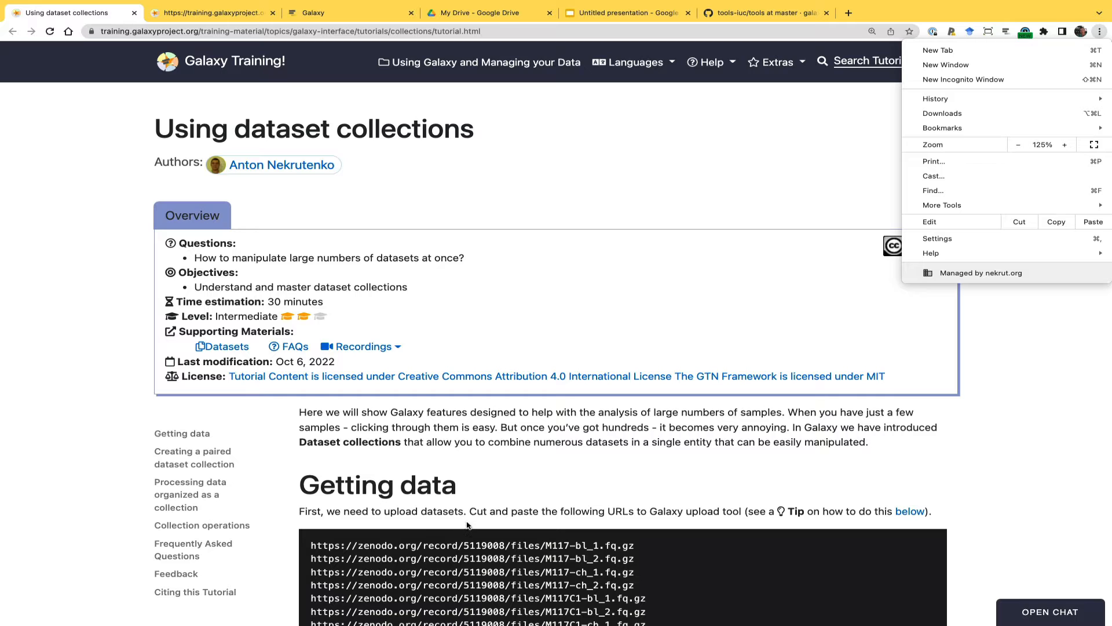
Enlarge the tutorial page to 125% and copy the block of Zenodo dataset URLs under Getting data
left_click(750, 463)
scroll(749, 463, "down", 5)
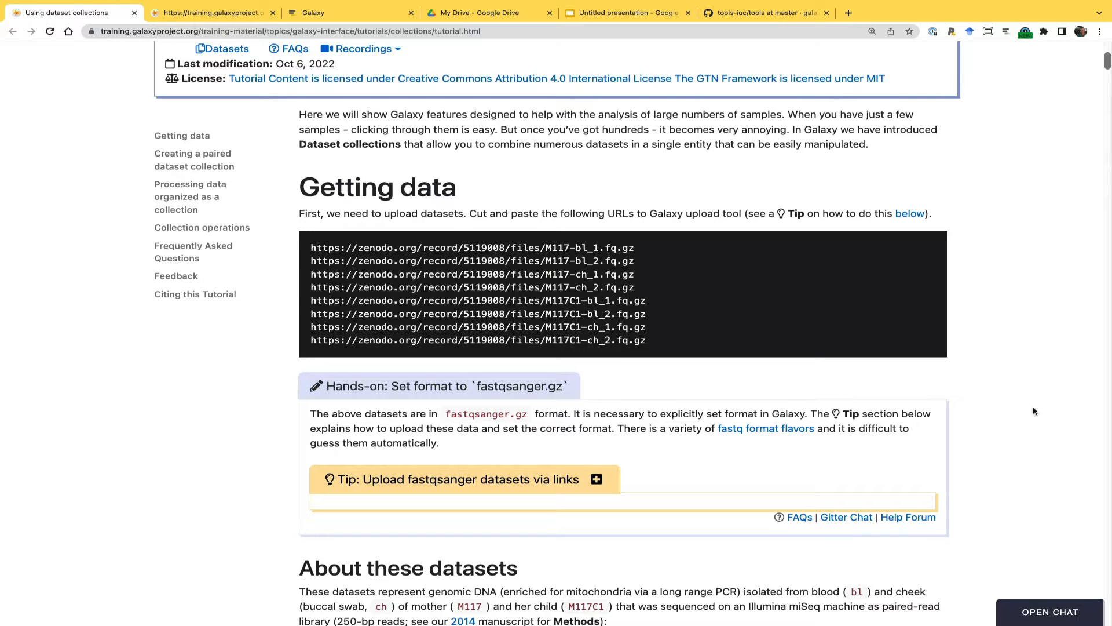
mouse_move(928, 329)
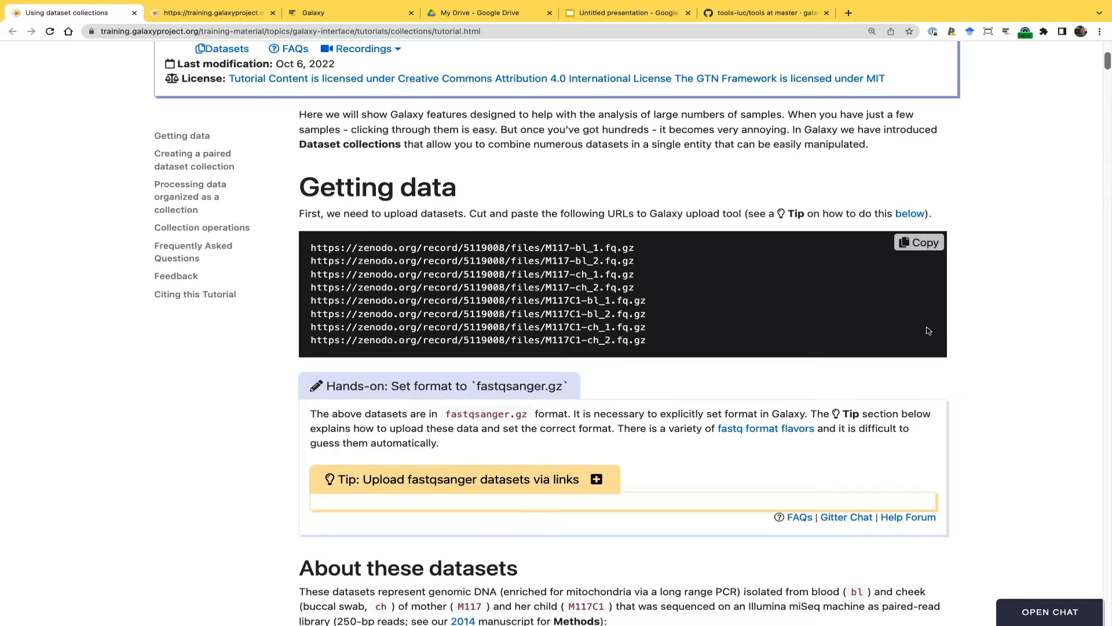
left_click(925, 246)
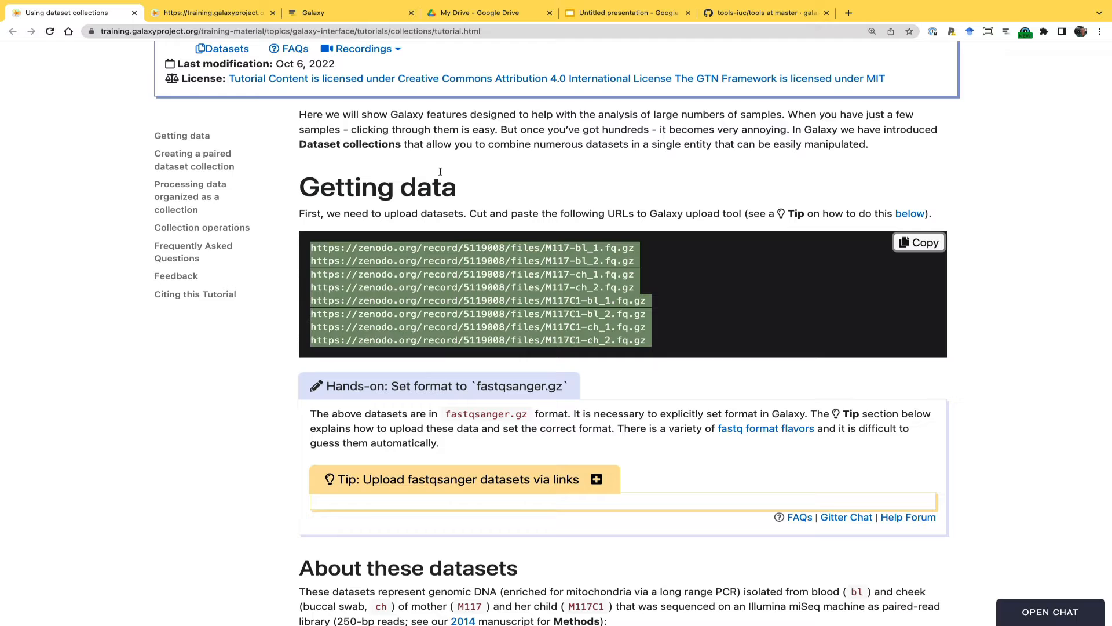
Switch to Galaxy and paste the copied Zenodo URLs into a new paste/fetch entry for data upload
left_click(339, 14)
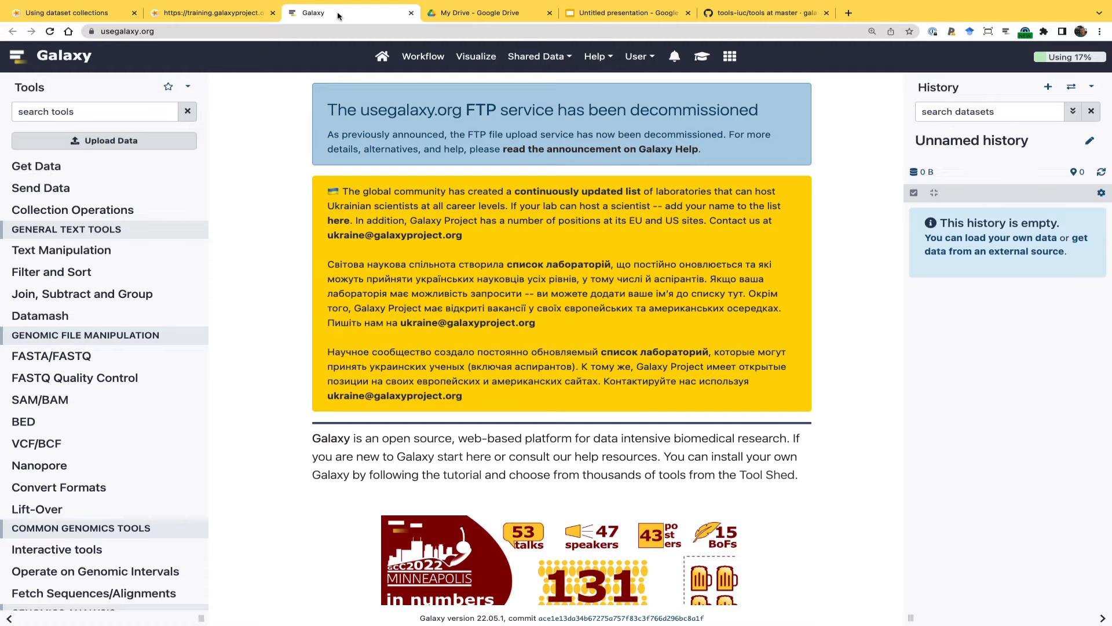
left_click(640, 56)
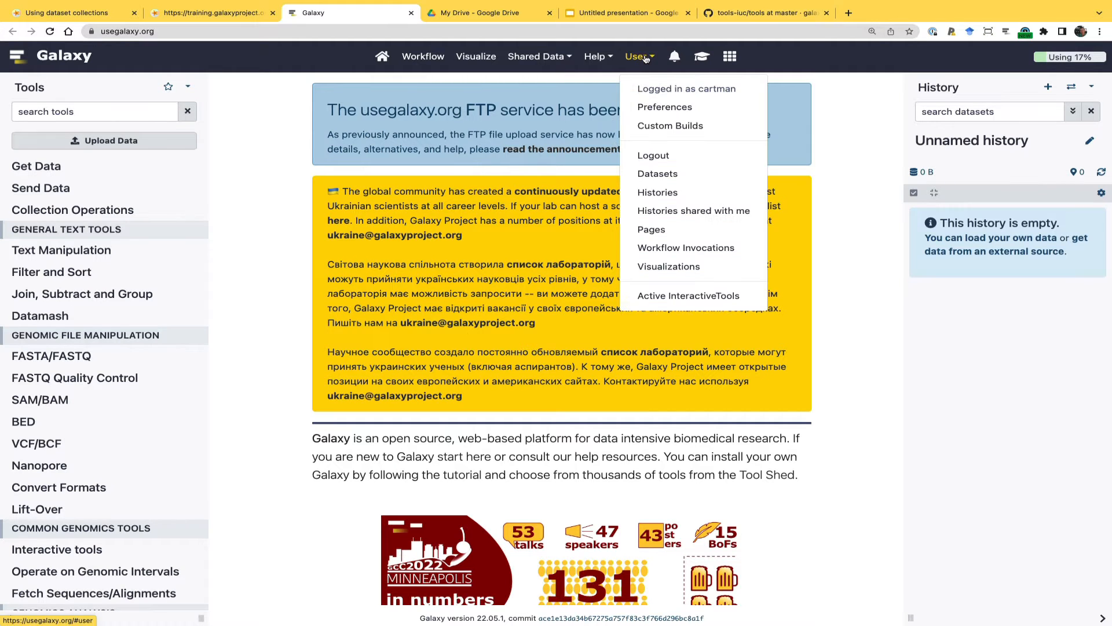
left_click(844, 245)
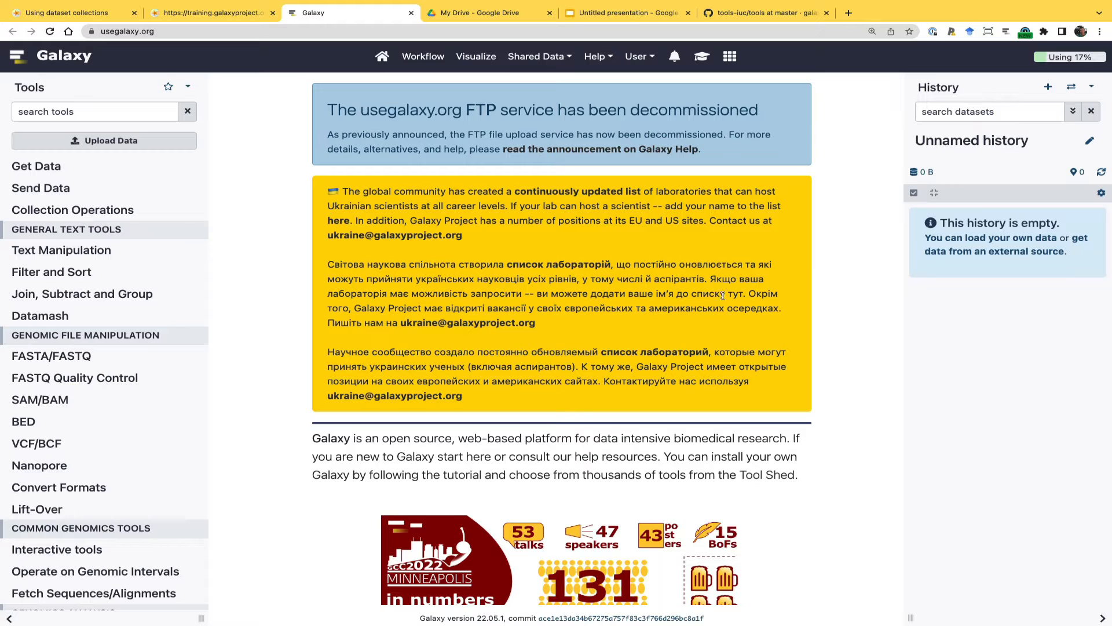
left_click(117, 148)
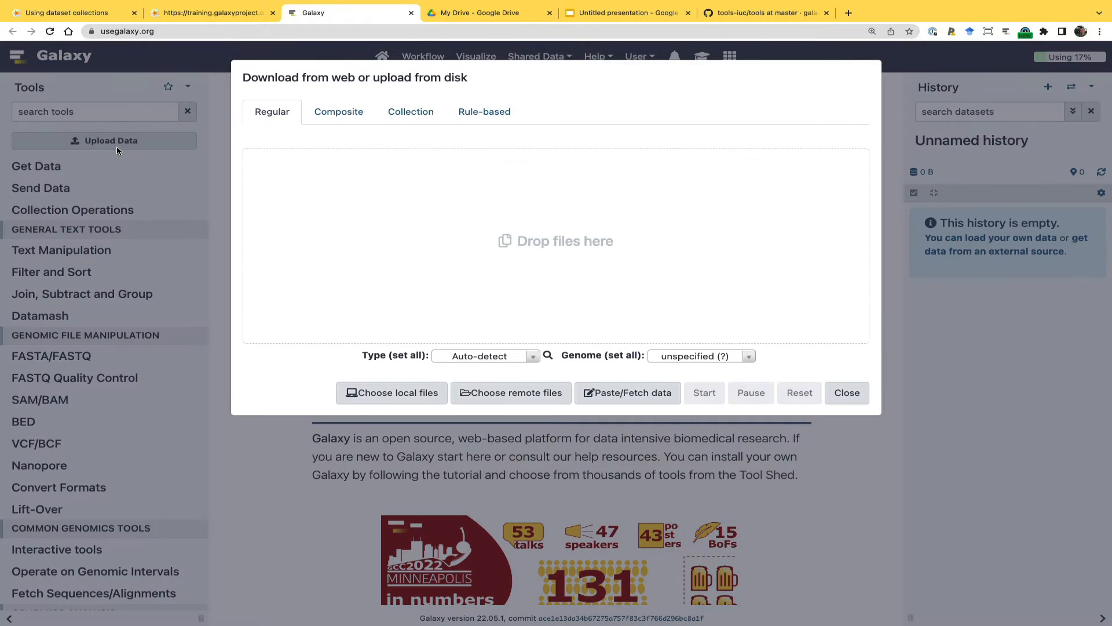
left_click(617, 393)
left_click(471, 251)
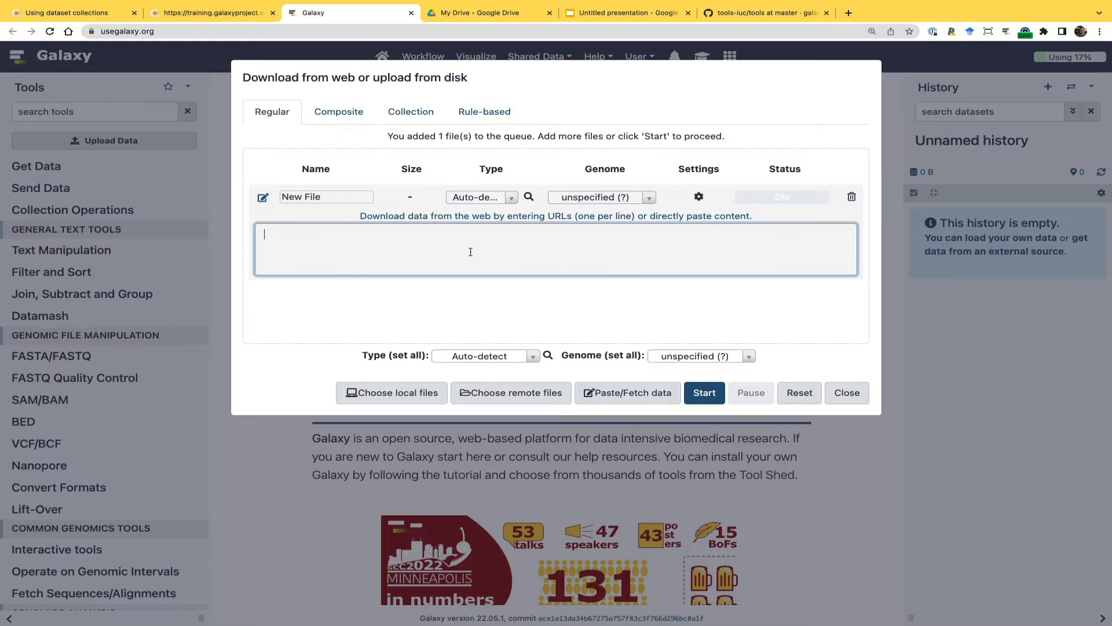
key("ctrl+v")
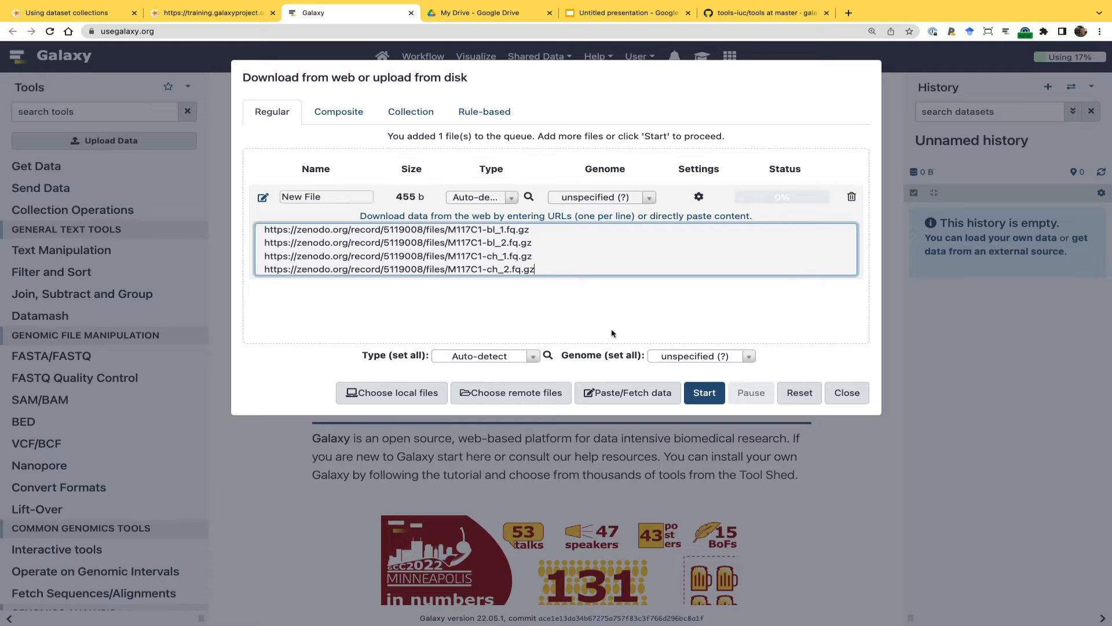
Set the type of all files to fastqsanger.gz, start the upload and close the upload dialog
left_click(513, 360)
type("fast")
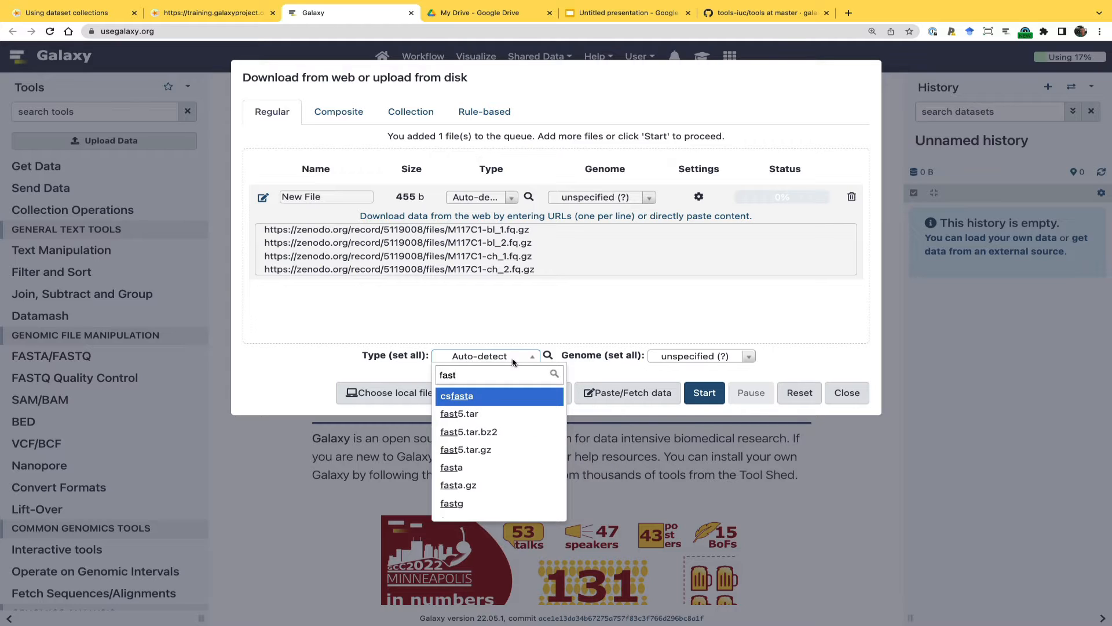
type("q")
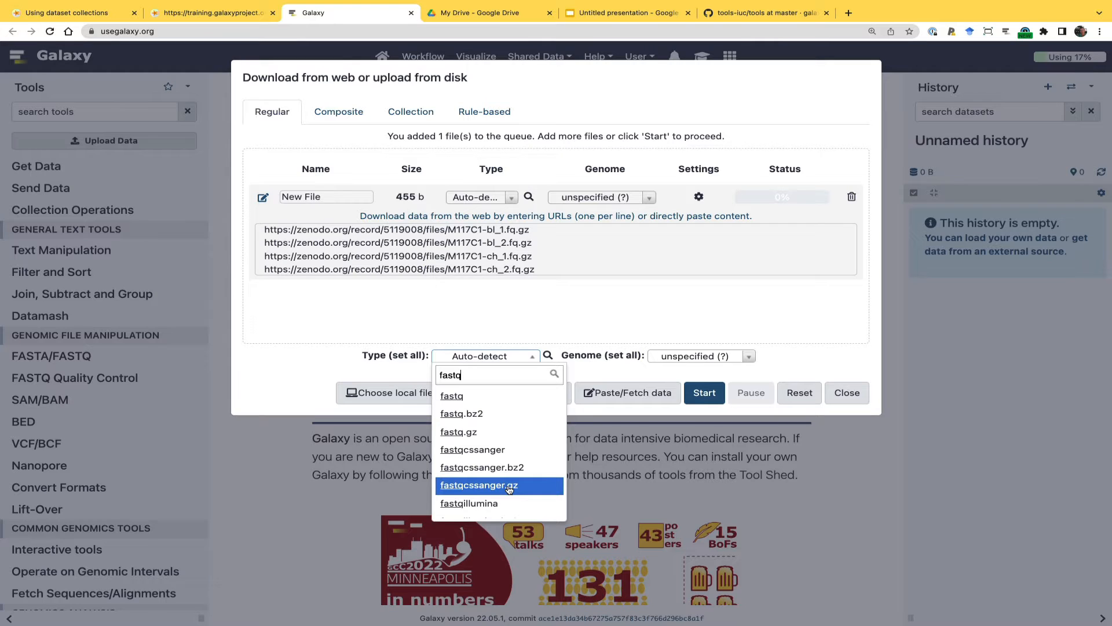
scroll(509, 489, "down", 5)
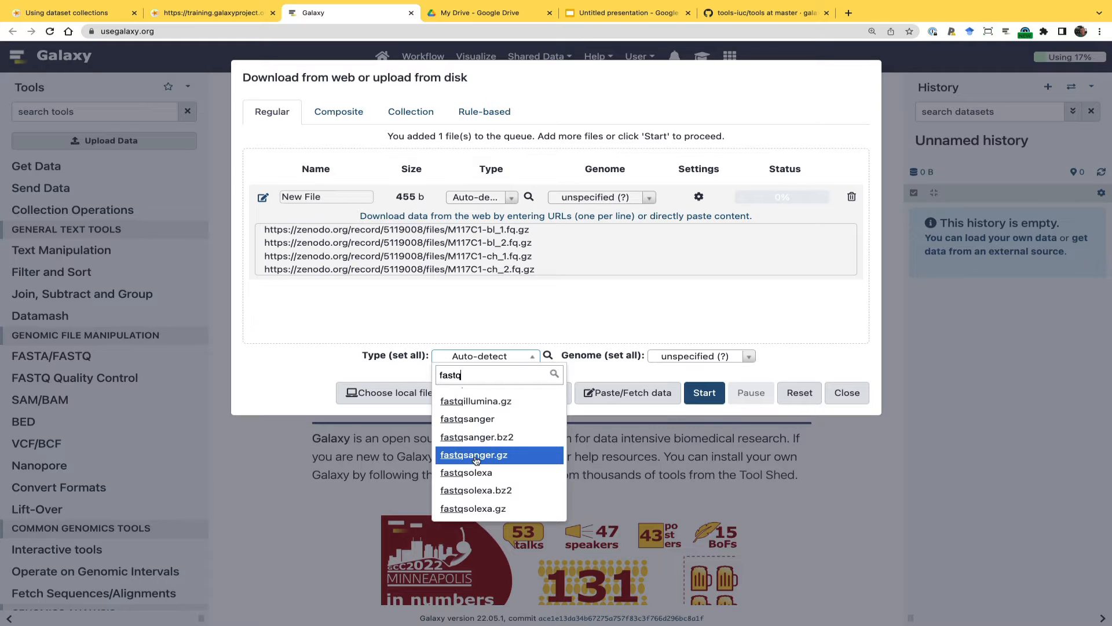
left_click(476, 456)
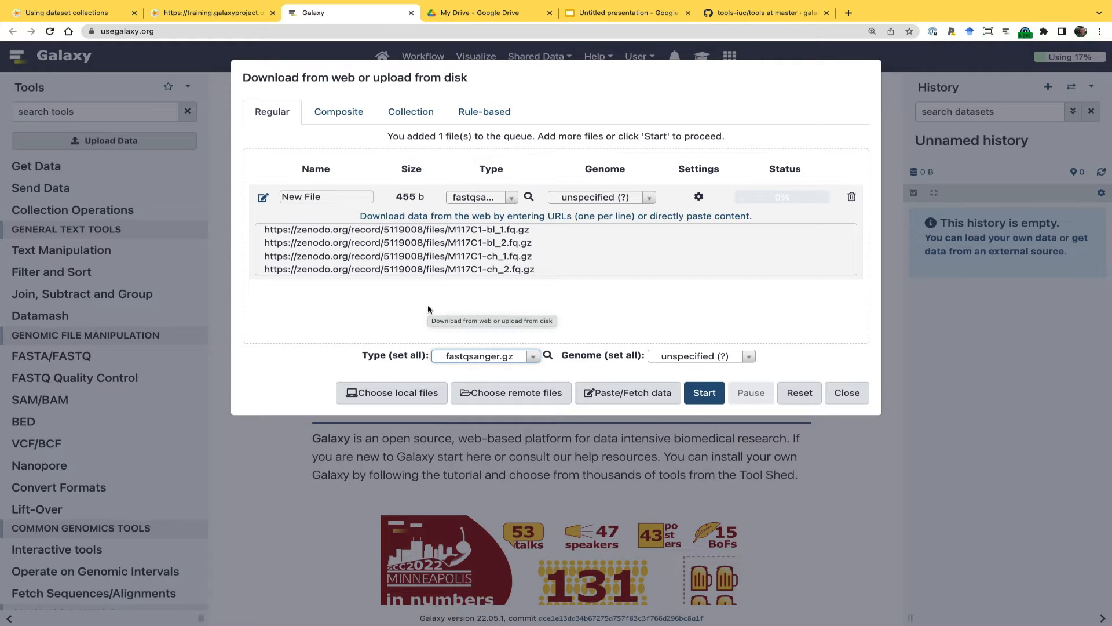
left_click(704, 392)
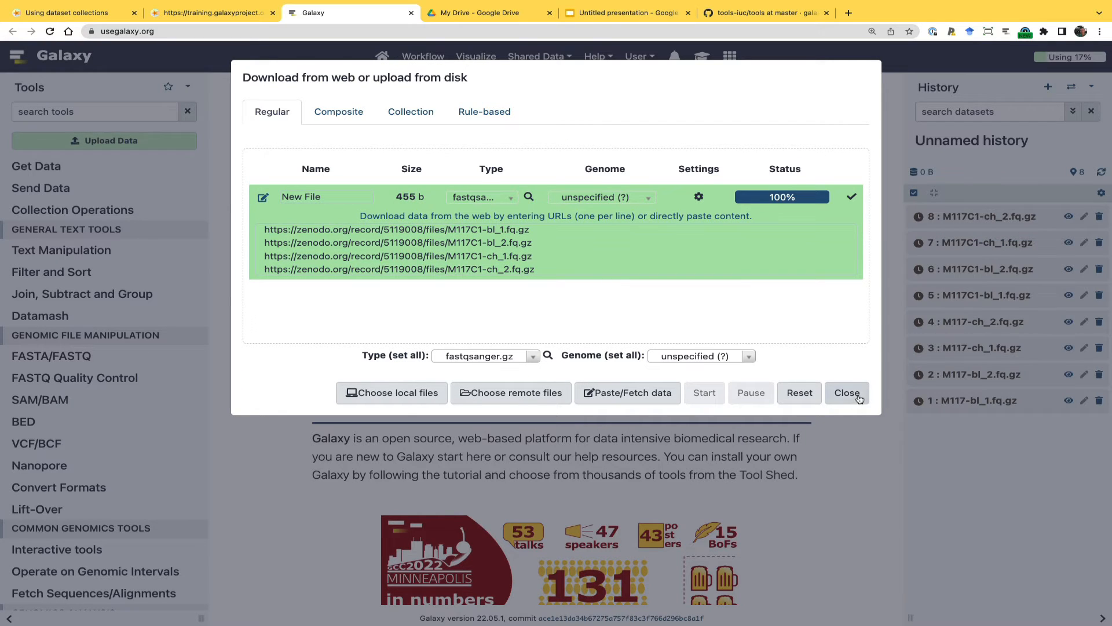
left_click(848, 394)
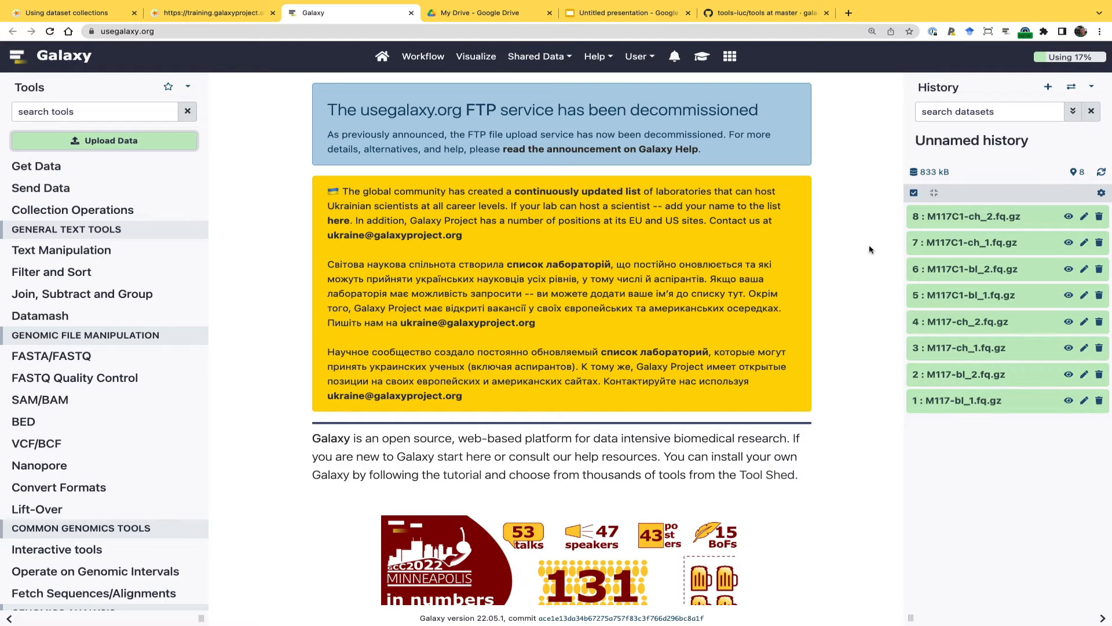
Select all eight datasets in the history and start building a list of dataset pairs from them
left_click(913, 194)
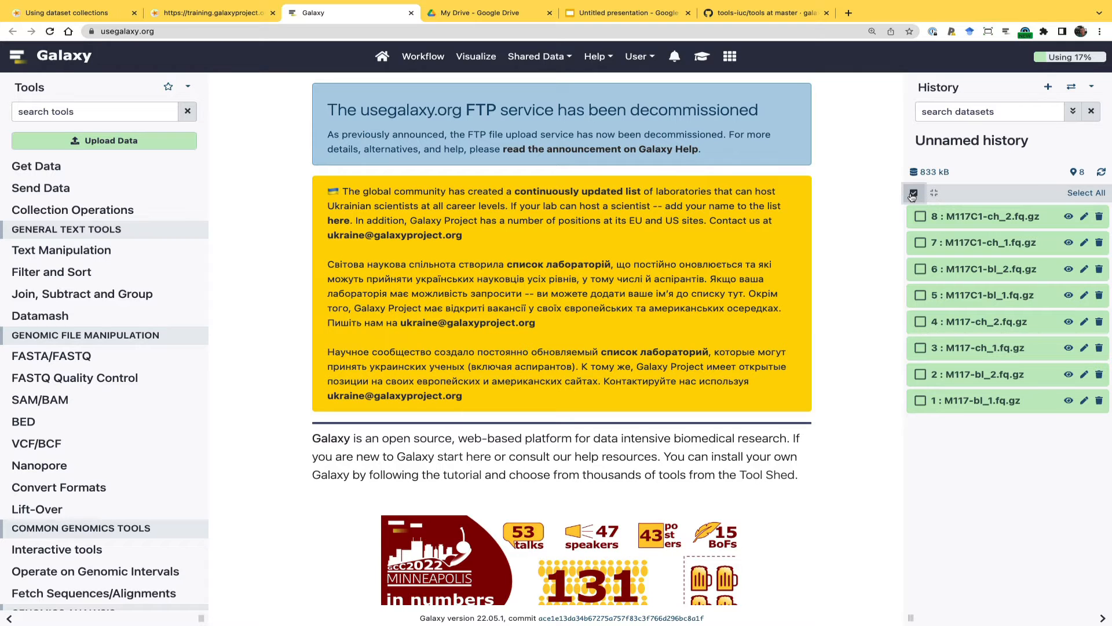
left_click(1090, 194)
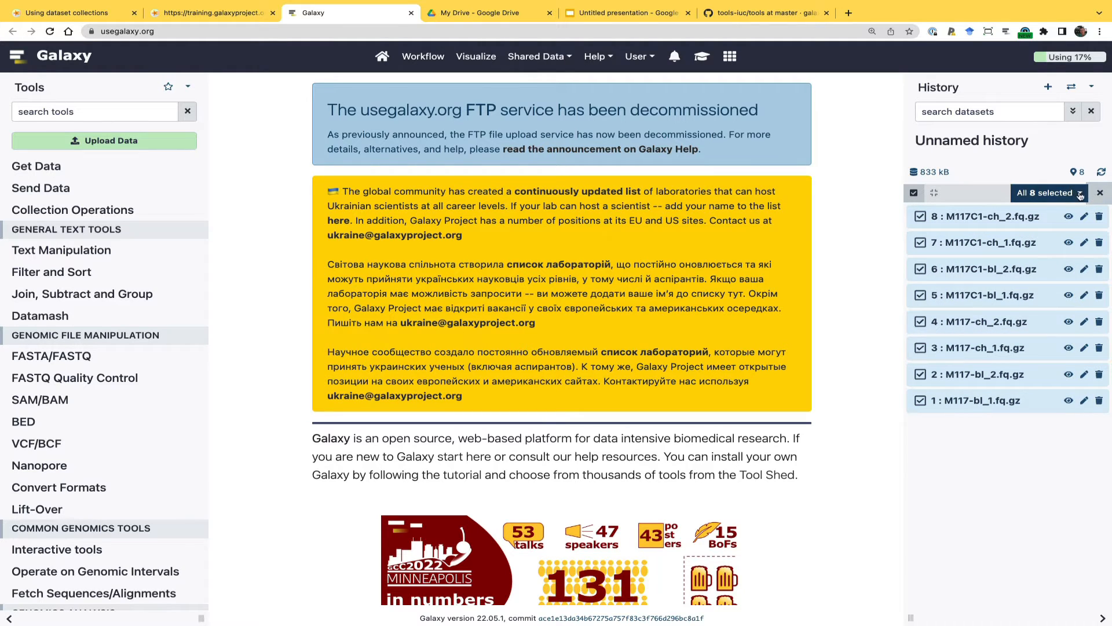
left_click(1080, 194)
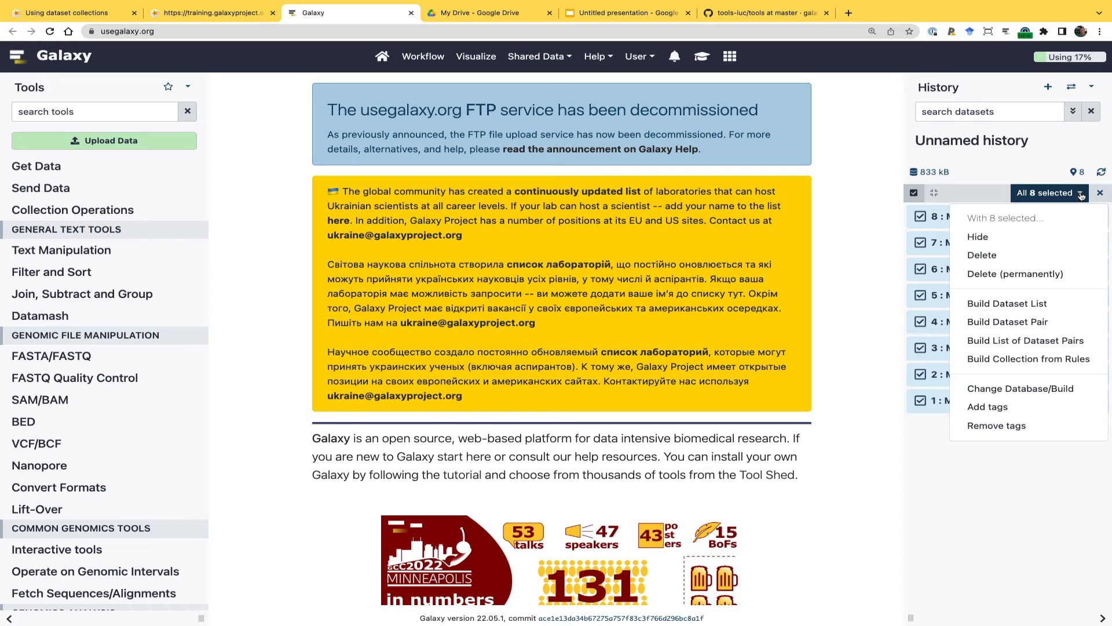
left_click(996, 340)
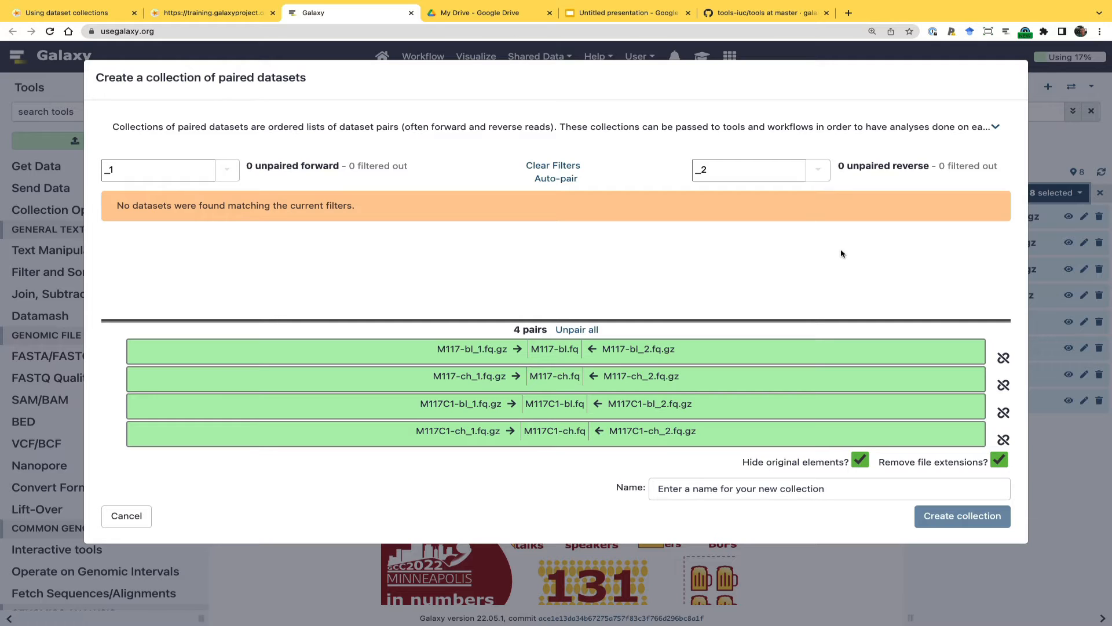
Clear the forward and reverse filter texts and unpair all the automatically matched datasets
left_click(163, 168)
key("BackSpace")
key("BackSpace")
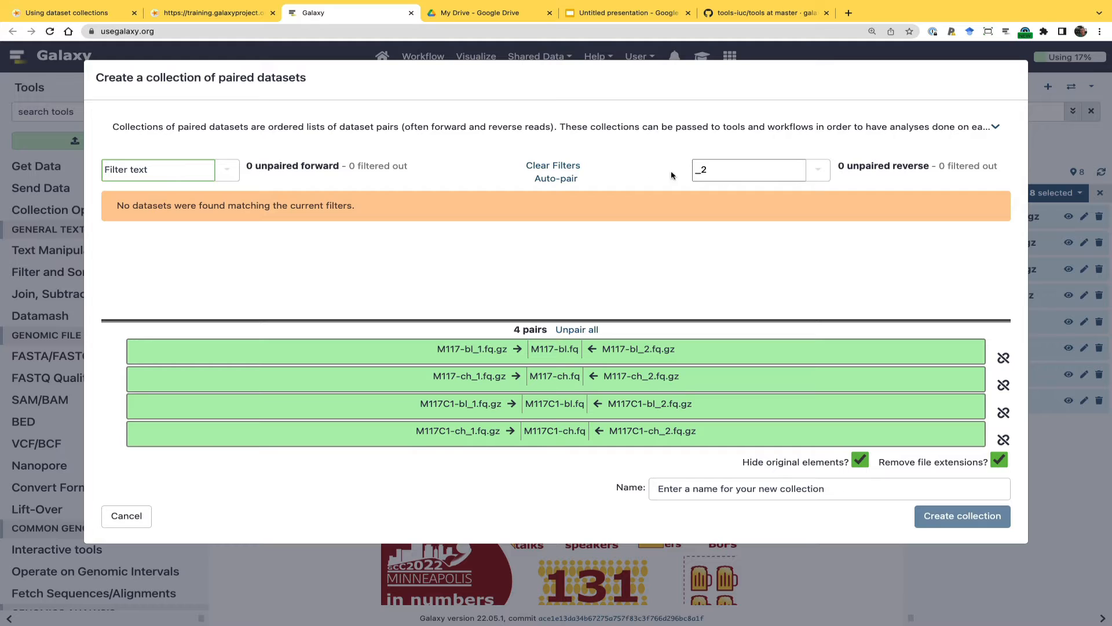
left_click(718, 167)
key("BackSpace")
key("BackSpace")
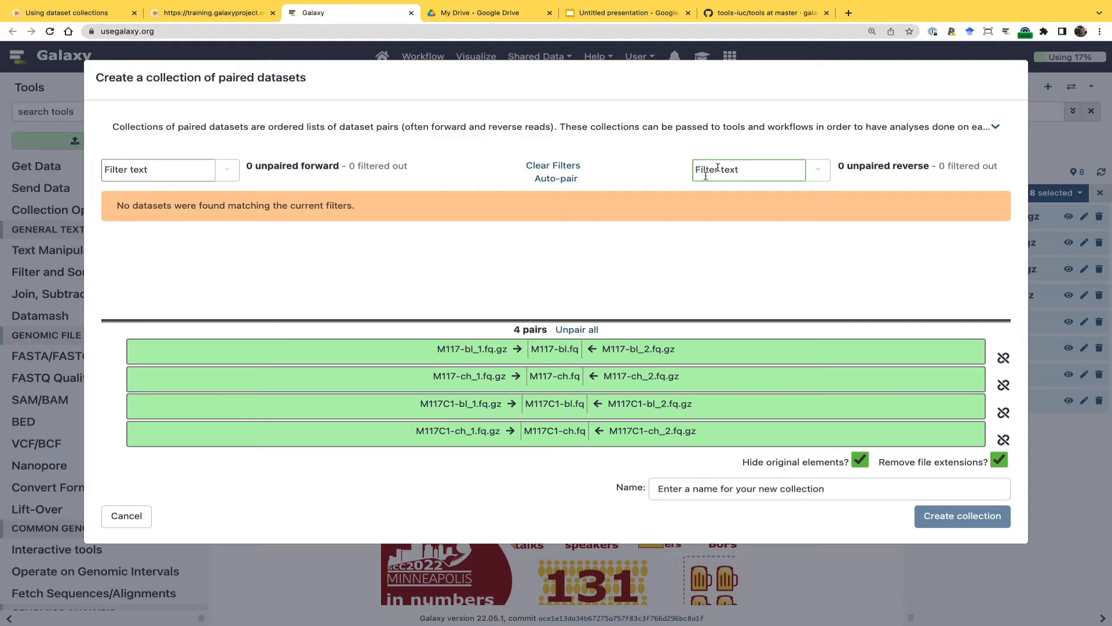
left_click(557, 184)
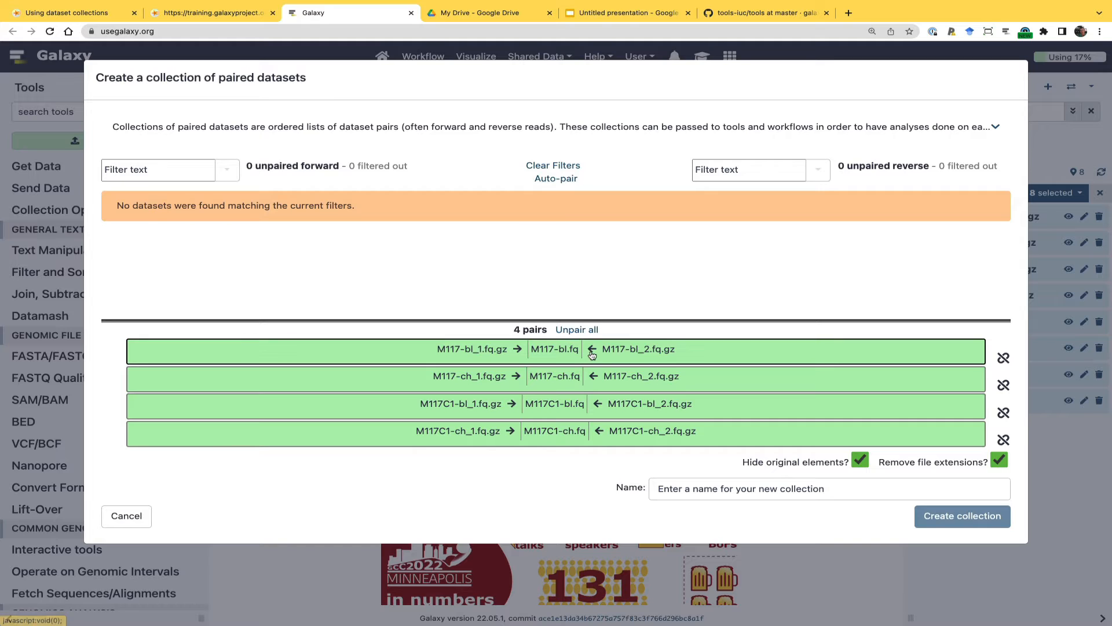
left_click(587, 334)
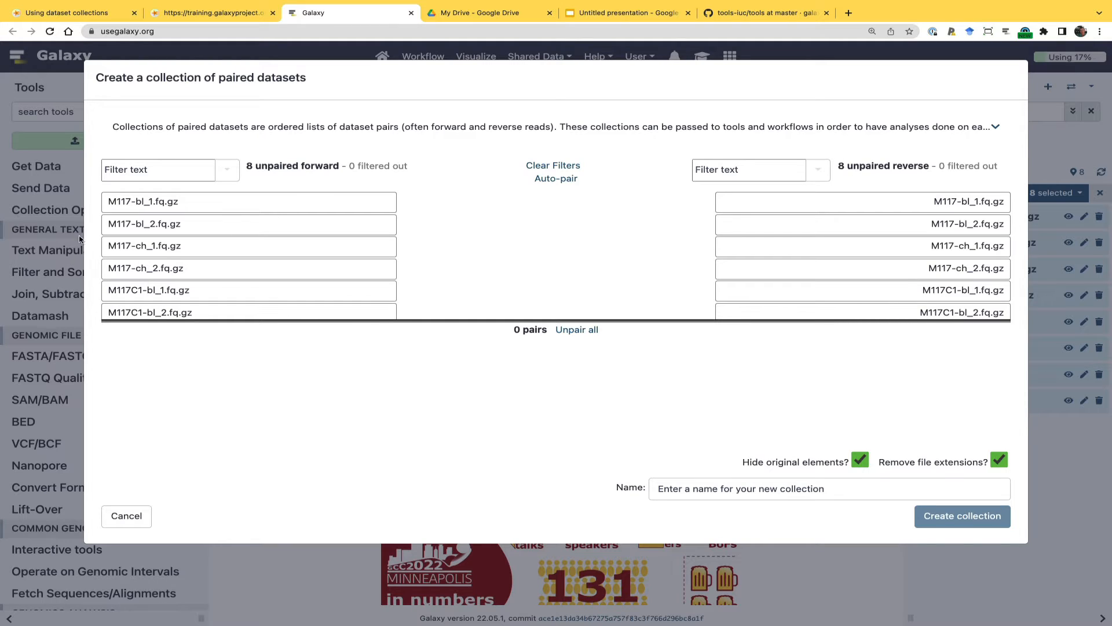
Filter forward reads by _1 and reverse reads by _2, and pair all four matching rows of datasets
left_click(140, 170)
type("_1")
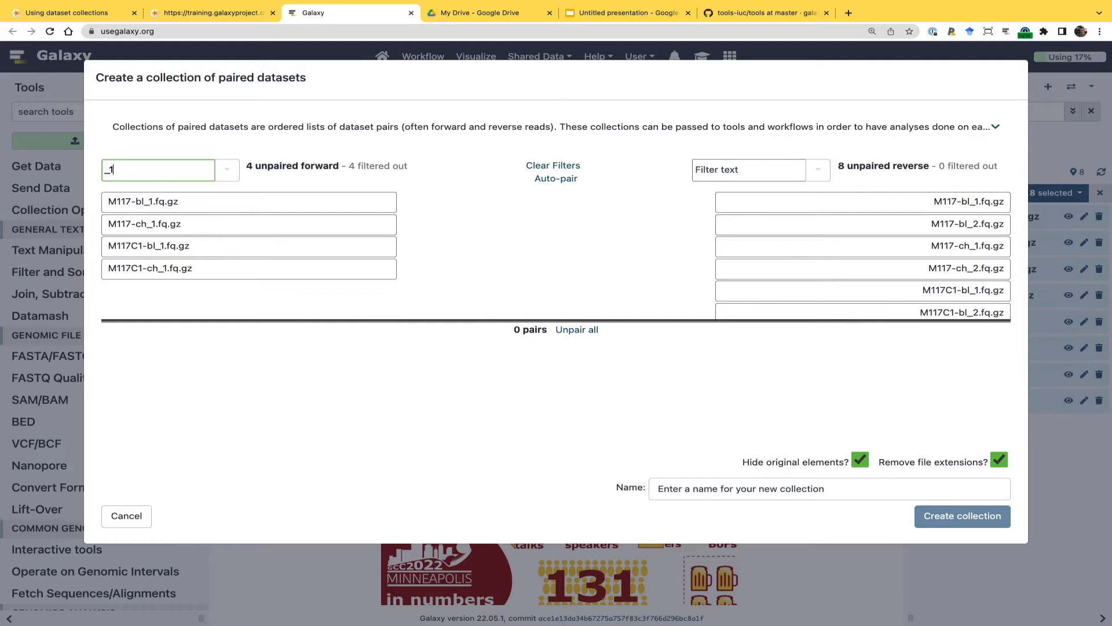
left_click(739, 169)
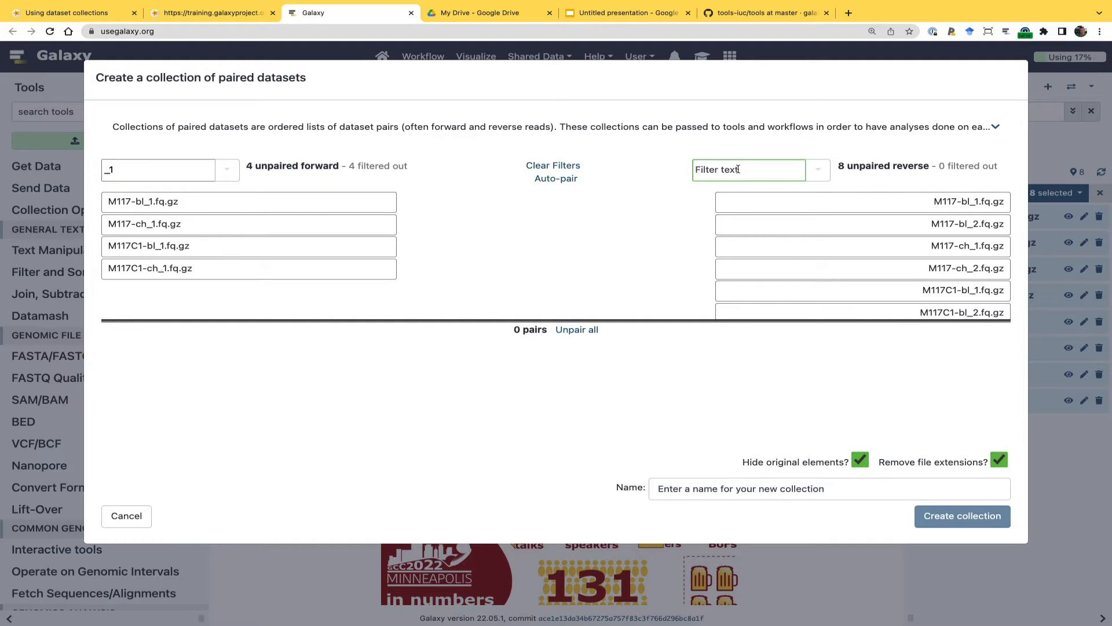
type("_2")
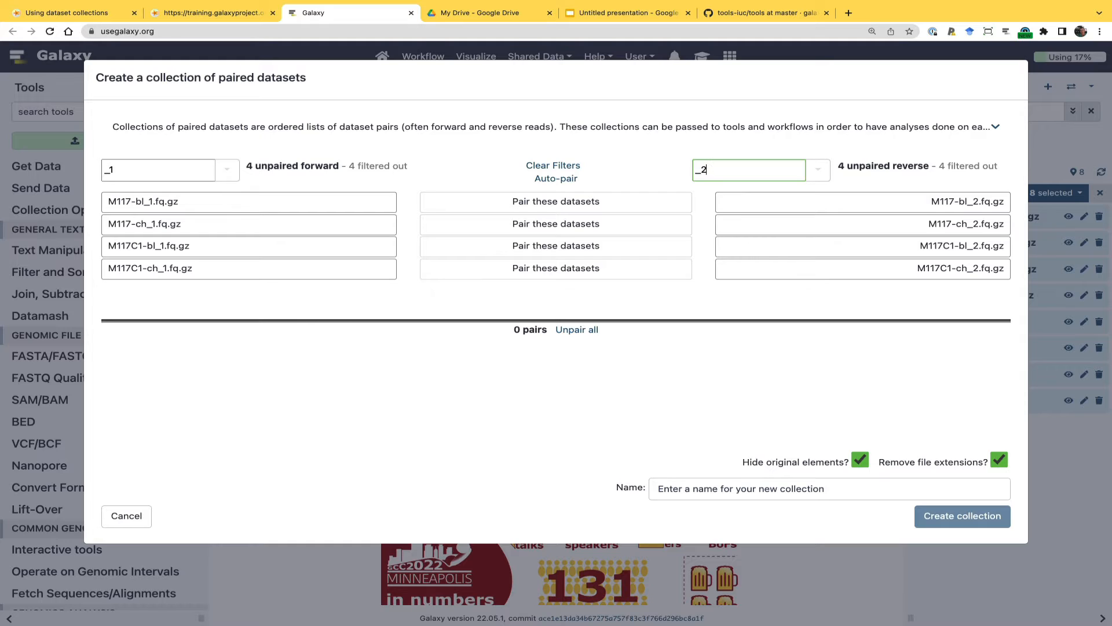
left_click(550, 201)
left_click(550, 201)
left_click(550, 201)
left_click(551, 202)
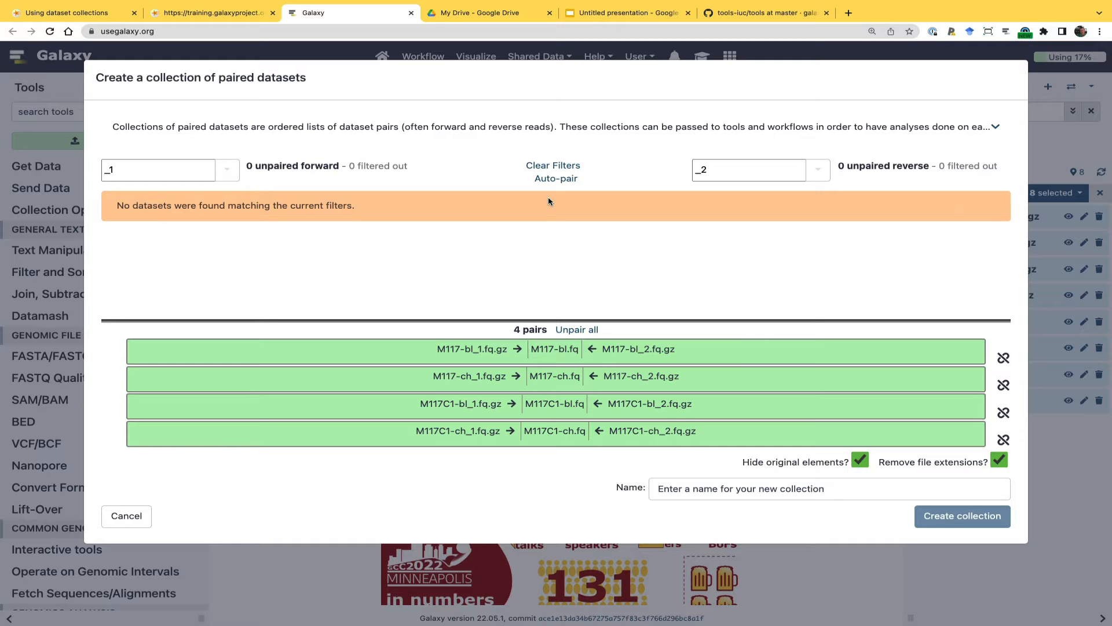
Name the paired collection "reads", create it and leave the history's selection mode
left_click(687, 491)
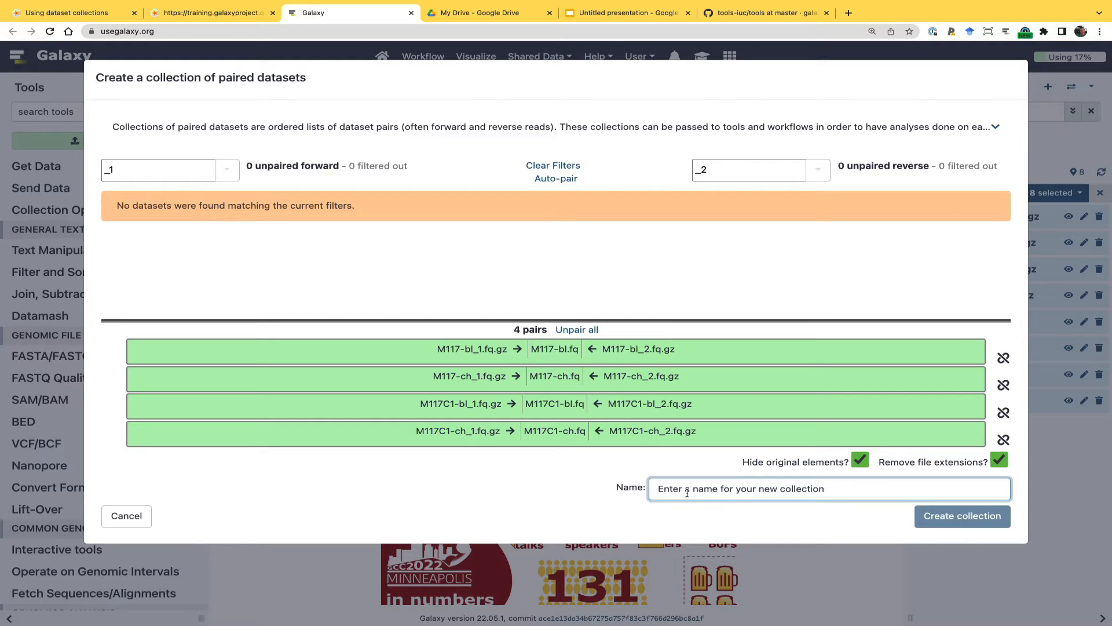
type("reads")
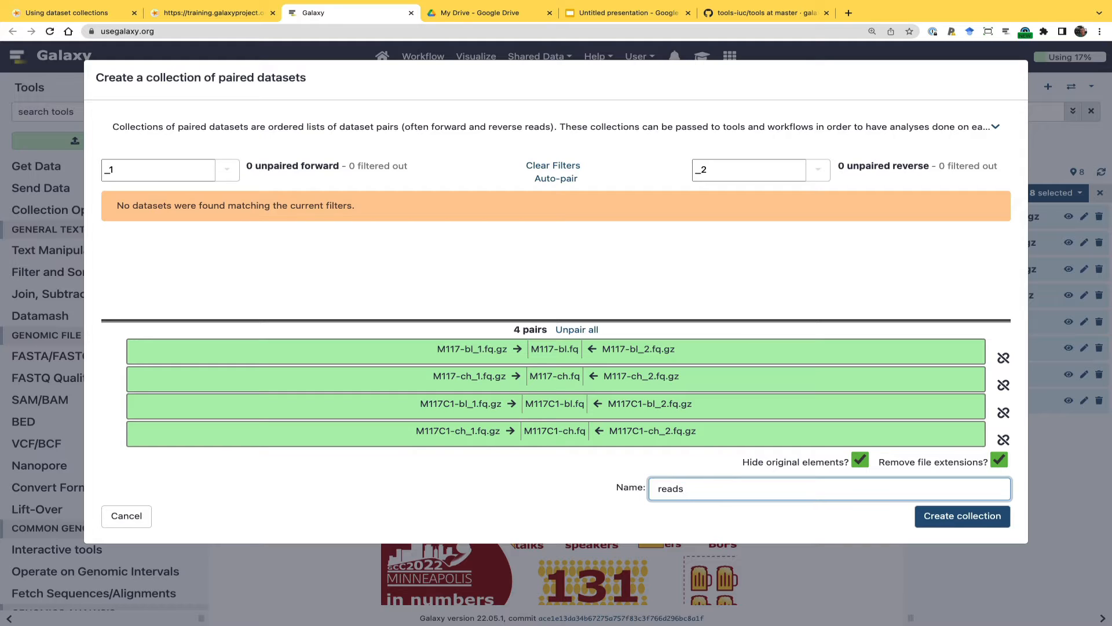
left_click(951, 521)
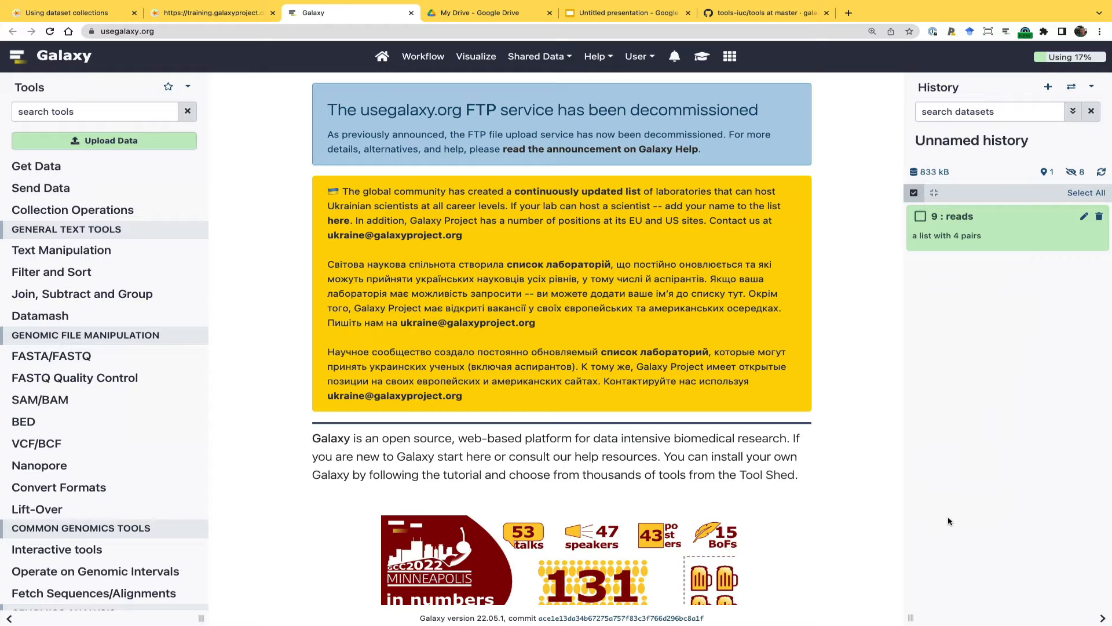
left_click(914, 194)
Examine the reads collection and the contents of its M117-bl.fq pair, and return to the history
left_click(949, 219)
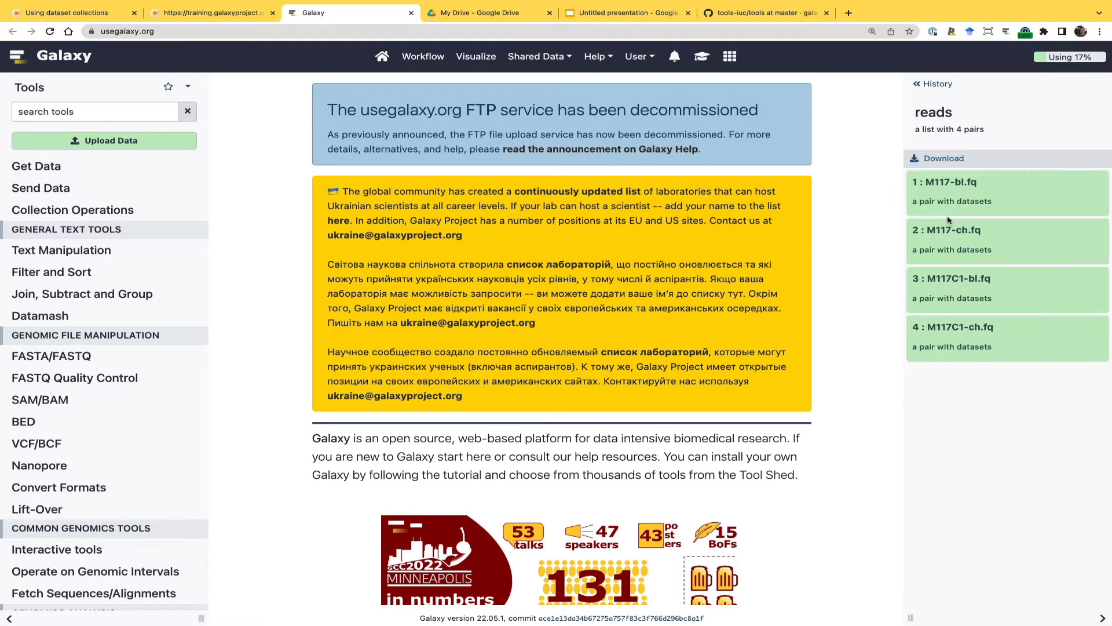
left_click(941, 184)
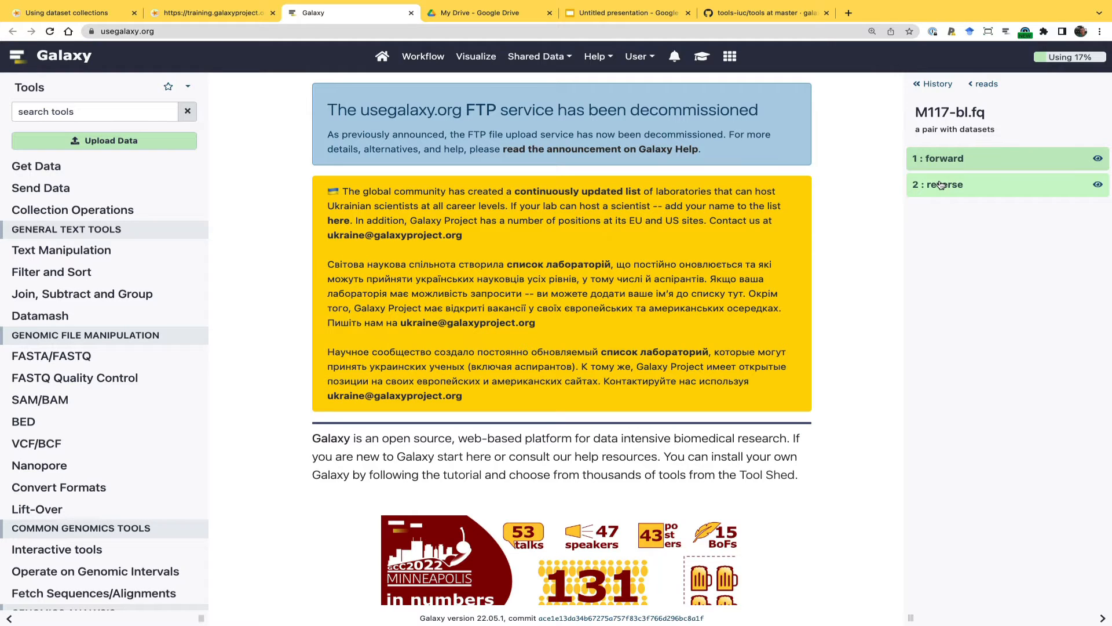
left_click(933, 84)
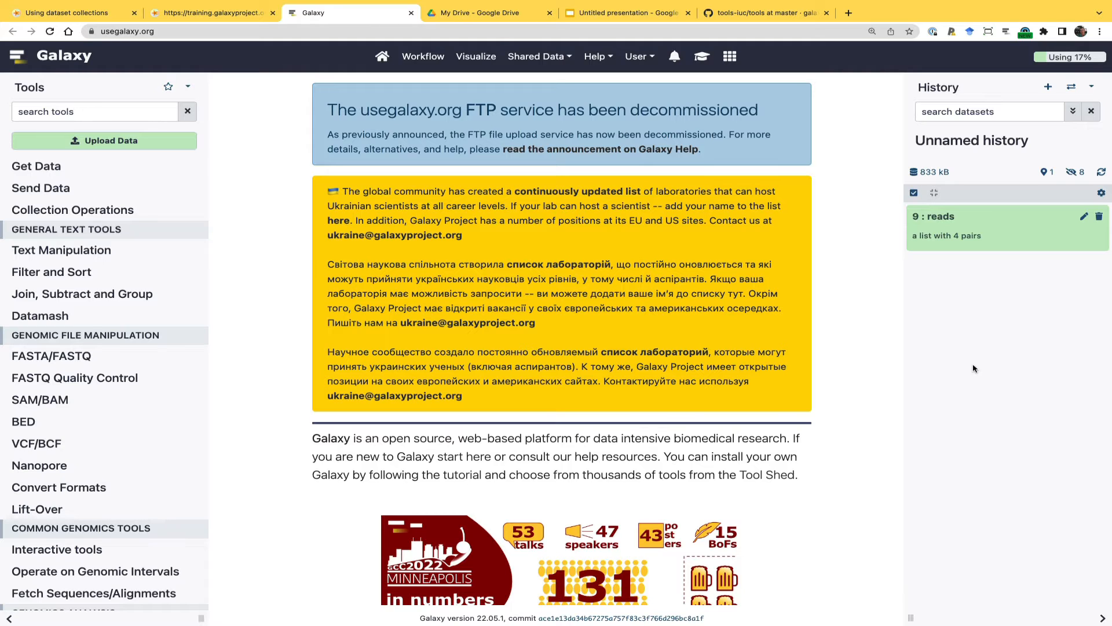
Open the Faster Download and Extract Reads in FASTQ tool from the Get Data tools and review its form
left_click(32, 167)
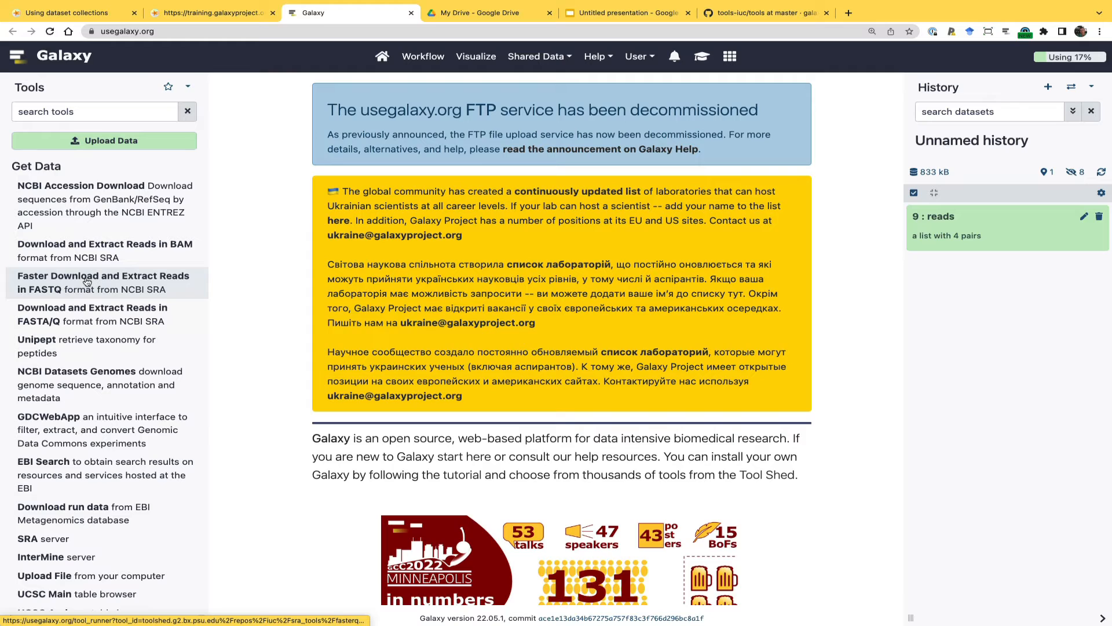
left_click(87, 283)
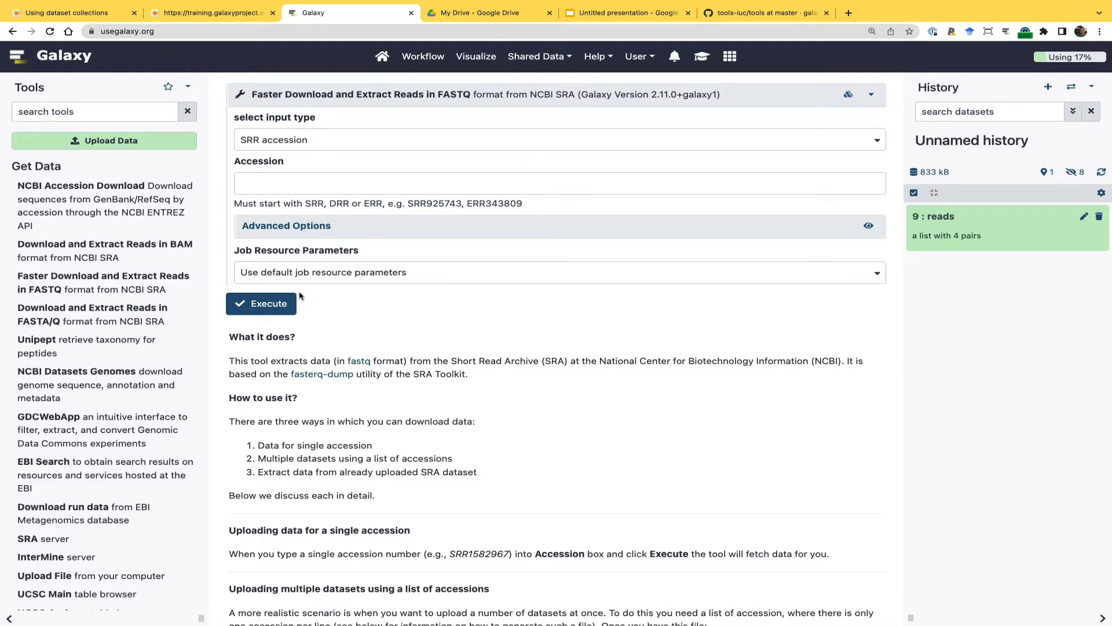
Find the fastp tool and set it to process a Paired Collection with the reads collection as input
left_click(187, 114)
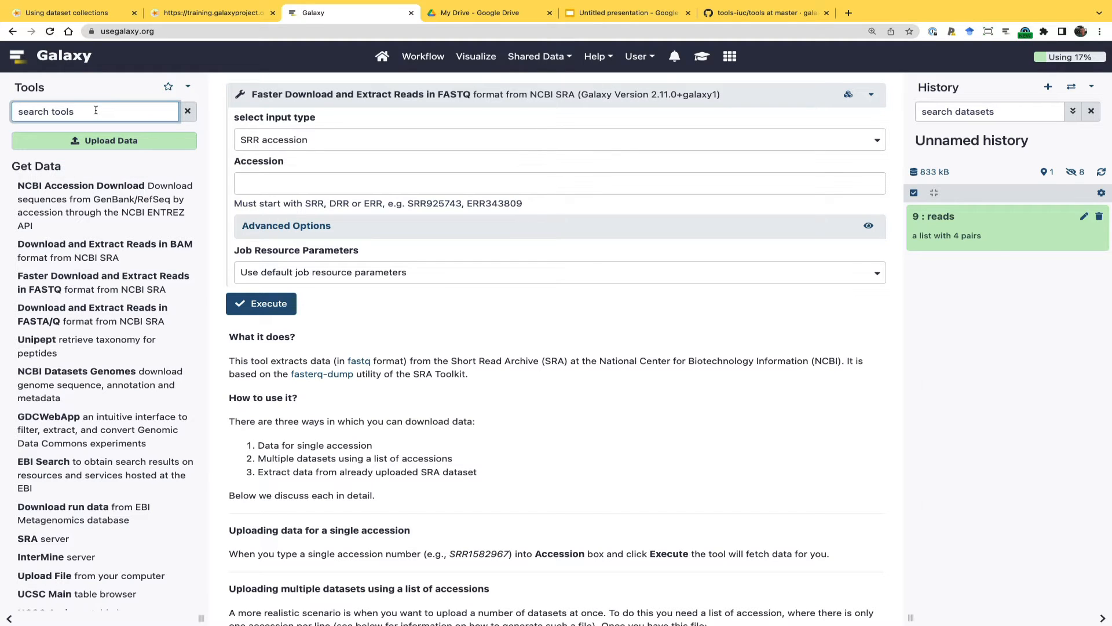
type("fastp")
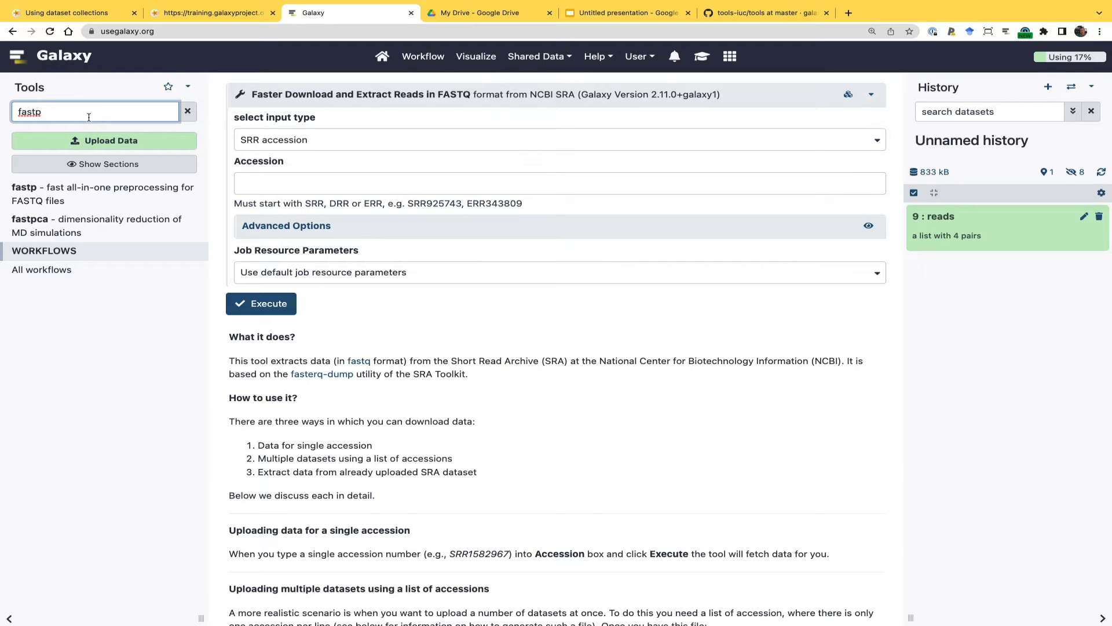
left_click(22, 190)
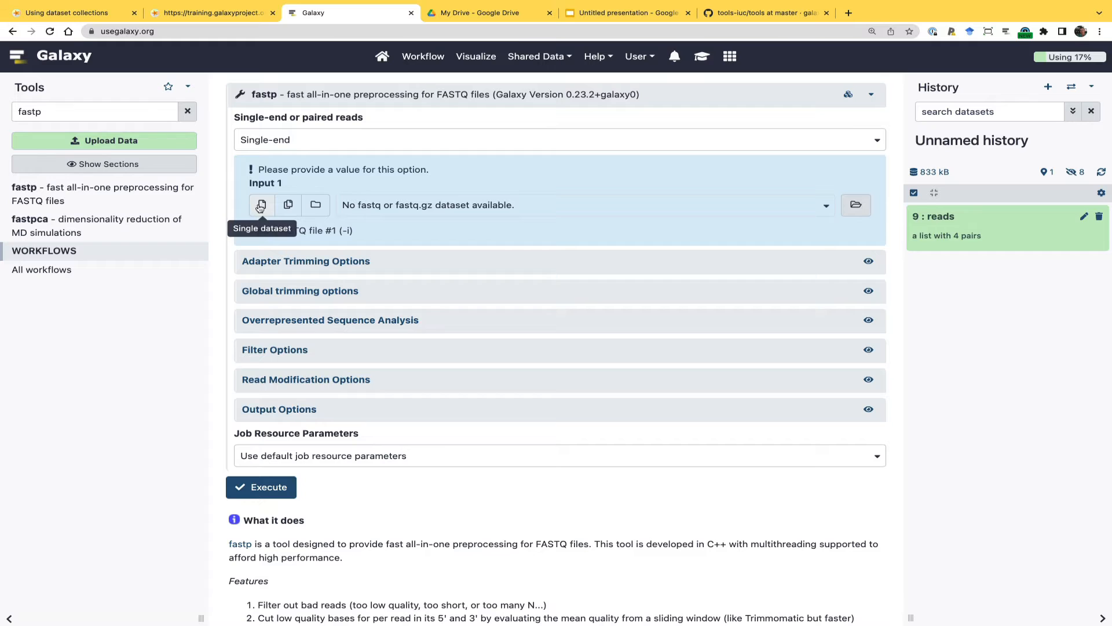
left_click(314, 206)
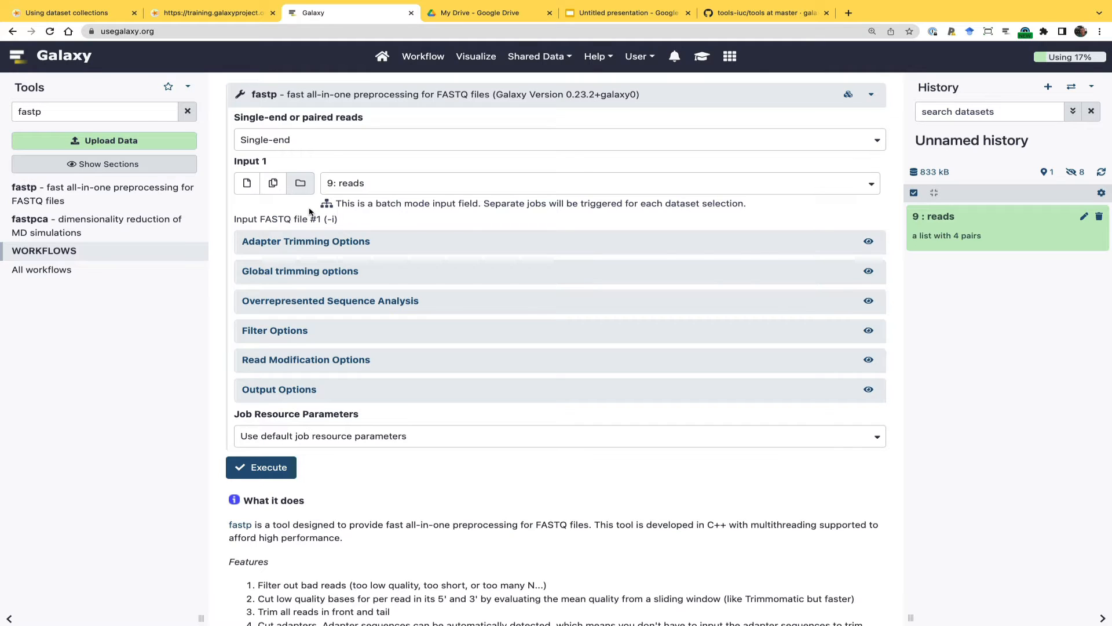
left_click(311, 148)
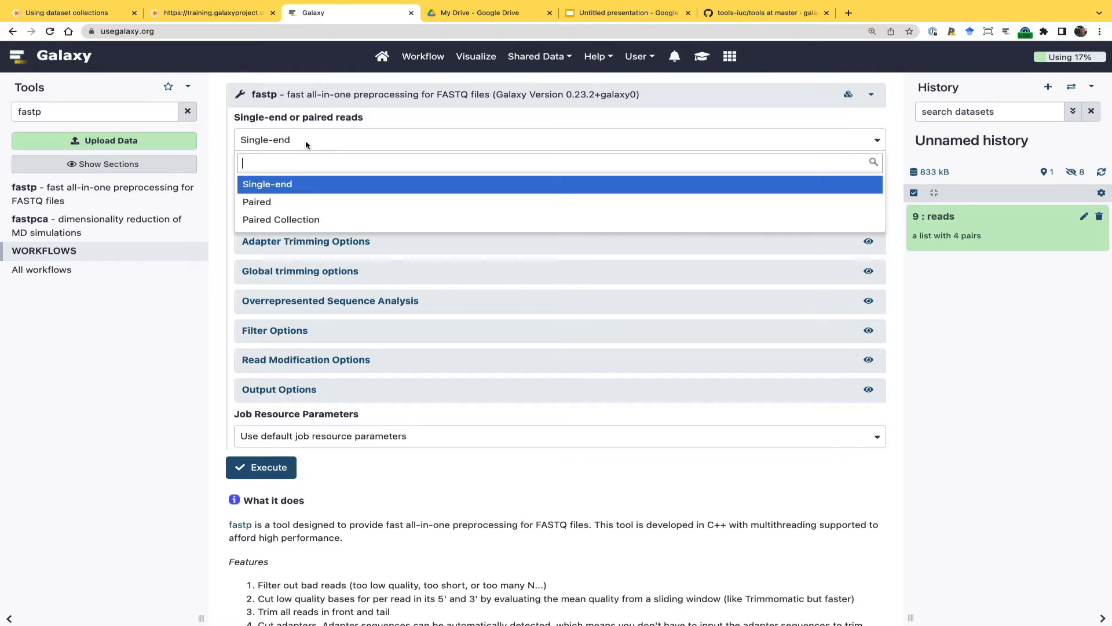
left_click(293, 223)
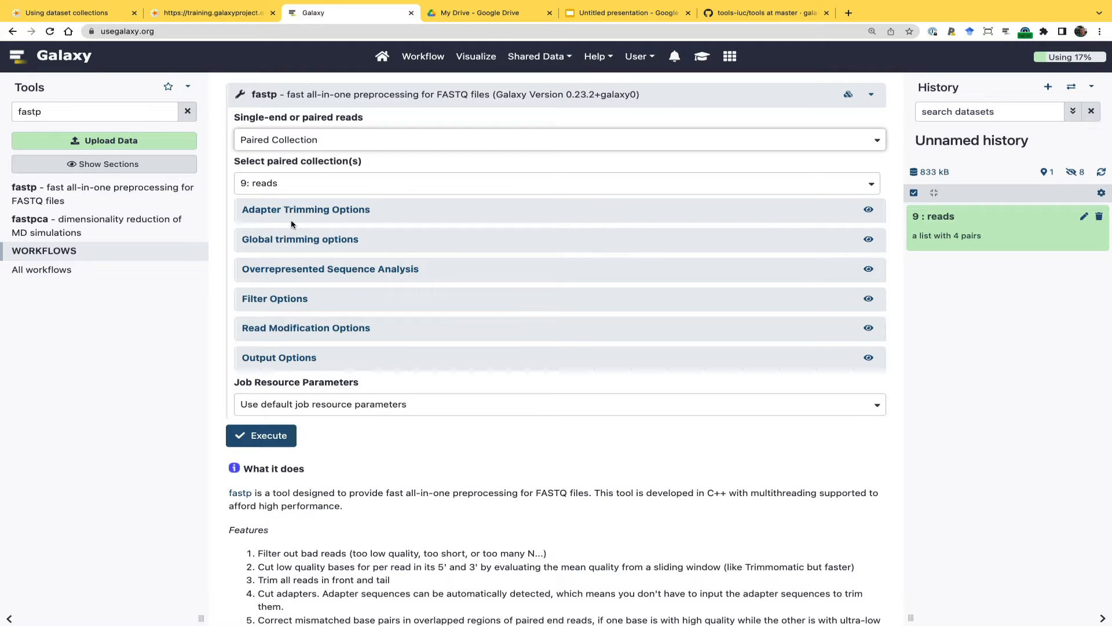
Enable fastp's JSON report output and try to run the tool on the reads collection
left_click(250, 358)
left_click(254, 462)
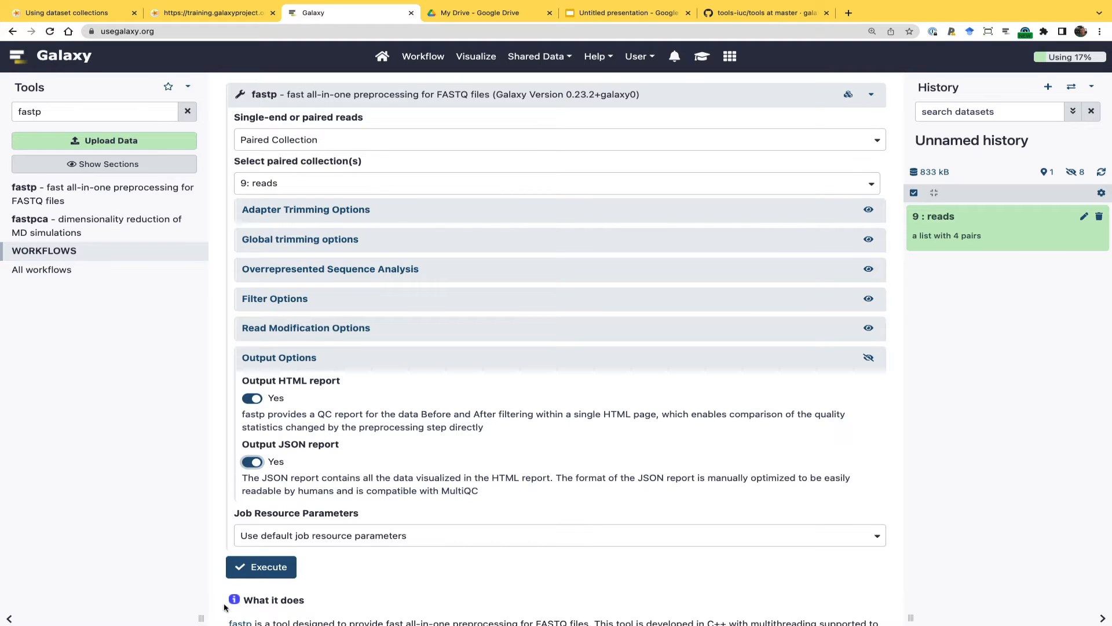
left_click(276, 571)
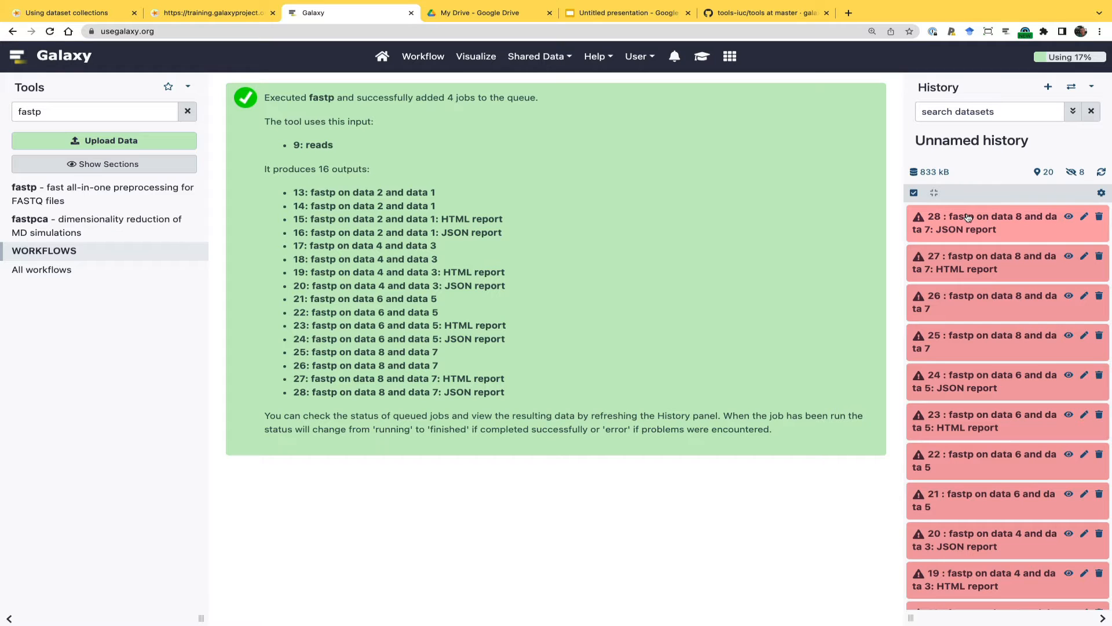
Examine the details of fastp JSON report dataset 28 and check the account's login status
left_click(968, 218)
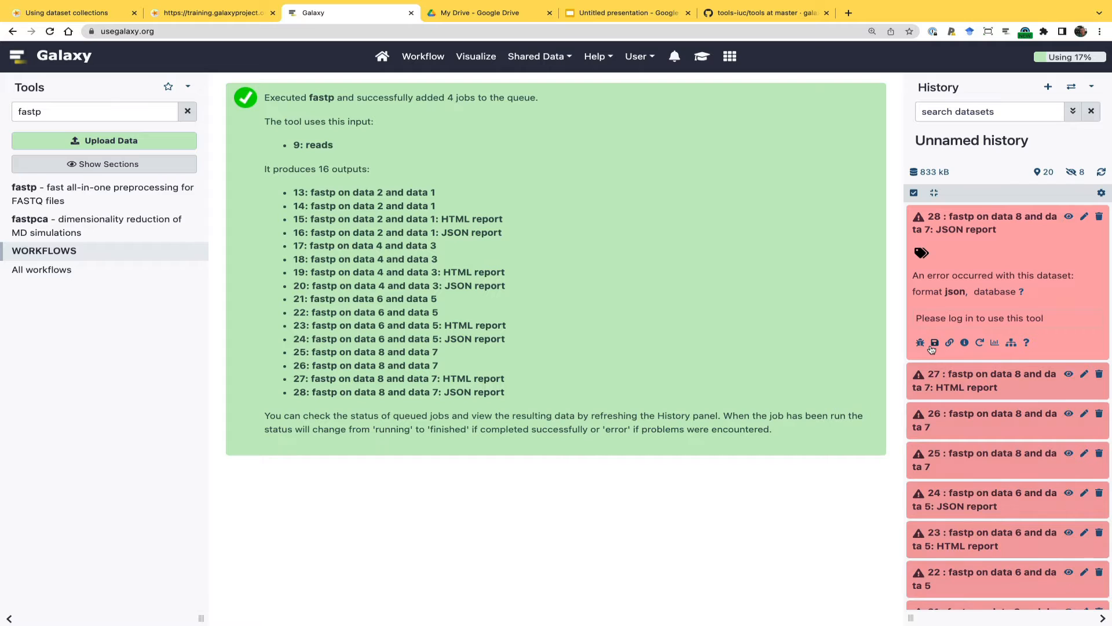
left_click(635, 61)
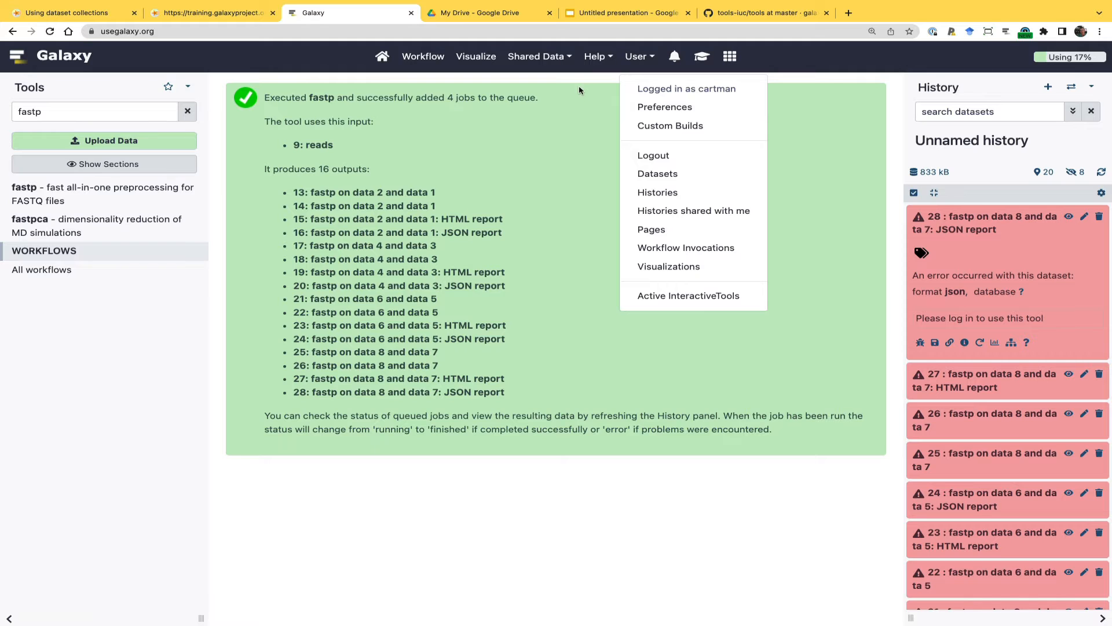
Reload usegalaxy.org and log in with the account credentials already filled in
left_click(284, 34)
type("us")
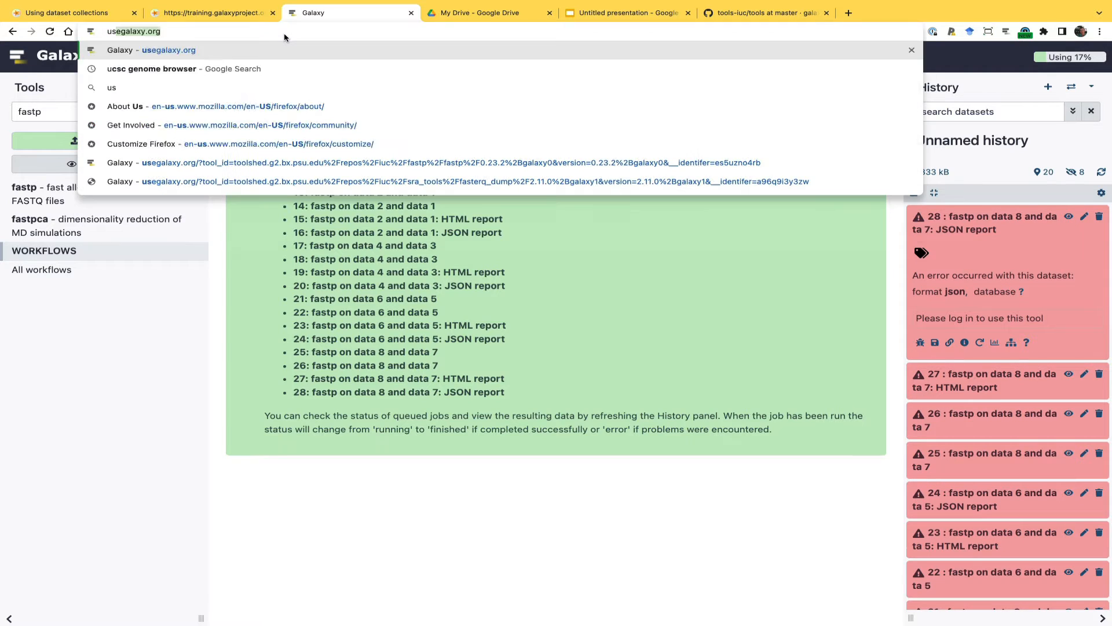
type("egalaxy.org")
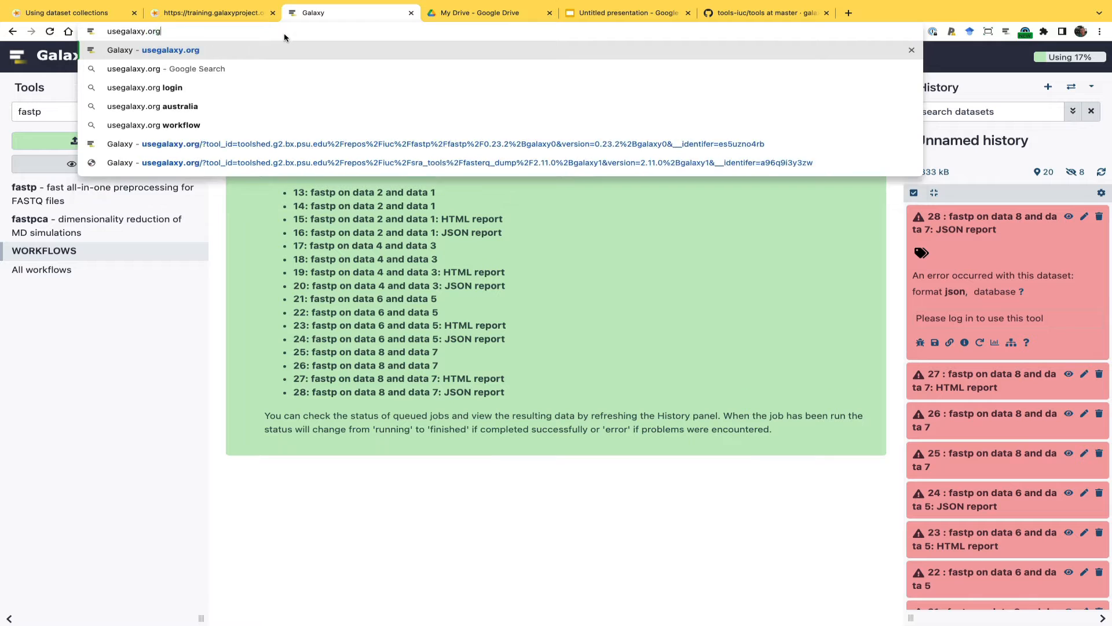
key("Return")
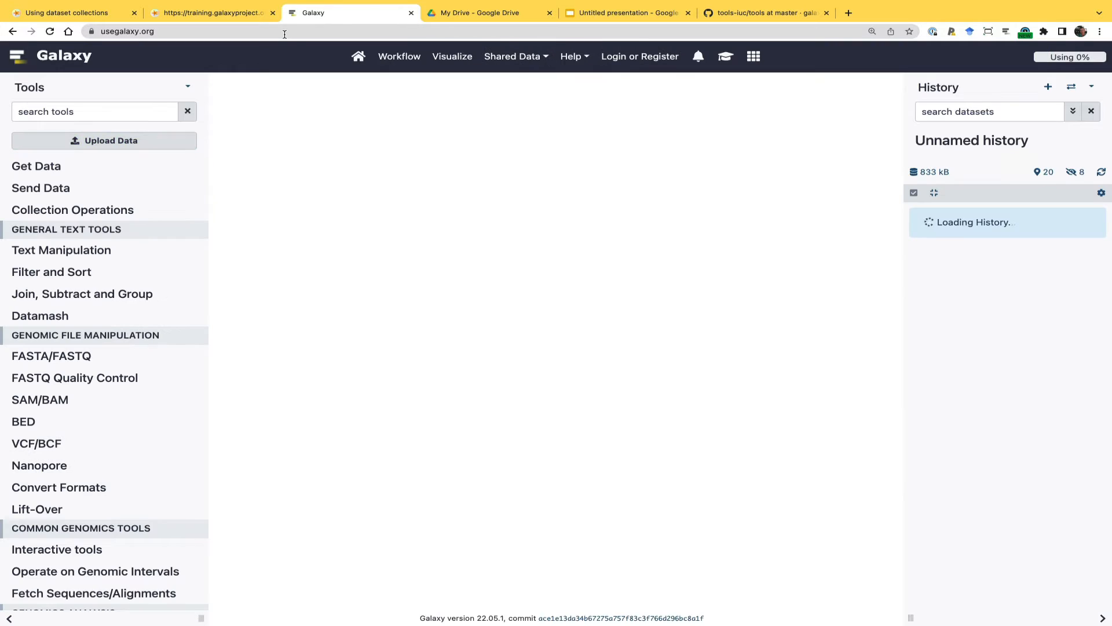
left_click(640, 60)
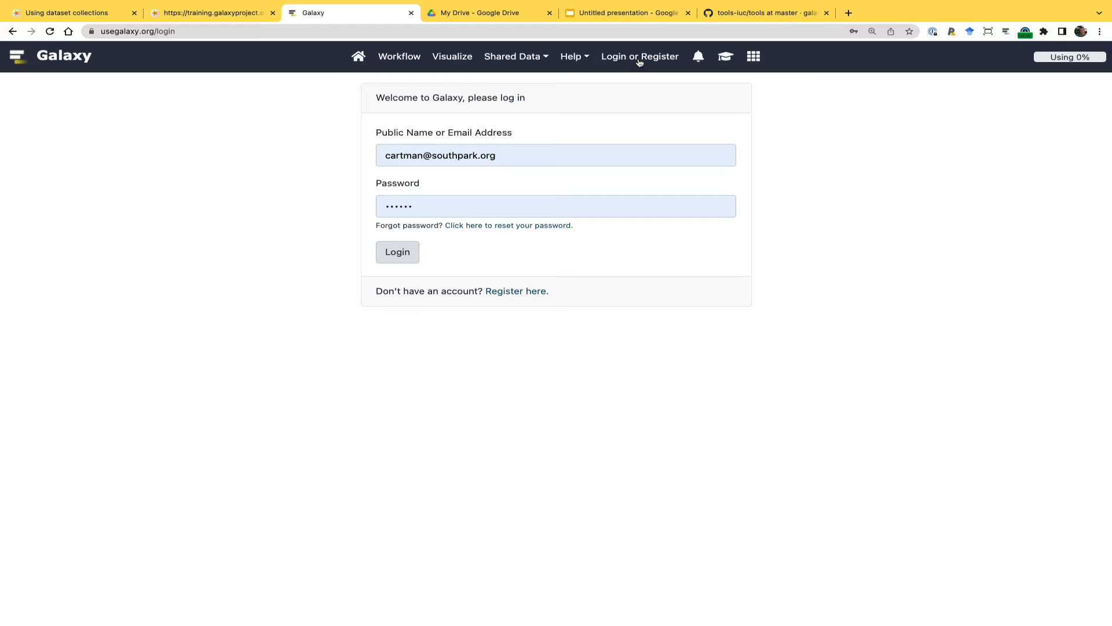
left_click(409, 255)
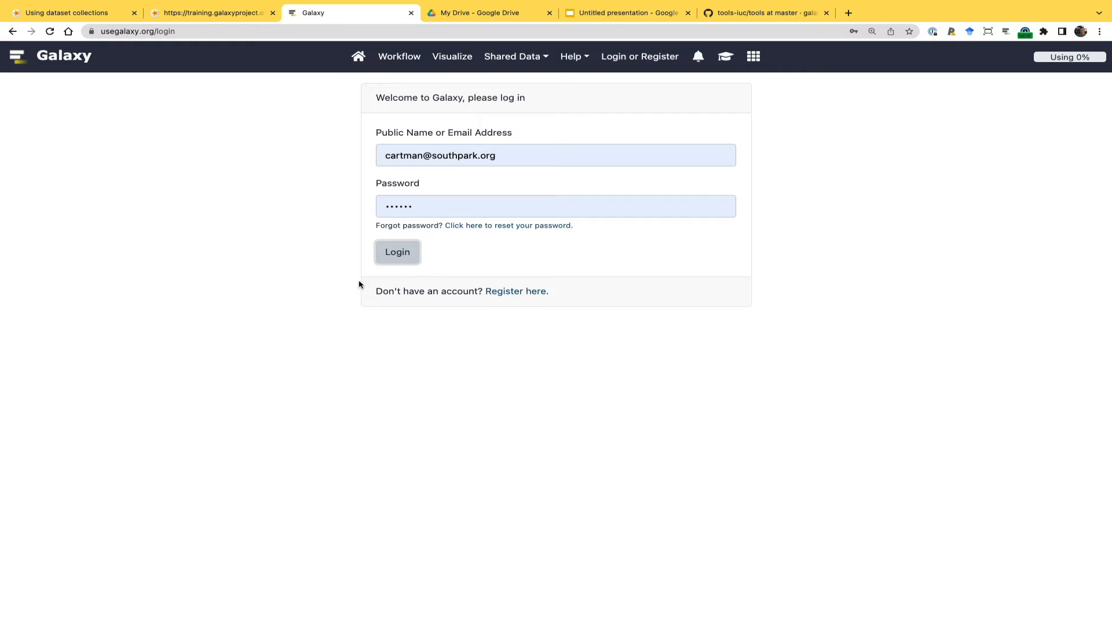
left_click(391, 258)
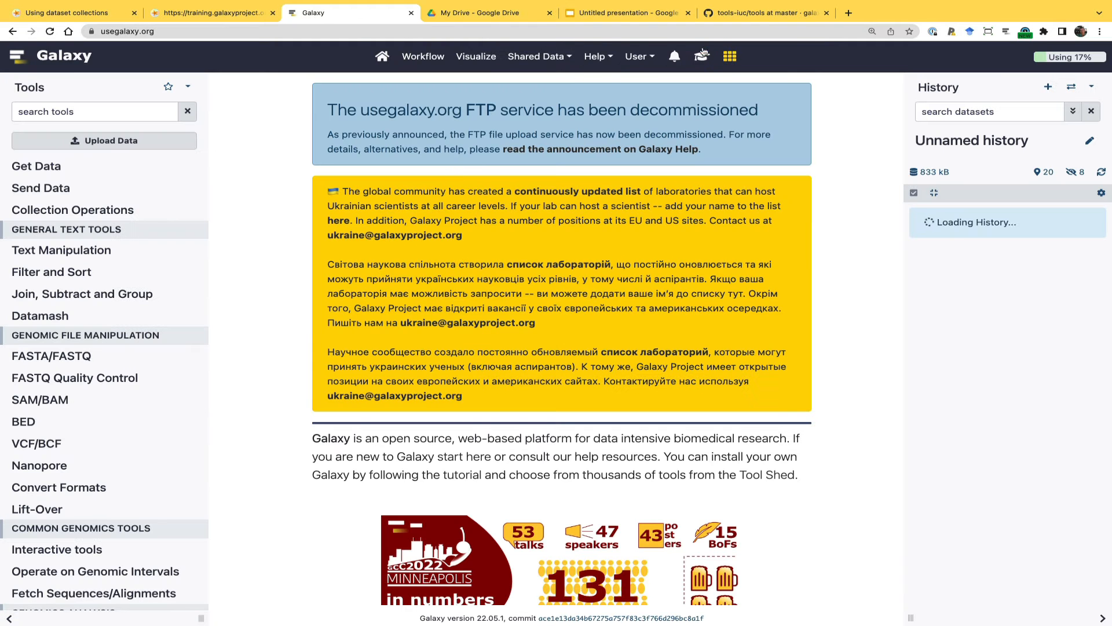
Check the account's login status again and look at the browser's developer options without choosing any
left_click(638, 56)
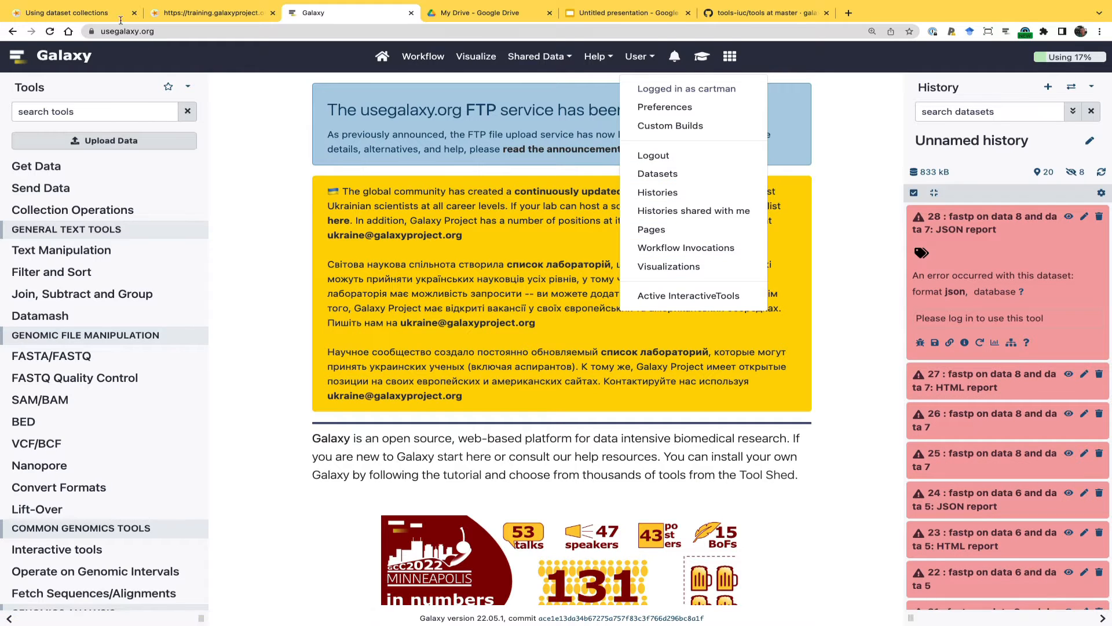
mouse_move(212, 3)
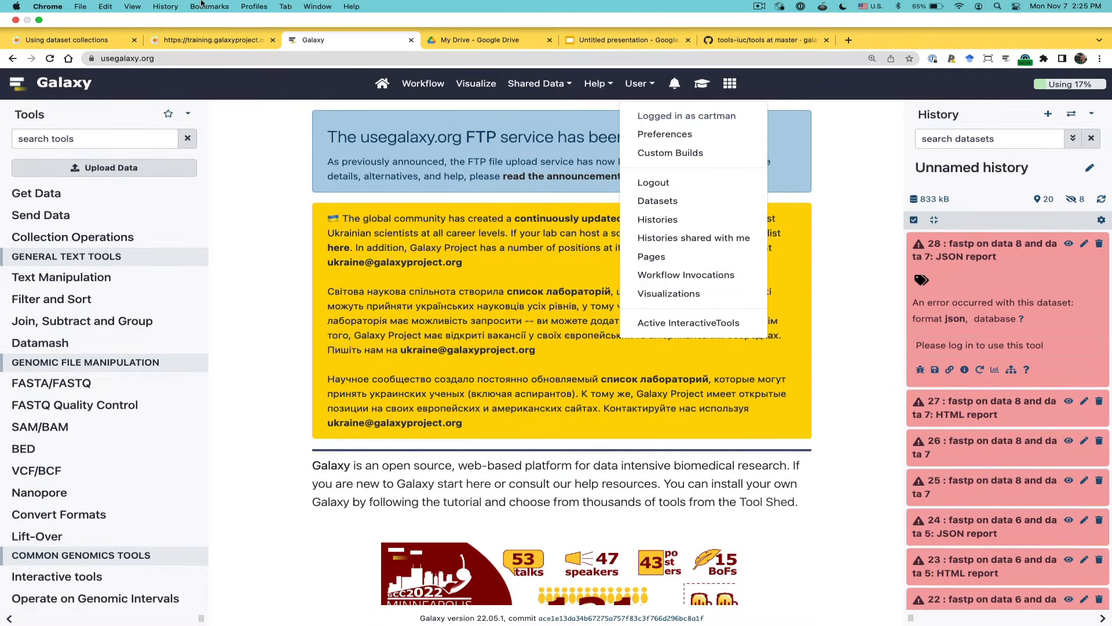
left_click(132, 7)
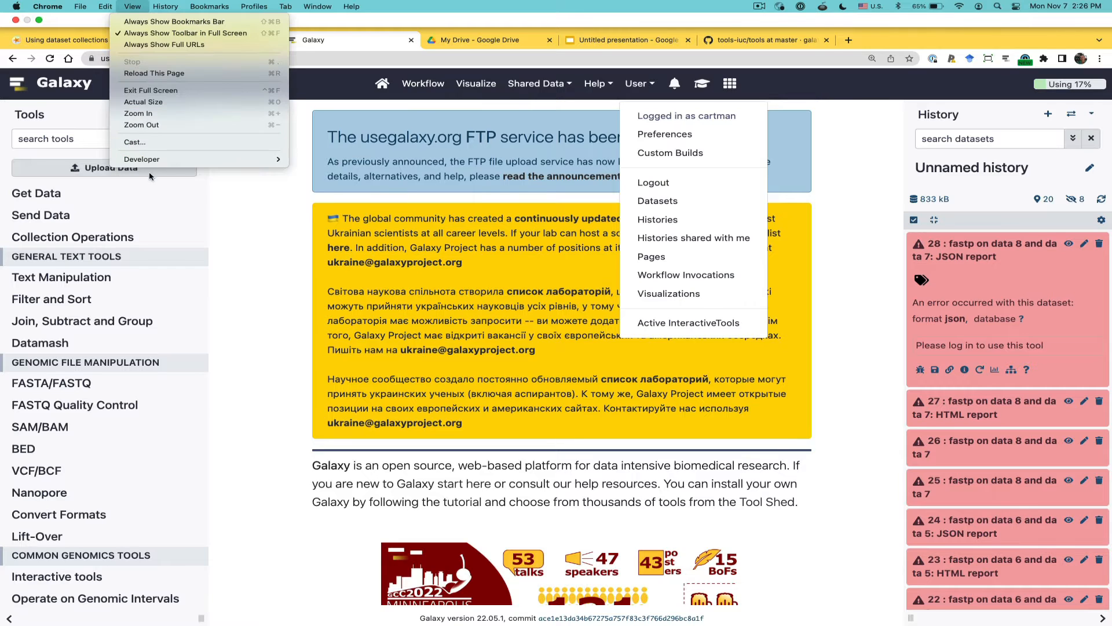
mouse_move(153, 164)
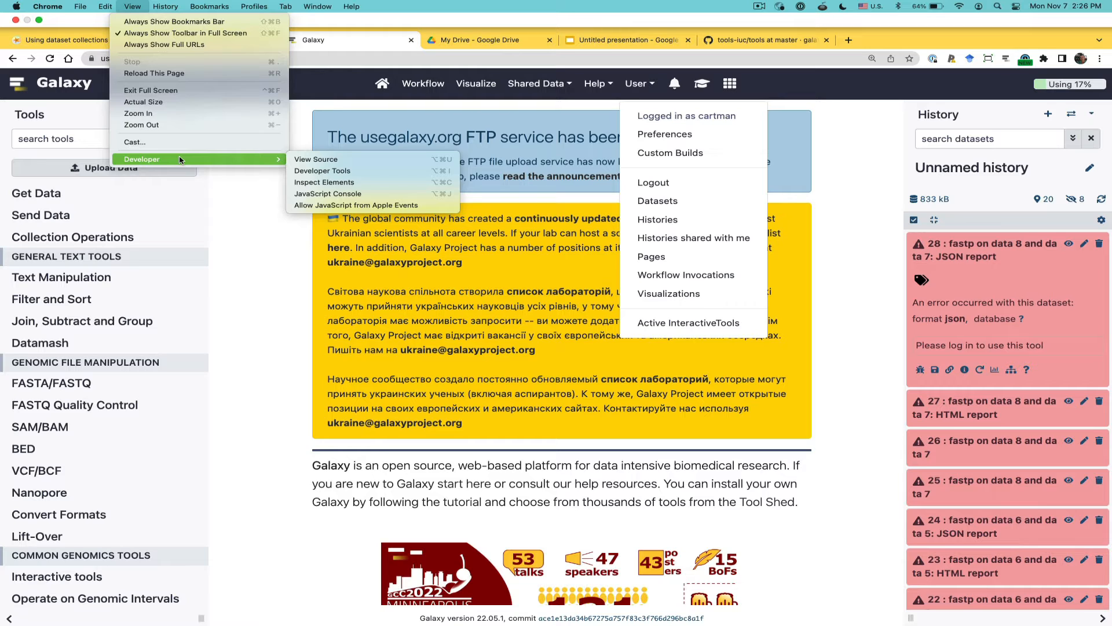
left_click(257, 243)
Look through the fastp outputs in the history and inspect the details of HTML report dataset 15
scroll(940, 253, "down", 2)
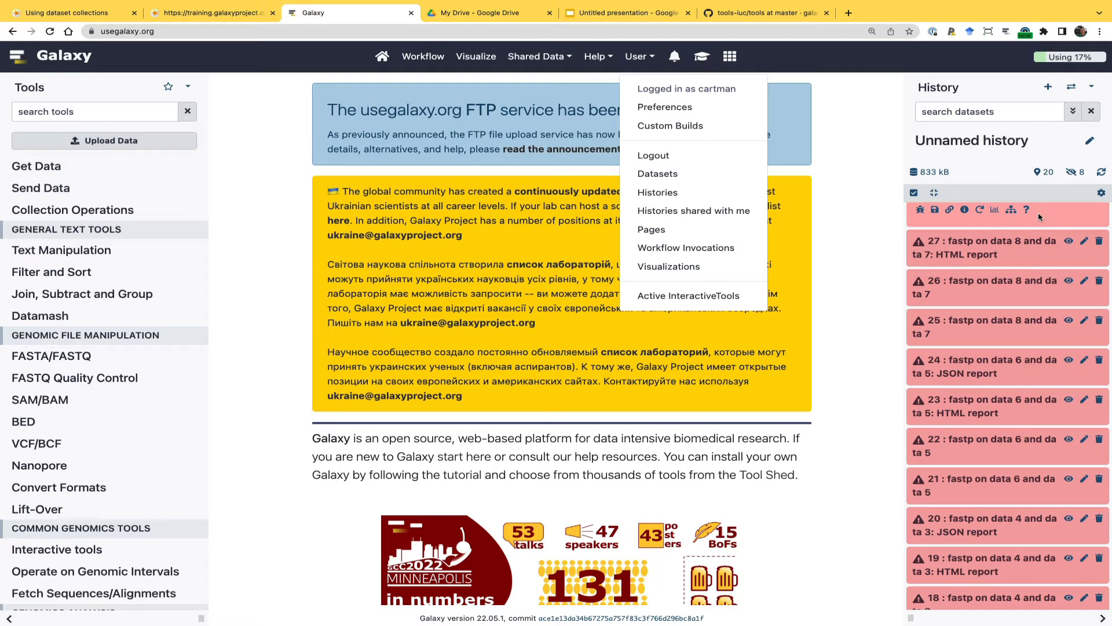
scroll(1001, 264, "down", 8)
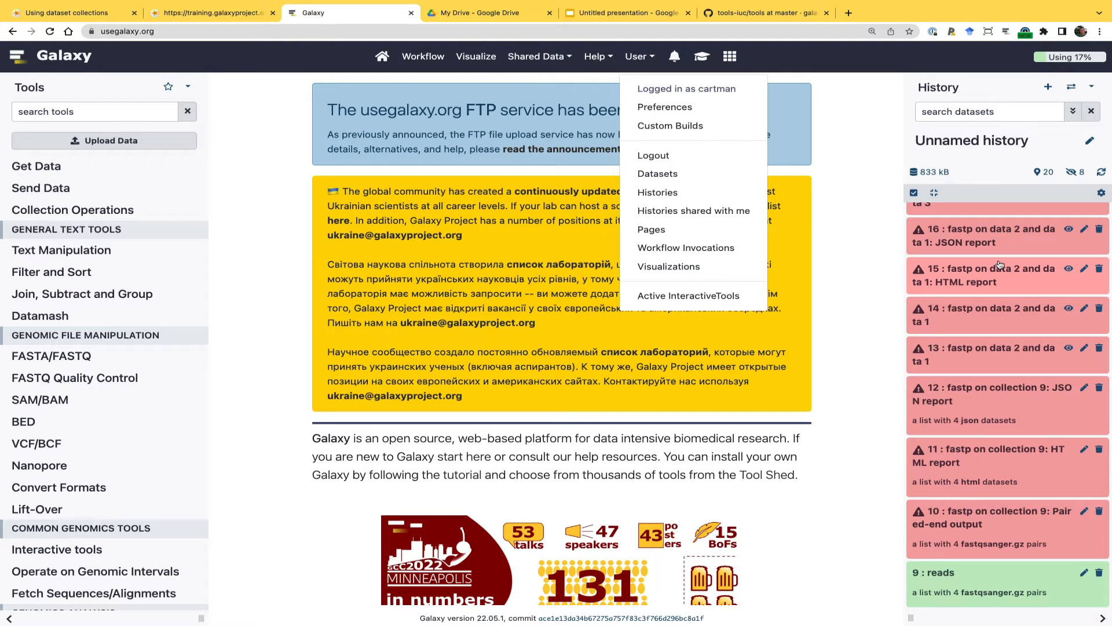
left_click(1001, 265)
left_click(825, 332)
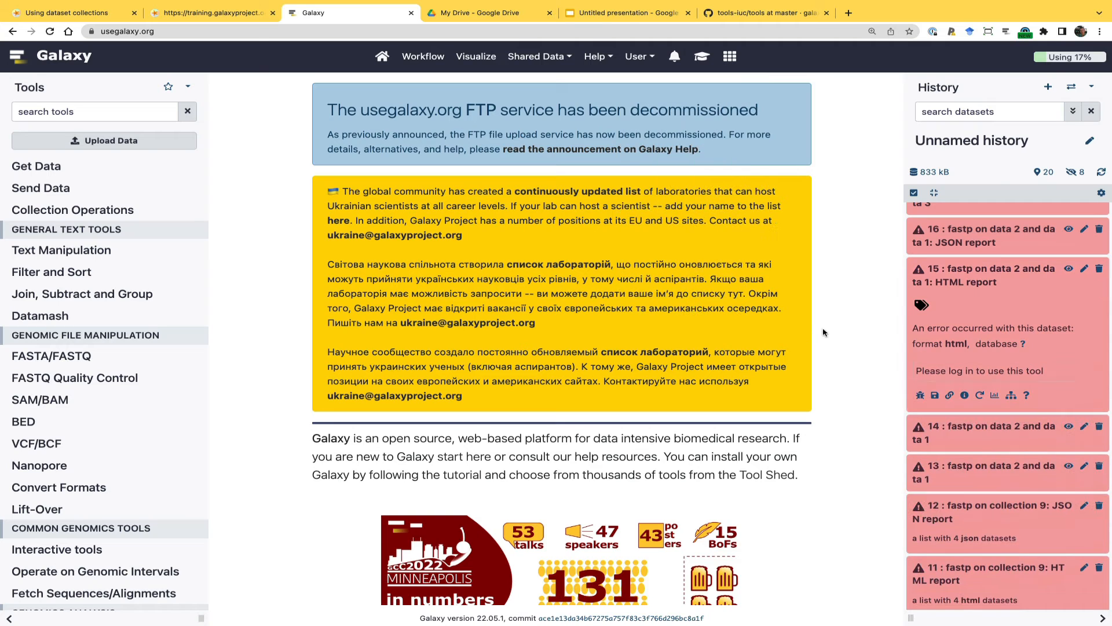
left_click(964, 275)
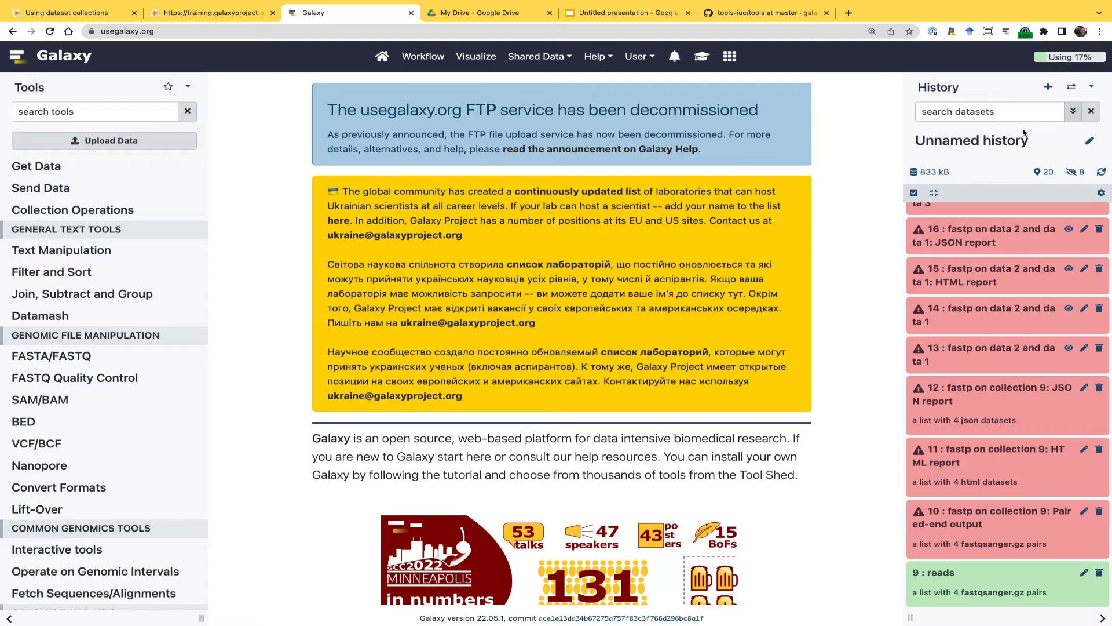
Create a new history, copy the reads collection into it from the previous history, and return to the home page
left_click(1048, 89)
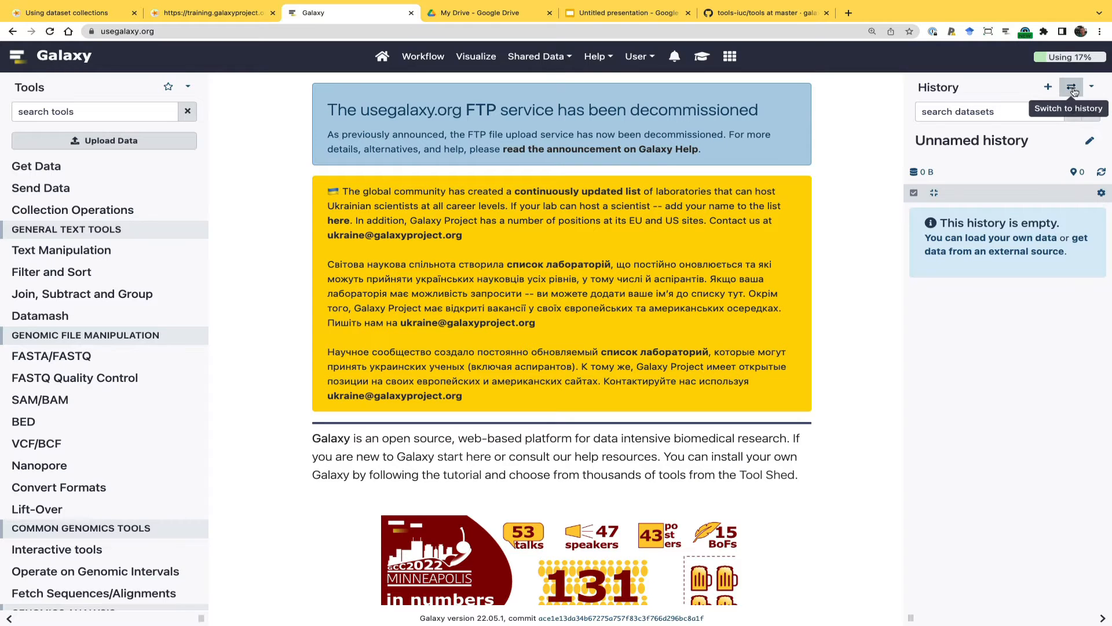
left_click(1091, 88)
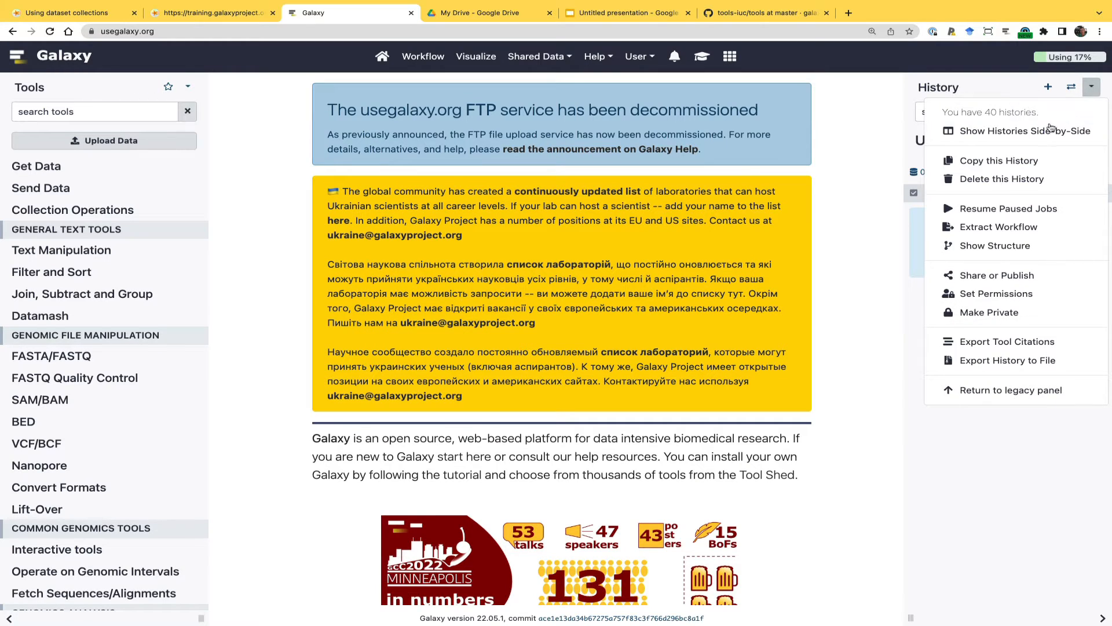
left_click(1033, 133)
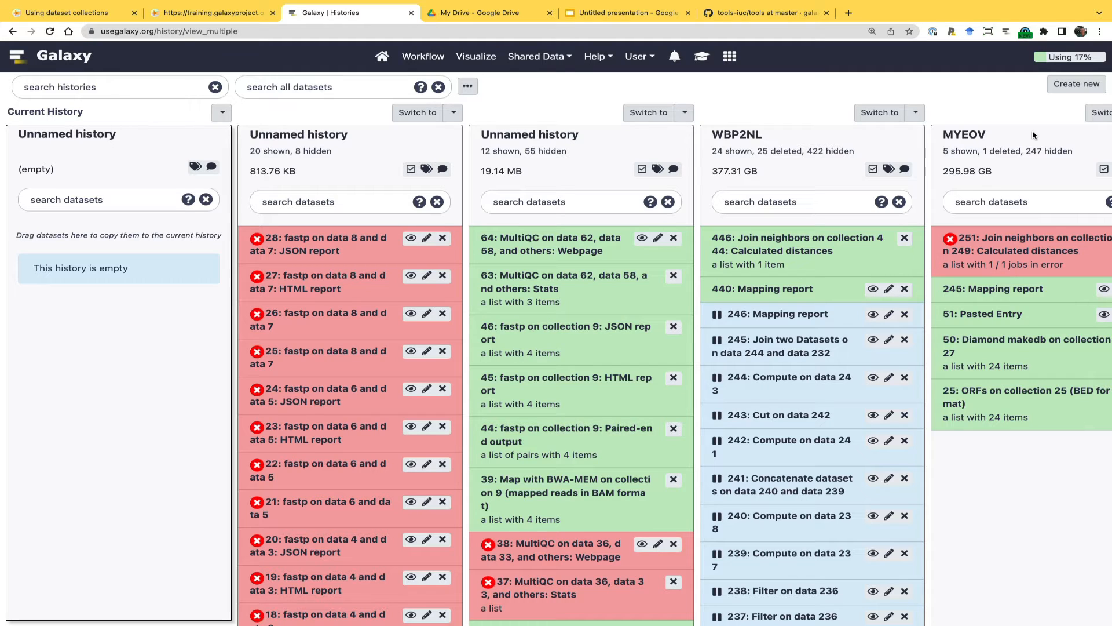
scroll(341, 392, "down", 1)
scroll(340, 392, "down", 8)
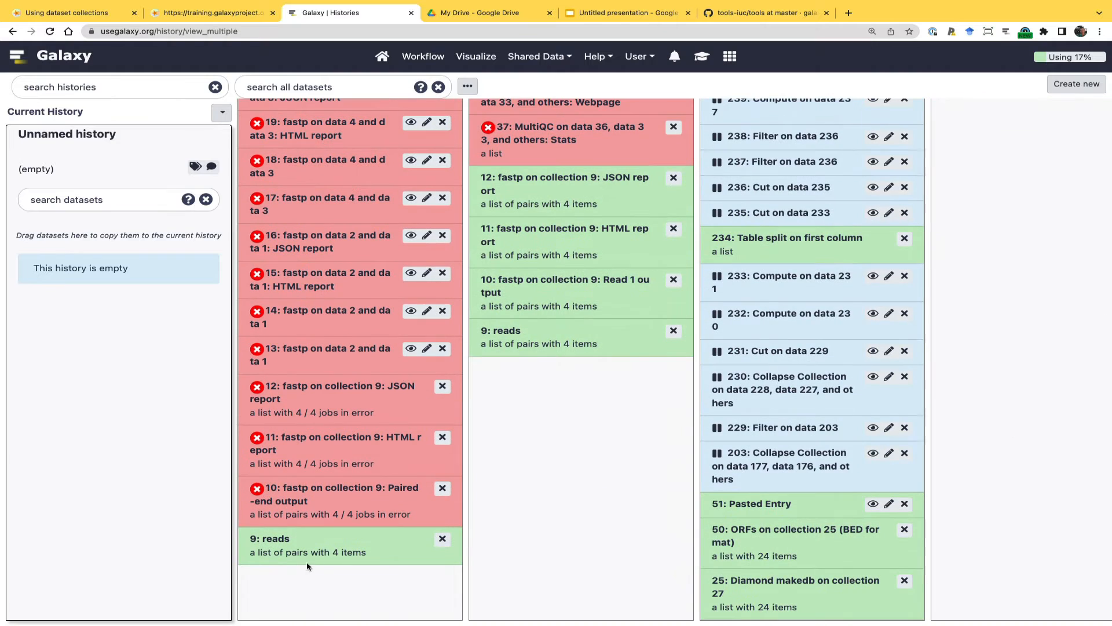
left_click_drag(331, 537, 110, 260)
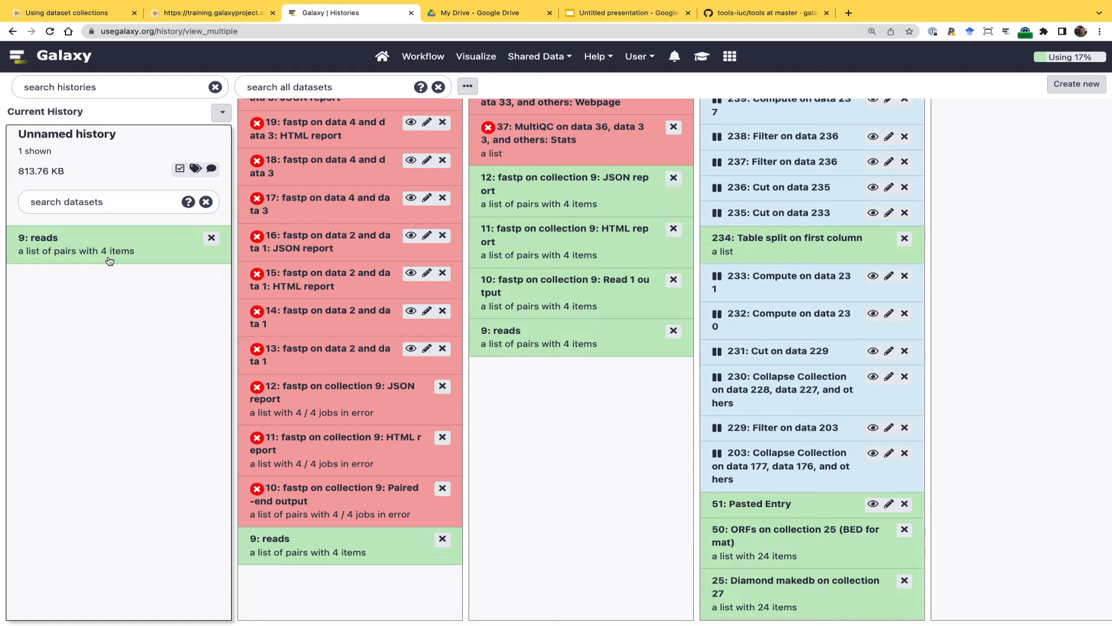
left_click(383, 57)
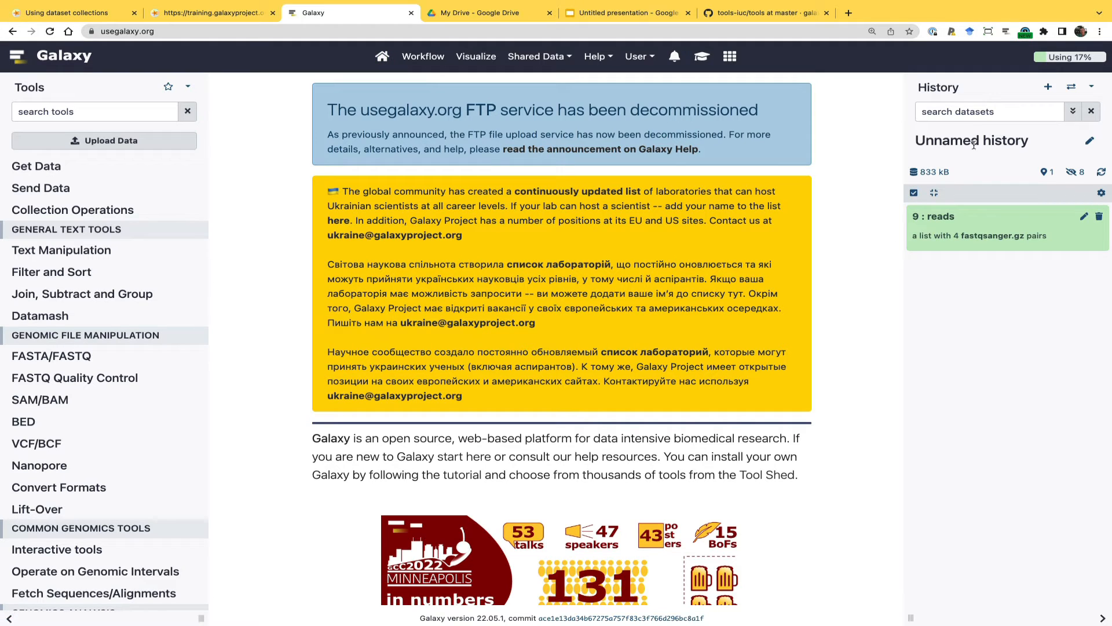
Rename the new history as "Workshop Nov 7" and save the change
left_click(1089, 142)
key("BackSpace")
key("BackSpace")
key("BackSpace")
key("BackSpace")
key("BackSpace")
key("BackSpace")
key("BackSpace")
key("BackSpace")
key("BackSpace")
key("BackSpace")
key("BackSpace")
key("BackSpace")
key("BackSpace")
key("BackSpace")
key("BackSpace")
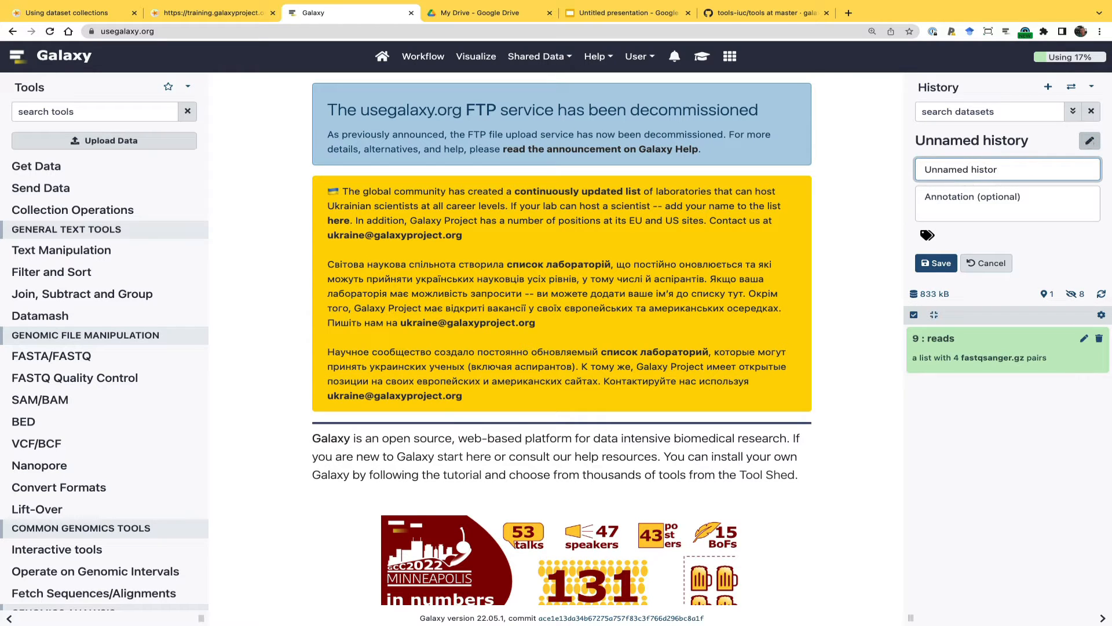
type("Workshopo")
key("BackSpace")
type("Noi")
type("v 7")
left_click(937, 263)
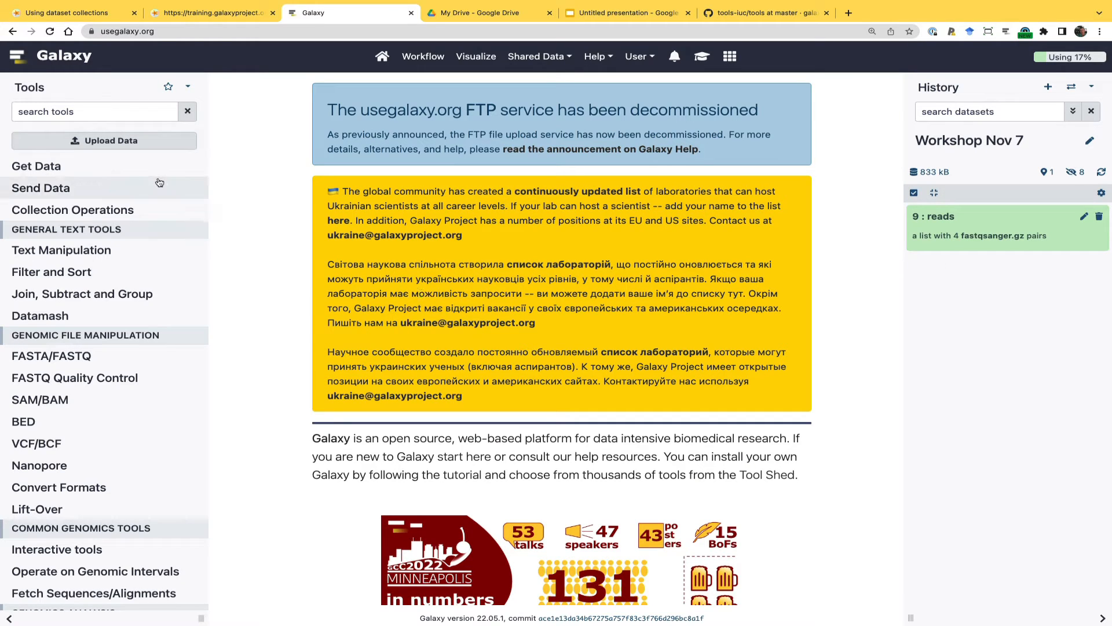
Find the fastp tool and set its input to Paired Collection using the reads collection
left_click(123, 111)
type("fastp")
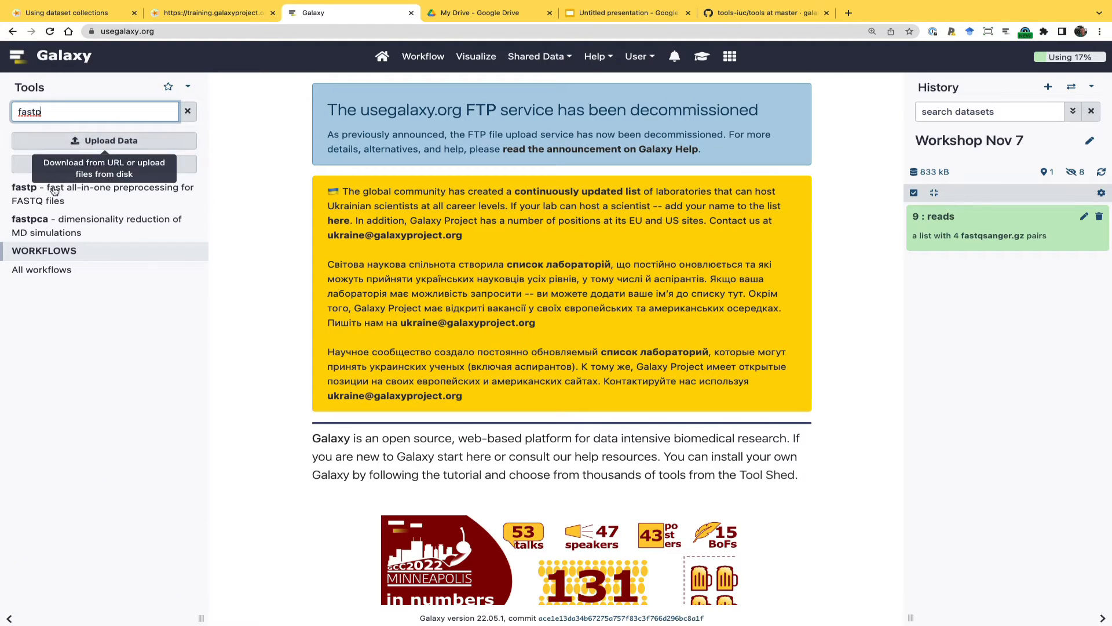
left_click(35, 194)
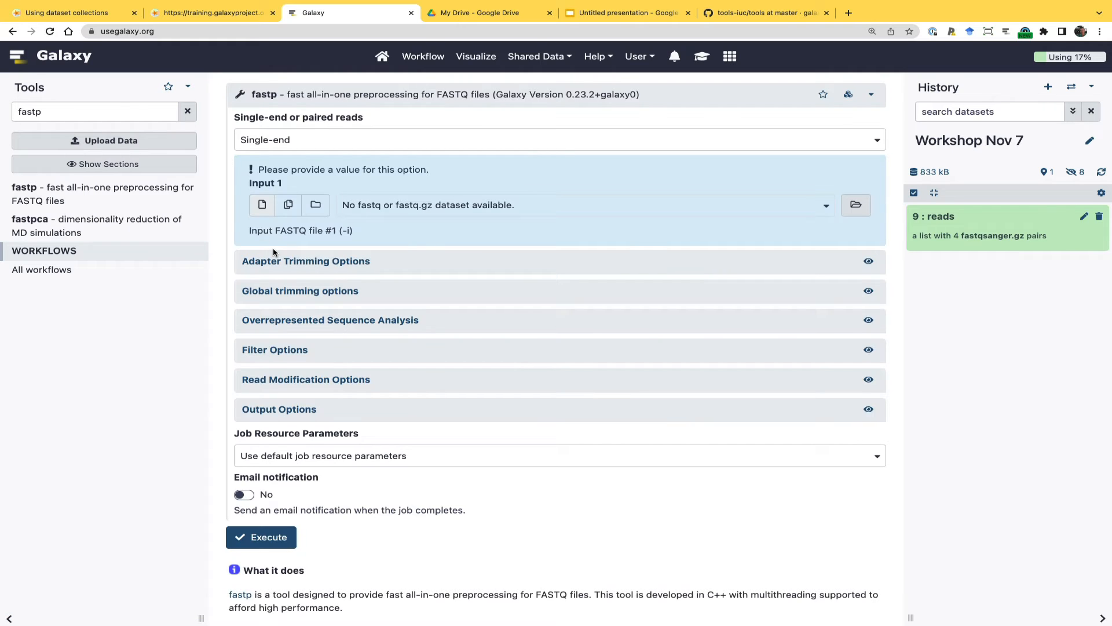
left_click(320, 206)
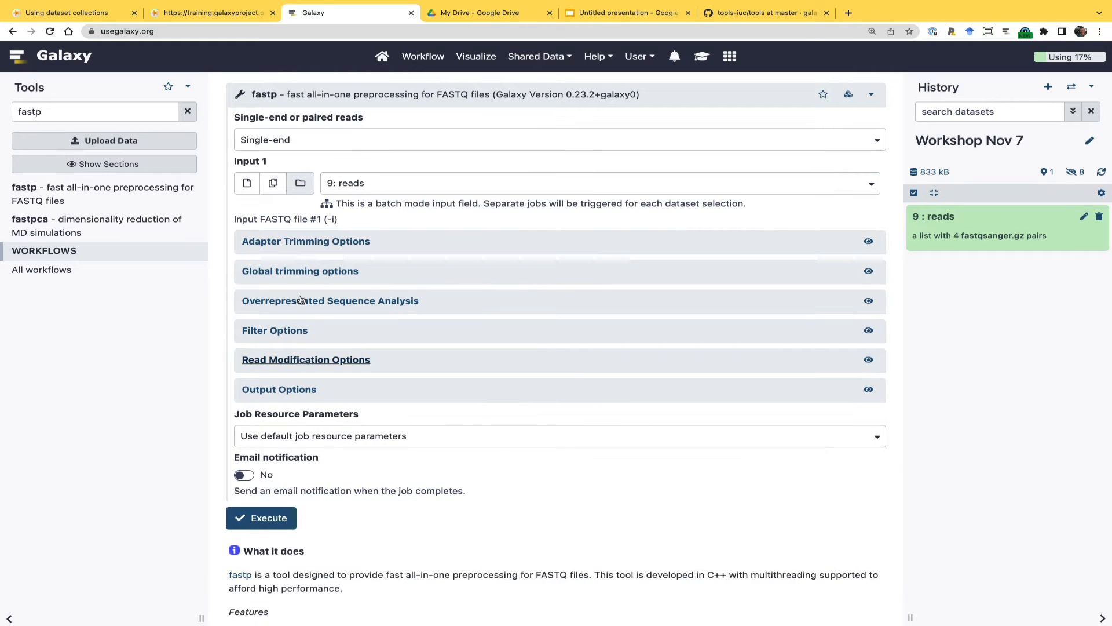
left_click(343, 141)
left_click(297, 221)
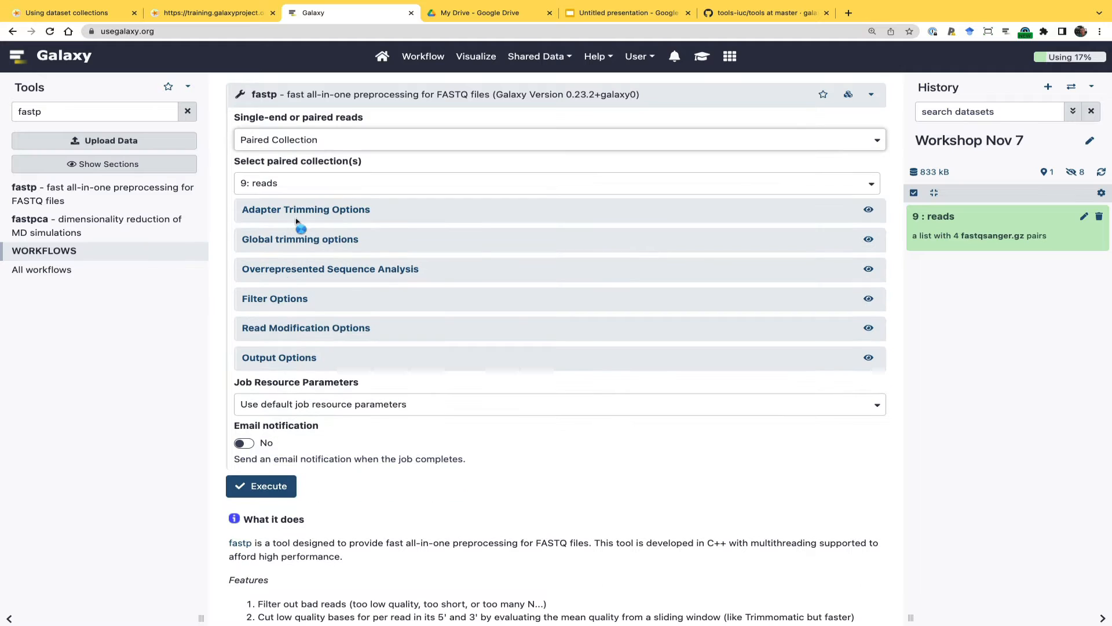
Enable the JSON report output for fastp and run it on the reads collection
left_click(272, 359)
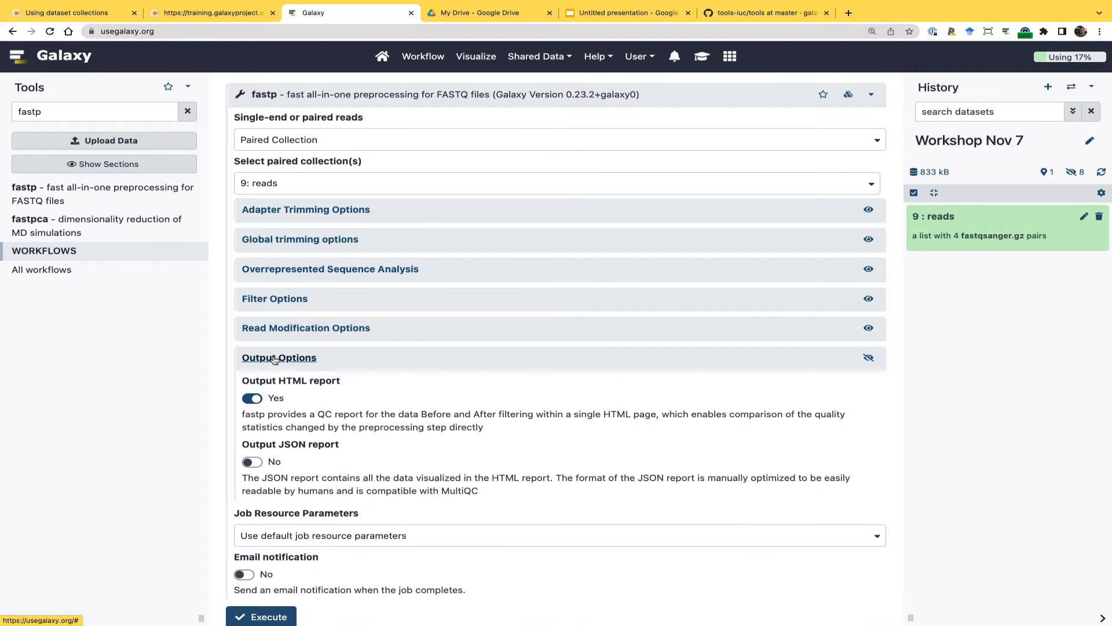
left_click(253, 462)
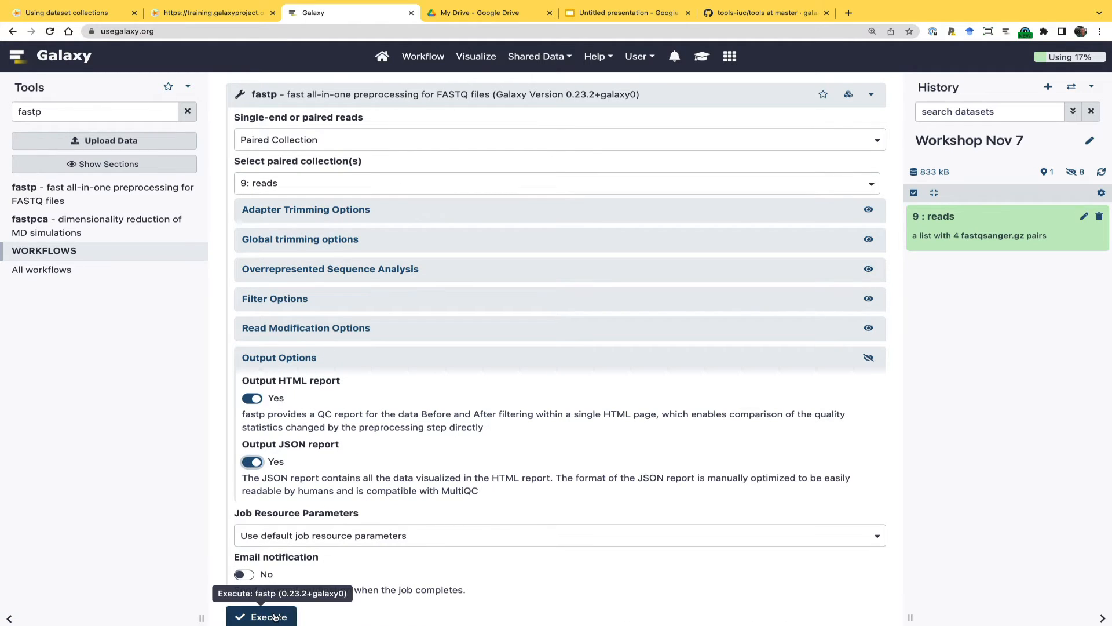
left_click(276, 616)
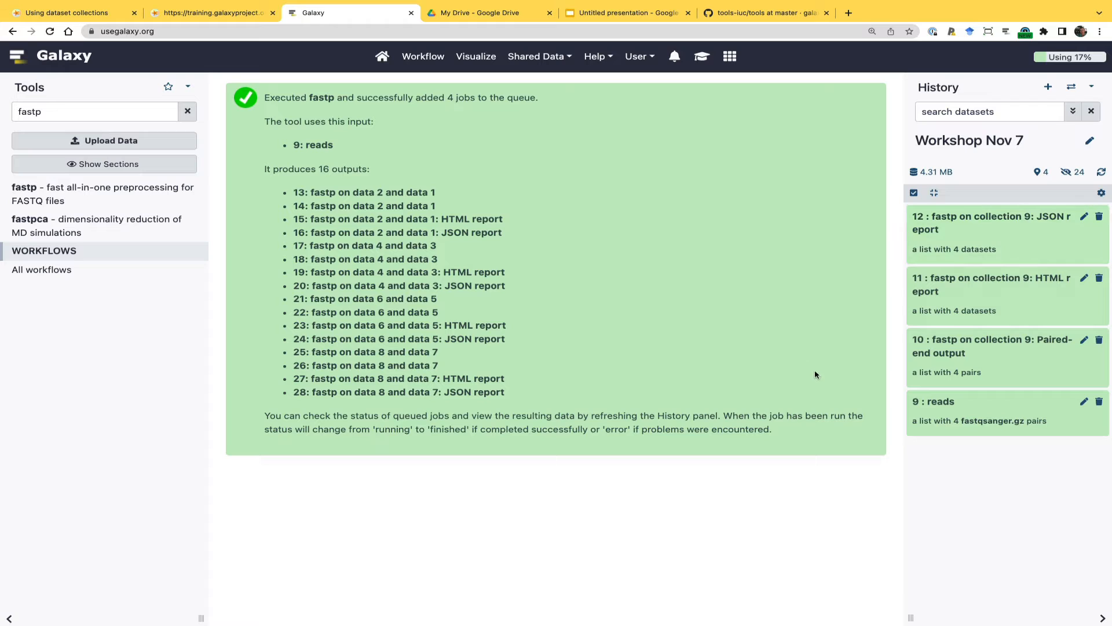
Look through fastp's paired-end output collection and its M117-bl.fq pair, and return to the history
left_click(940, 346)
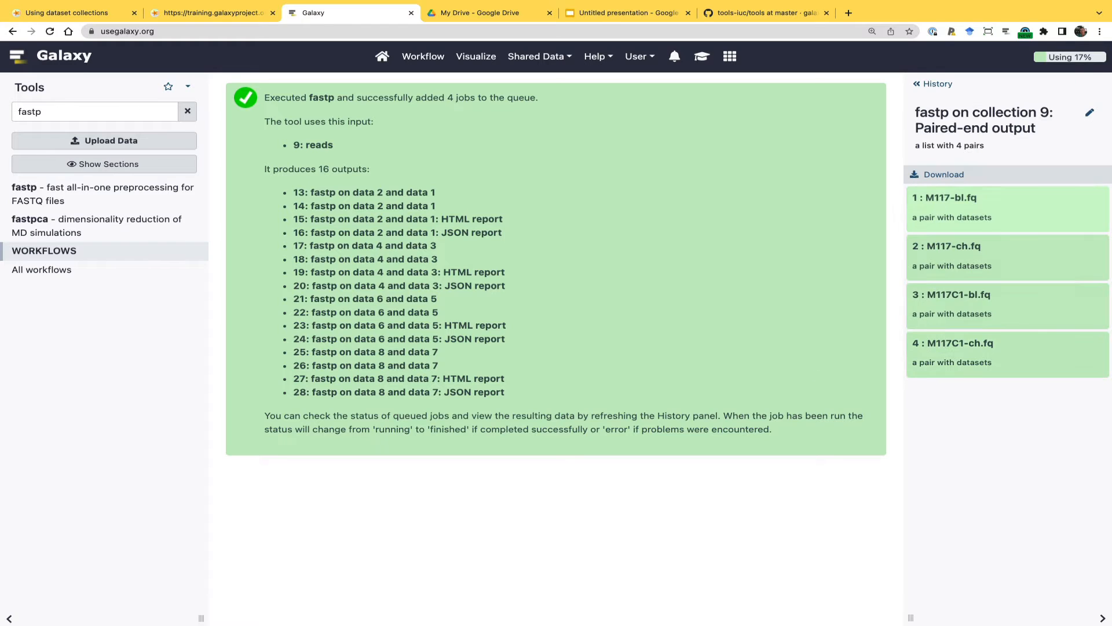
left_click(944, 201)
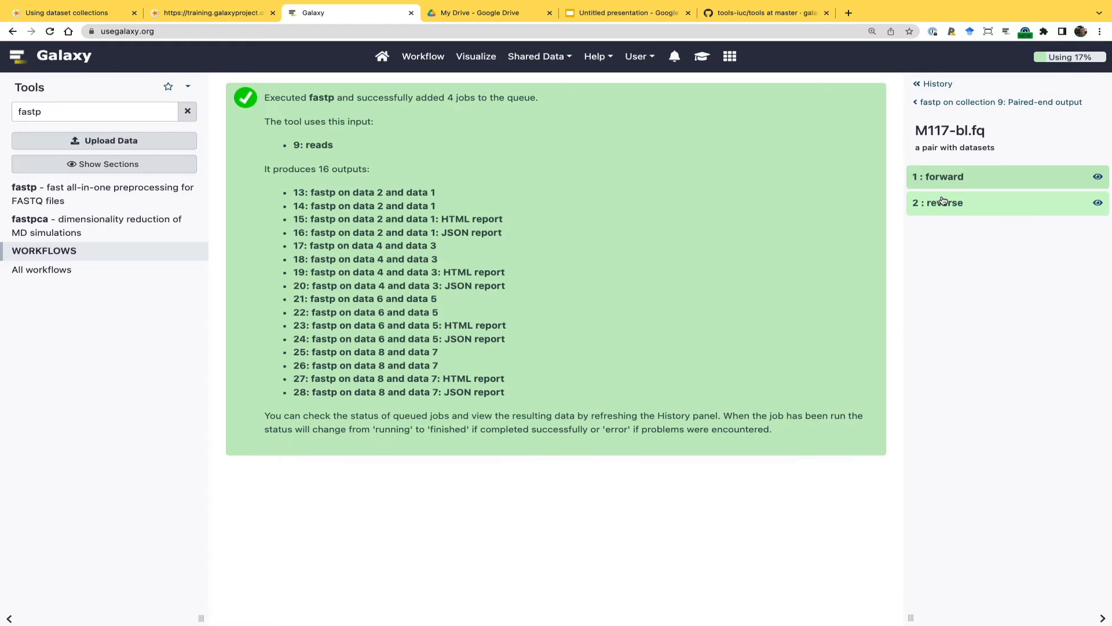
left_click(938, 102)
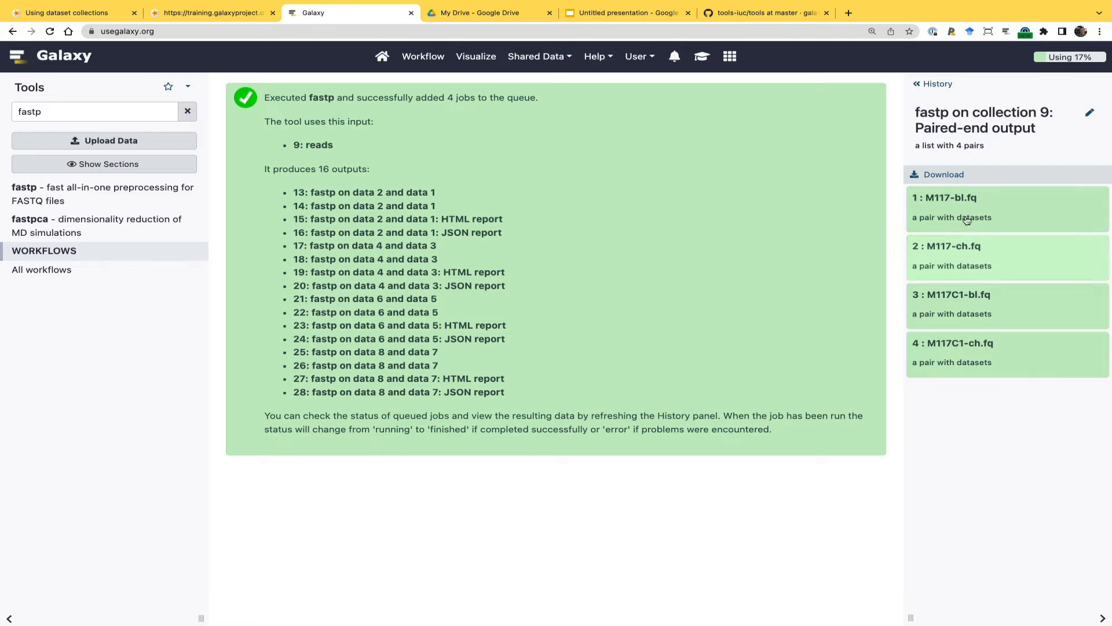
left_click(935, 83)
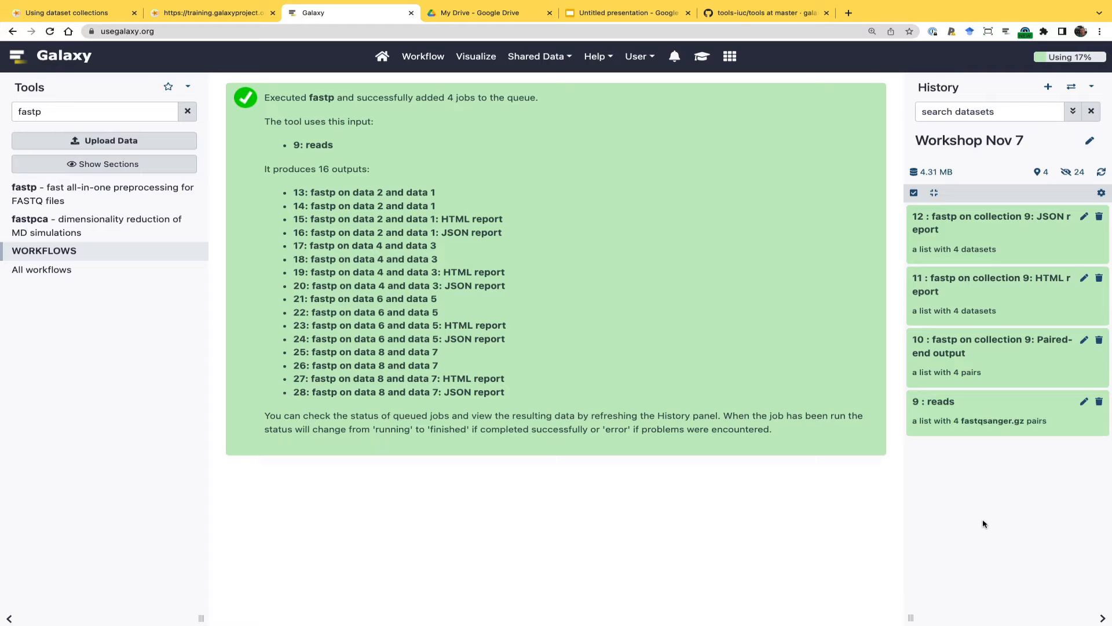
Examine the fastp HTML report for M117C1-ch.fq, including insert size and read quality plots, and return to the history
left_click(970, 285)
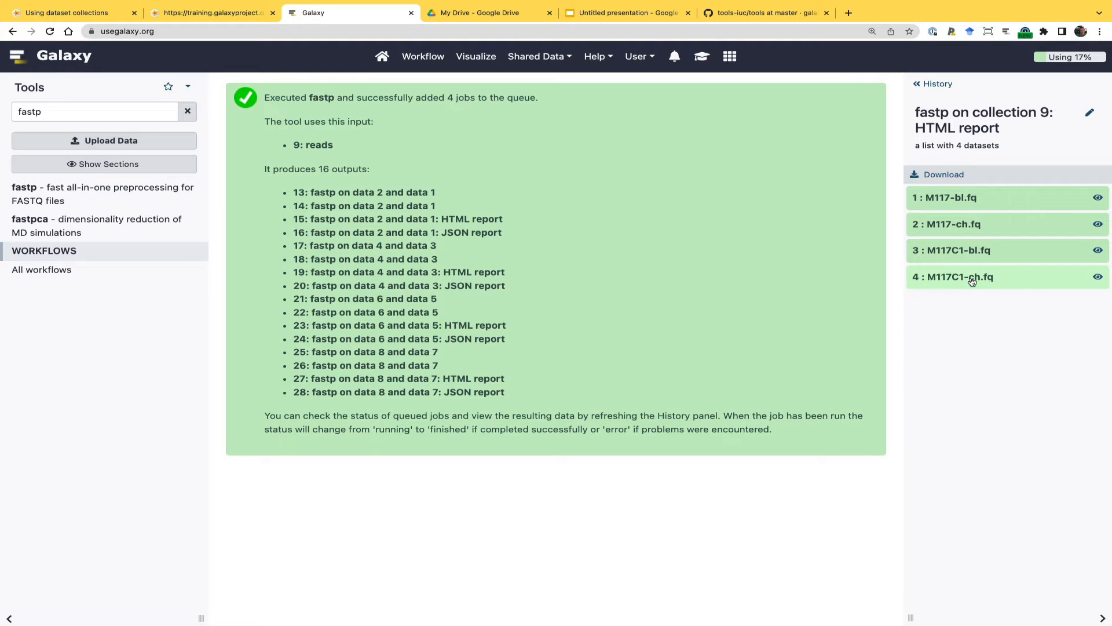
left_click_drag(970, 282, 975, 283)
left_click(1097, 278)
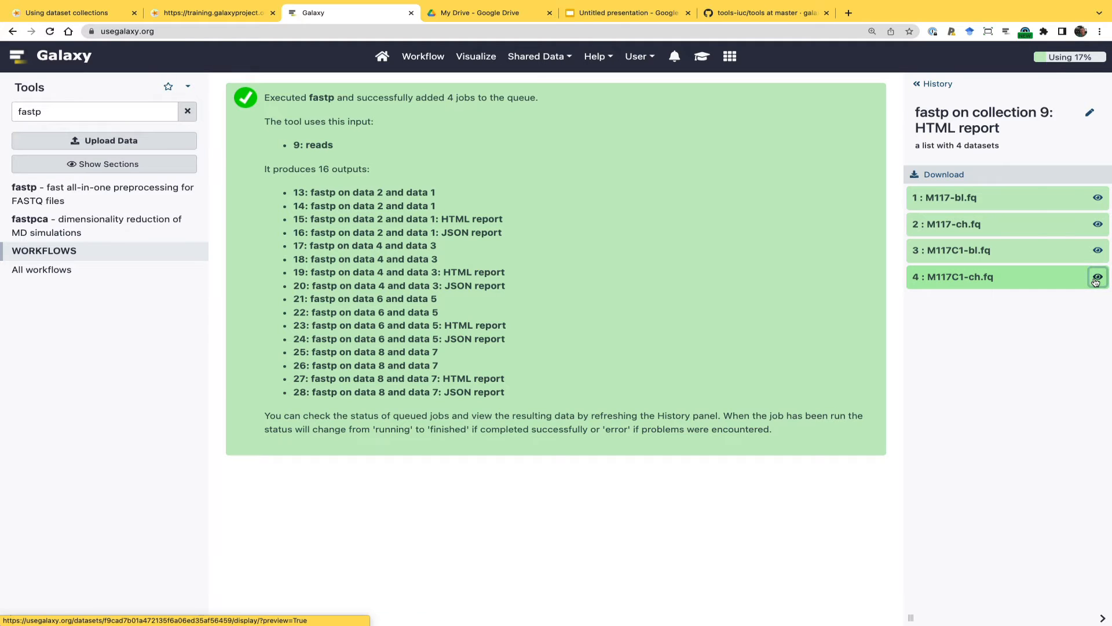
scroll(564, 377, "down", 15)
scroll(564, 376, "down", 4)
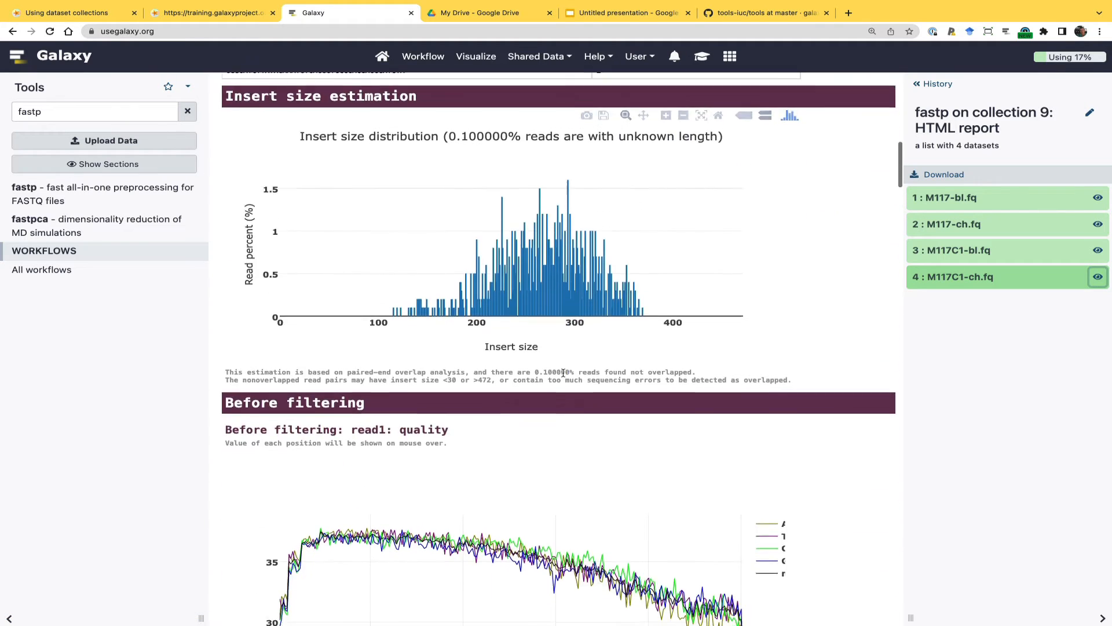
scroll(564, 375, "up", 18)
scroll(564, 376, "down", 20)
scroll(563, 376, "down", 2)
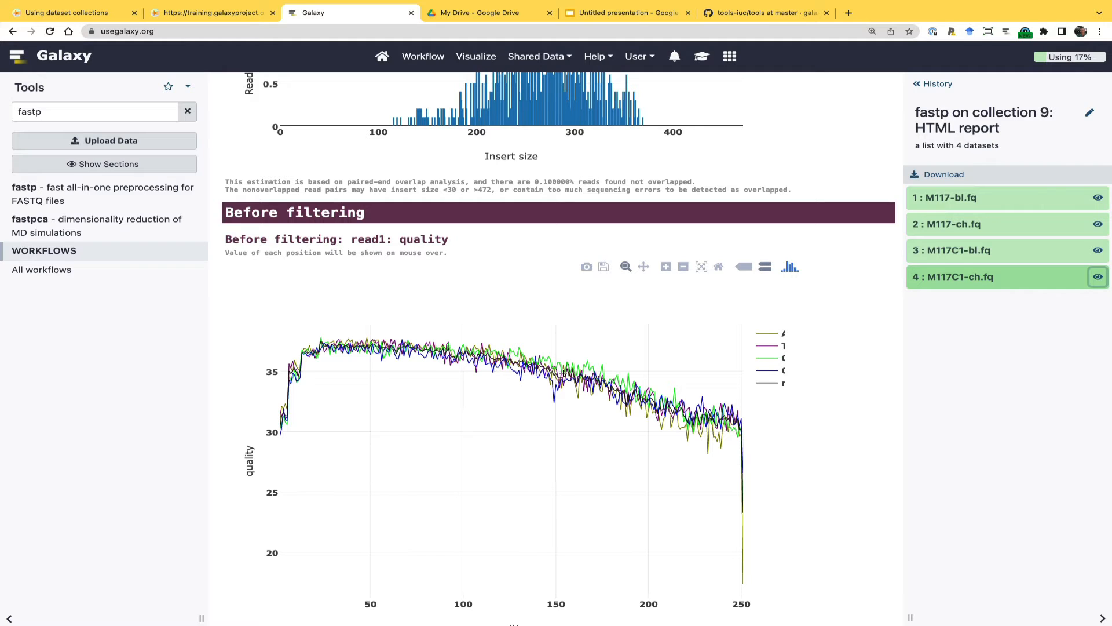
left_click(939, 85)
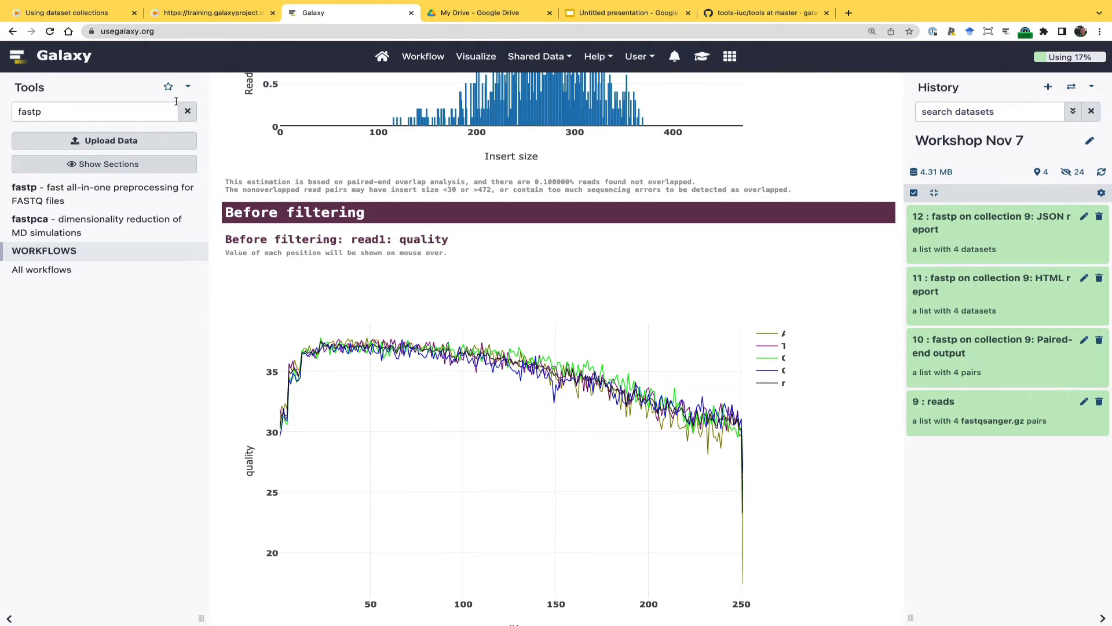
Search the tools for multiqc and open the MultiQC tool form
left_click(143, 110)
double_click(143, 110)
type("mul")
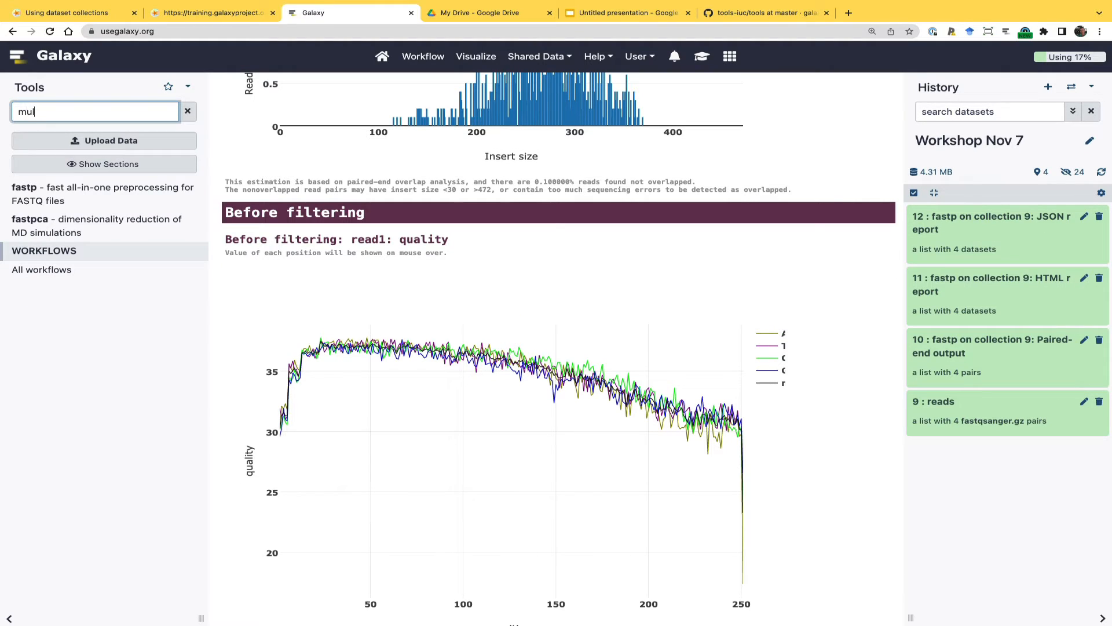
type("tiqc")
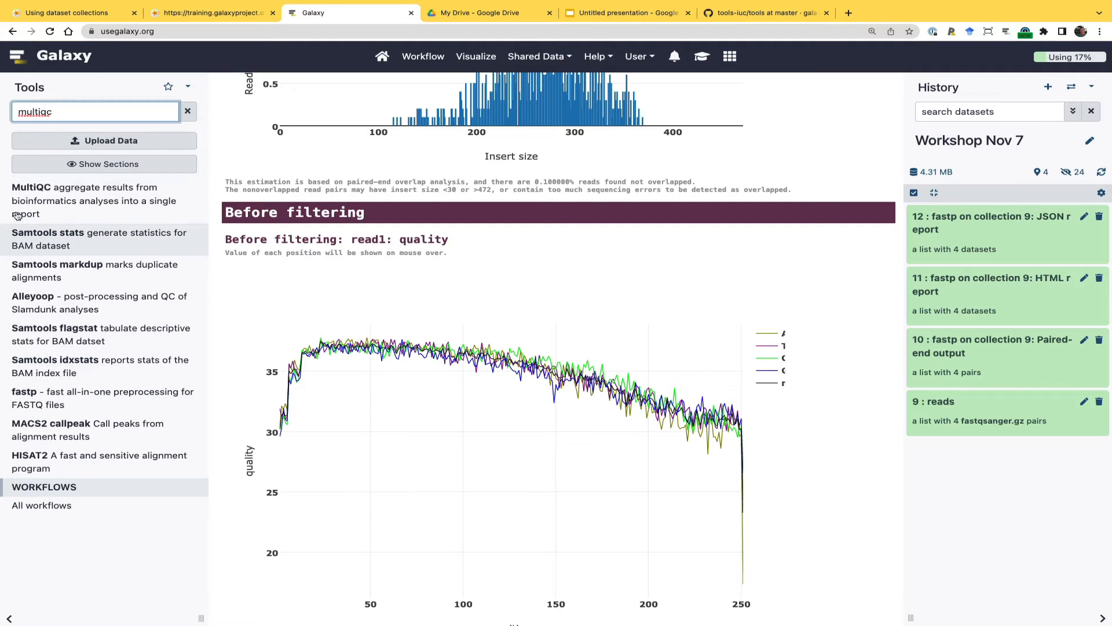
left_click(37, 191)
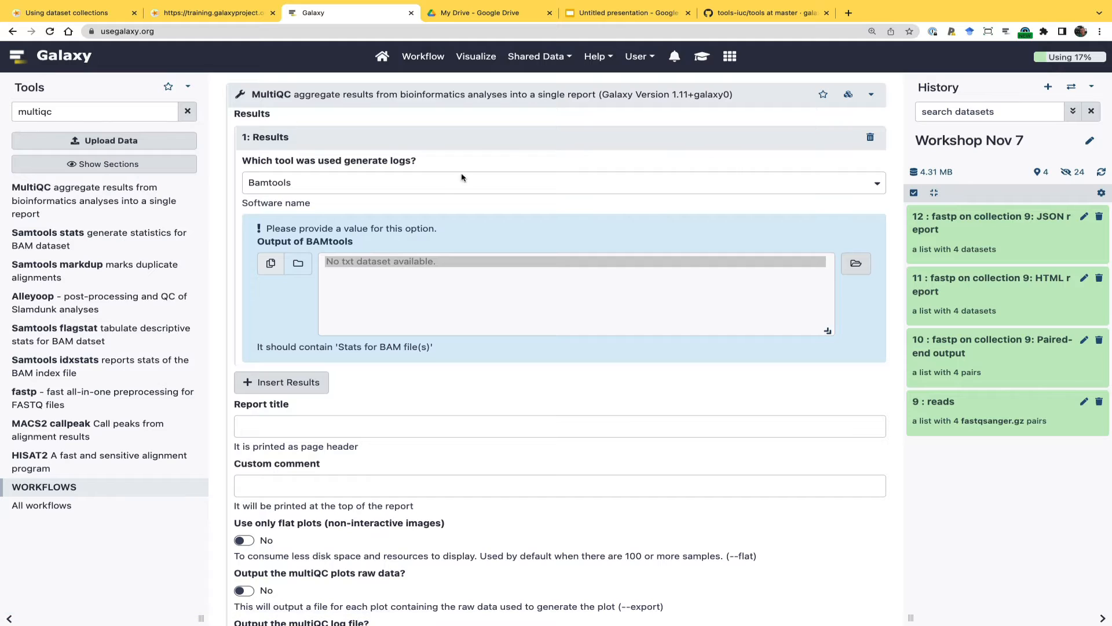
Set MultiQC's log source to fastp, select the fastp JSON report collection as input, and run the tool
left_click(435, 184)
scroll(421, 244, "down", 5)
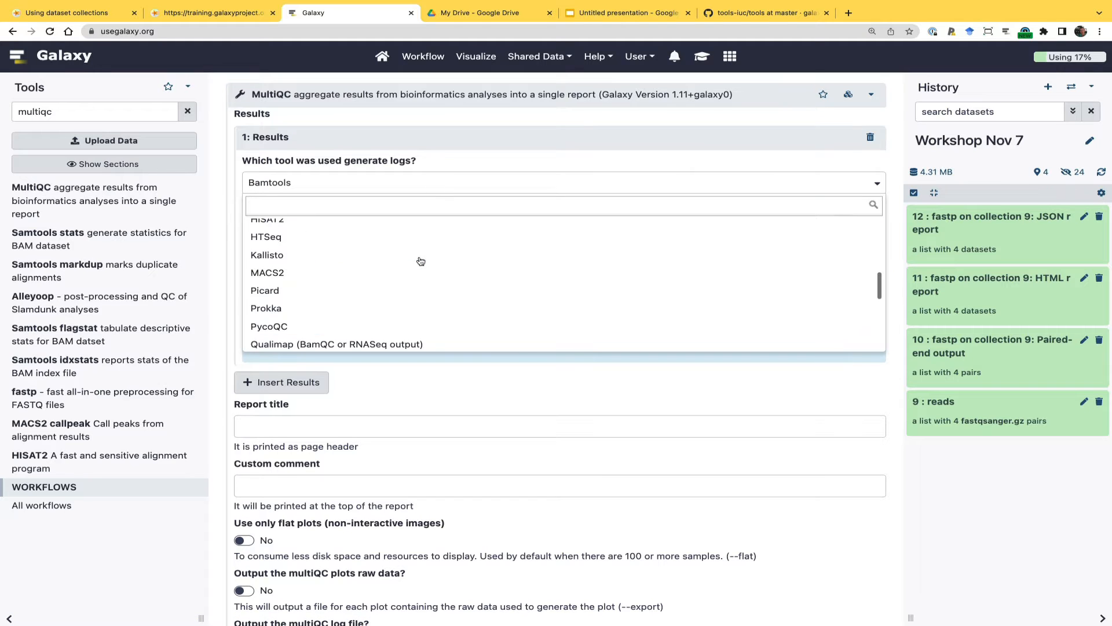
scroll(421, 261, "up", 2)
scroll(421, 261, "up", 1)
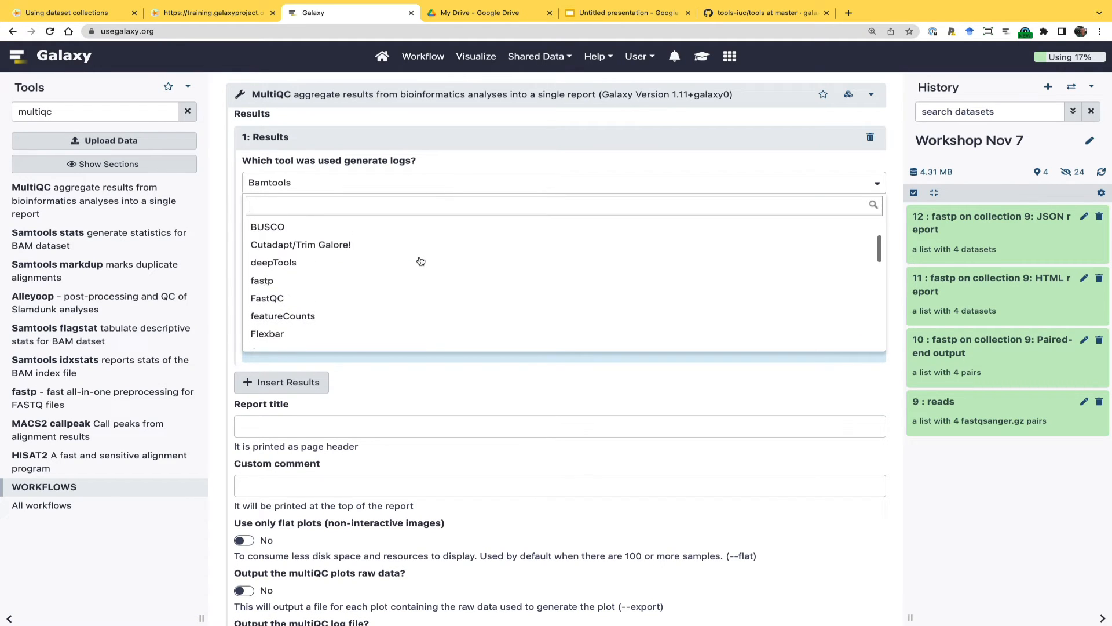
left_click(320, 281)
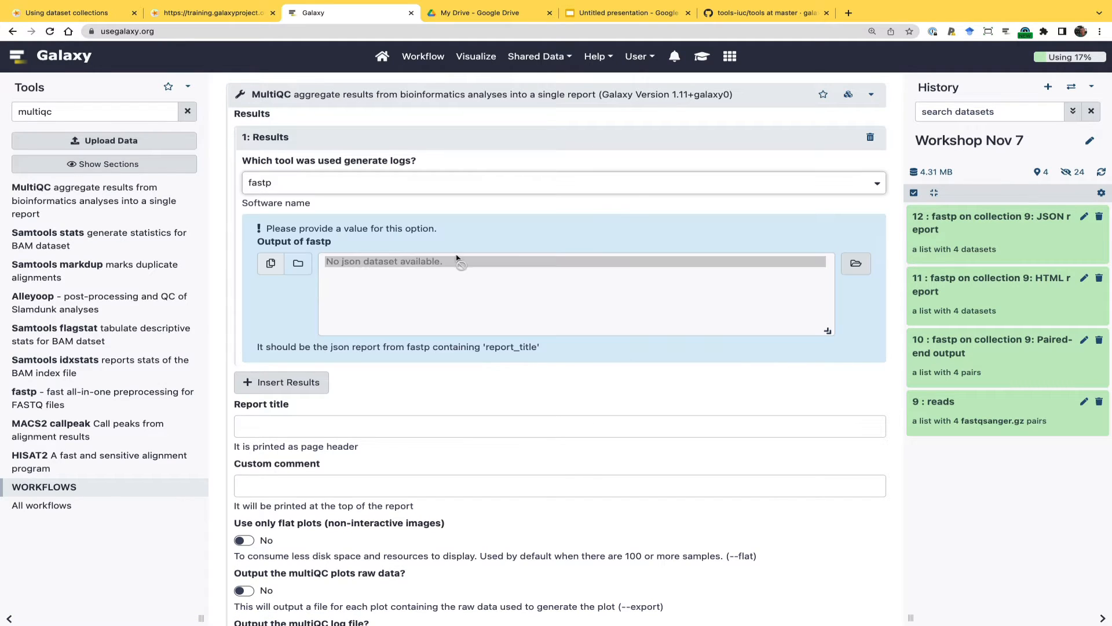
left_click(299, 264)
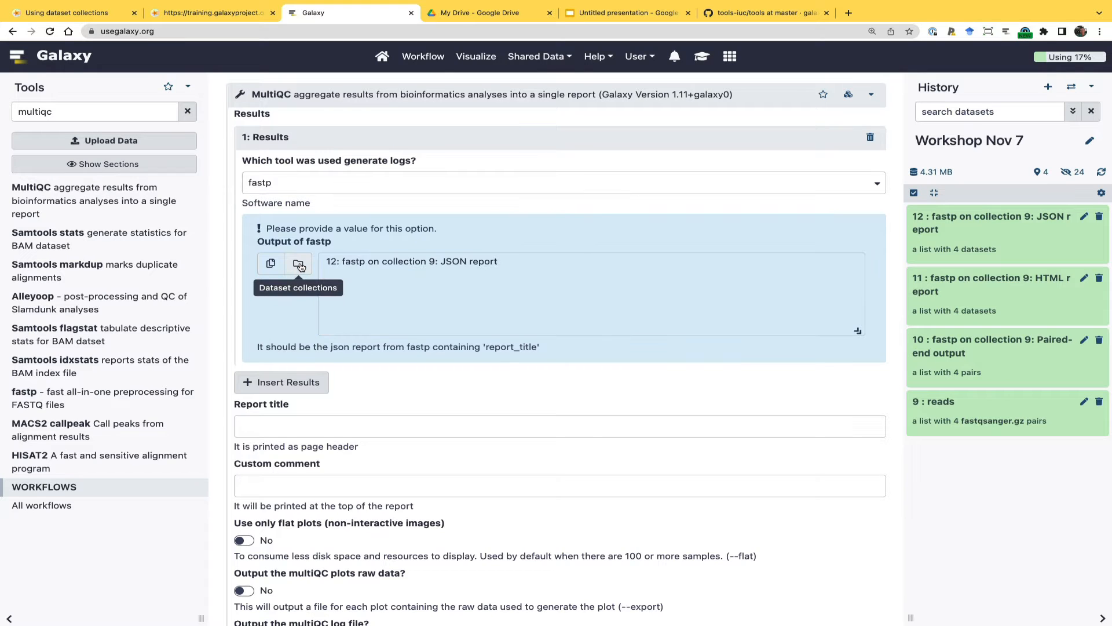
left_click(391, 261)
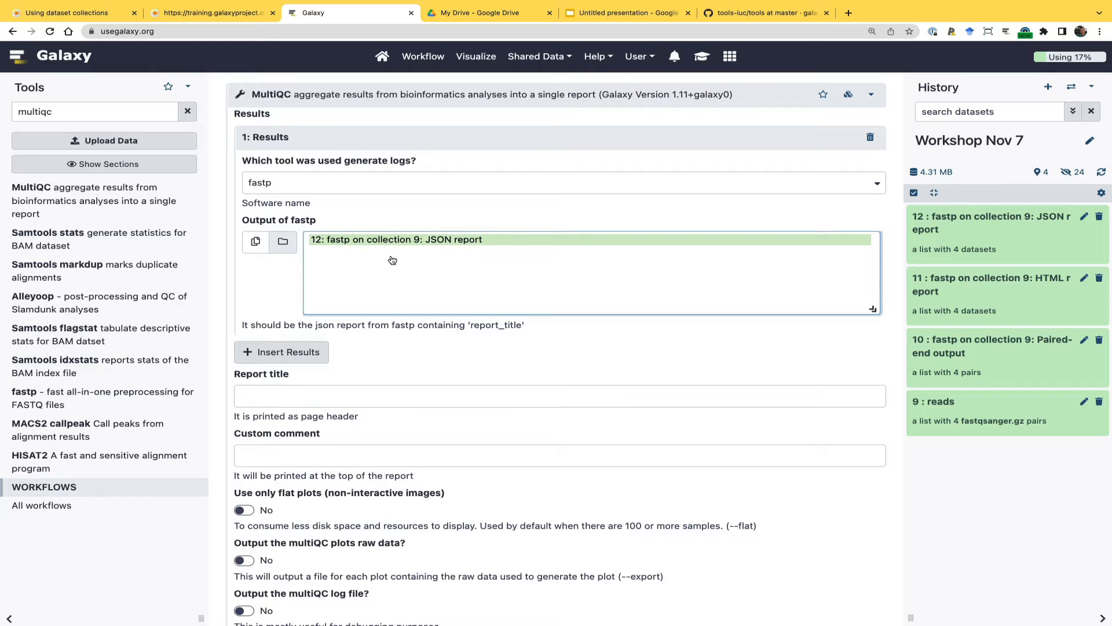
scroll(364, 378, "down", 5)
left_click(246, 438)
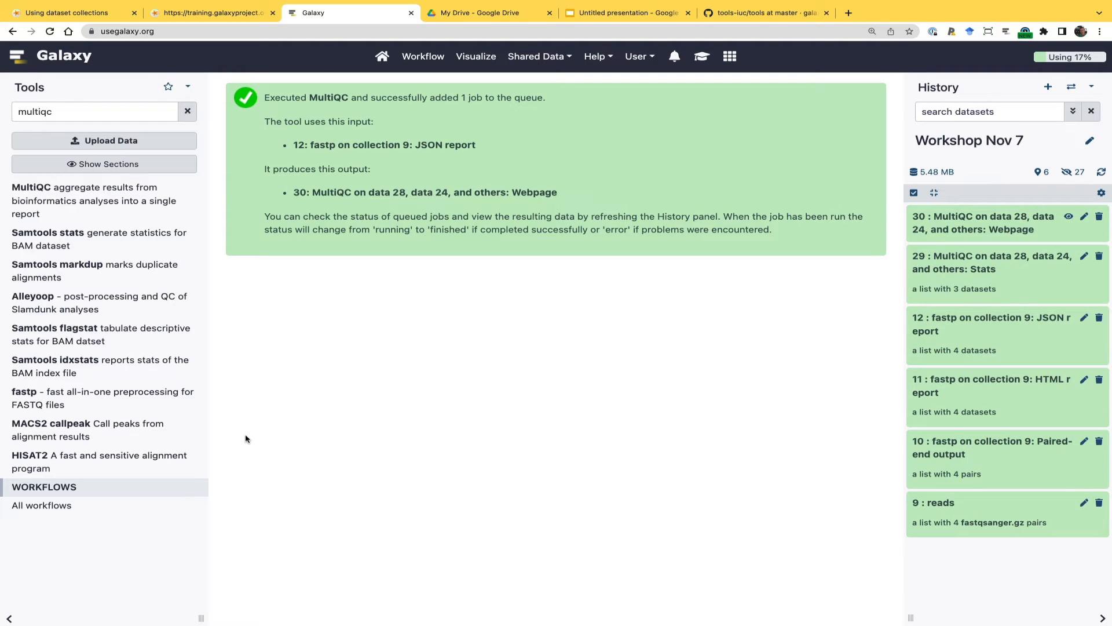
View the MultiQC webpage report at full width, examine its general statistics and filtered reads plot, and restore the normal layout
left_click(1067, 218)
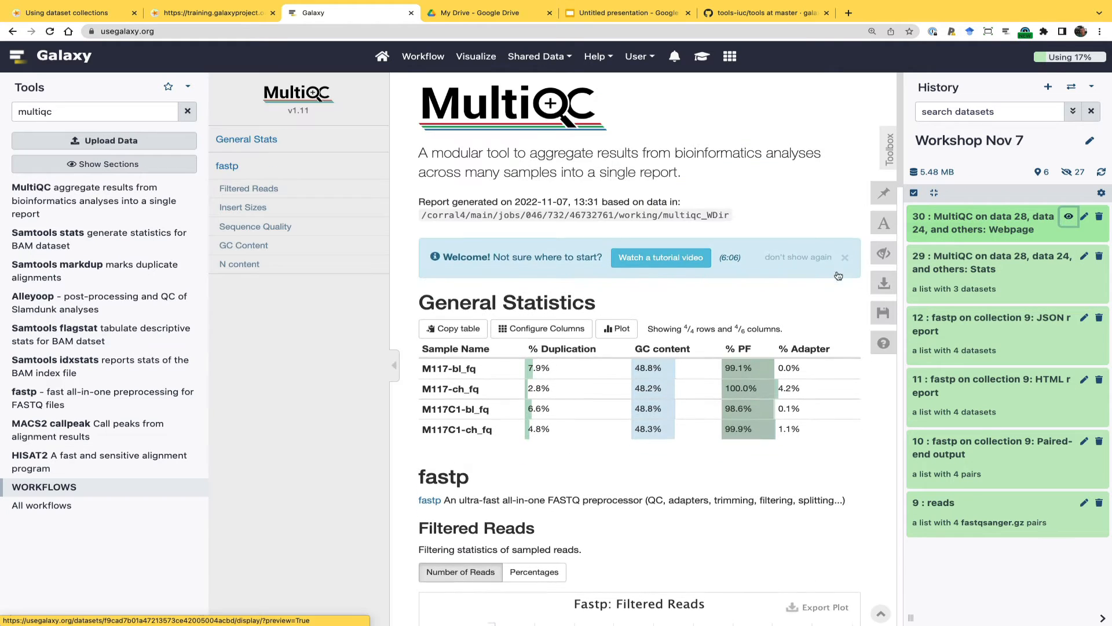
left_click(8, 618)
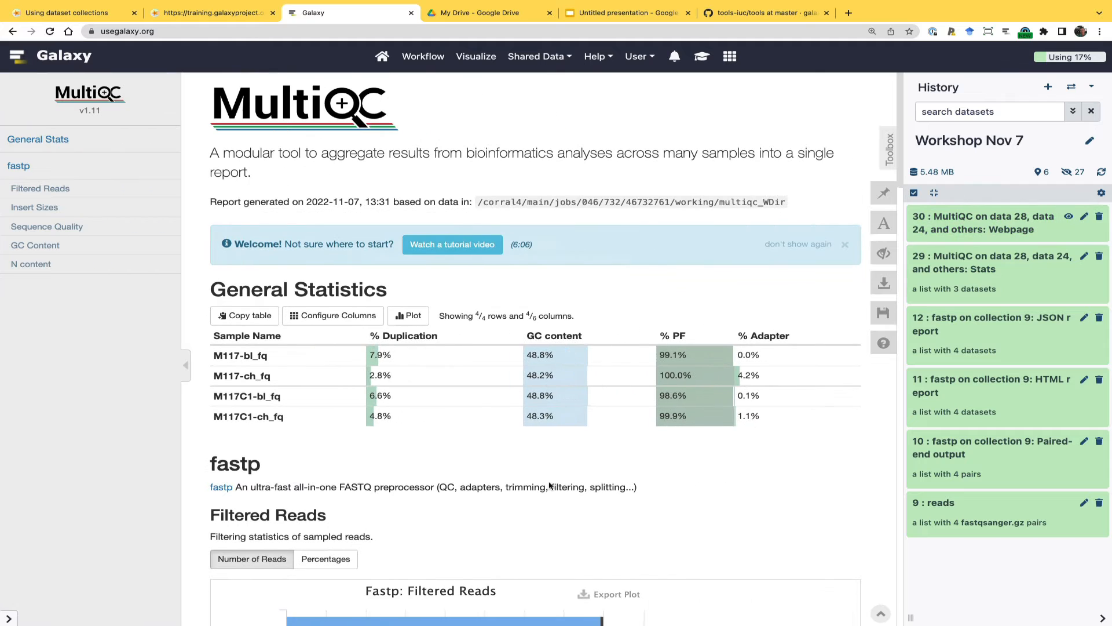
left_click(1102, 618)
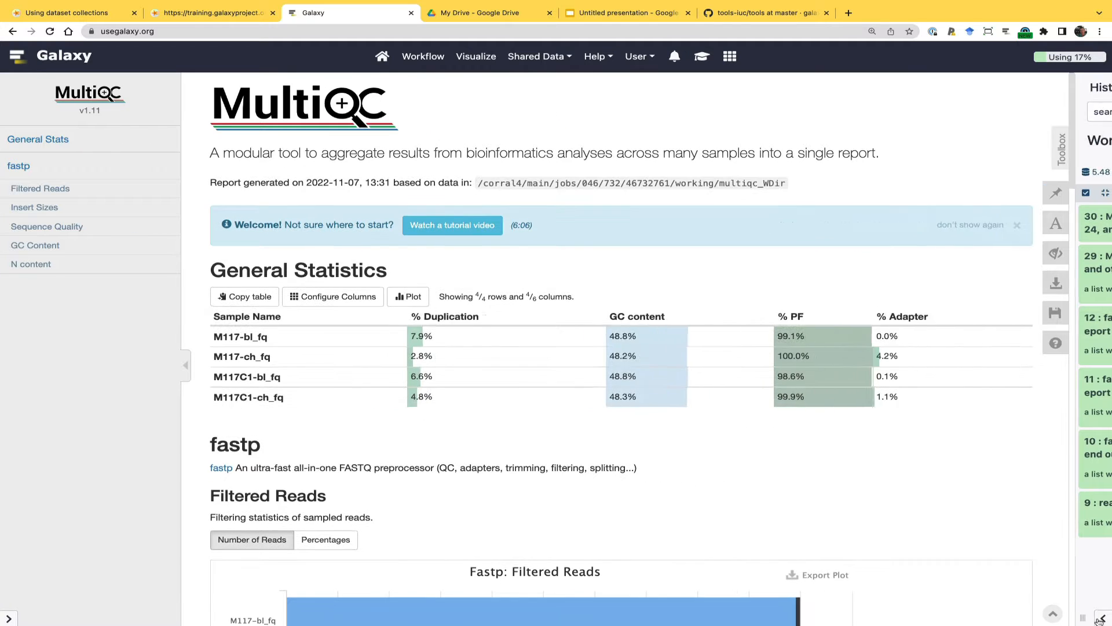
scroll(473, 442, "down", 5)
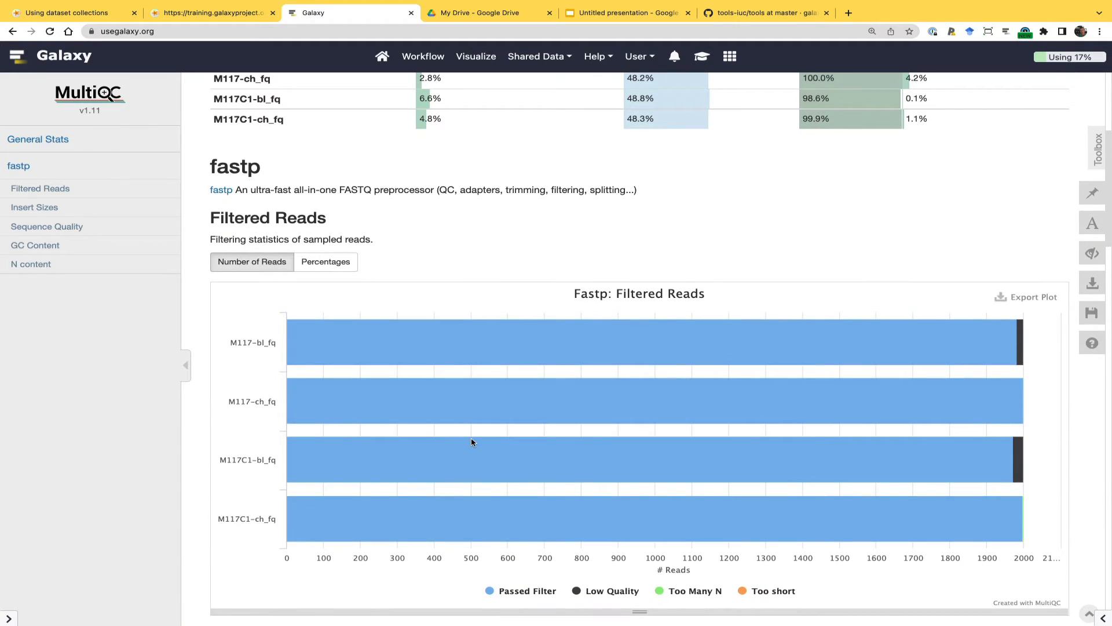
scroll(472, 442, "up", 4)
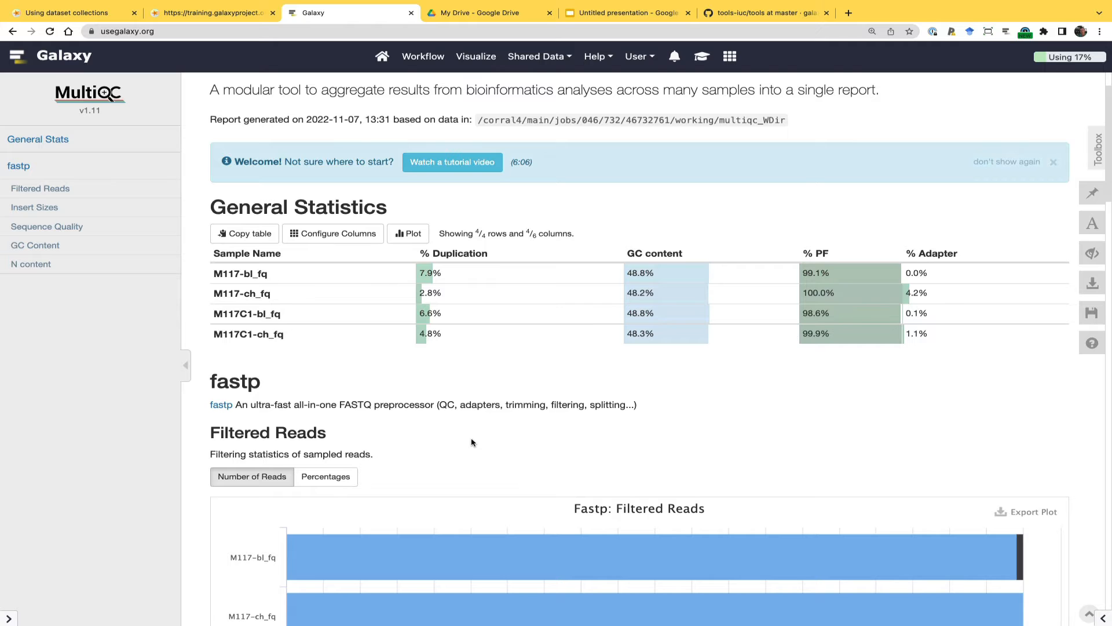
scroll(472, 443, "down", 4)
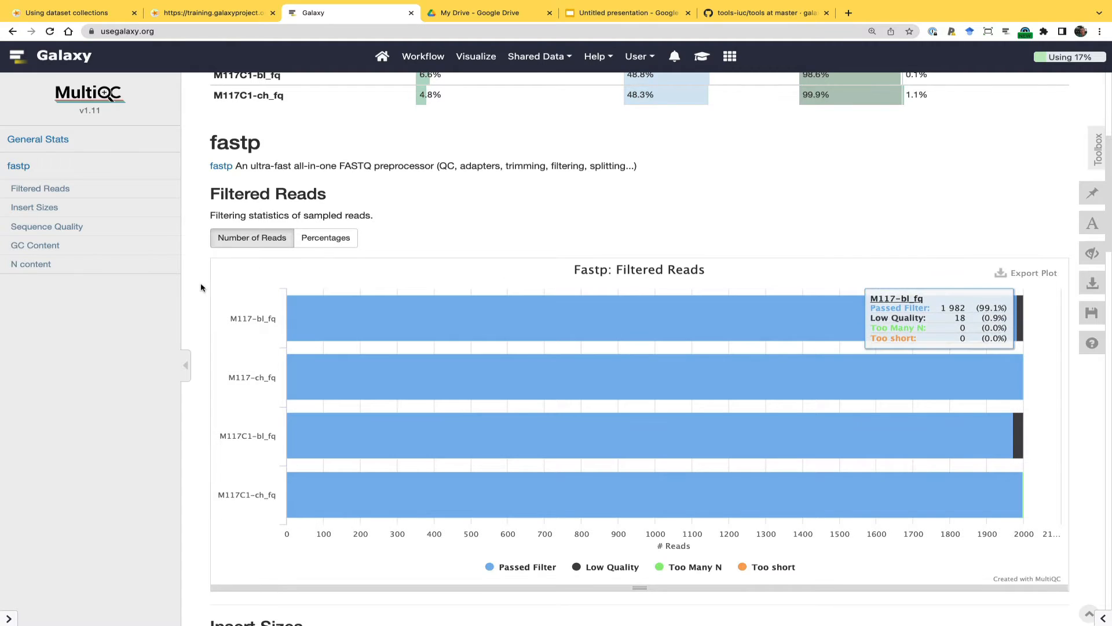
left_click(9, 618)
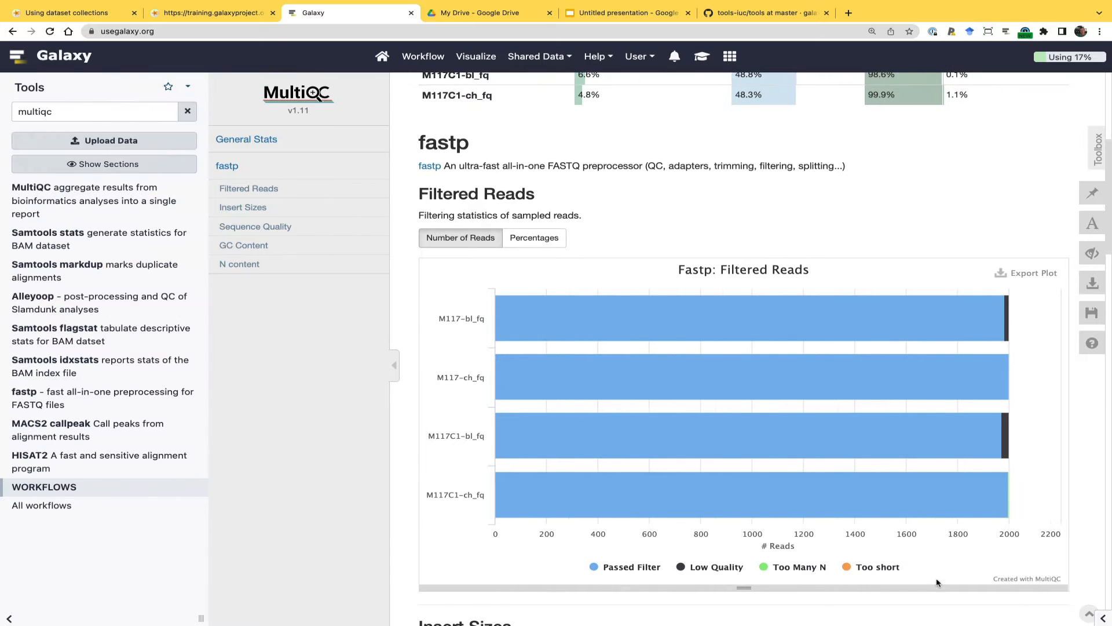
left_click(1103, 618)
mouse_move(537, 380)
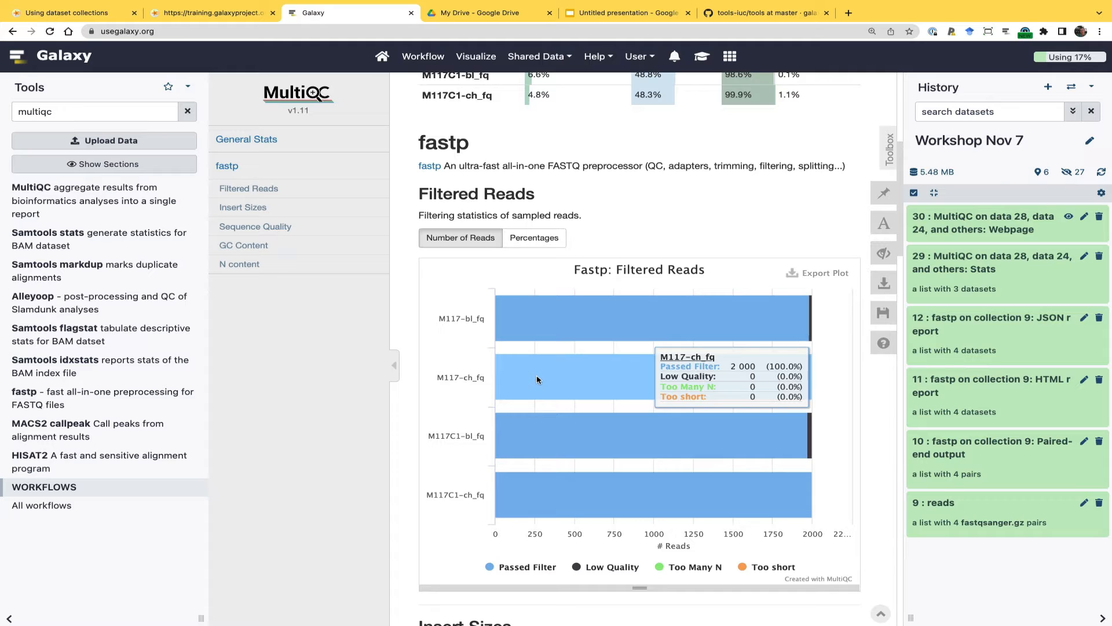
Search the tools for bwa and open the Map with BWA-MEM tool form
double_click(102, 118)
type("bwa")
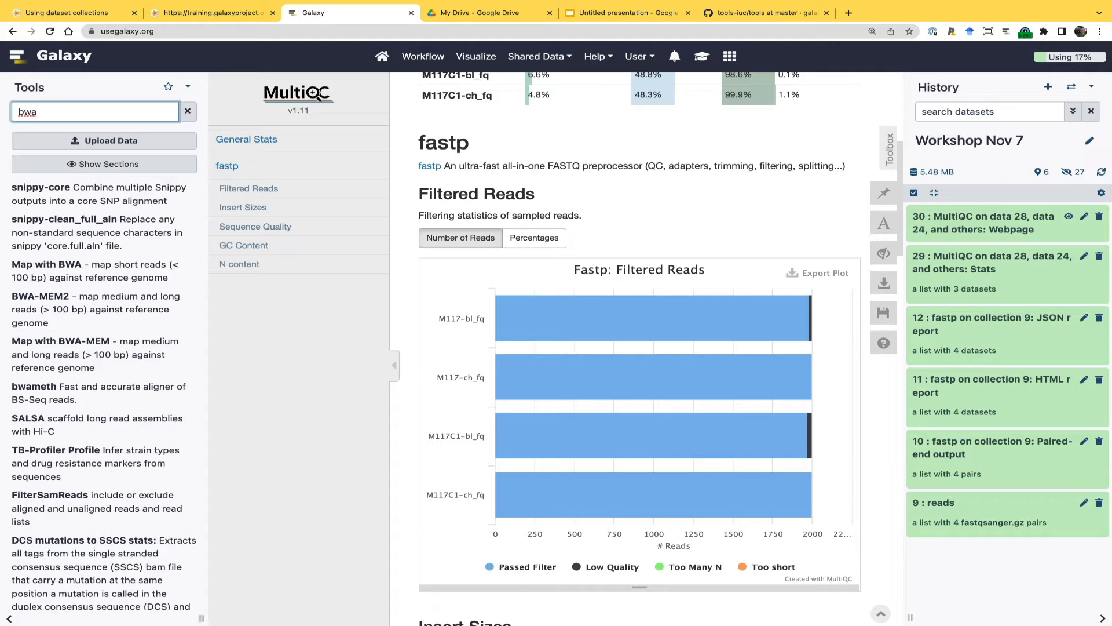
left_click(51, 351)
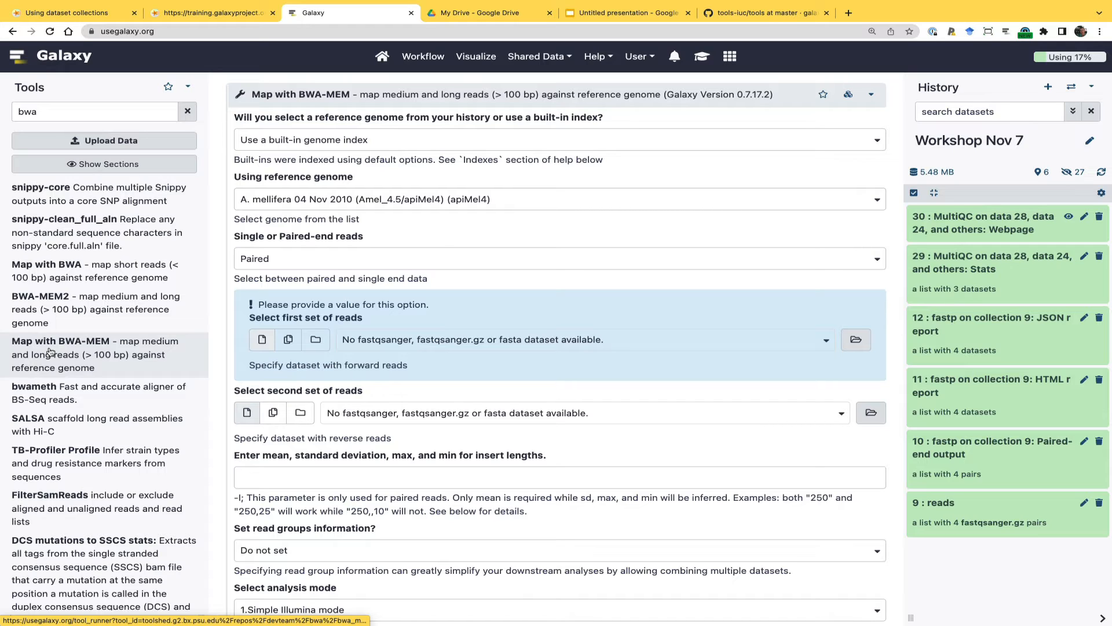
Set the reference genome to Human (Homo sapiens) (b38): hg38, using a built-in genome index as the source
left_click(311, 208)
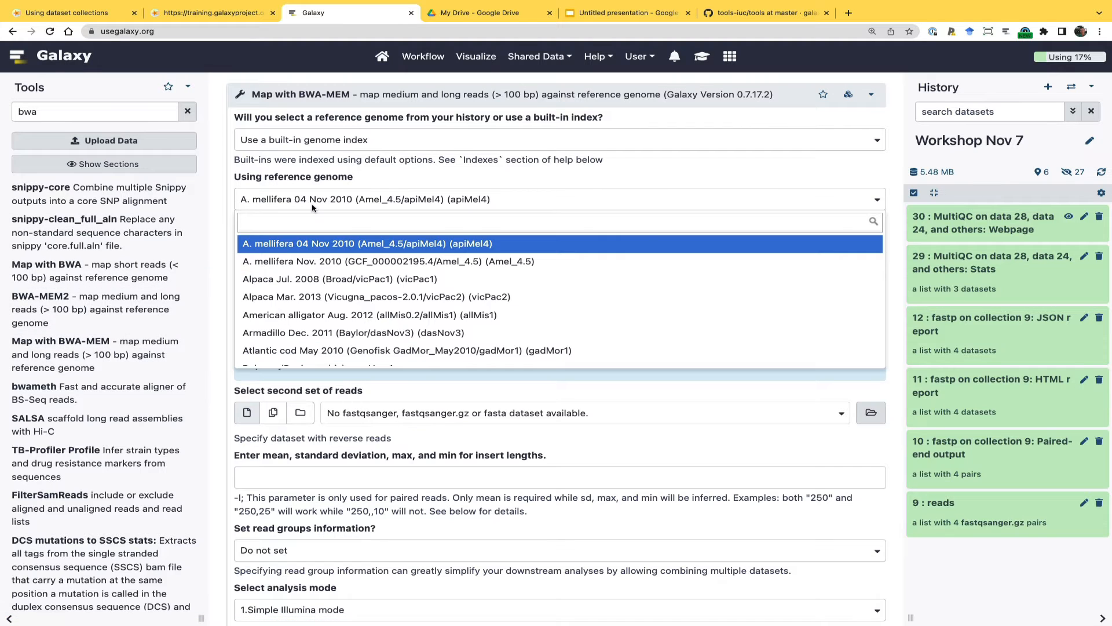
type("hg38")
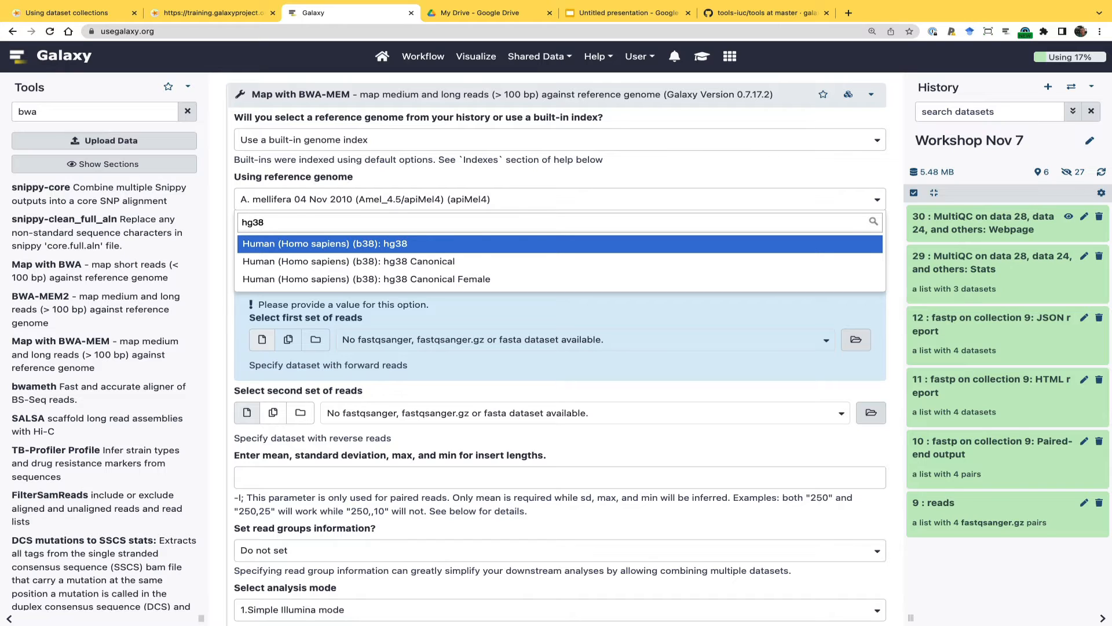
left_click(322, 248)
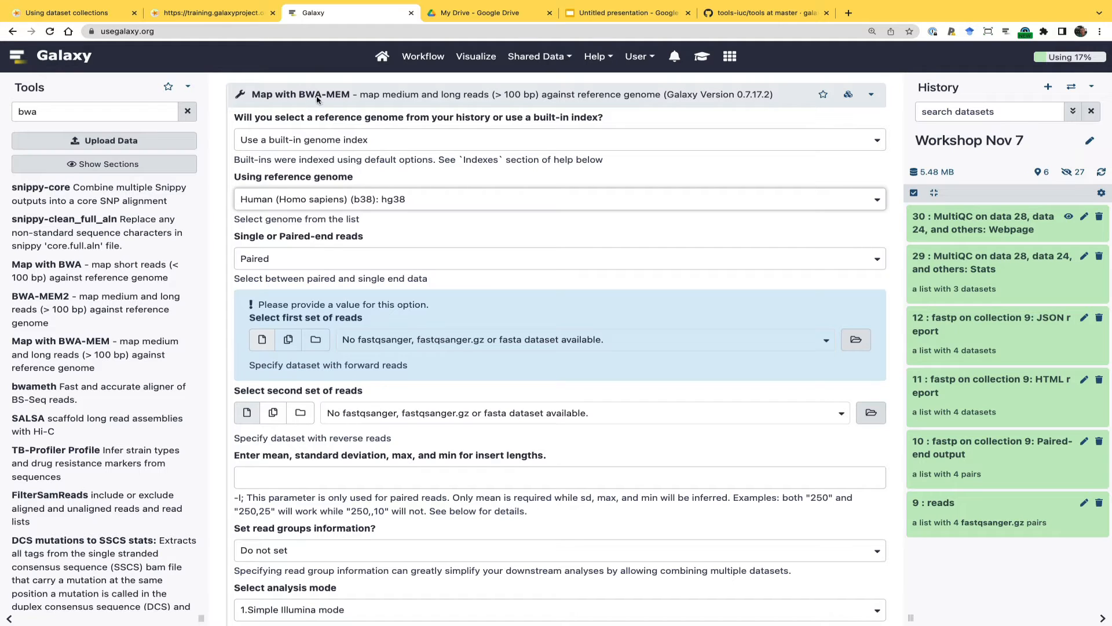
left_click(301, 140)
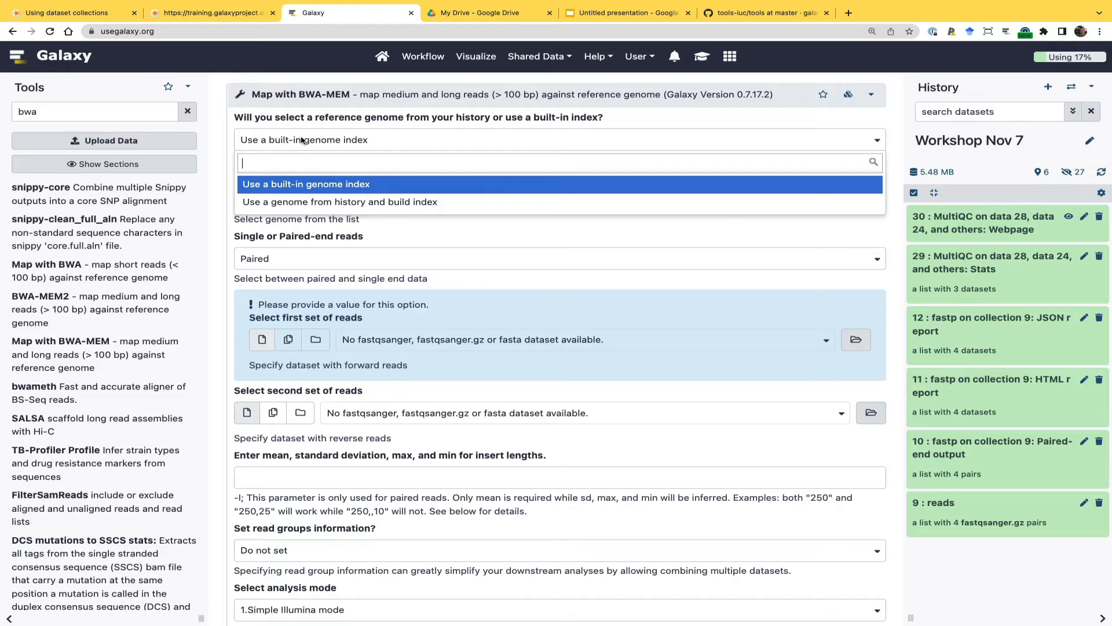
left_click(287, 185)
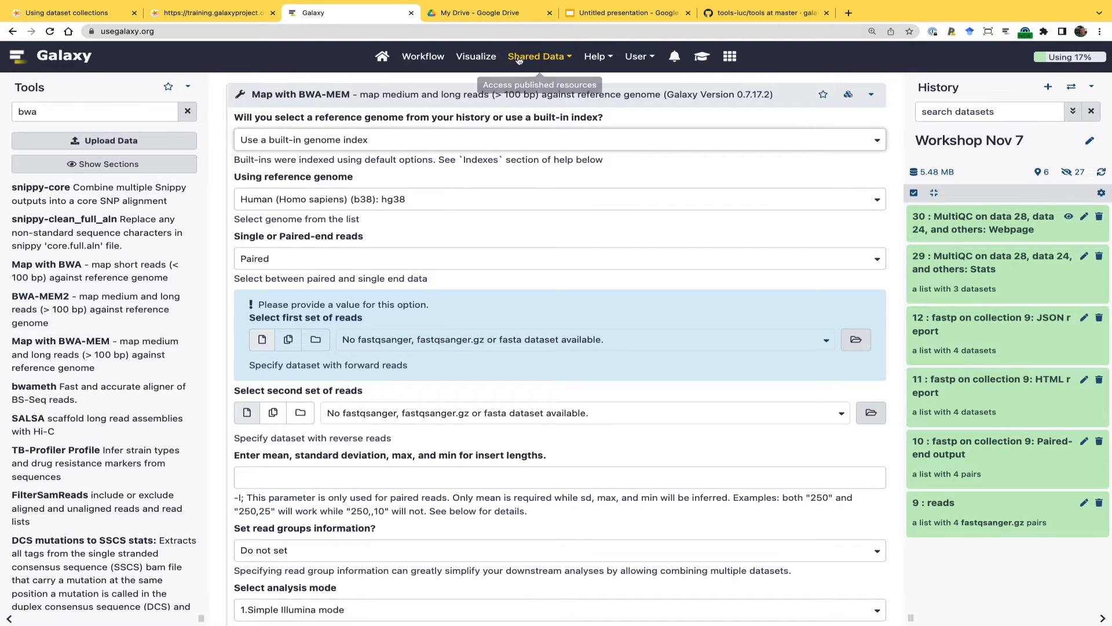
left_click(552, 62)
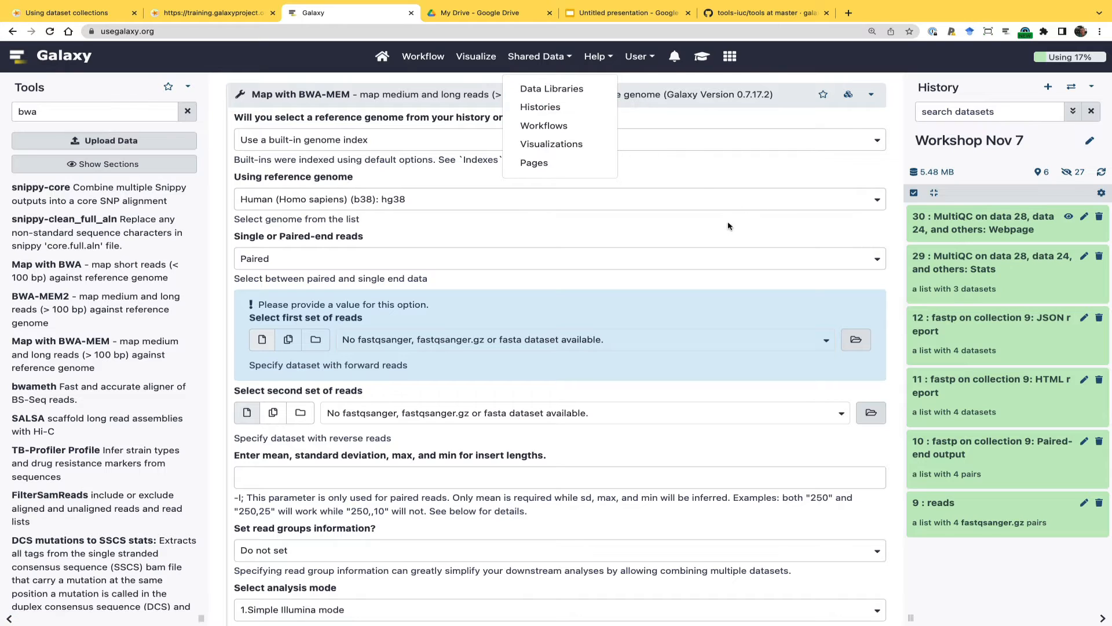
left_click(339, 231)
Set the read type to Paired Collection and run BWA-MEM on the fastp paired-end output collection
left_click(318, 258)
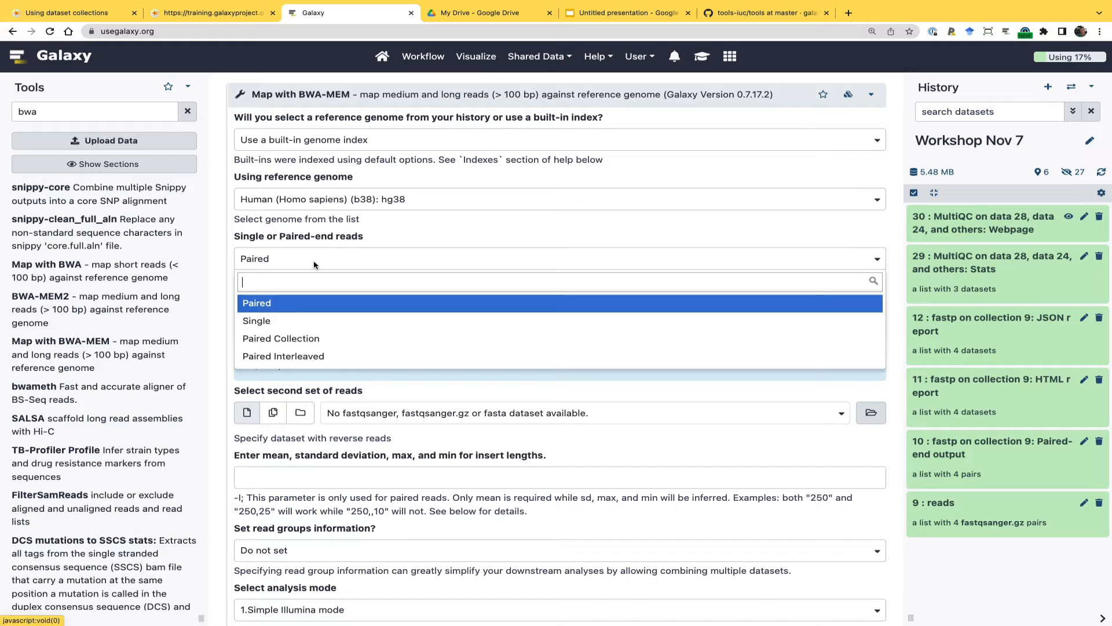
left_click(294, 341)
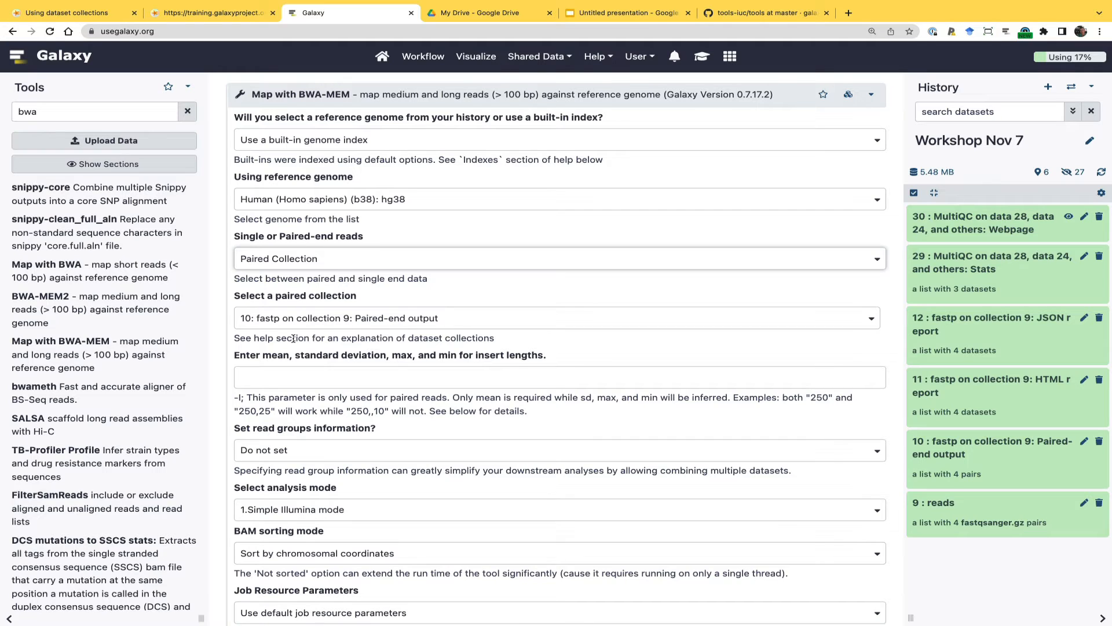
scroll(427, 471, "down", 5)
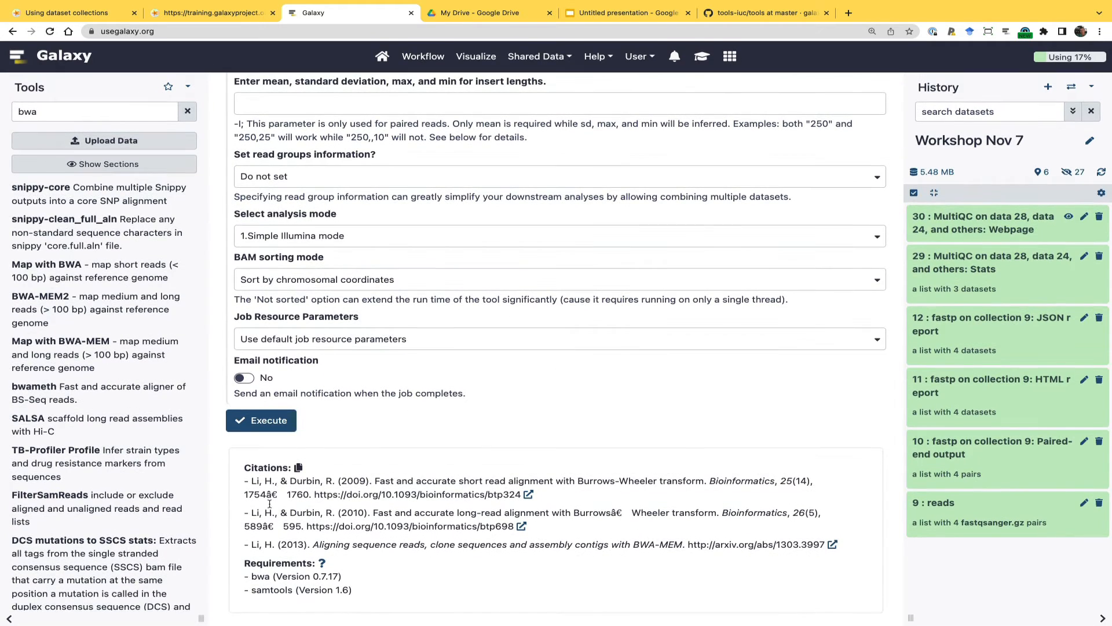
left_click(263, 427)
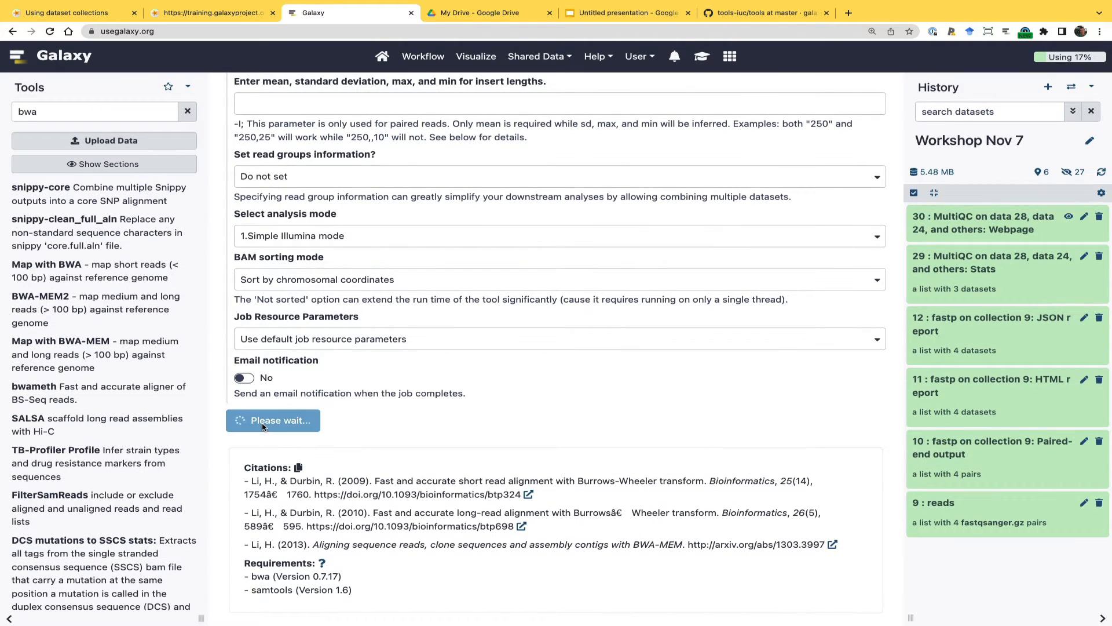
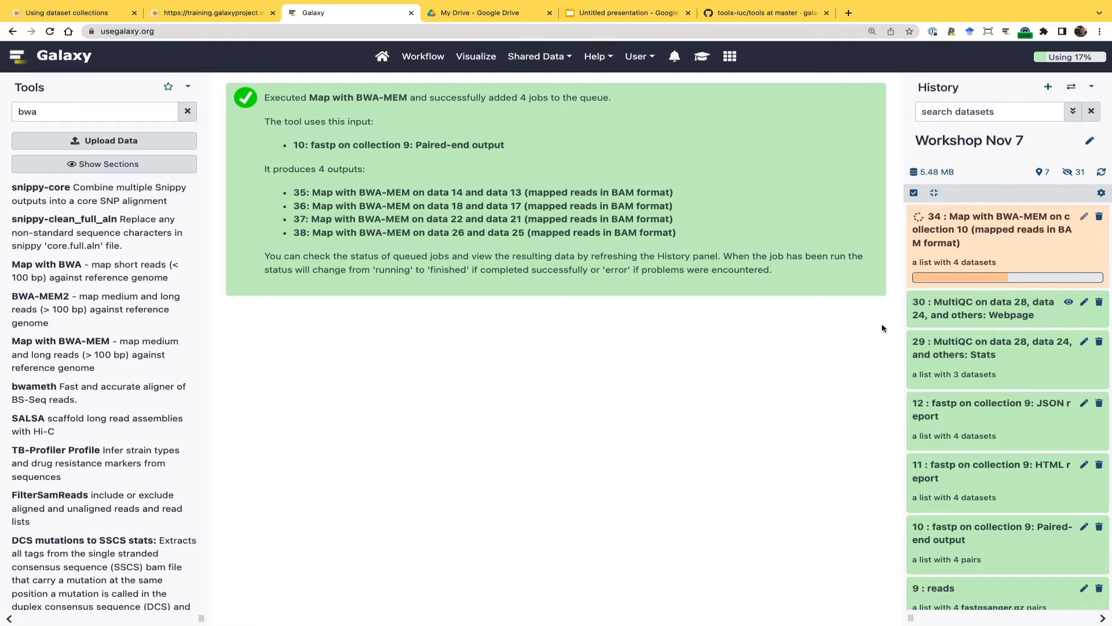
Examine the elements of the running Map with BWA-MEM output collection, return to the history, and look over the history options
left_click(962, 235)
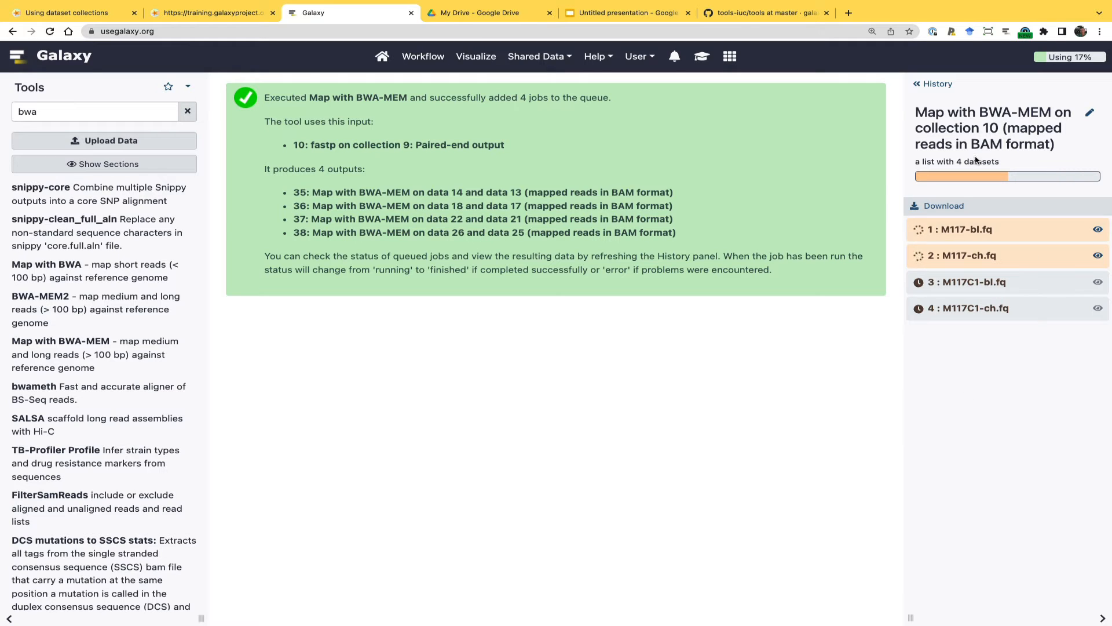
left_click(936, 83)
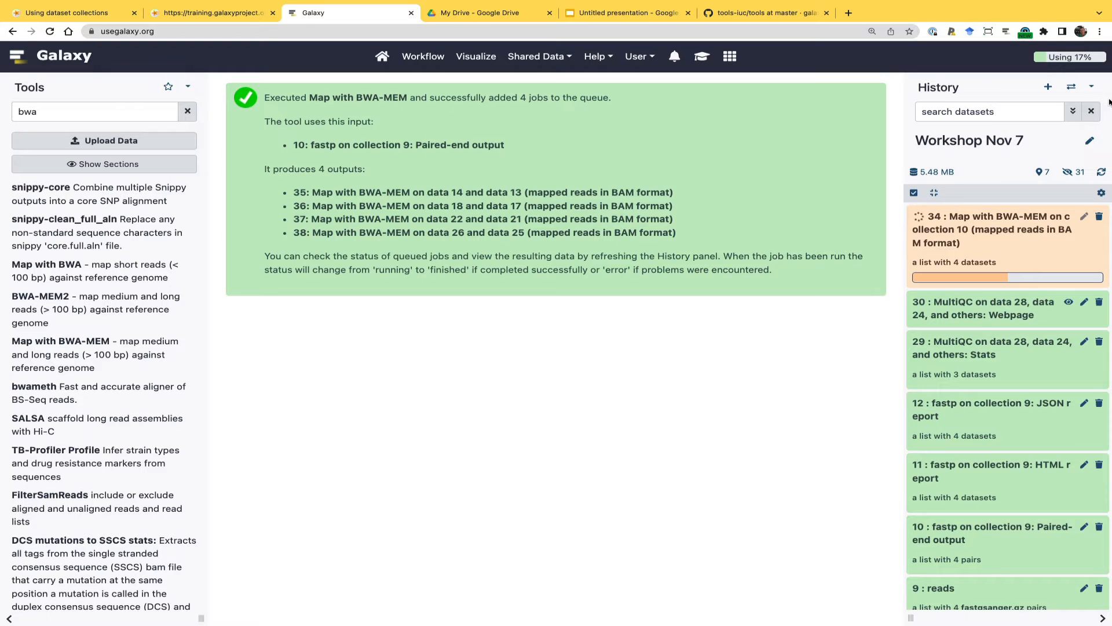
left_click(1092, 88)
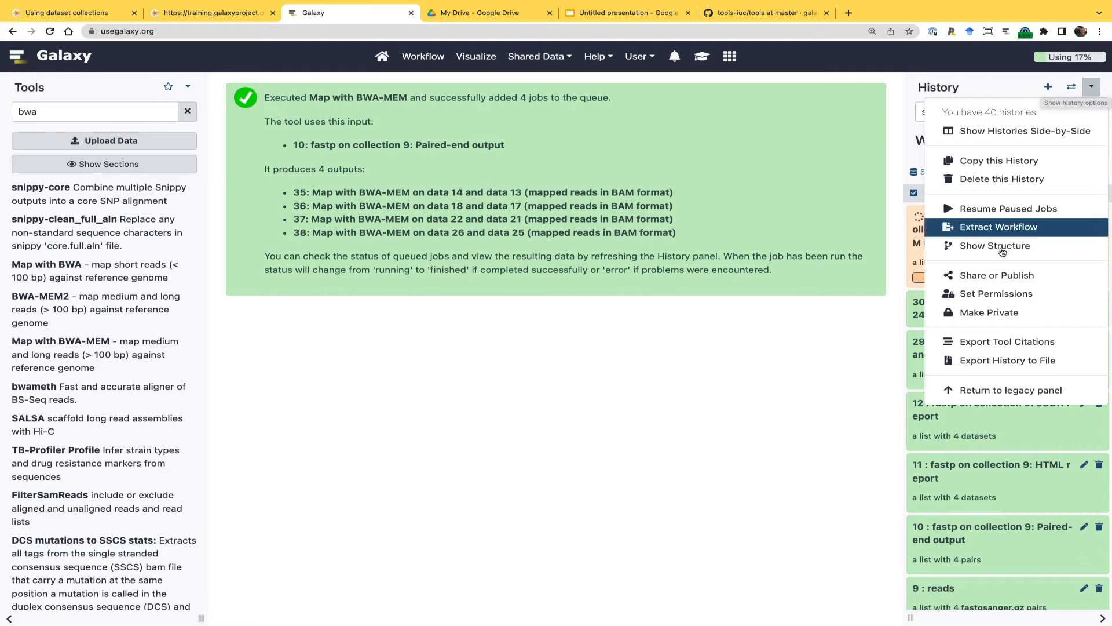
left_click(762, 403)
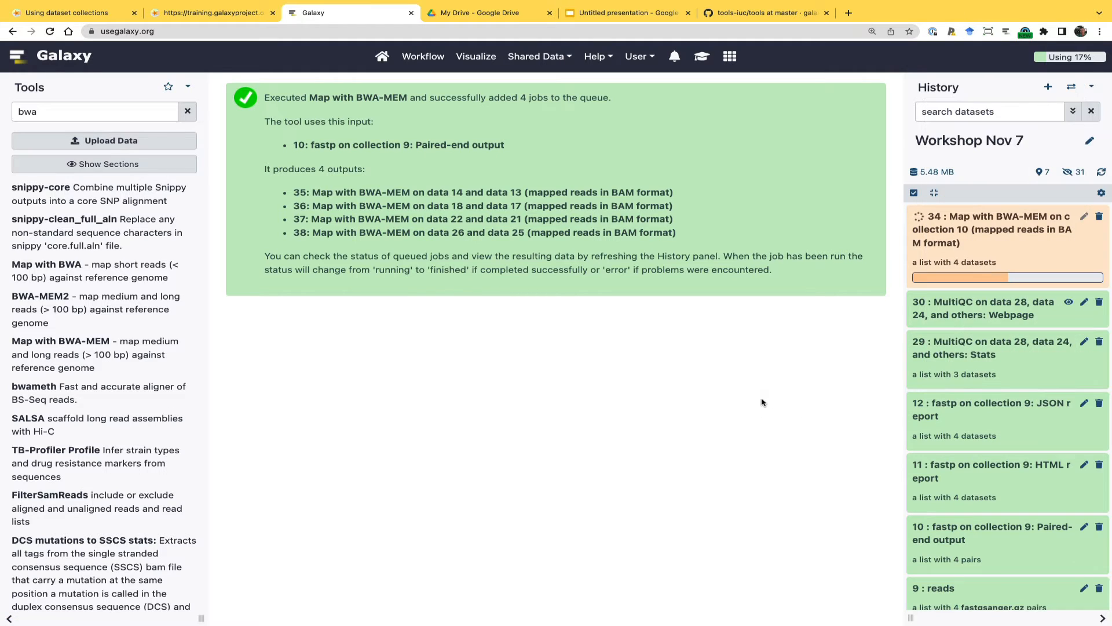
Open the QC workflow for Illumina data in the workflow editor and dismiss the loading issues notice
left_click(423, 60)
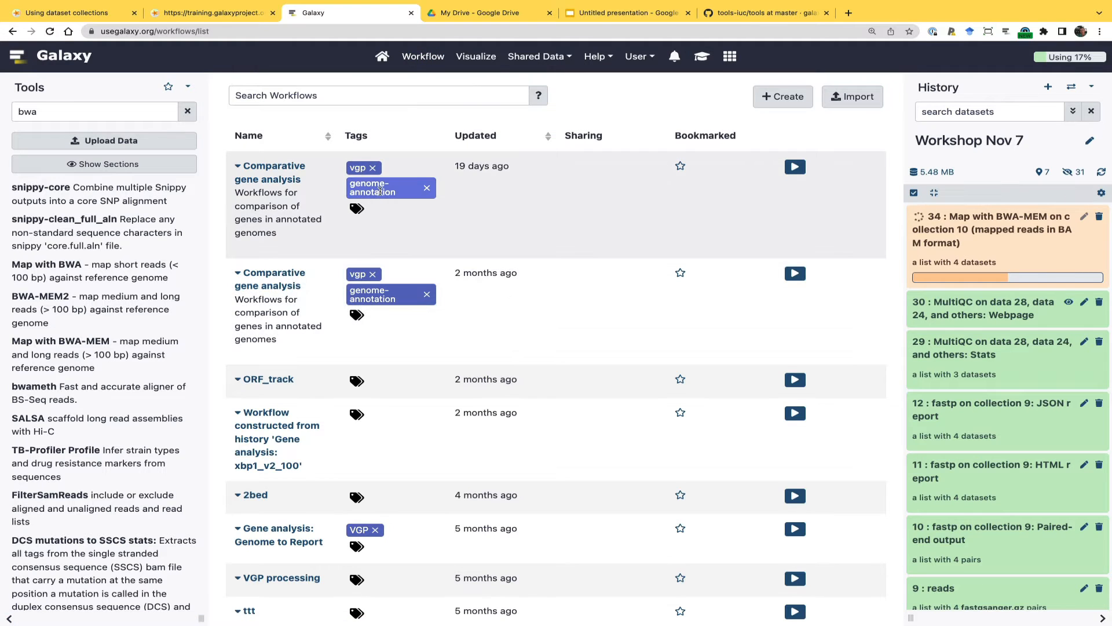
scroll(375, 290, "down", 3)
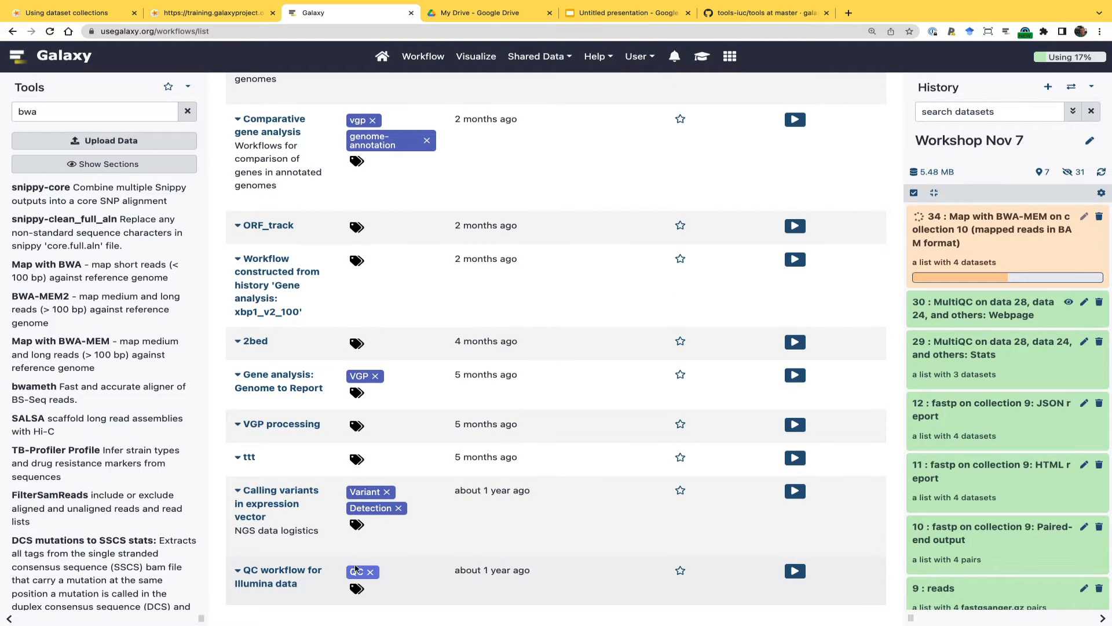
left_click(299, 575)
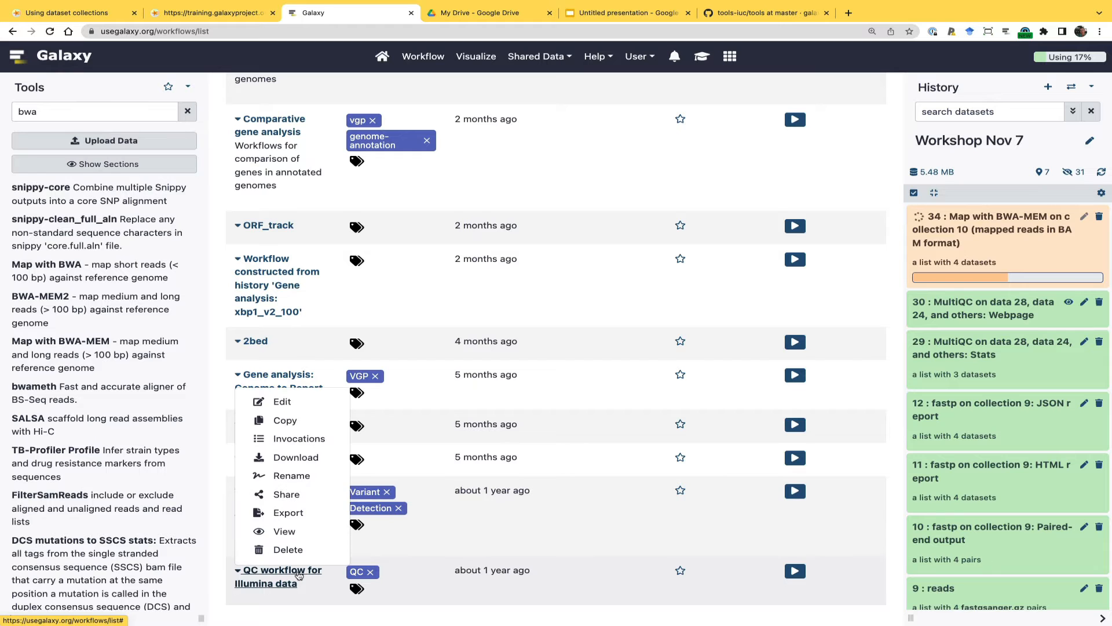
left_click(301, 400)
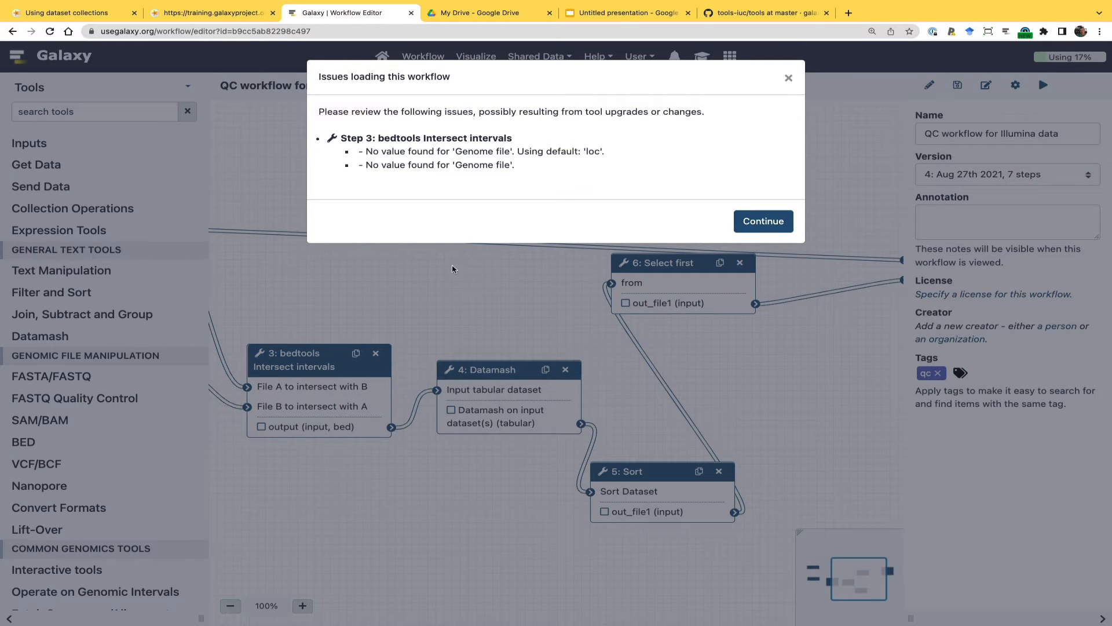
left_click(762, 221)
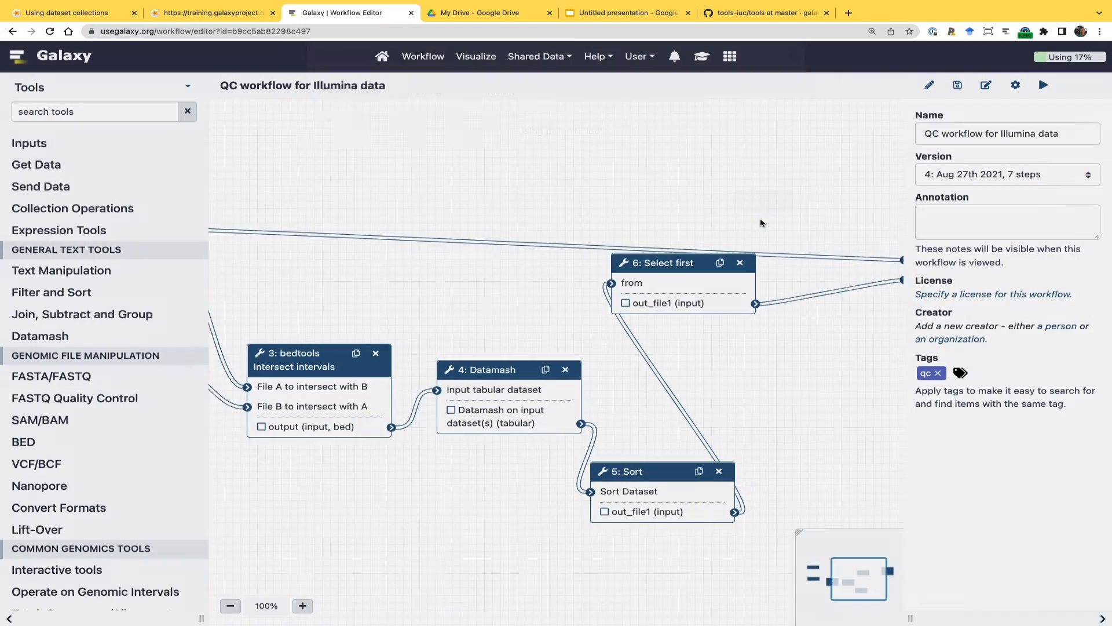
Space the Exons and Features inputs apart, inspect the bedtools Intersect intervals step, and leave the workflow editor without saving
left_click_drag(461, 304, 609, 280)
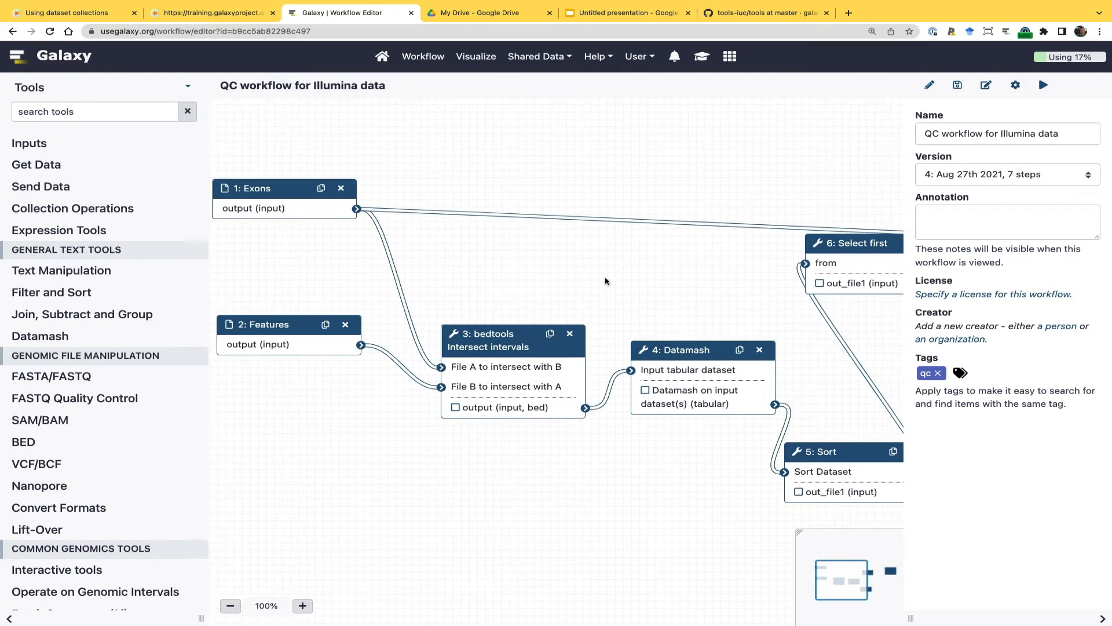
left_click_drag(294, 188, 295, 168)
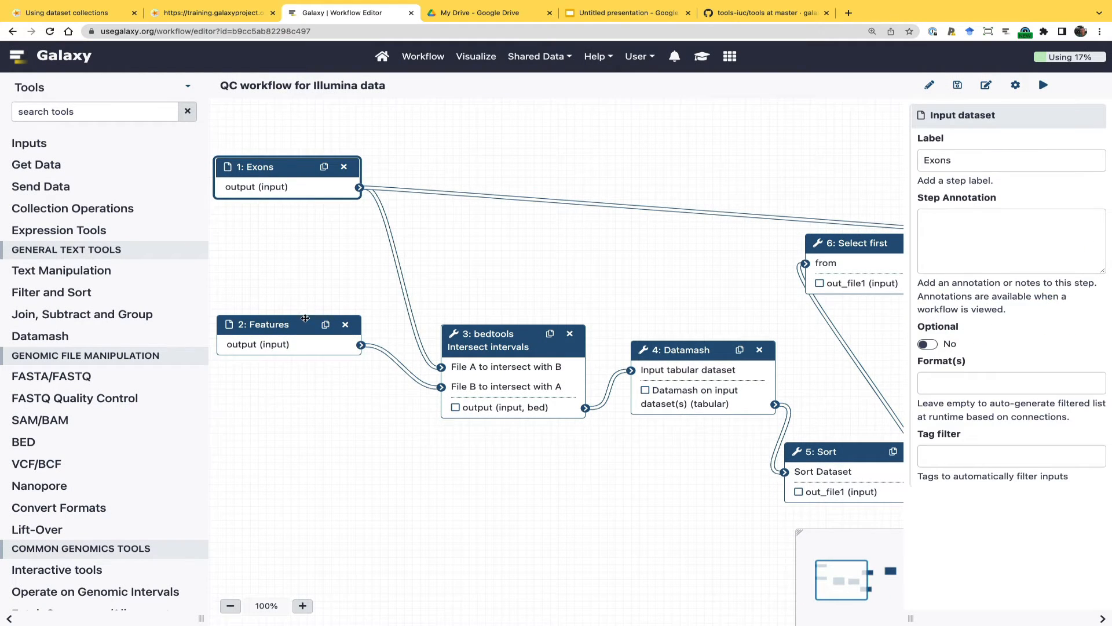
left_click_drag(305, 317, 306, 340)
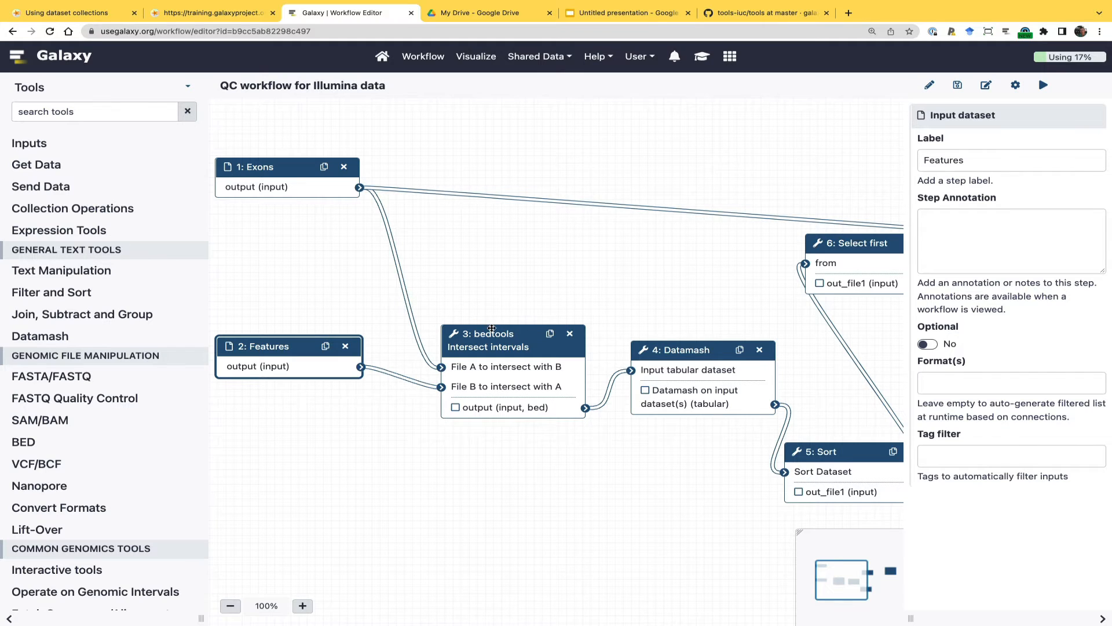
left_click(492, 328)
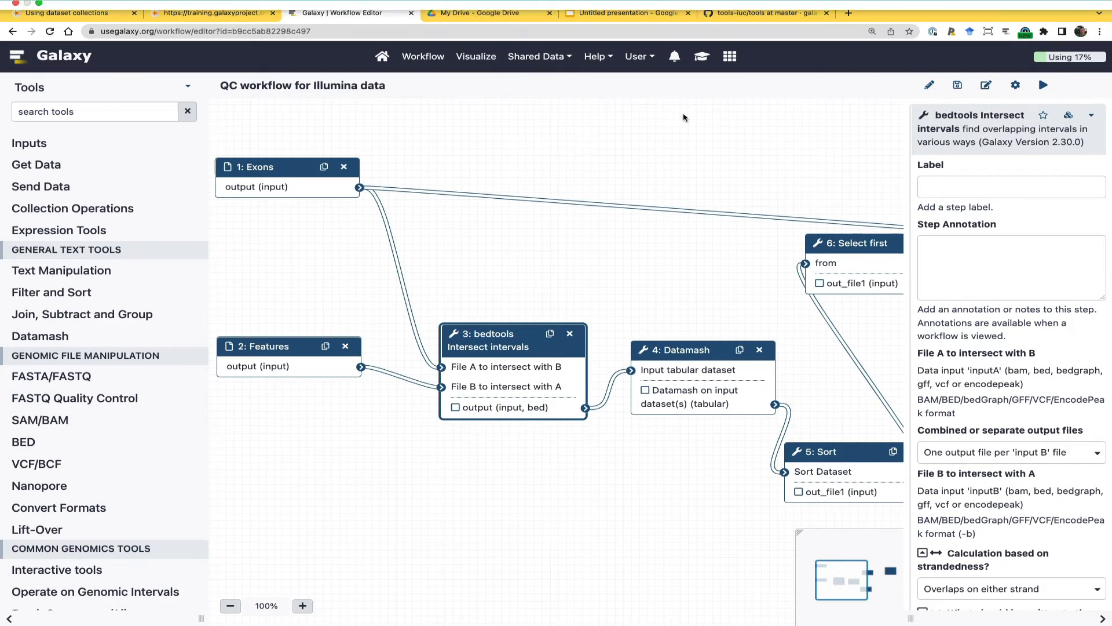
left_click(382, 58)
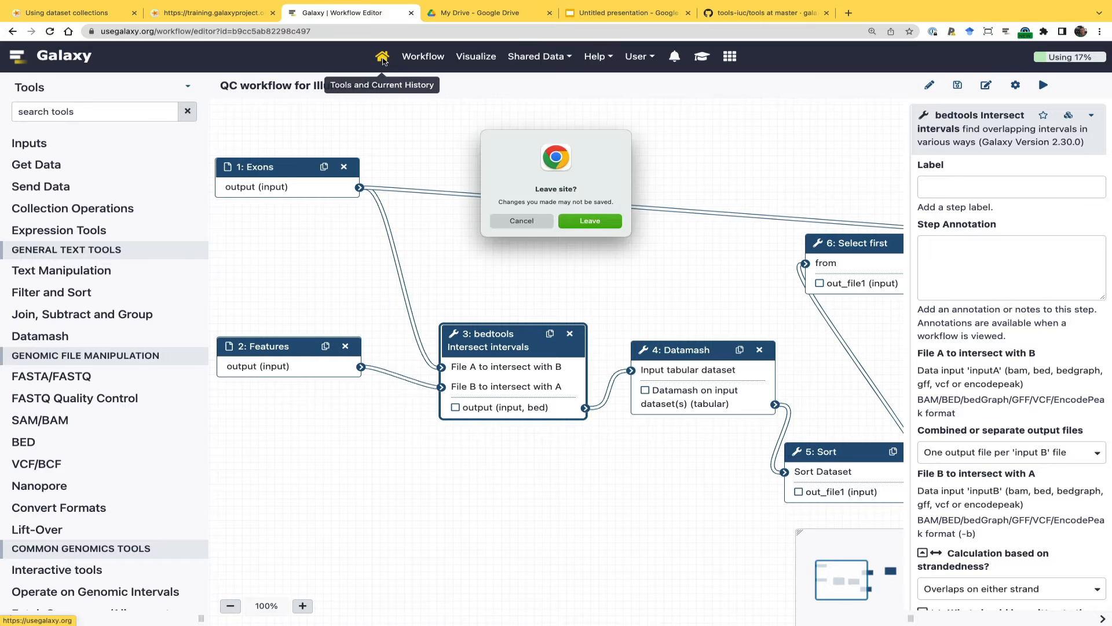
left_click(584, 225)
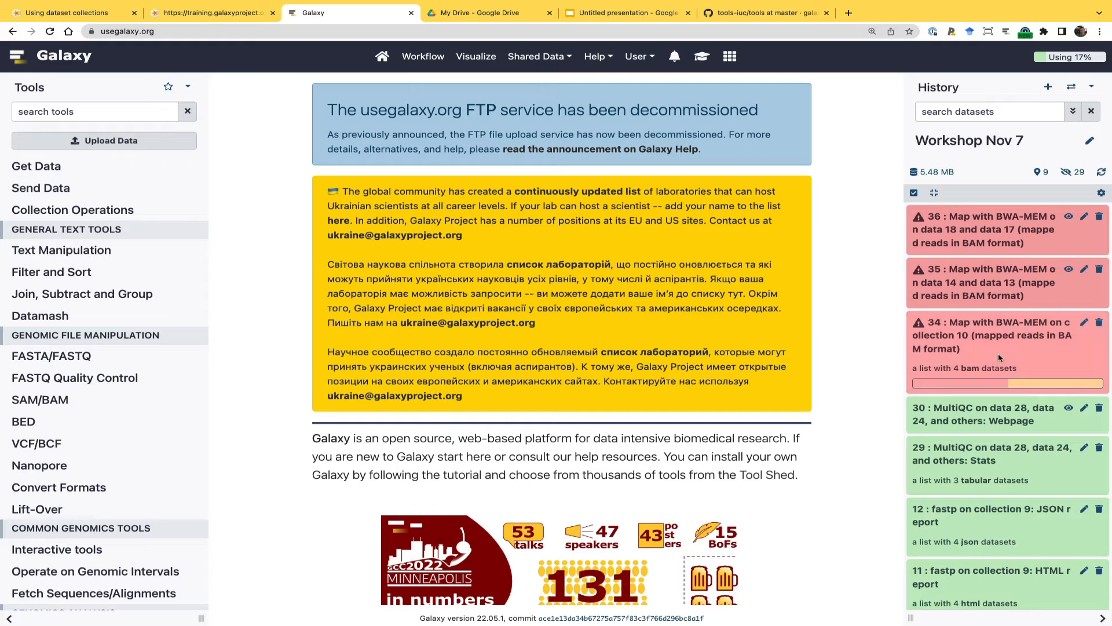
Inspect the failed BWA-MEM datasets 35 and 36, viewing the error report of 35 and the job details of 36
left_click(951, 286)
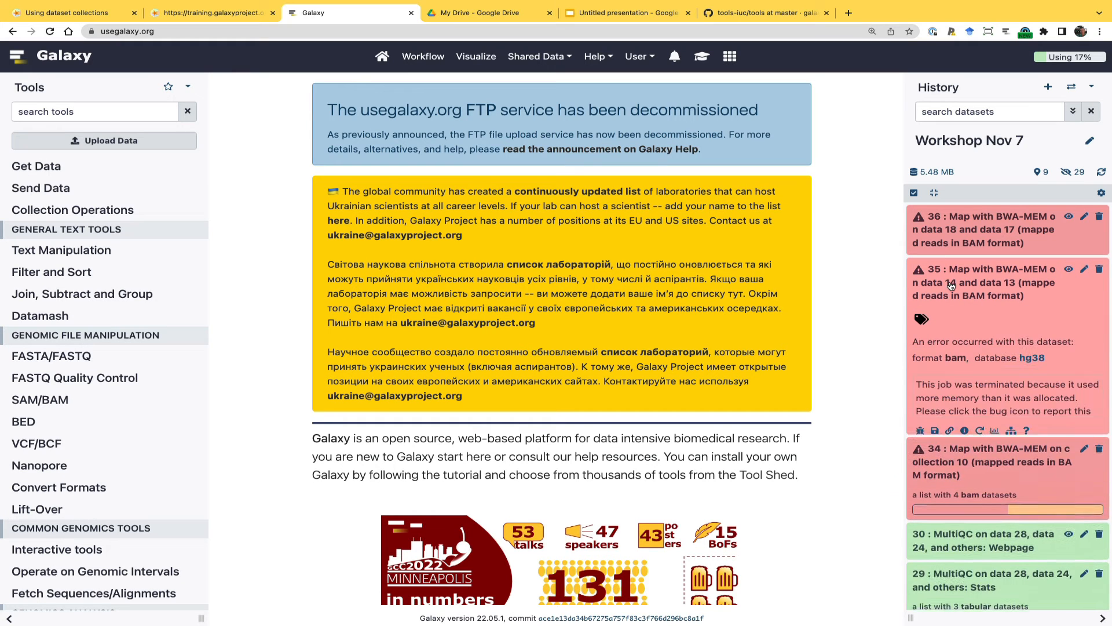
left_click(920, 431)
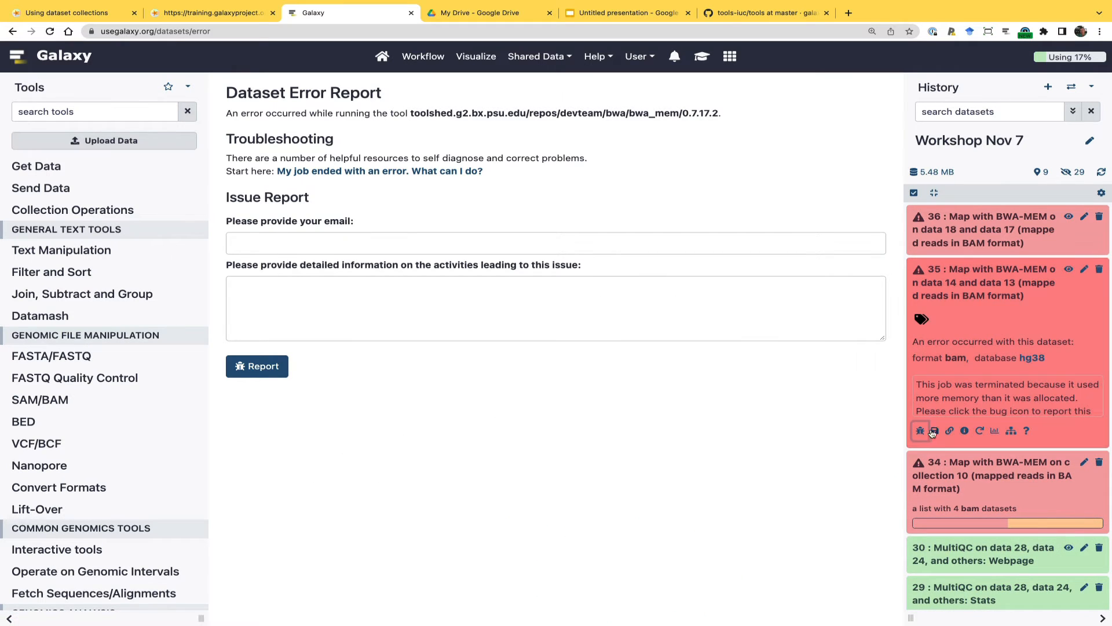
left_click(960, 236)
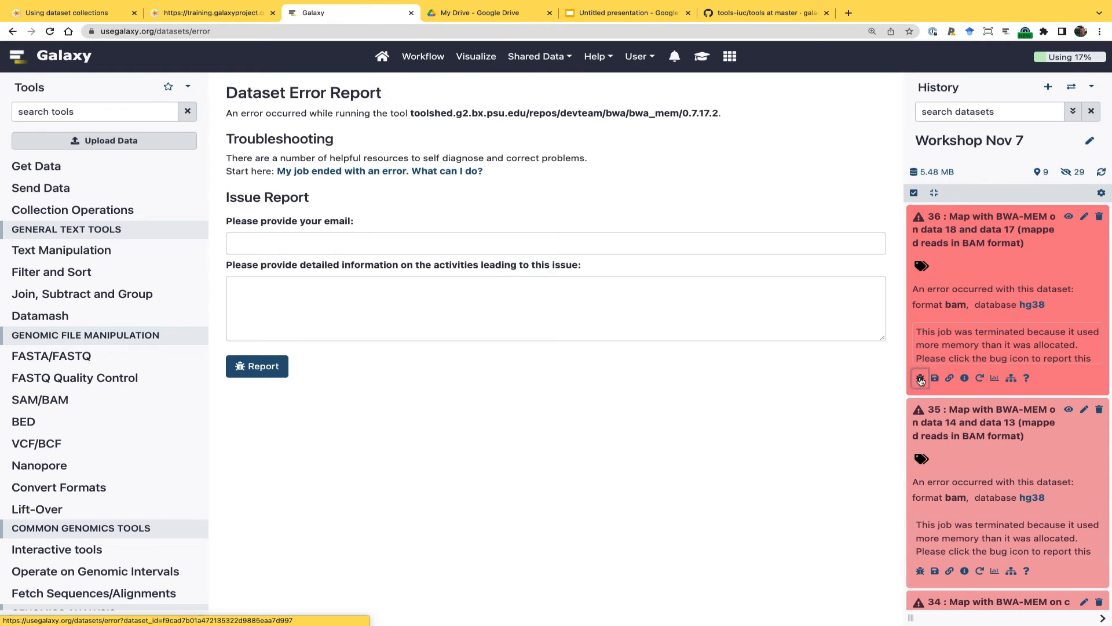
left_click(965, 378)
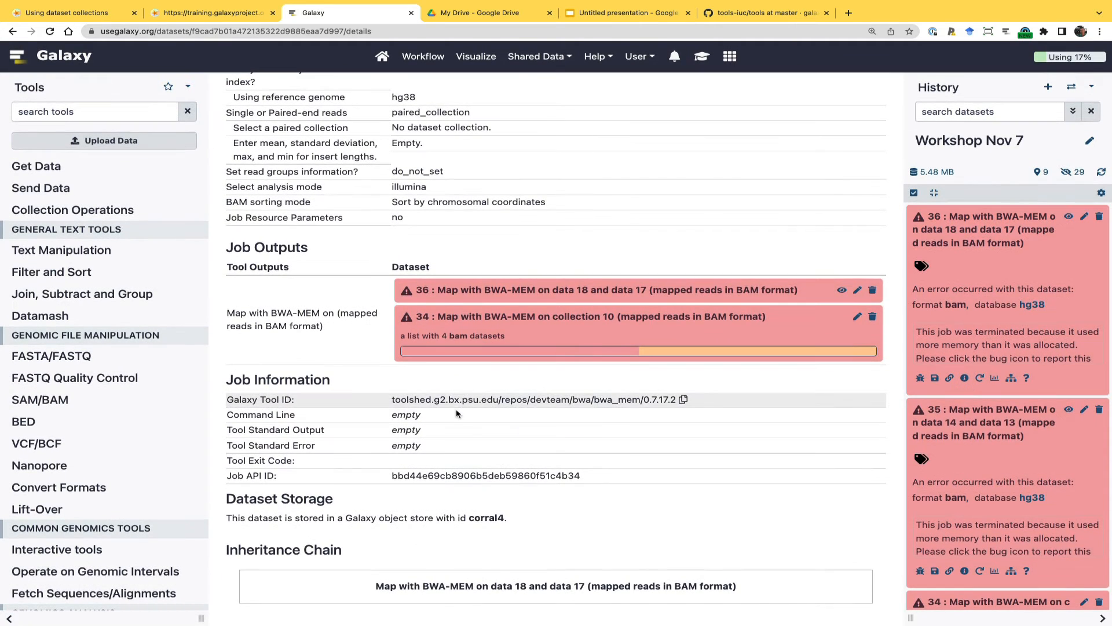
Read the error message and error report of M117-ch.fq in BWA-MEM output collection 34, and return to the history
scroll(1003, 437, "down", 4)
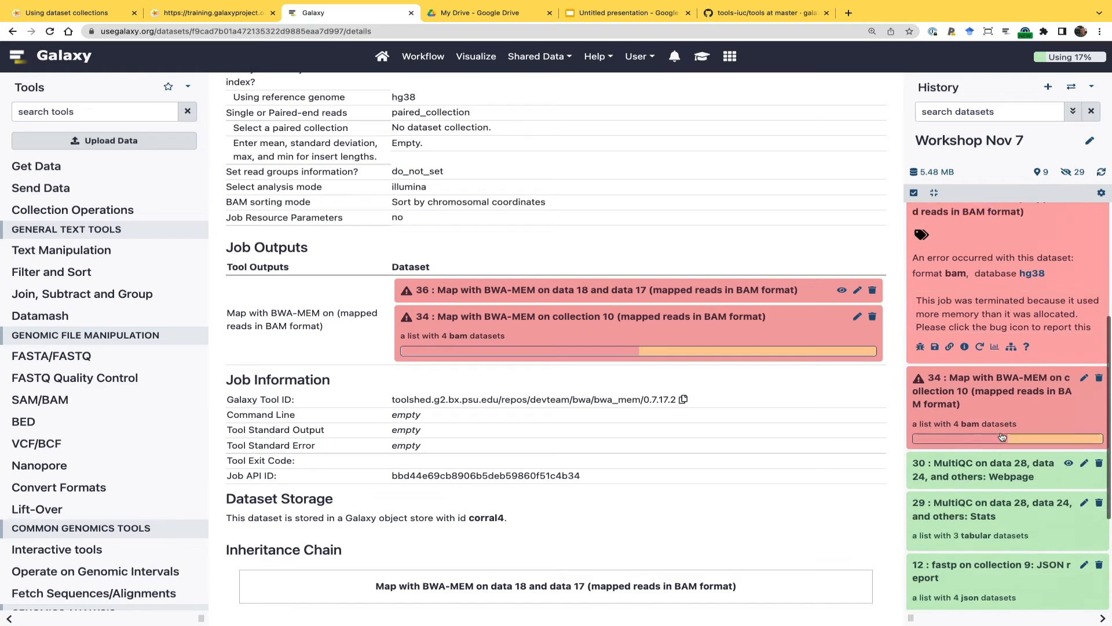
left_click(993, 360)
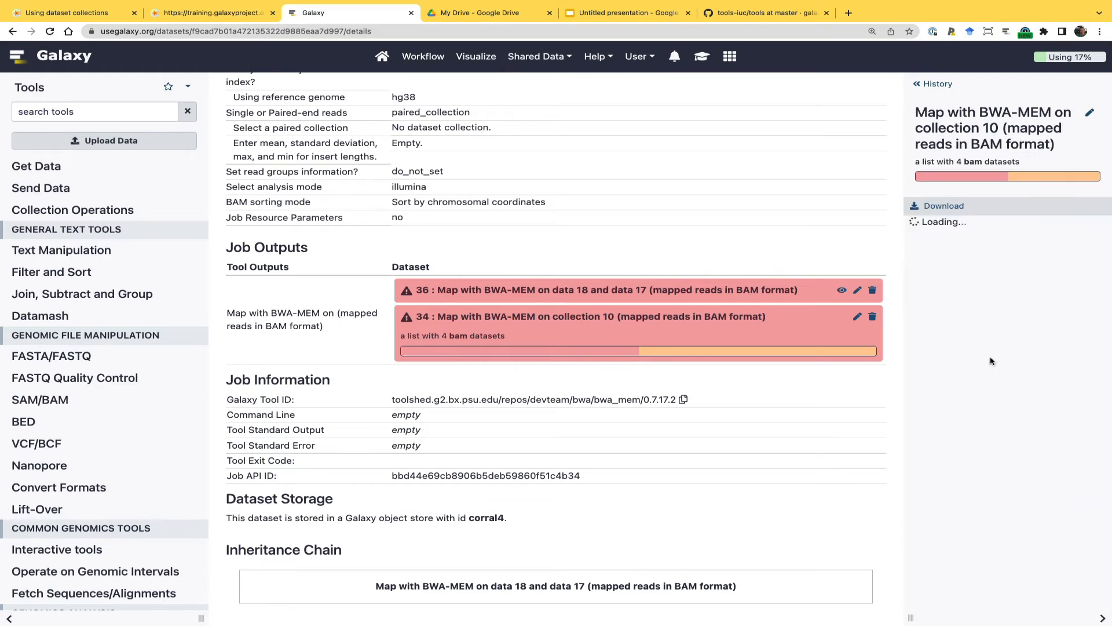
left_click(960, 262)
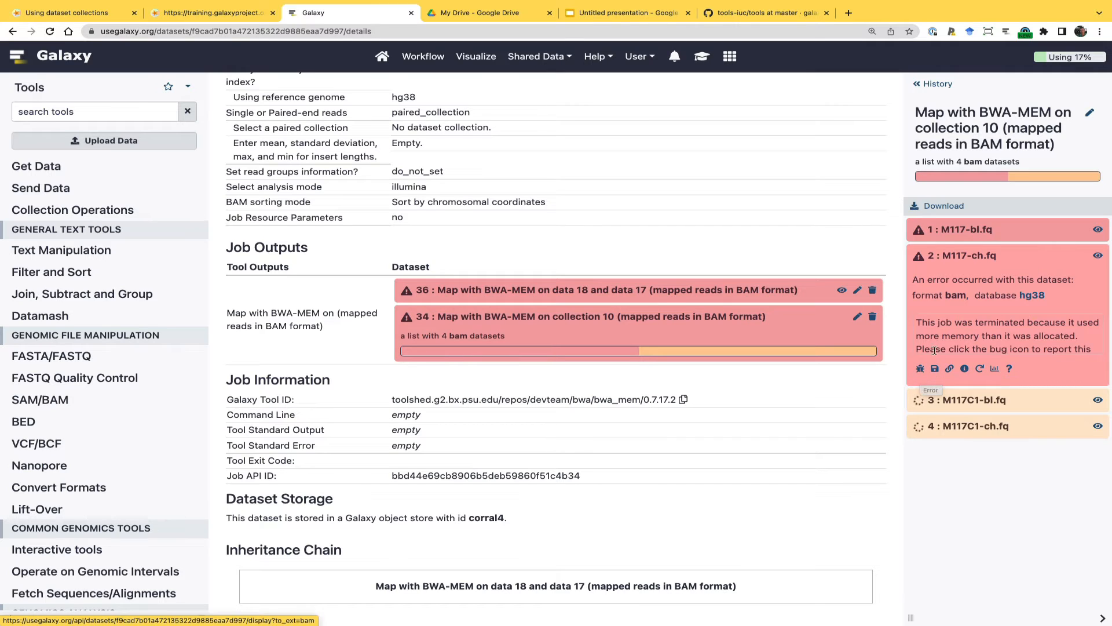
left_click(920, 370)
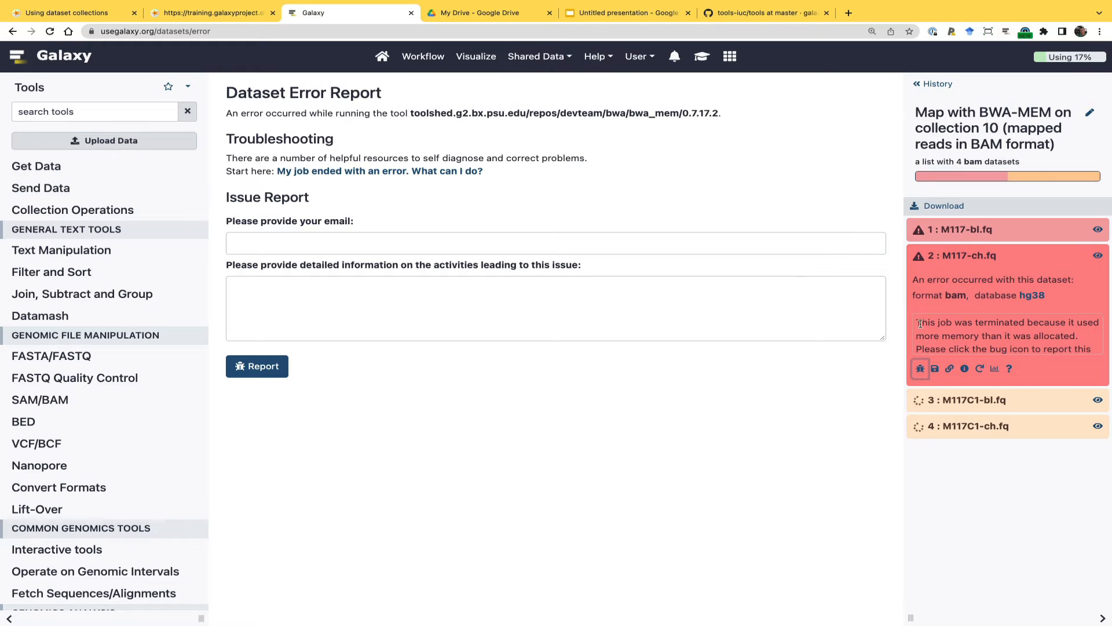
left_click_drag(918, 322, 1101, 361)
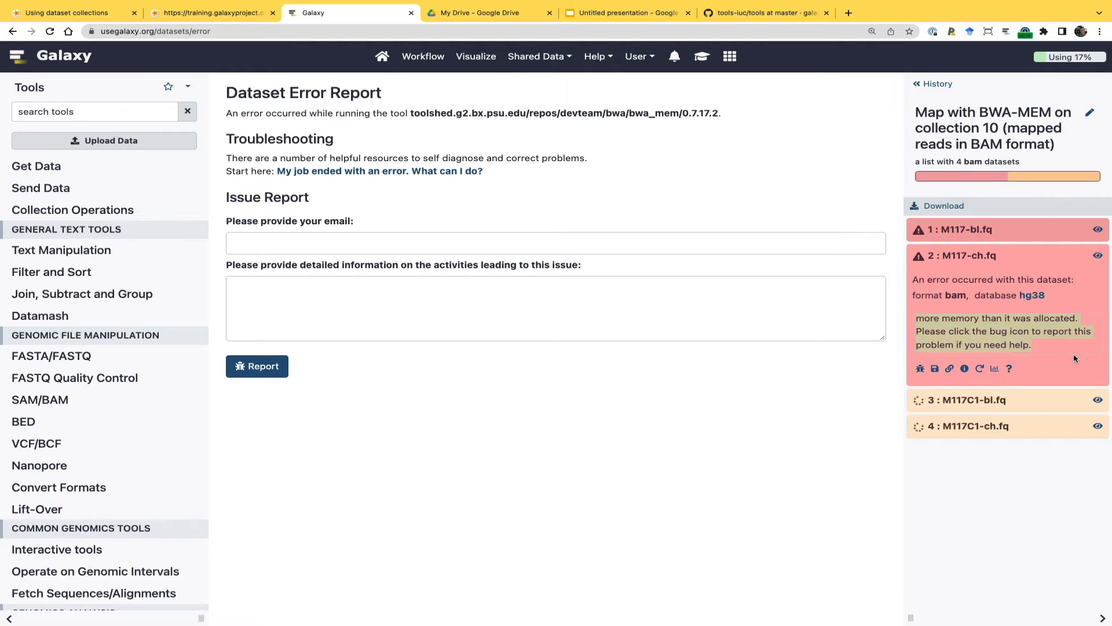
left_click(674, 471)
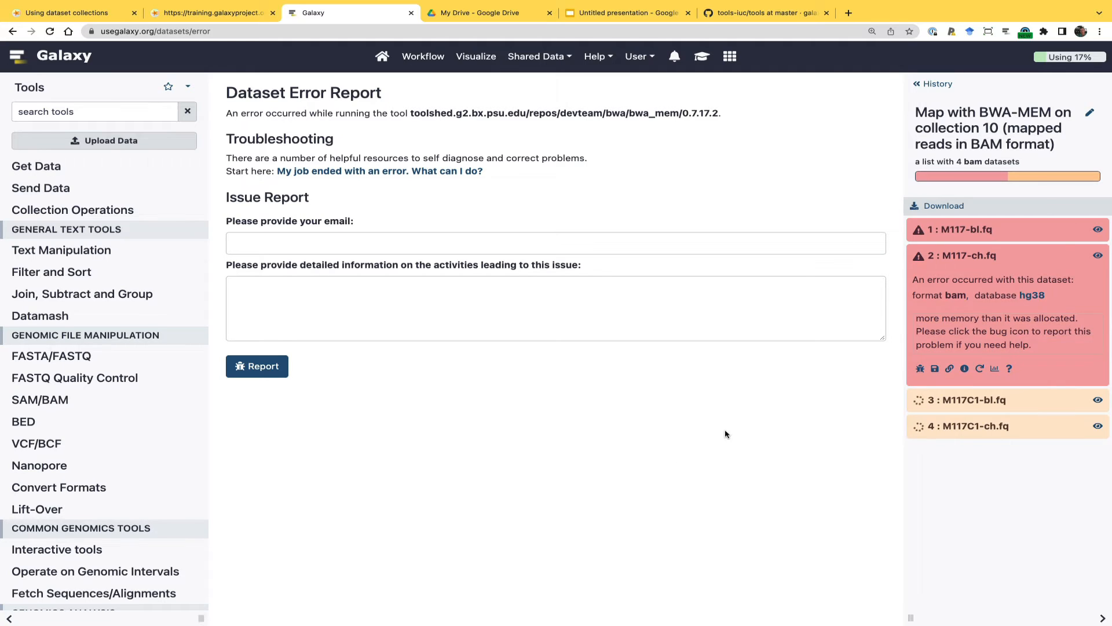
left_click(931, 85)
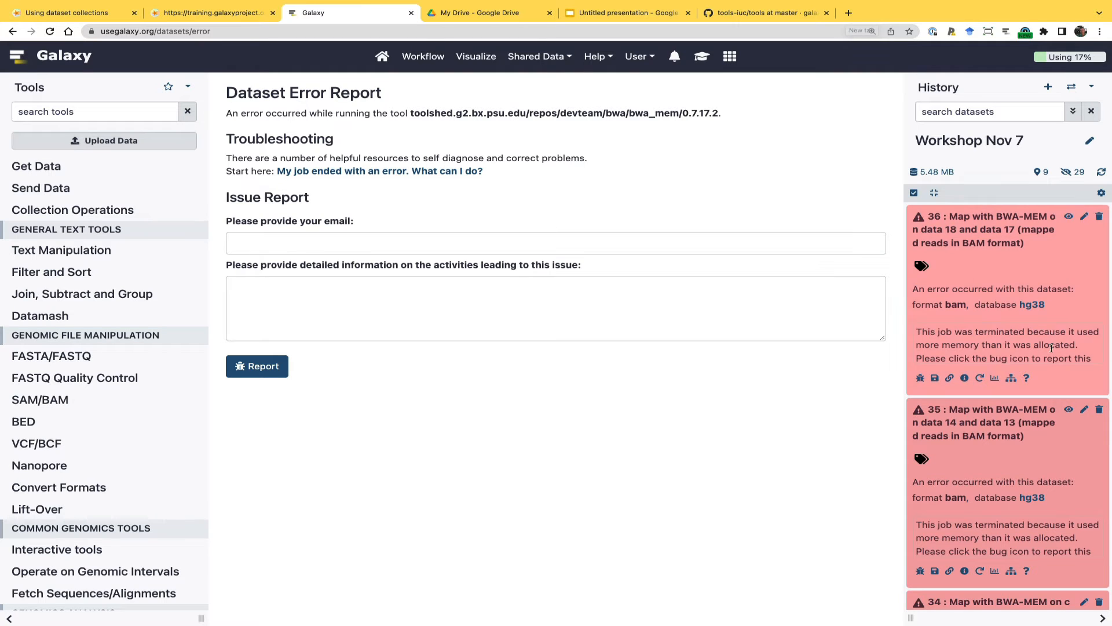
Open the original reads collection from the history to view its paired elements
scroll(977, 414, "down", 7)
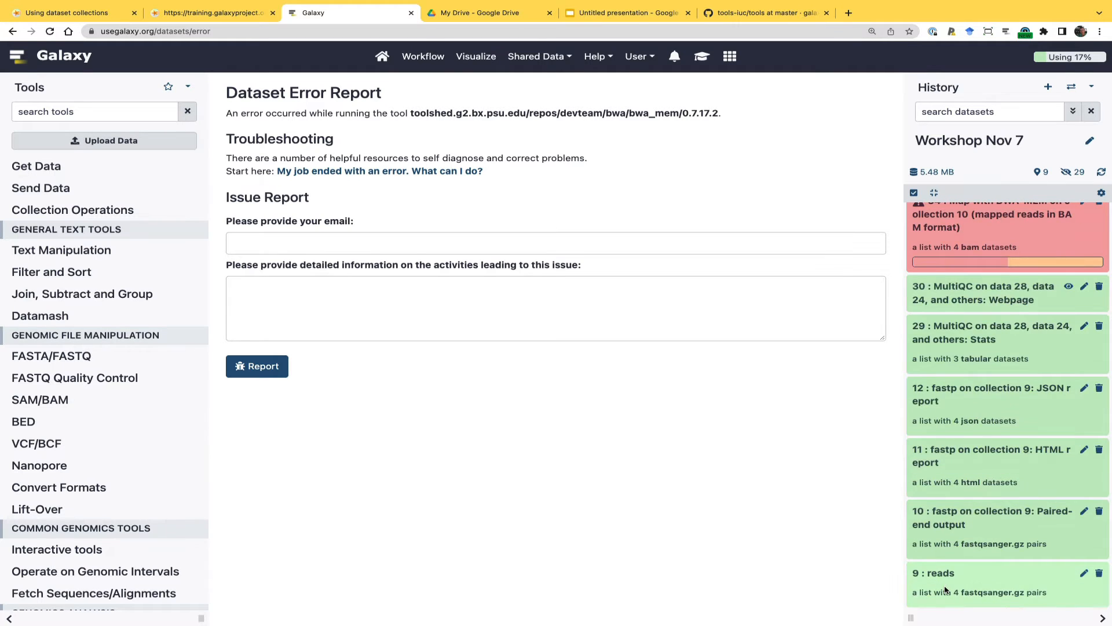
scroll(945, 591, "up", 5)
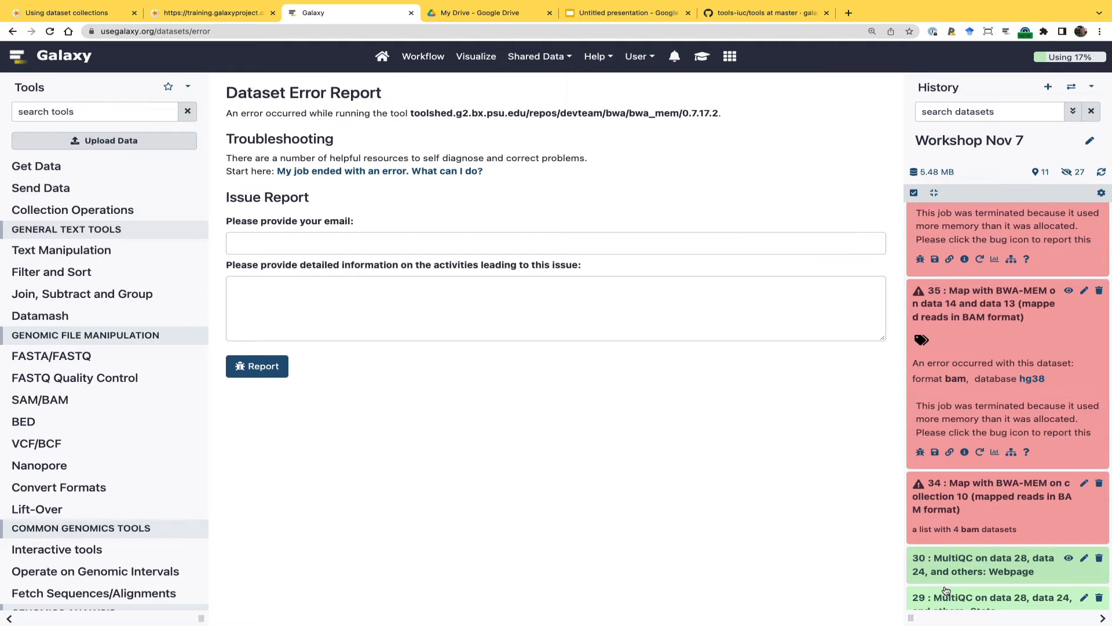
scroll(946, 591, "down", 5)
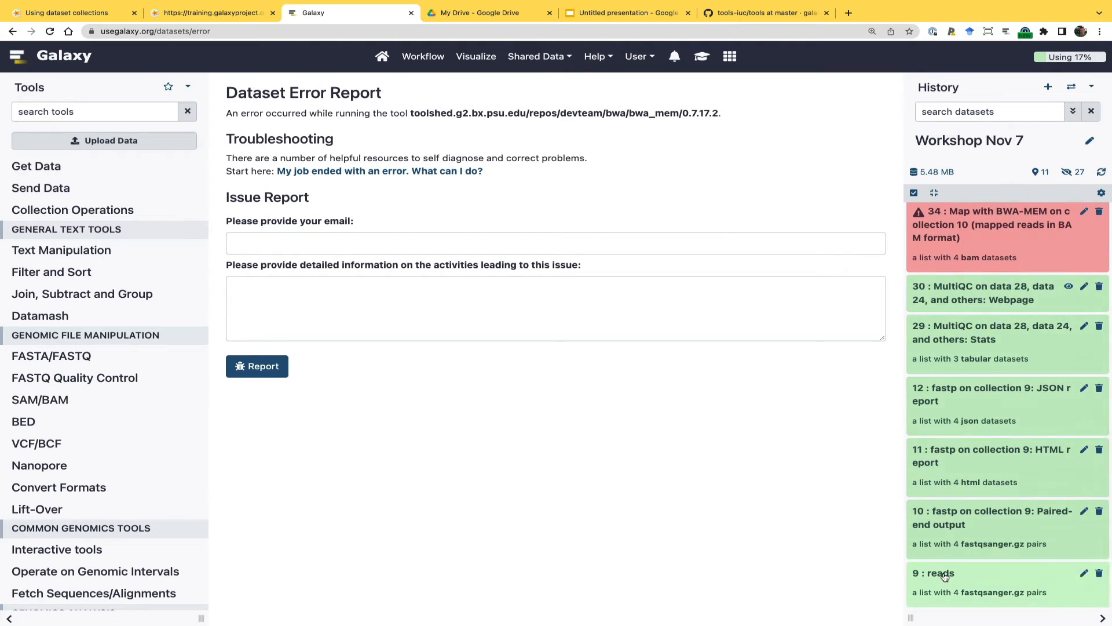
left_click(946, 577)
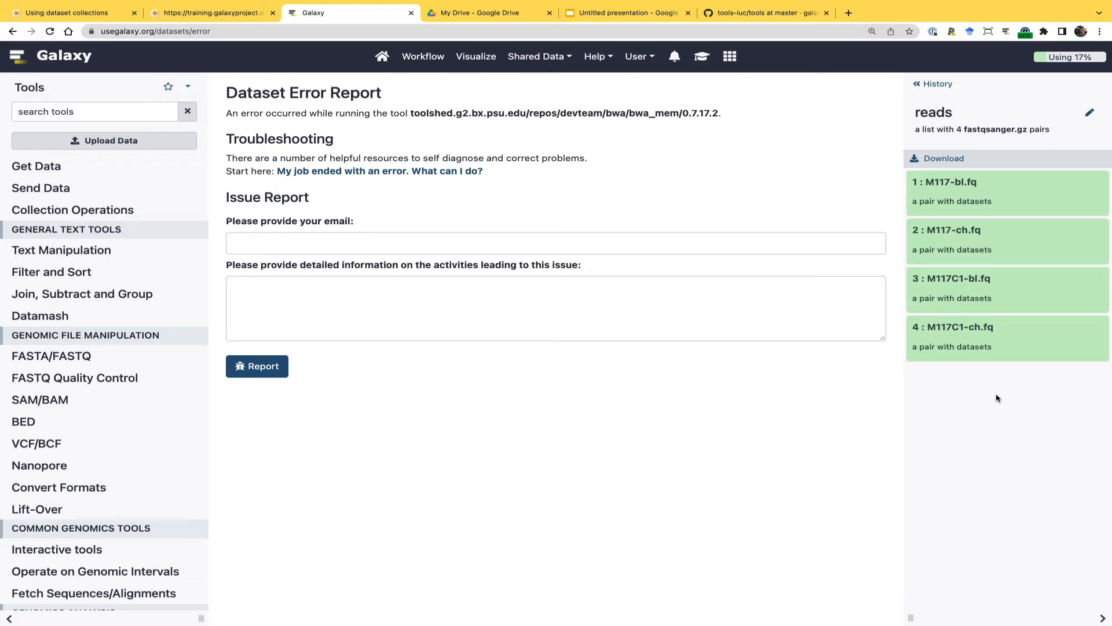
Search Google for ncbi in a new browser tab and open the National Center for Biotechnology Information website
left_click(849, 13)
type("ncb")
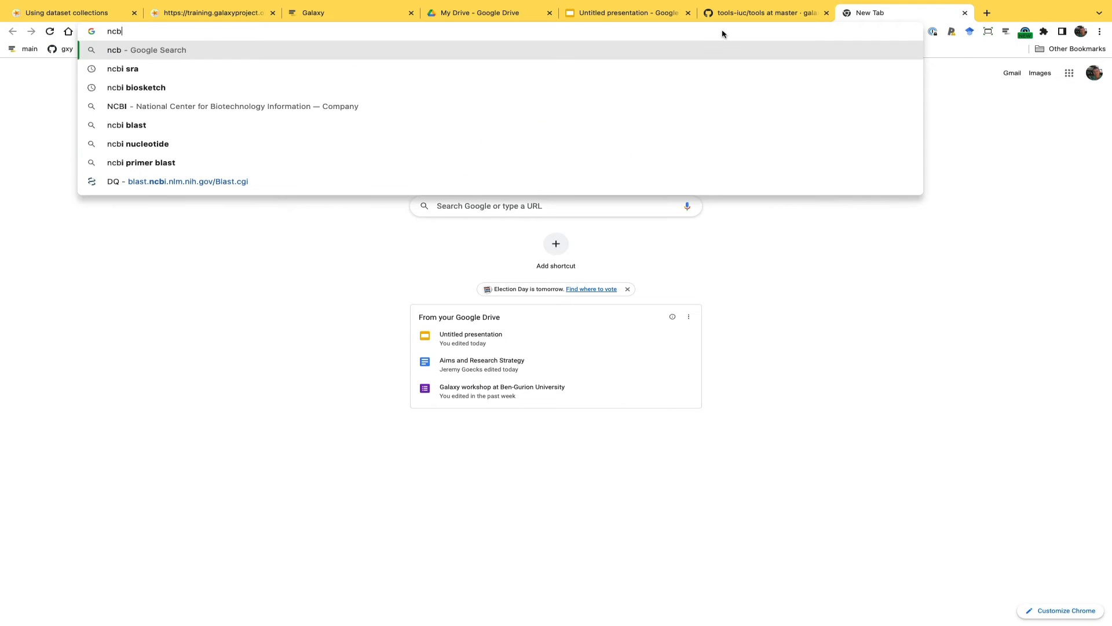
type("i")
key("Return")
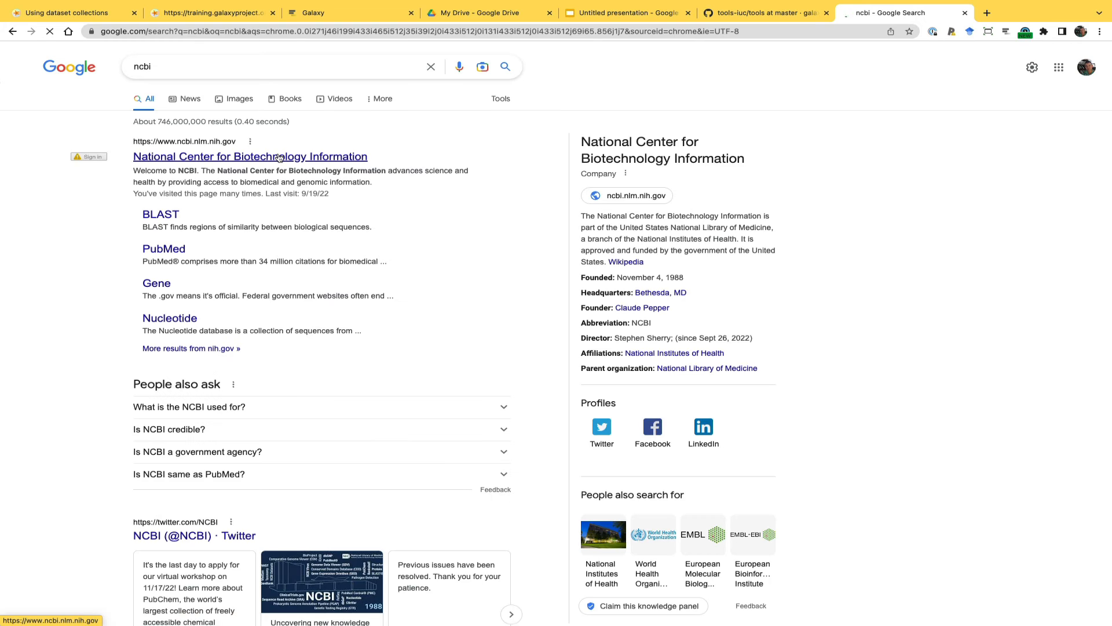
left_click(280, 158)
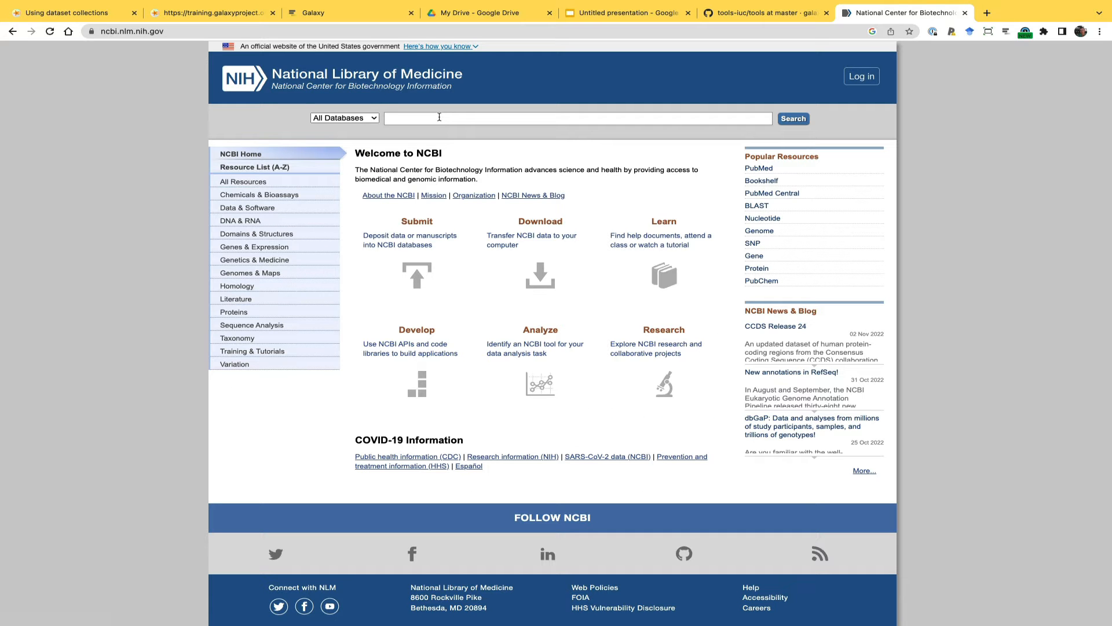
Search all NCBI databases for human mitochondrial genome
type("human mitochondrial genome")
left_click(789, 122)
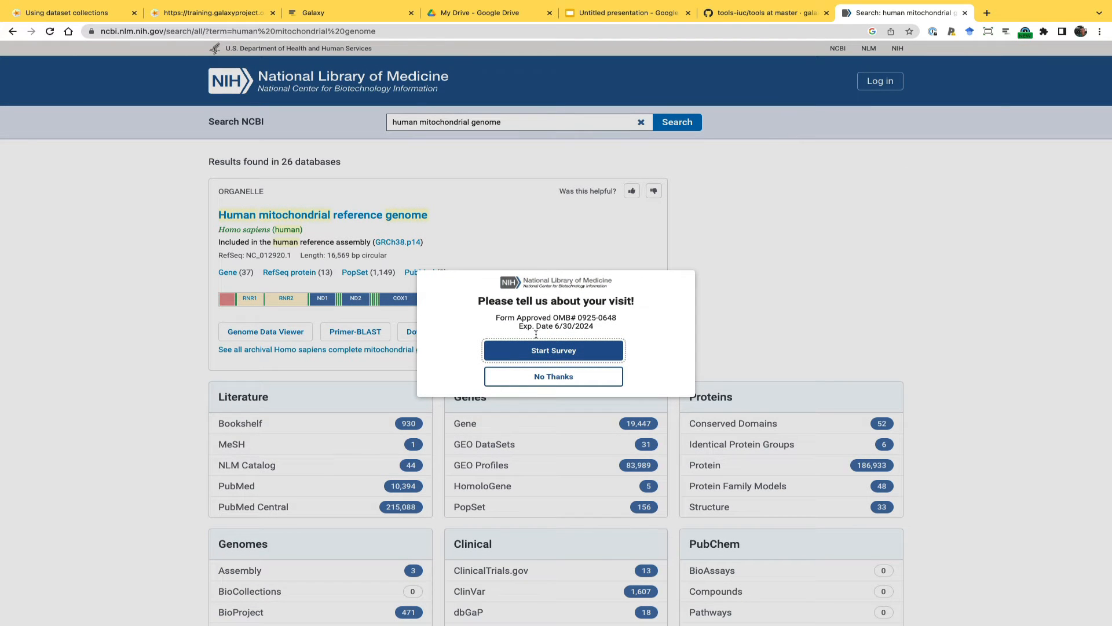
Decline the survey, view the Assembly database results for the human mitochondrial genome search, and return to the results overview
left_click(527, 377)
scroll(279, 535, "down", 1)
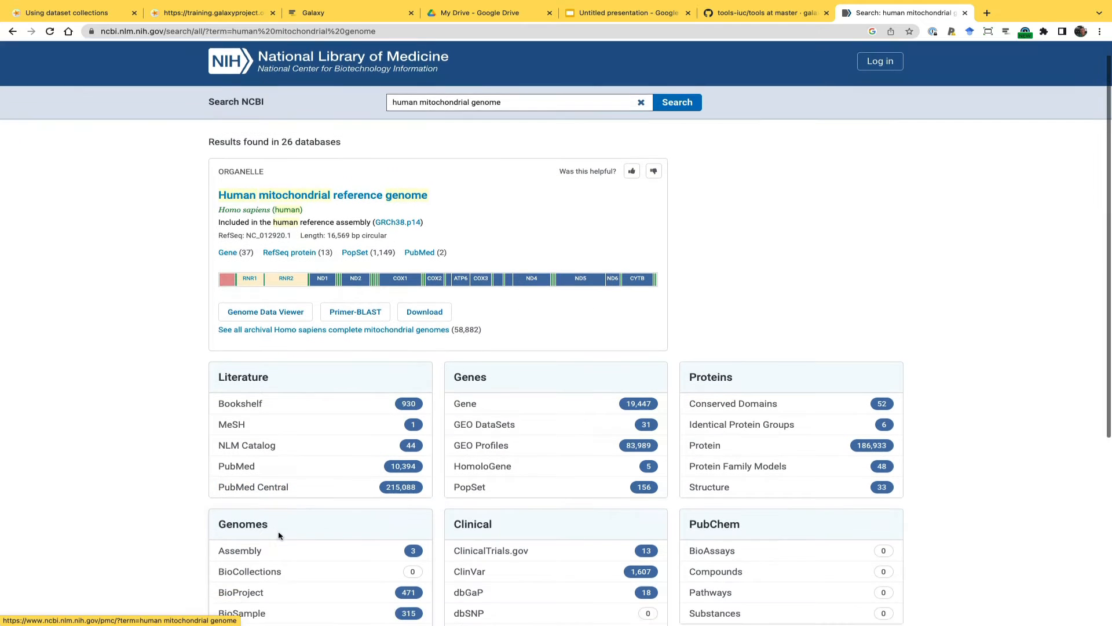
scroll(279, 535, "down", 3)
left_click(266, 444)
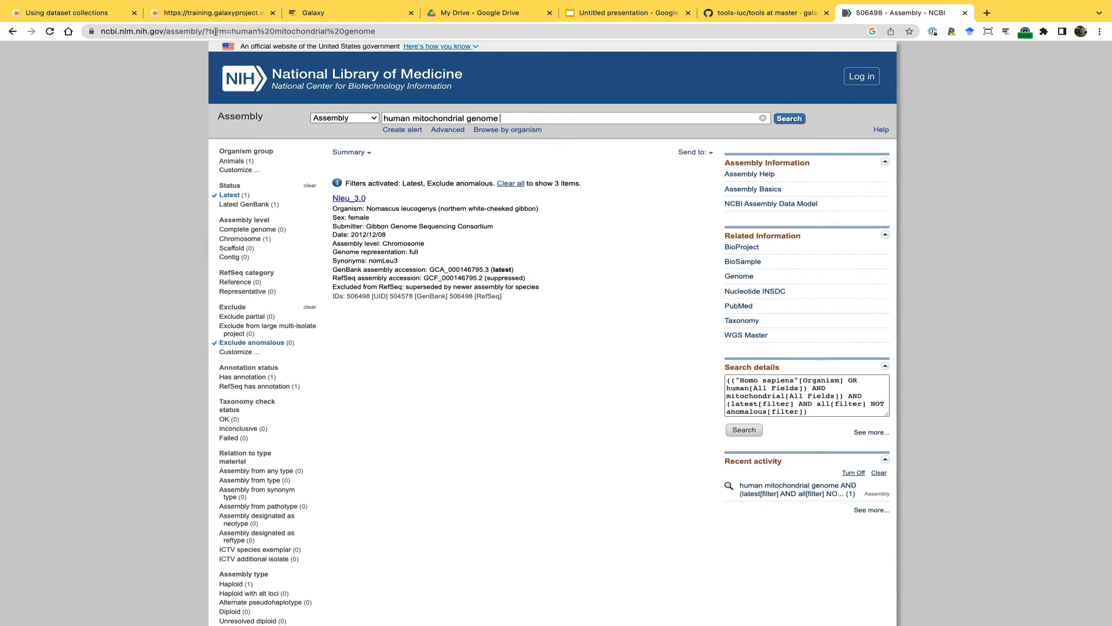
left_click(11, 33)
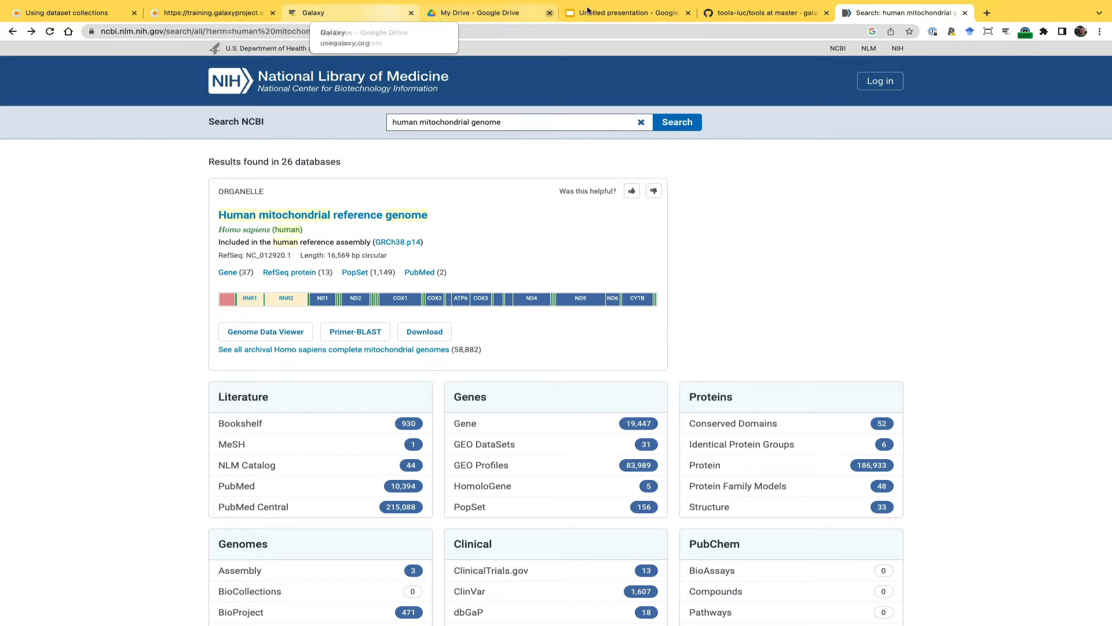
Switch to Galaxy and examine the dataset details, job API ID and error report of failed BWA-MEM output 35 in the history
left_click(297, 17)
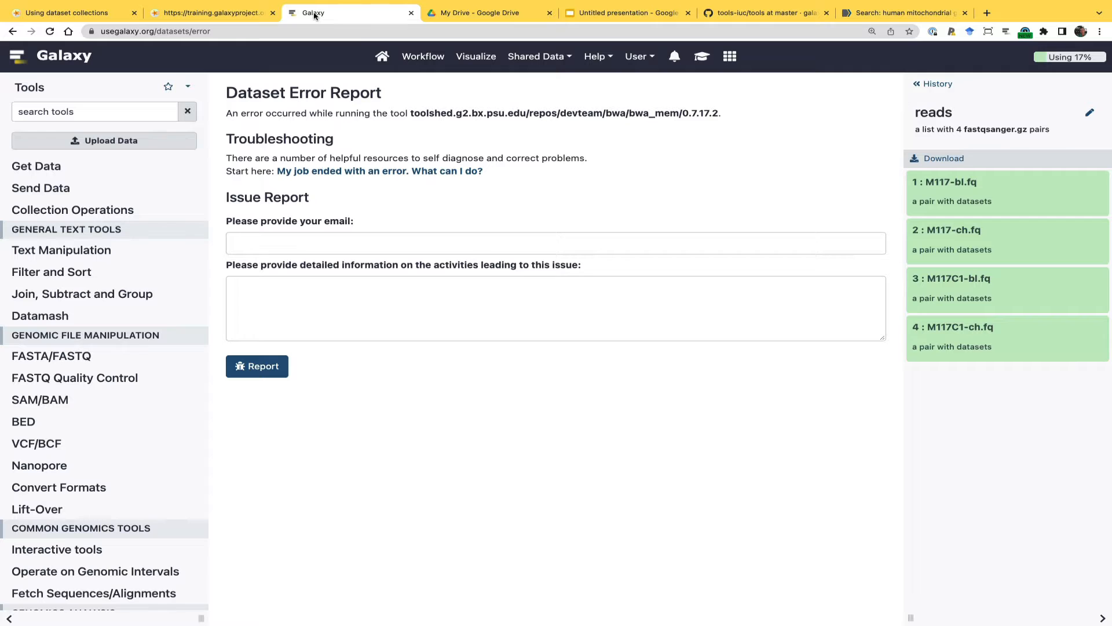
left_click(934, 84)
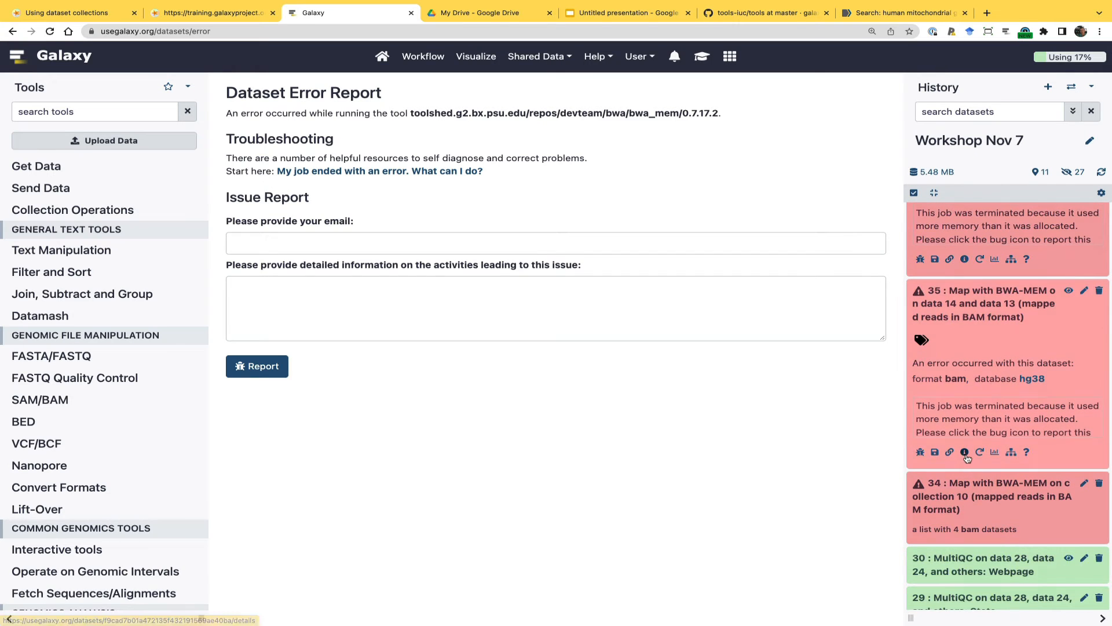
left_click(964, 451)
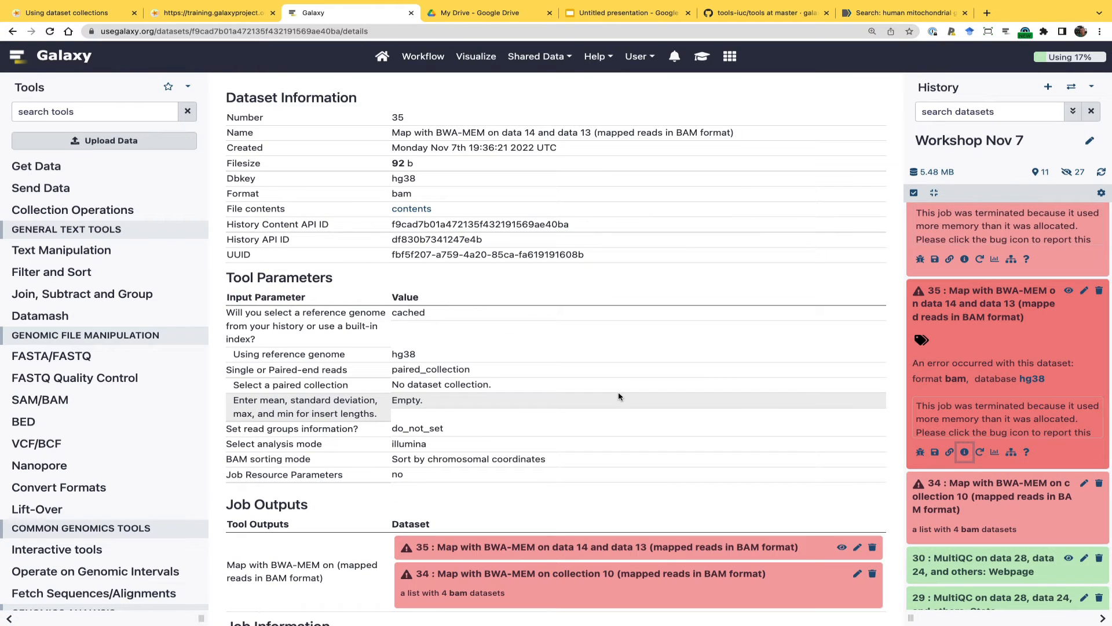
scroll(619, 397, "down", 5)
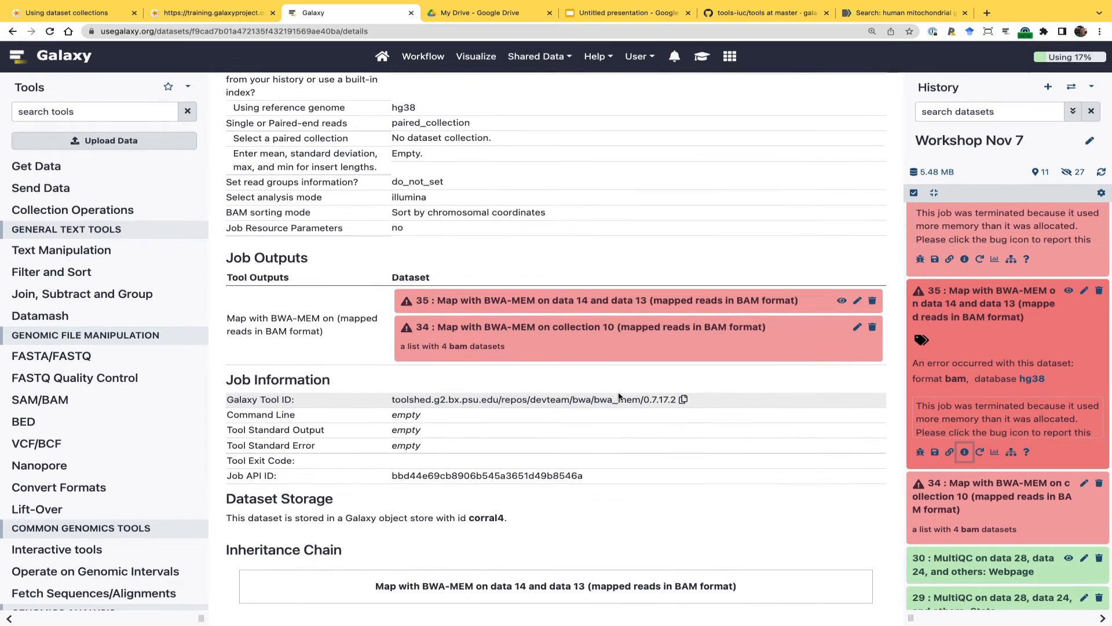
scroll(619, 397, "up", 2)
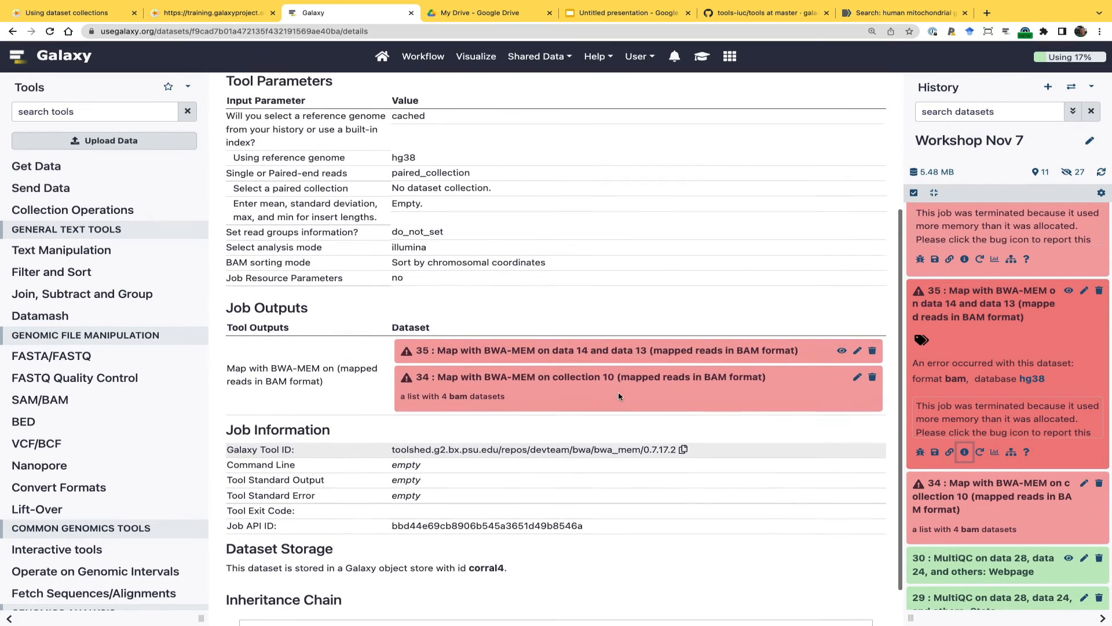
scroll(619, 397, "up", 4)
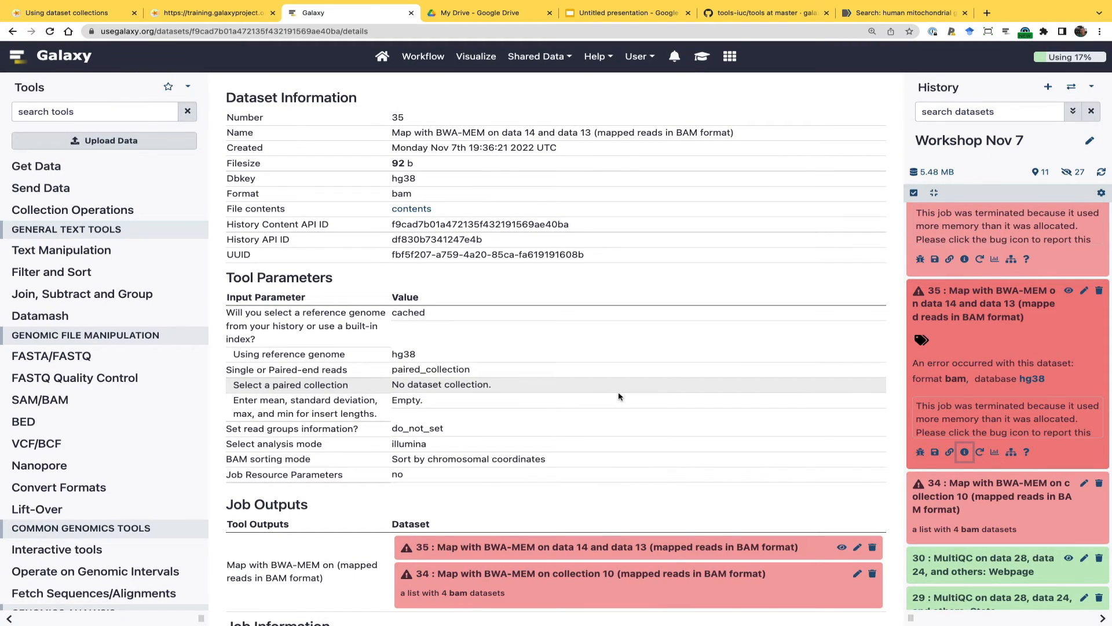
scroll(618, 397, "down", 5)
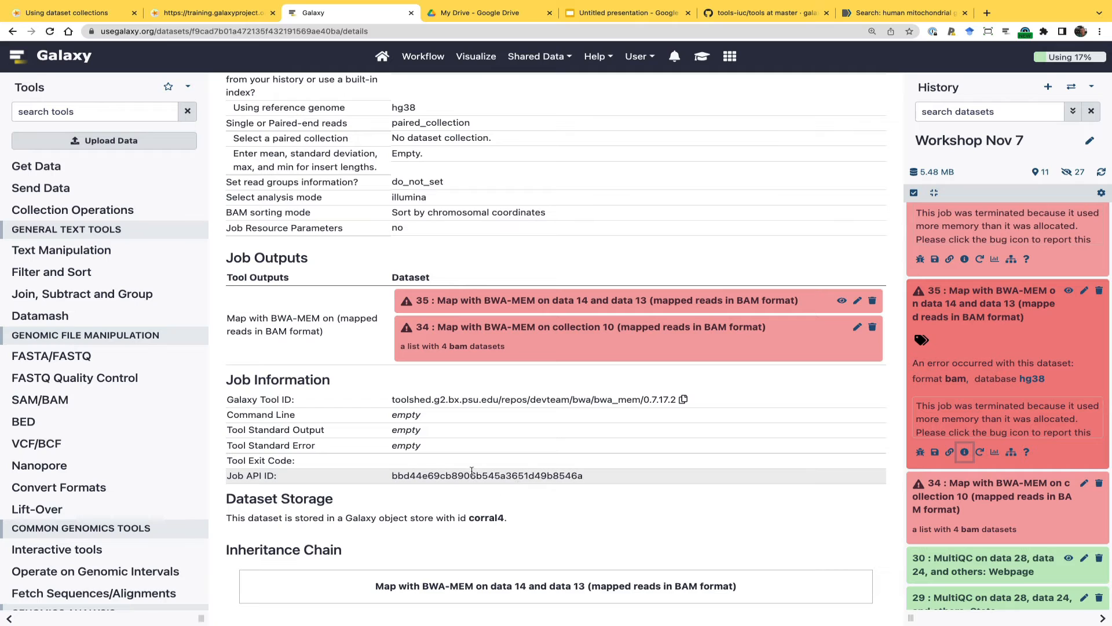
scroll(486, 383, "up", 1)
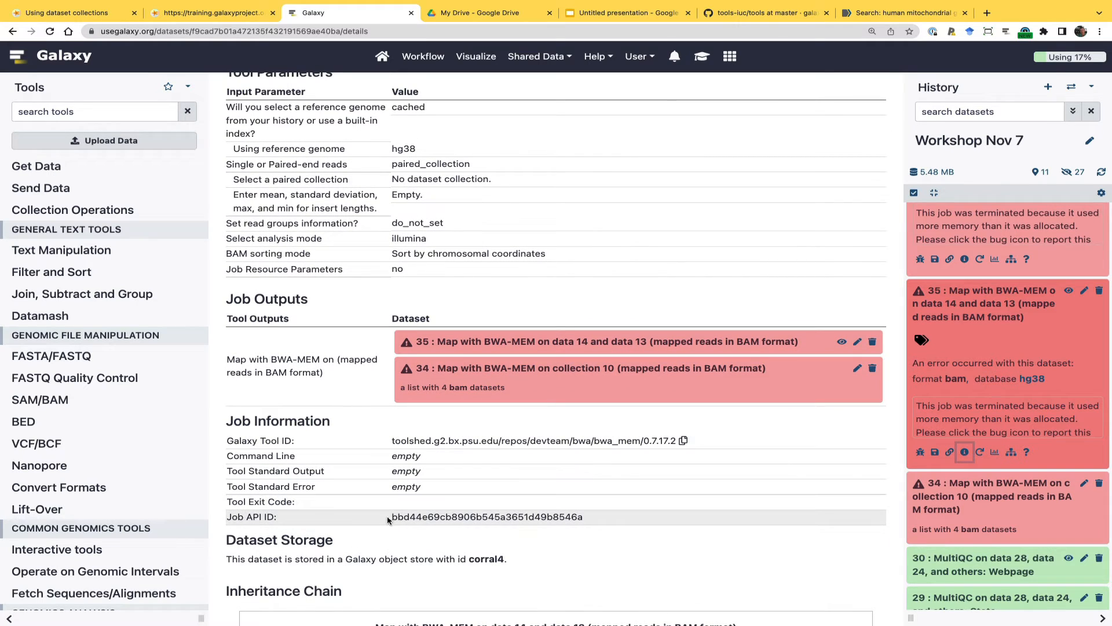
left_click_drag(387, 519, 585, 528)
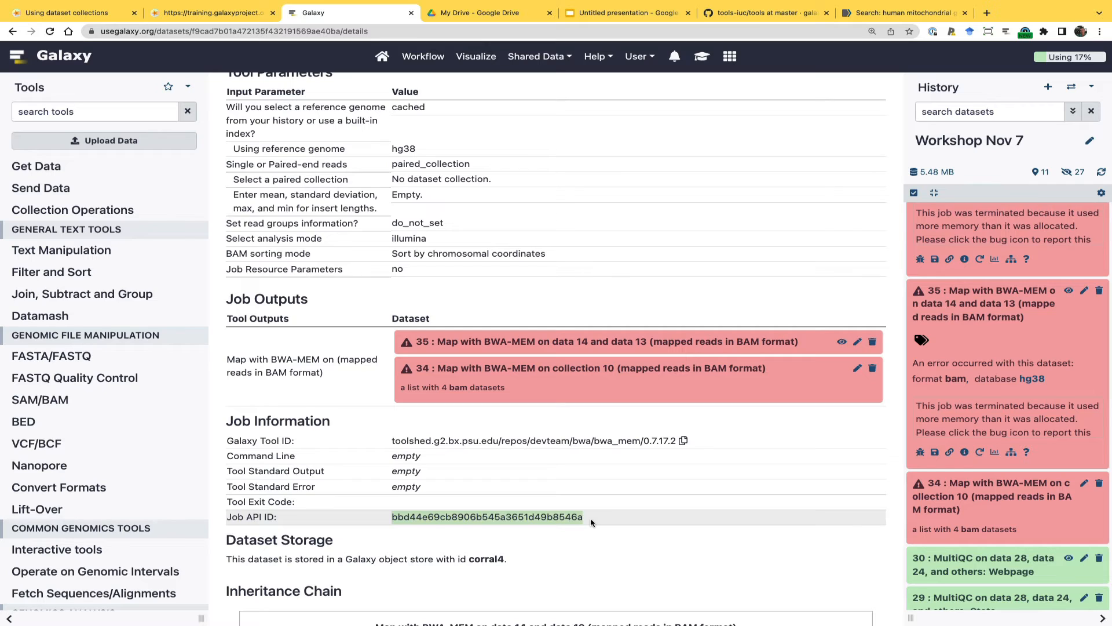
left_click(921, 451)
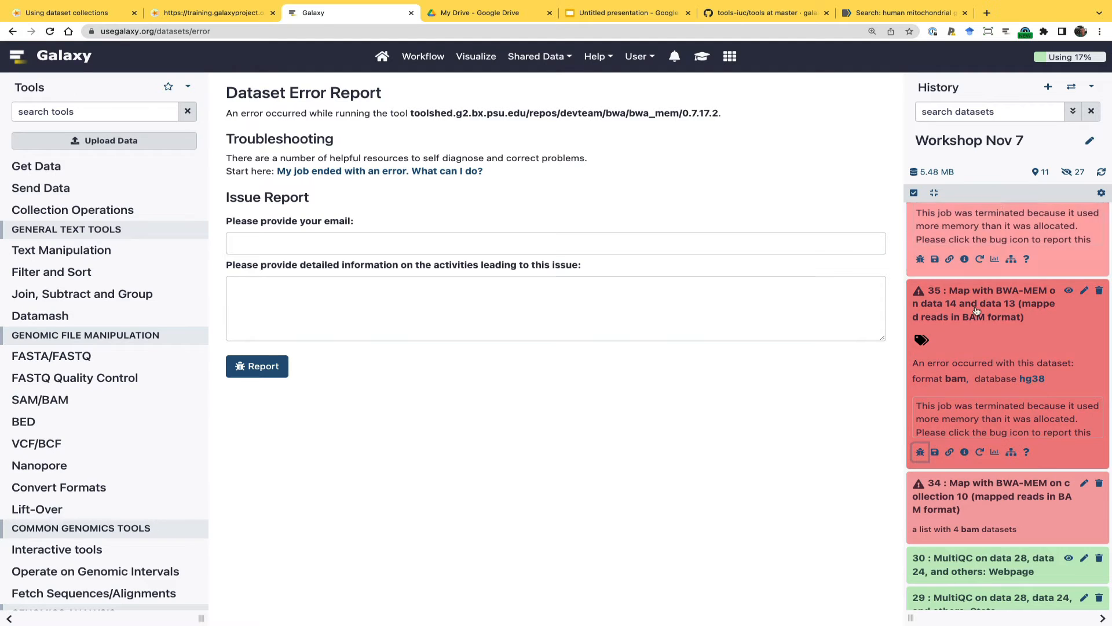
Switch to the NCBI results, view the human mitochondrial reference genome record in FASTA format, and go back to the NCBI home page
left_click(890, 14)
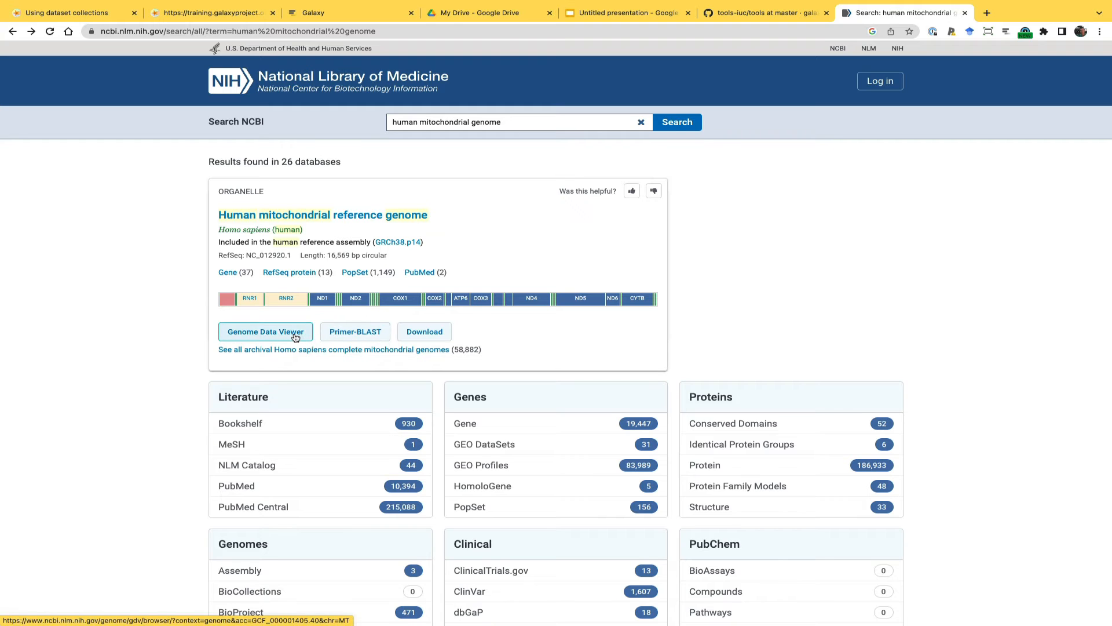
left_click(349, 216)
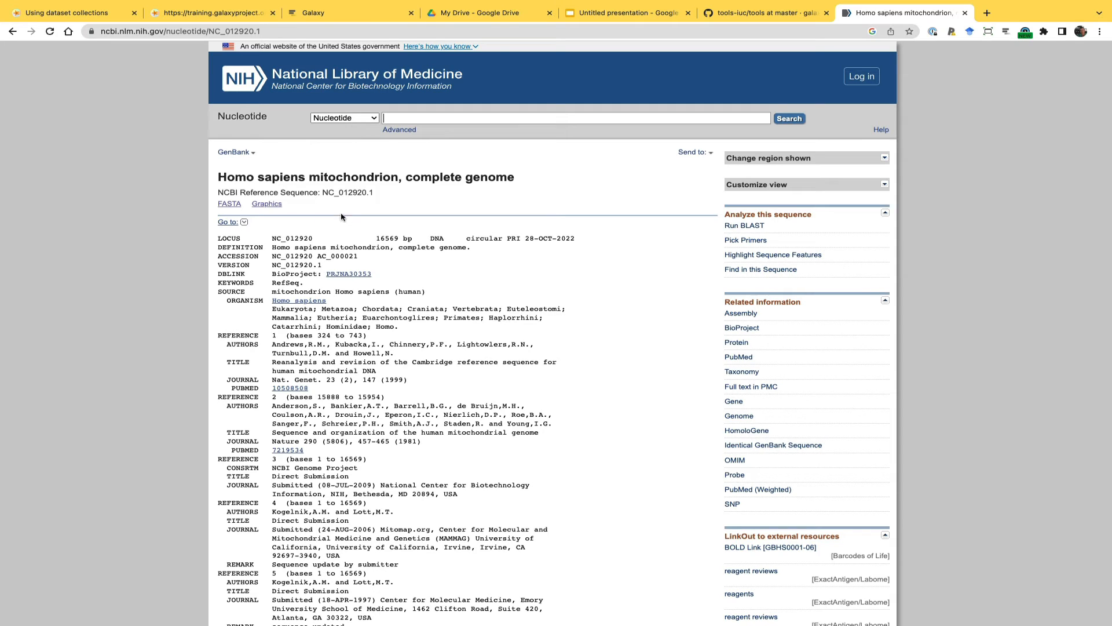
left_click(229, 204)
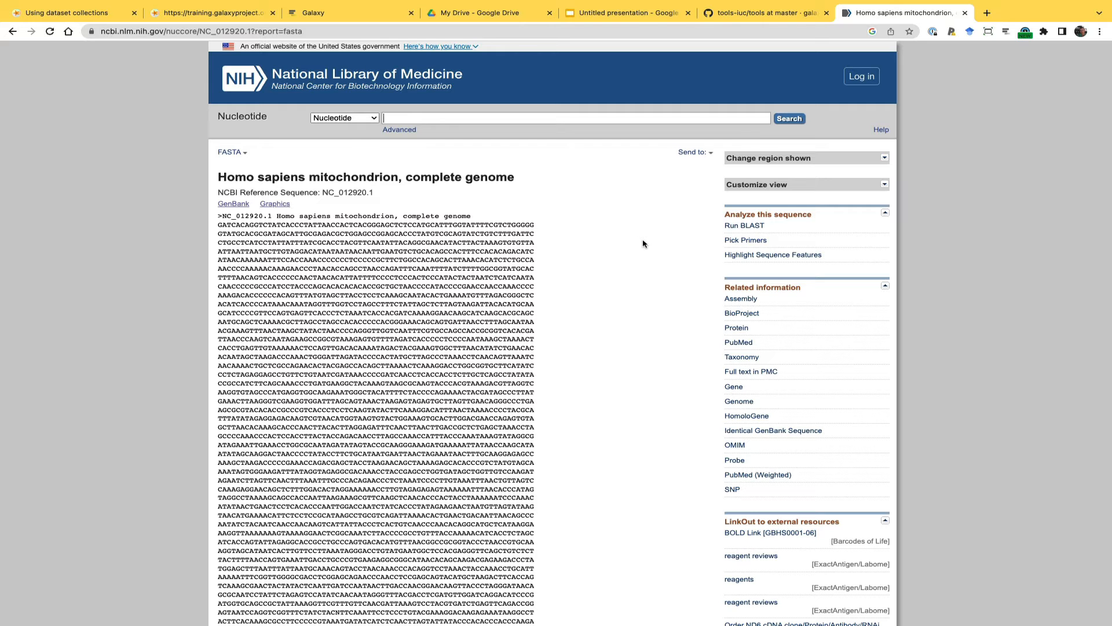
left_click(13, 31)
left_click(13, 31)
left_click(13, 31)
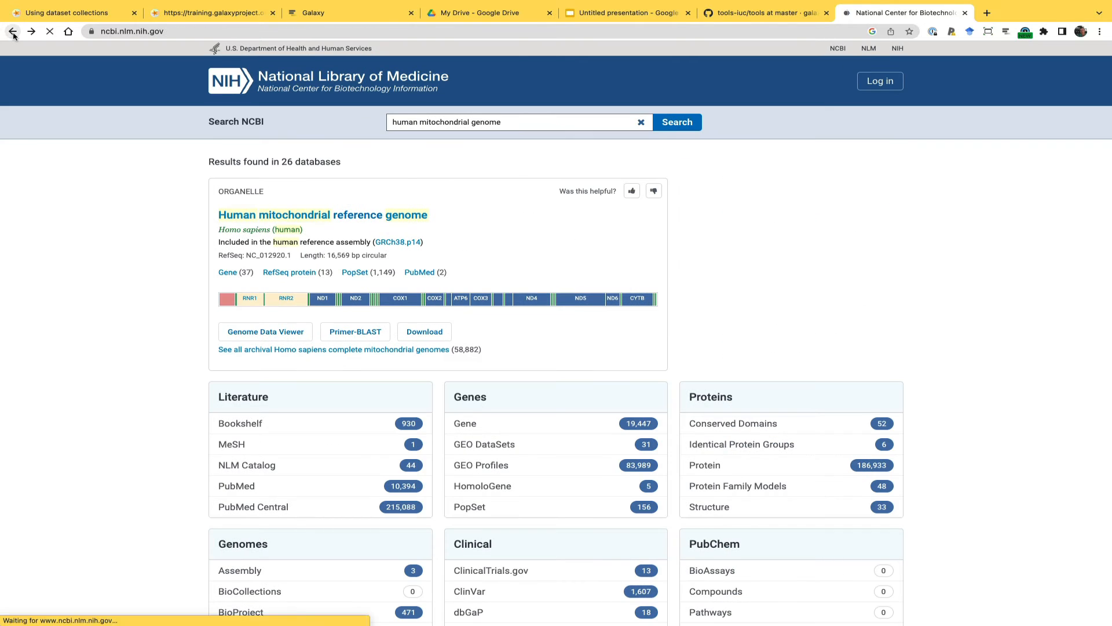
Search all NCBI databases for human mitochondrial genome and open the Human mitochondrial reference genome record
left_click(399, 118)
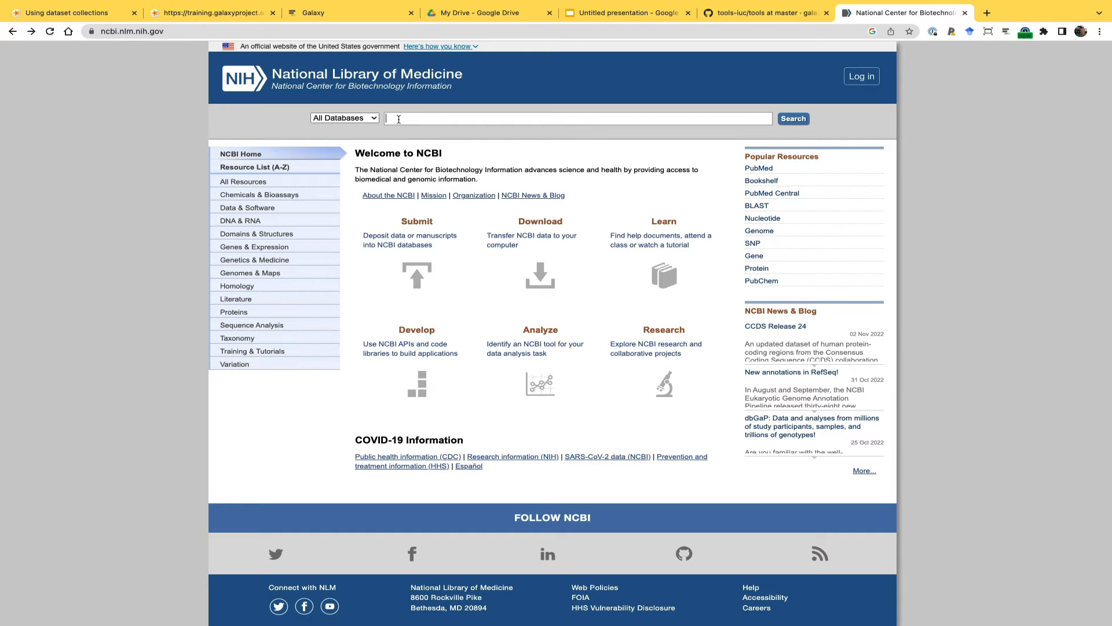
type("human mitochondrial genome")
left_click(802, 118)
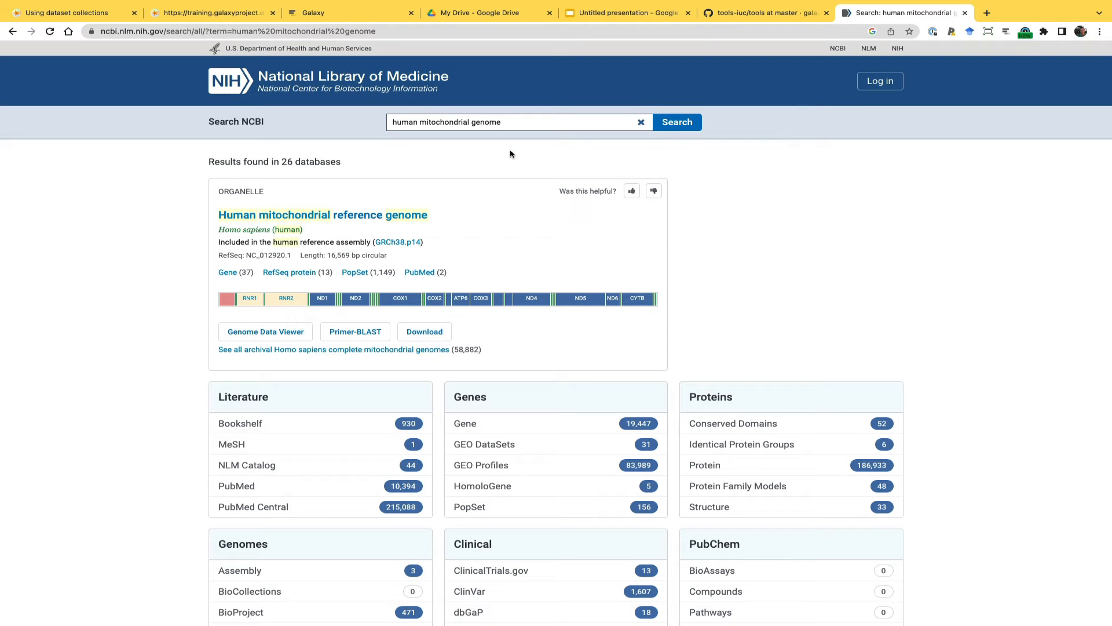
left_click(334, 215)
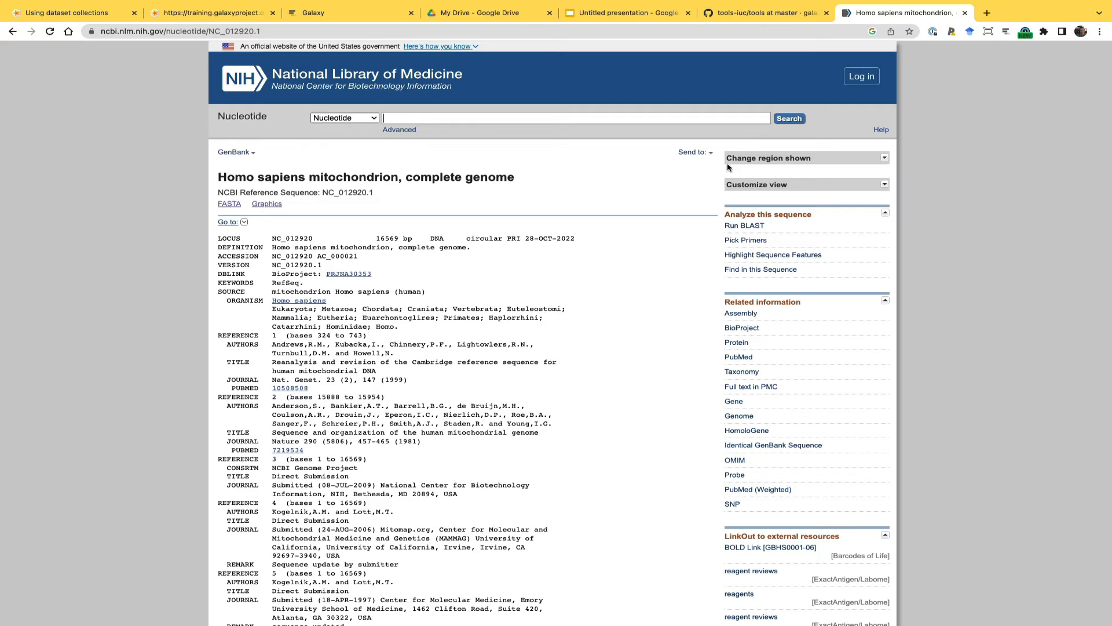
Download the complete NC_012920.1 record as a file in FASTA format
left_click(693, 153)
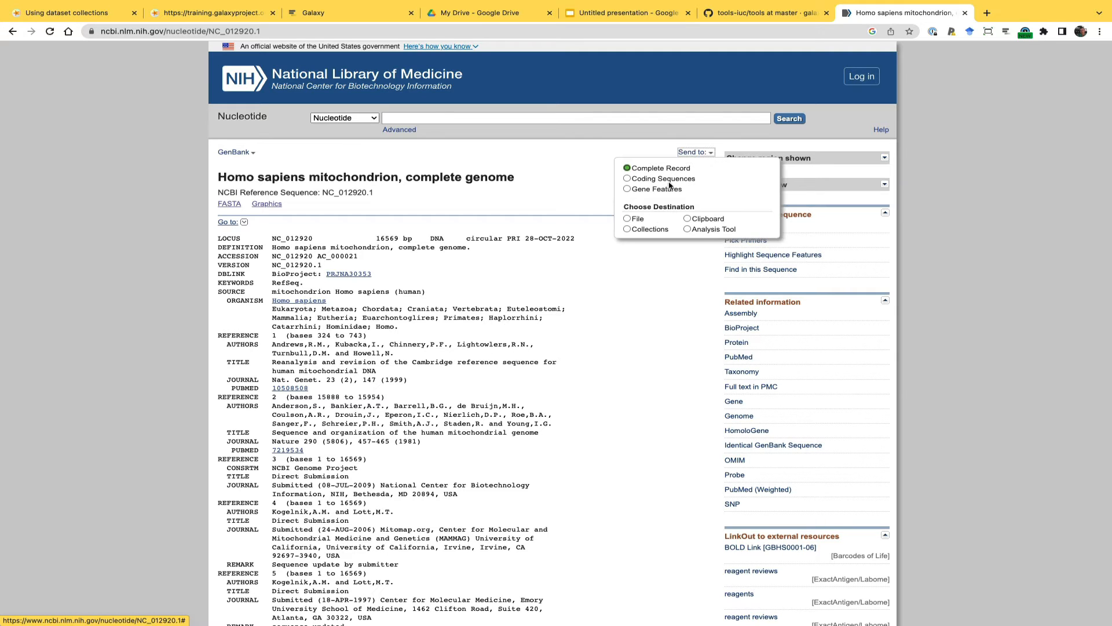
left_click(638, 219)
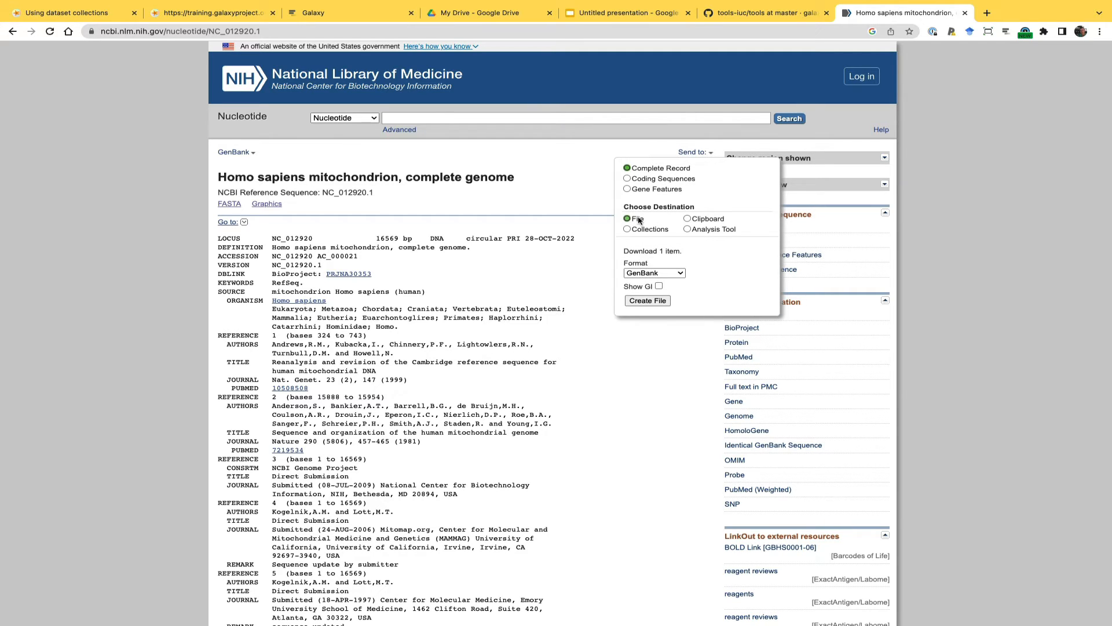
left_click(645, 273)
left_click(641, 296)
left_click(642, 301)
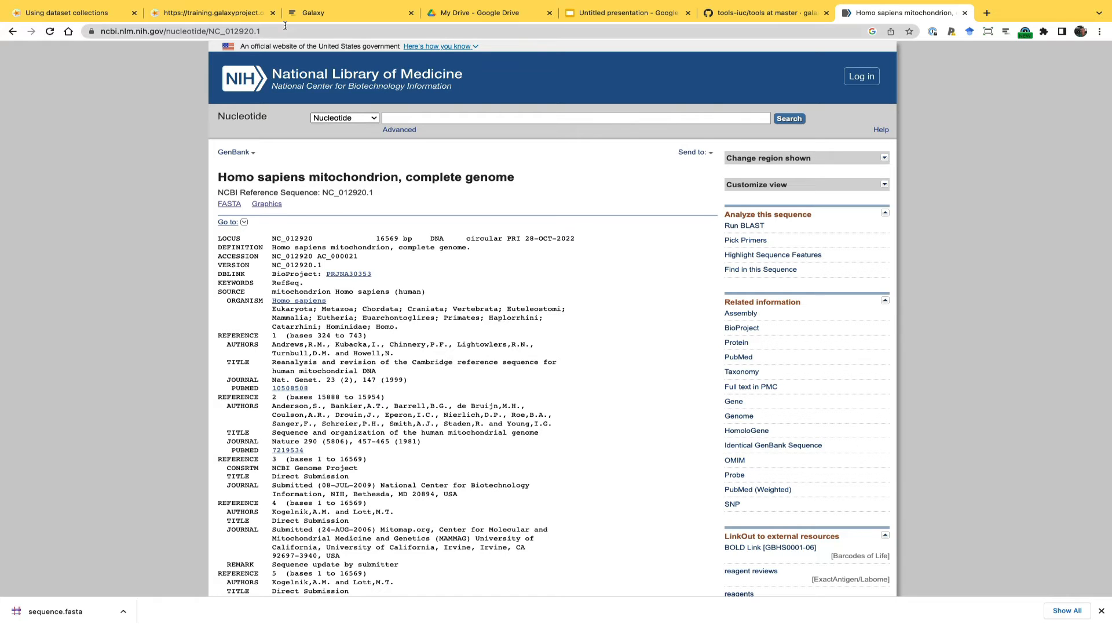
Switch to Galaxy and delete the failed BWA-MEM outputs 38, 37, 36, 35 and 34 from the history
left_click(312, 14)
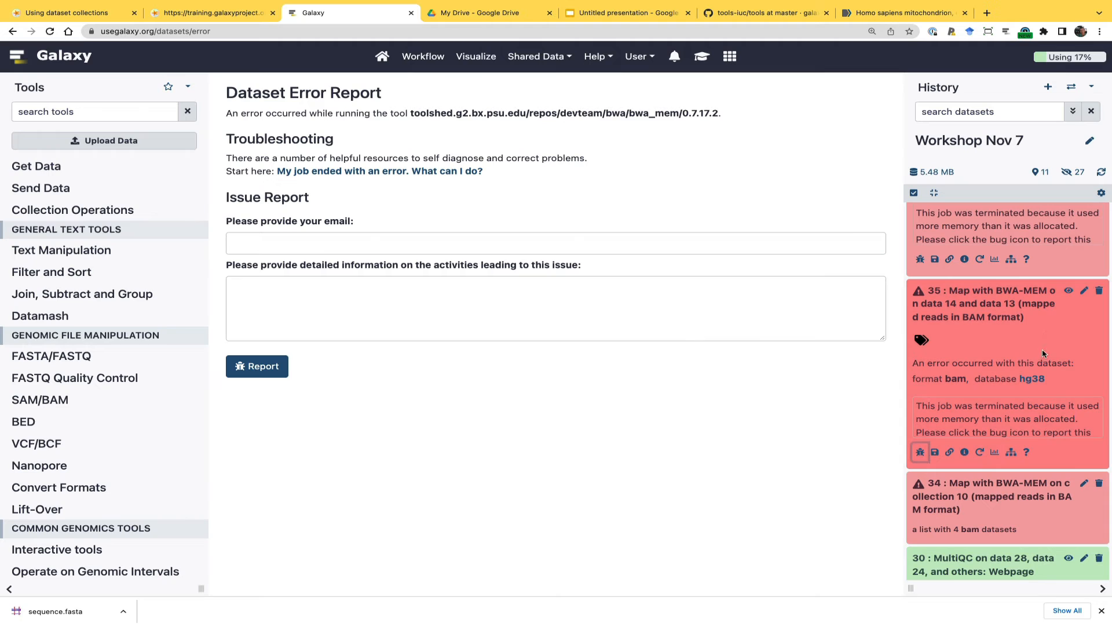
scroll(1026, 404, "down", 1)
scroll(1026, 404, "up", 5)
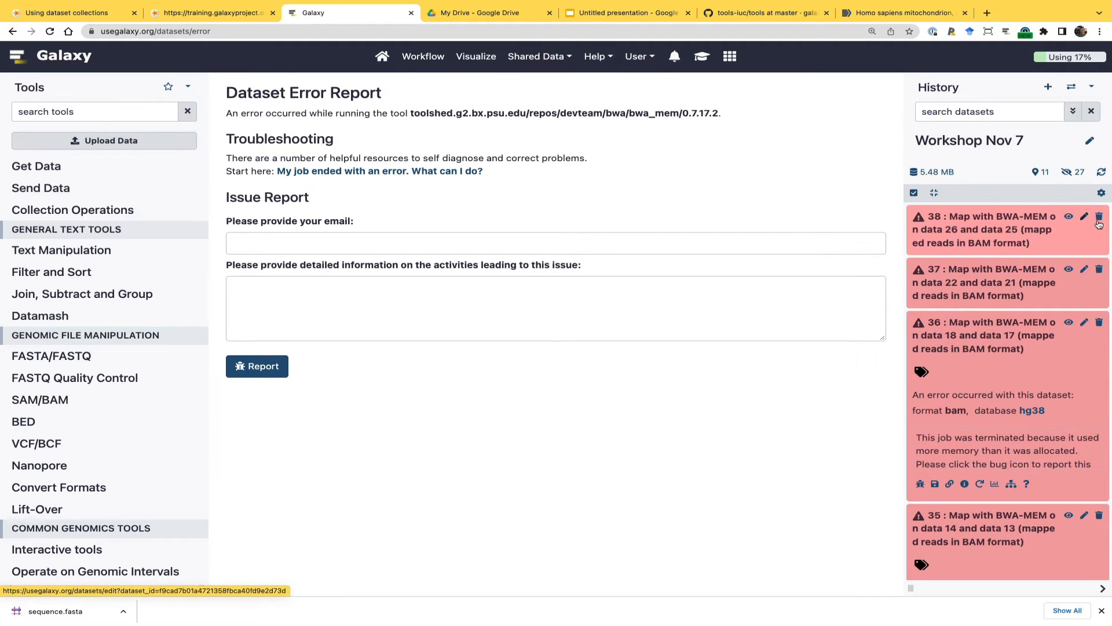
left_click(1100, 219)
left_click(1100, 219)
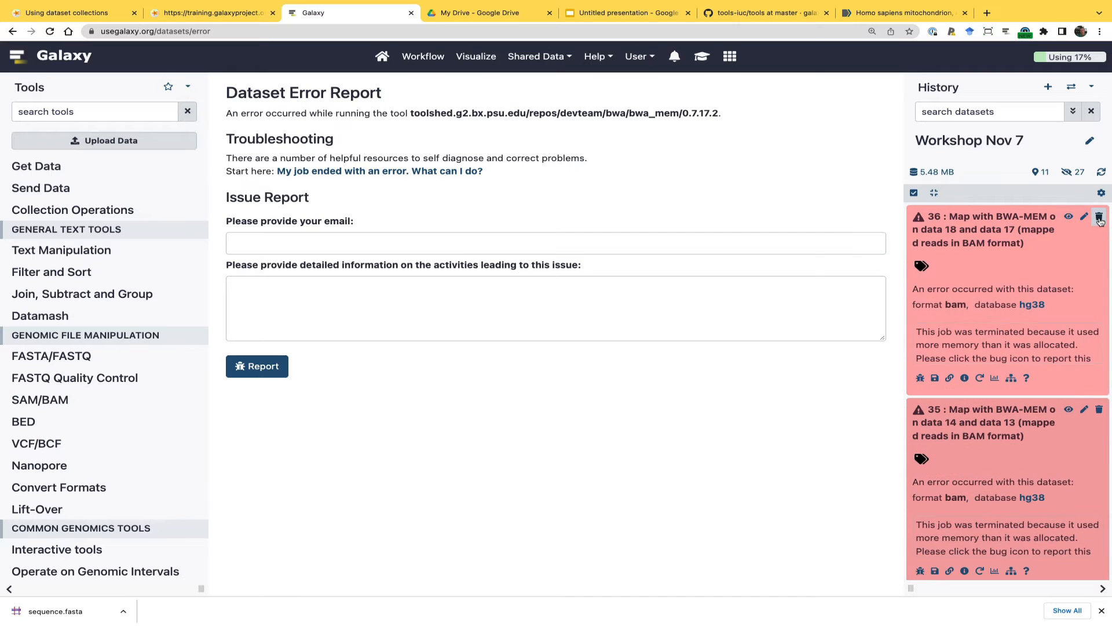
left_click(1100, 219)
left_click(1100, 219)
left_click(1099, 218)
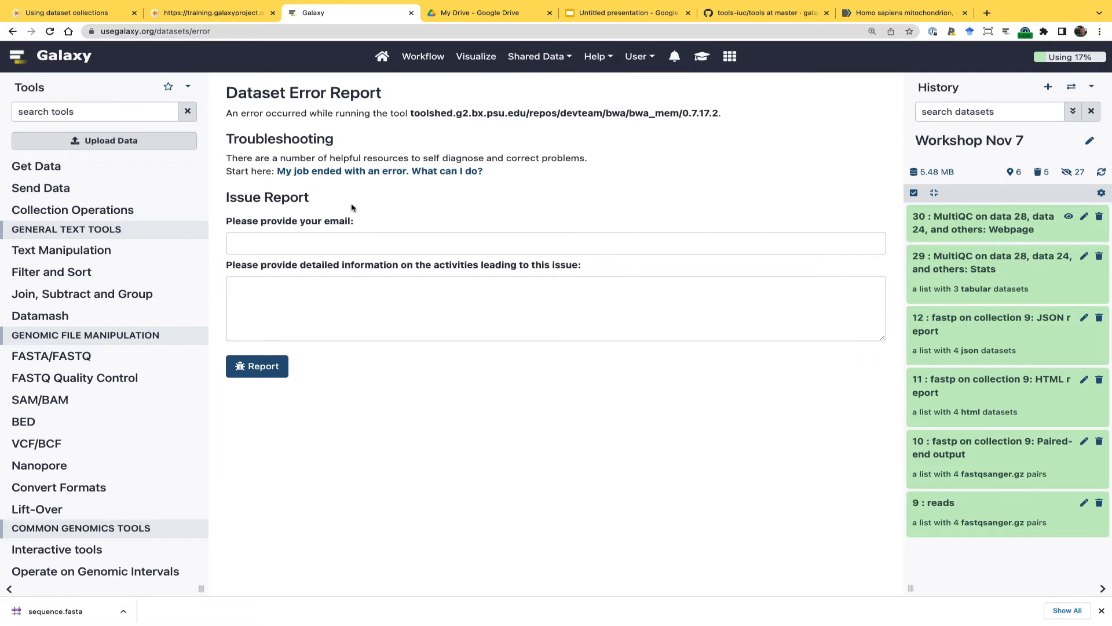
Upload sequence.fasta from the local Downloads folder into the Galaxy history and expand the uploaded dataset
left_click(106, 143)
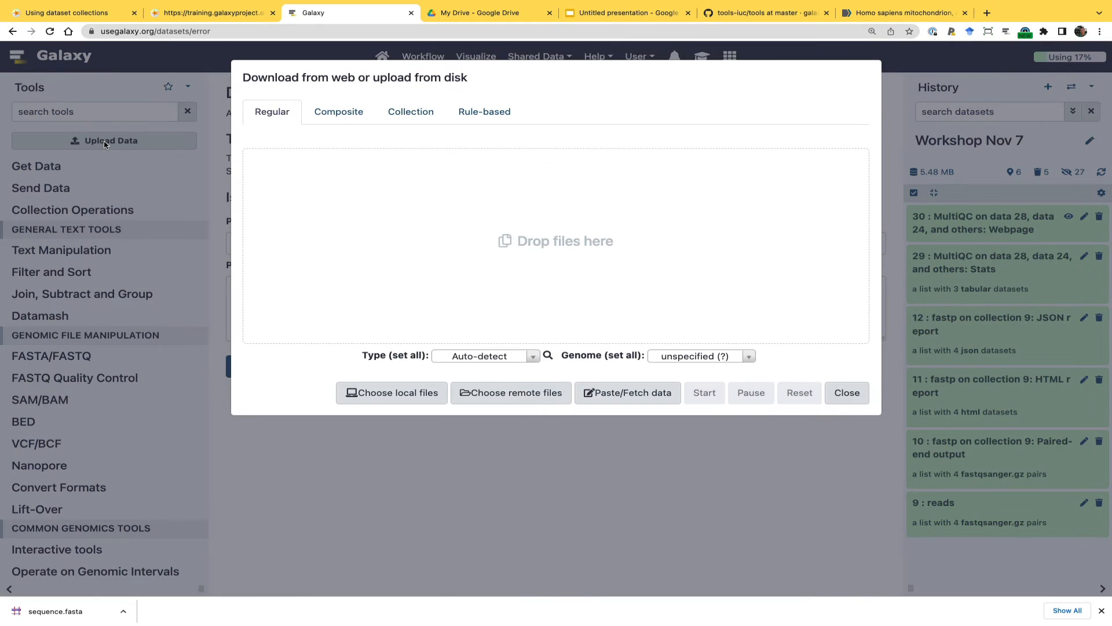
left_click(392, 397)
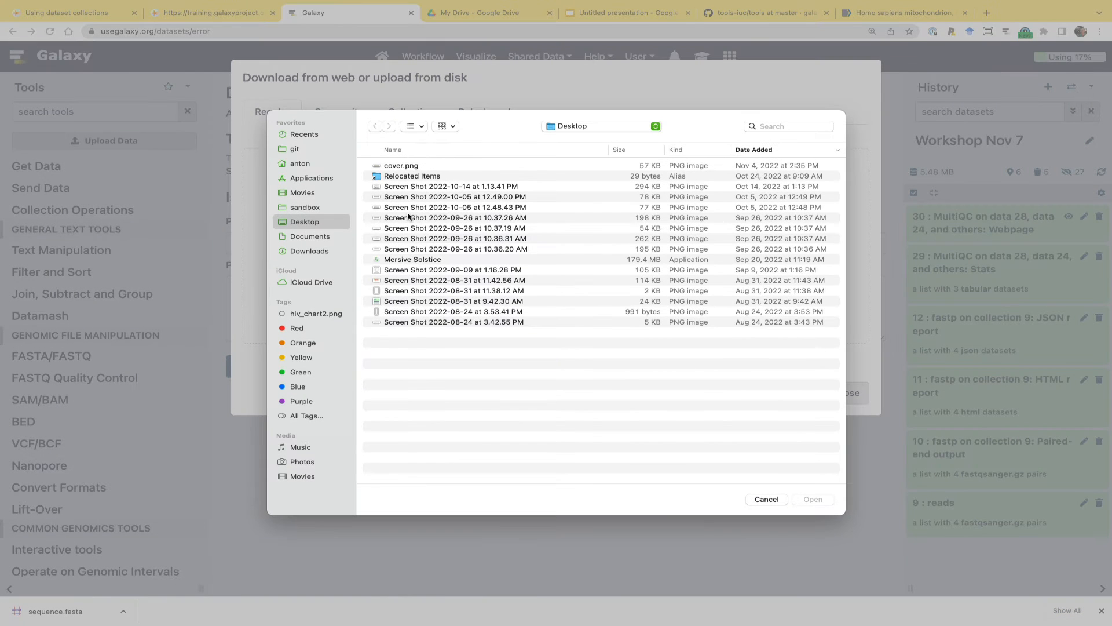
left_click(314, 255)
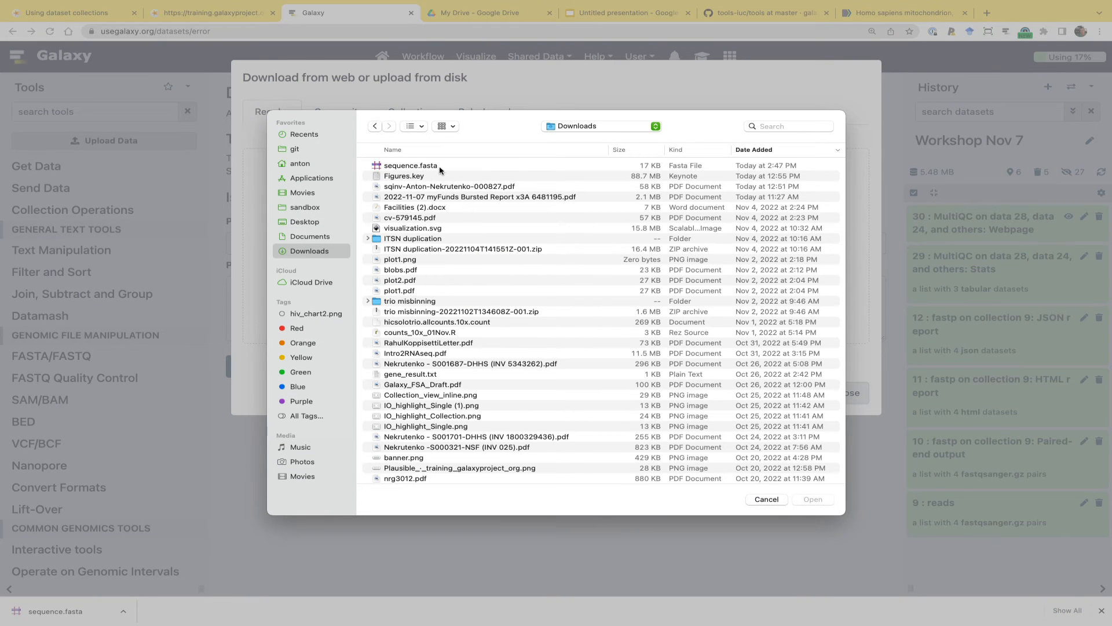
left_click(443, 168)
double_click(442, 167)
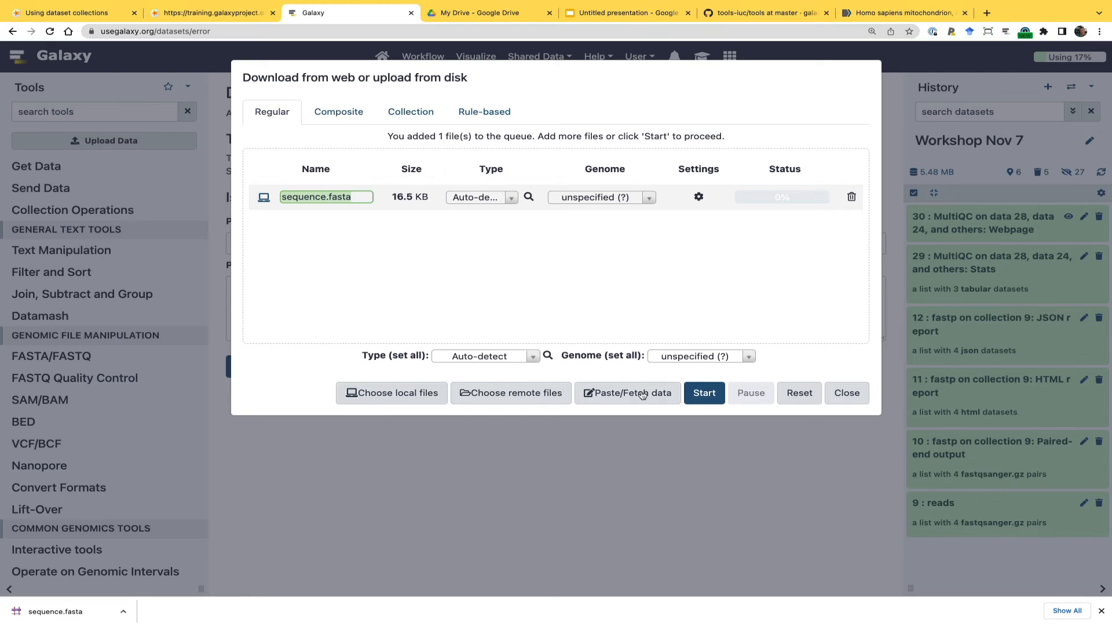
left_click(703, 393)
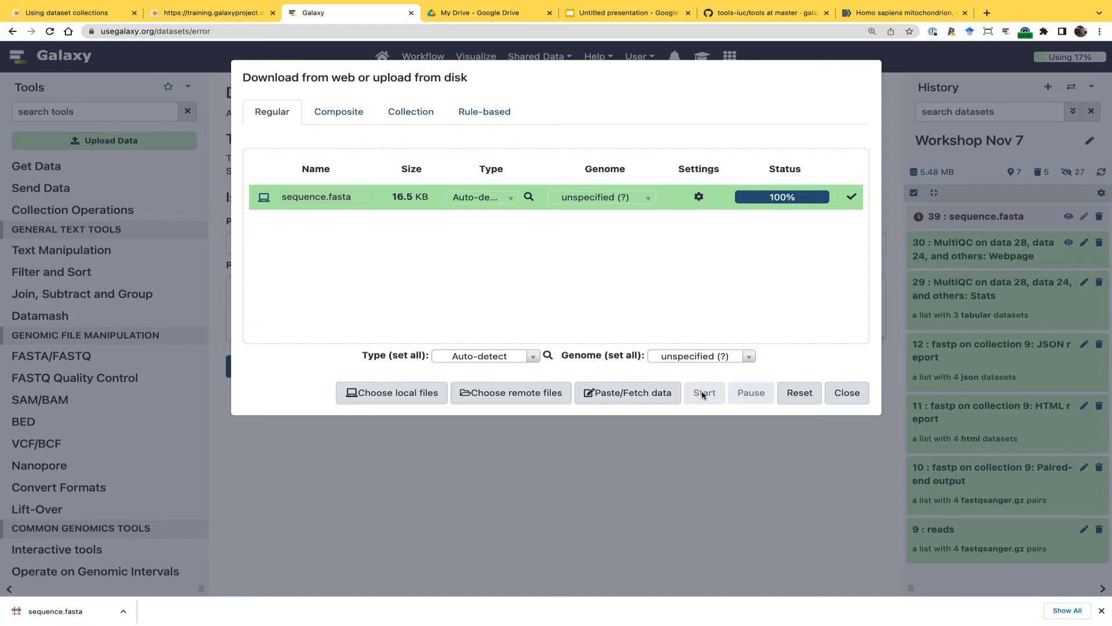
left_click(854, 392)
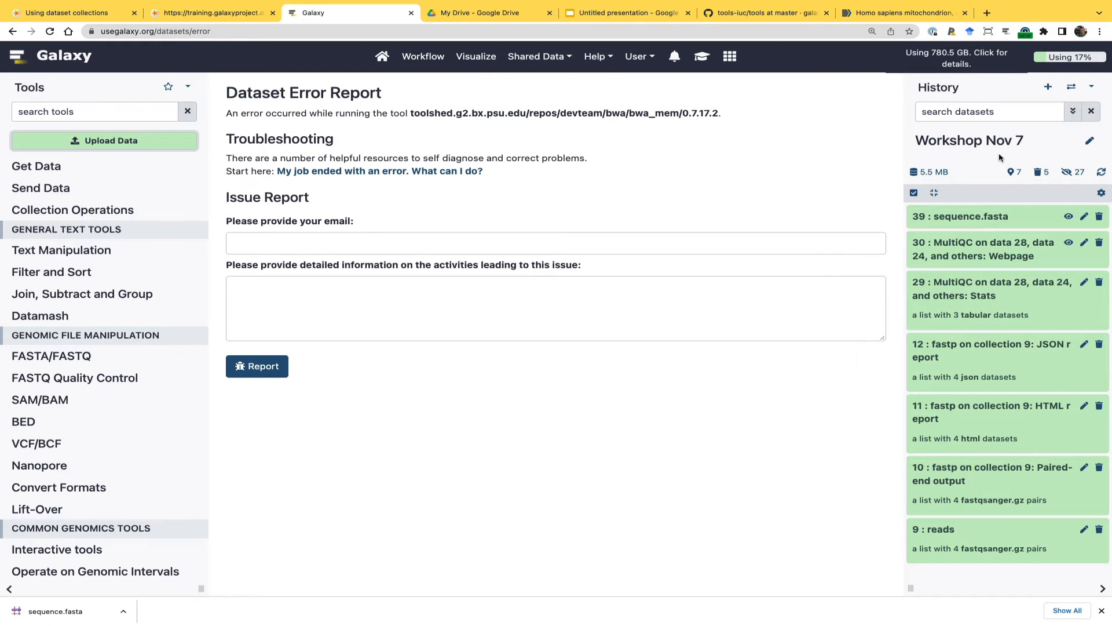
left_click(959, 220)
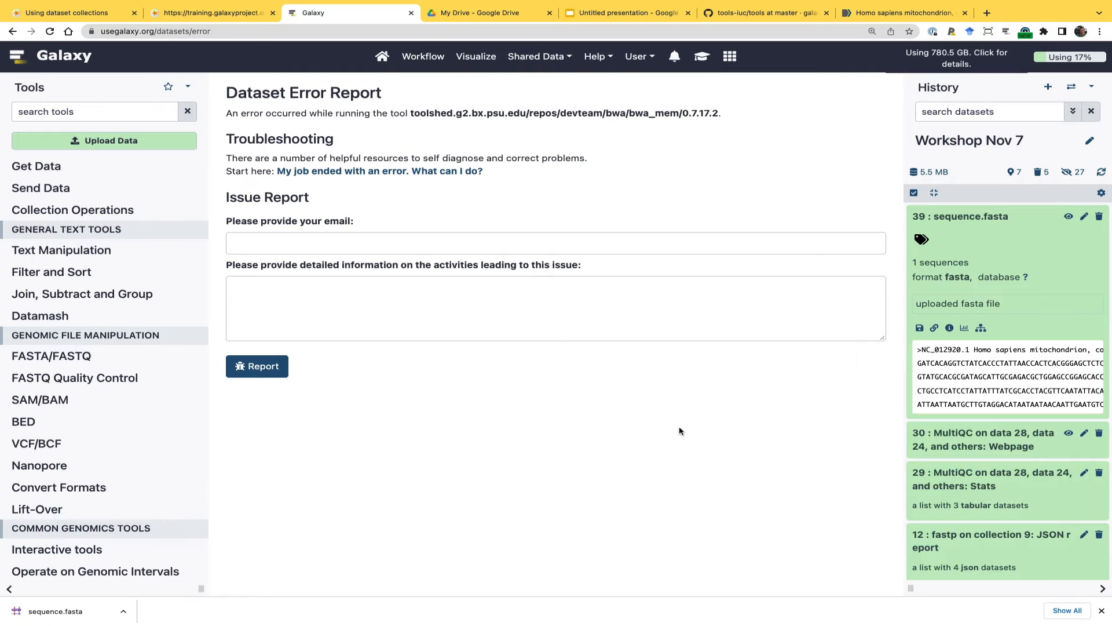
Find the Map with BWA-MEM tool and set it to build its index from a history genome, using sequence.fasta as reference
left_click(77, 114)
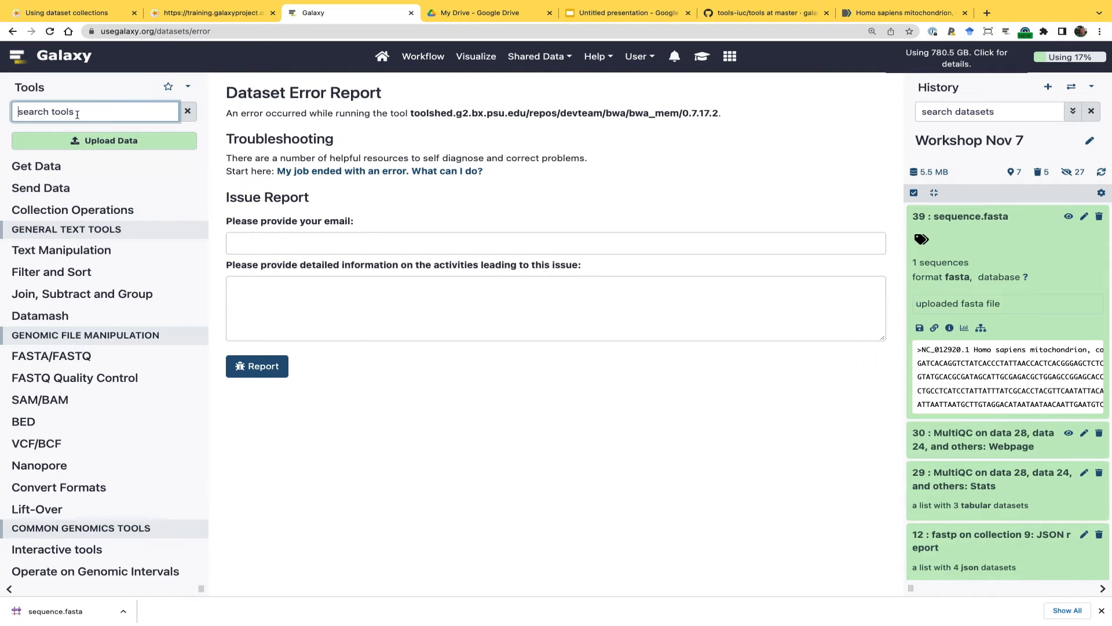
type("bwa")
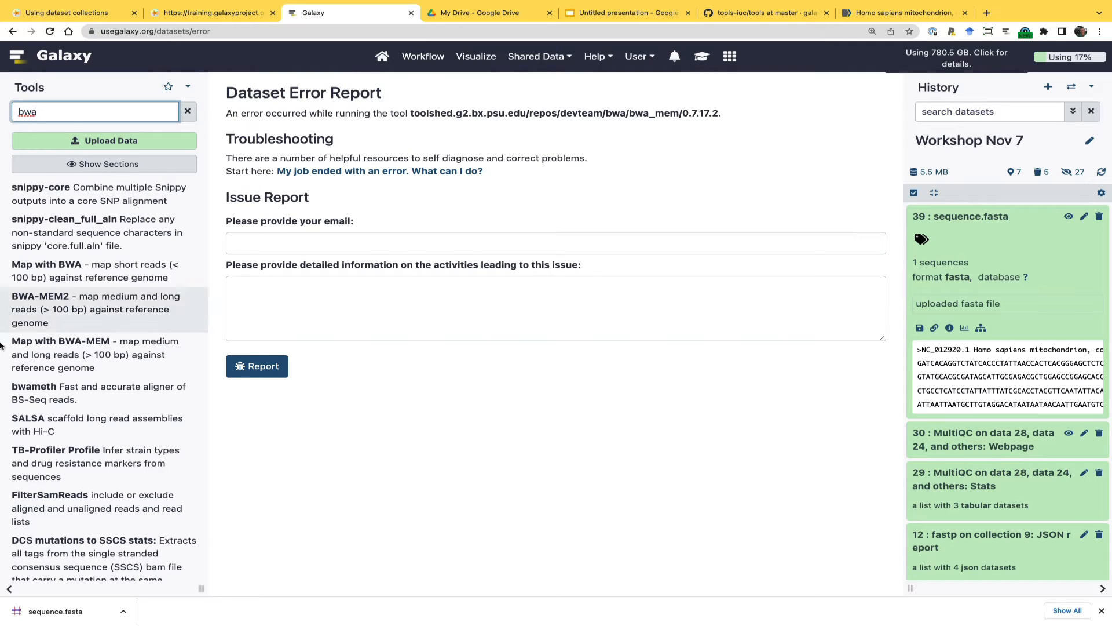
left_click(74, 354)
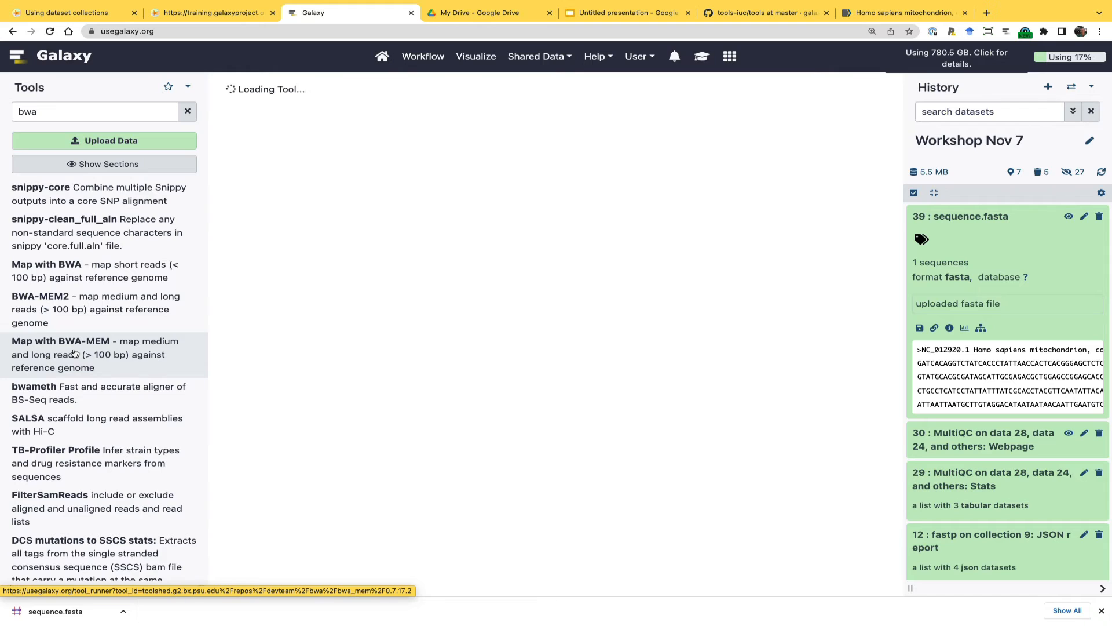
left_click(331, 142)
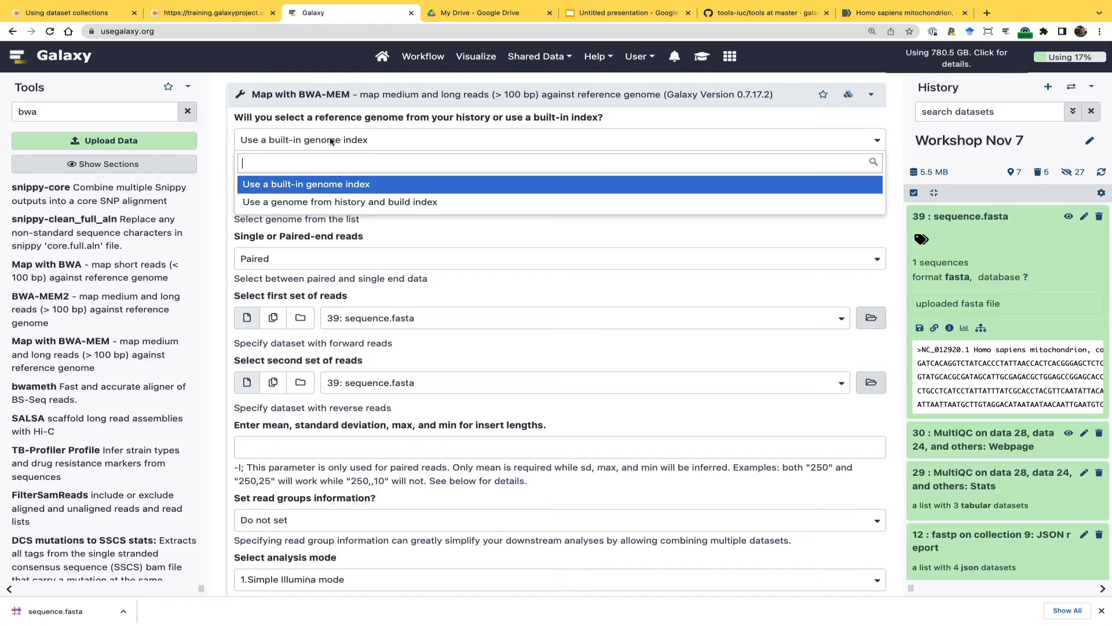
left_click(309, 202)
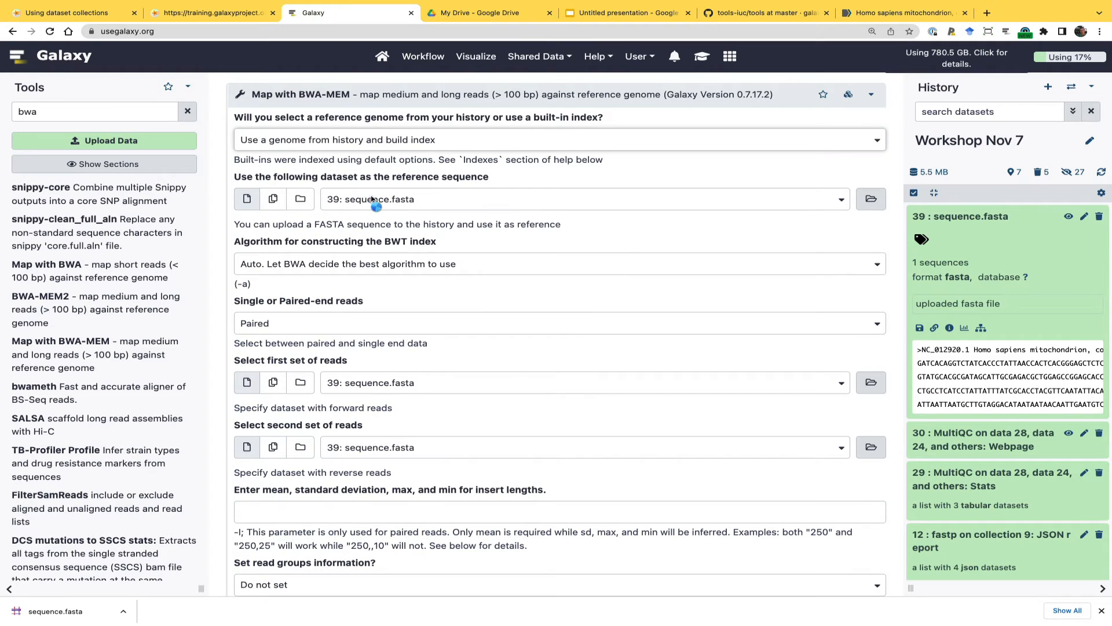
Set the reads to Paired Collection, using the fastp paired-end output of collection 9, and execute the BWA-MEM mapping
left_click(291, 327)
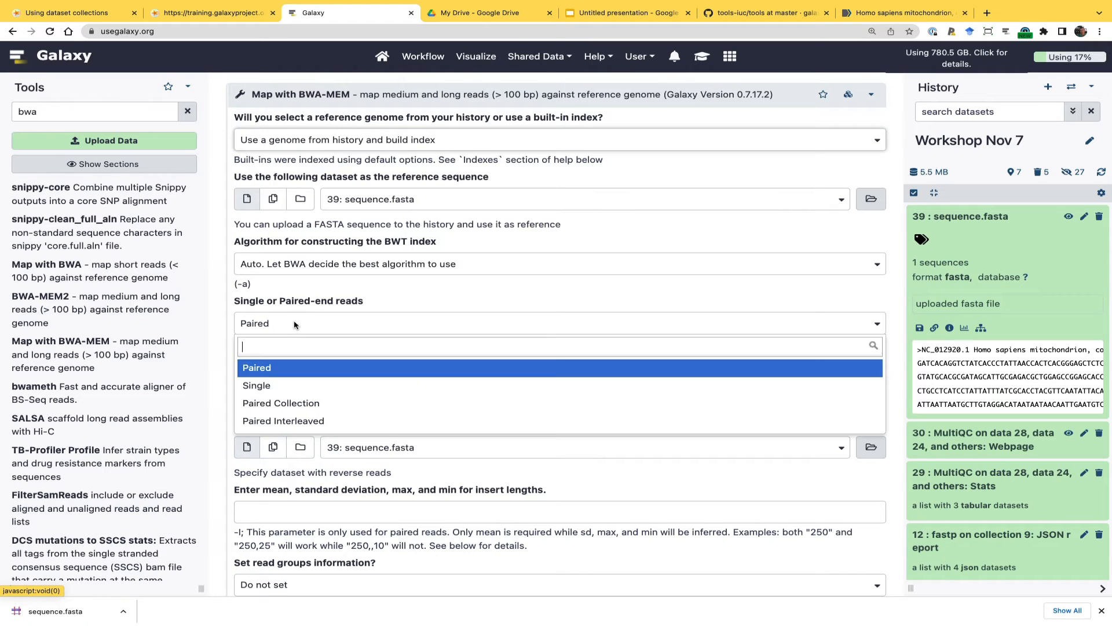
left_click(291, 404)
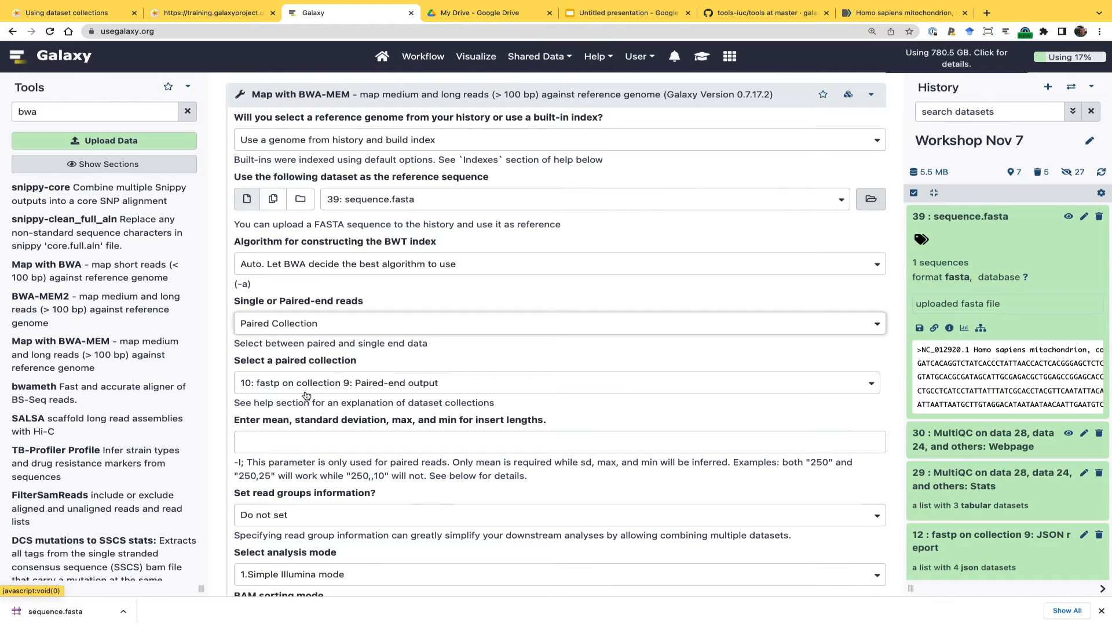
scroll(329, 463, "down", 3)
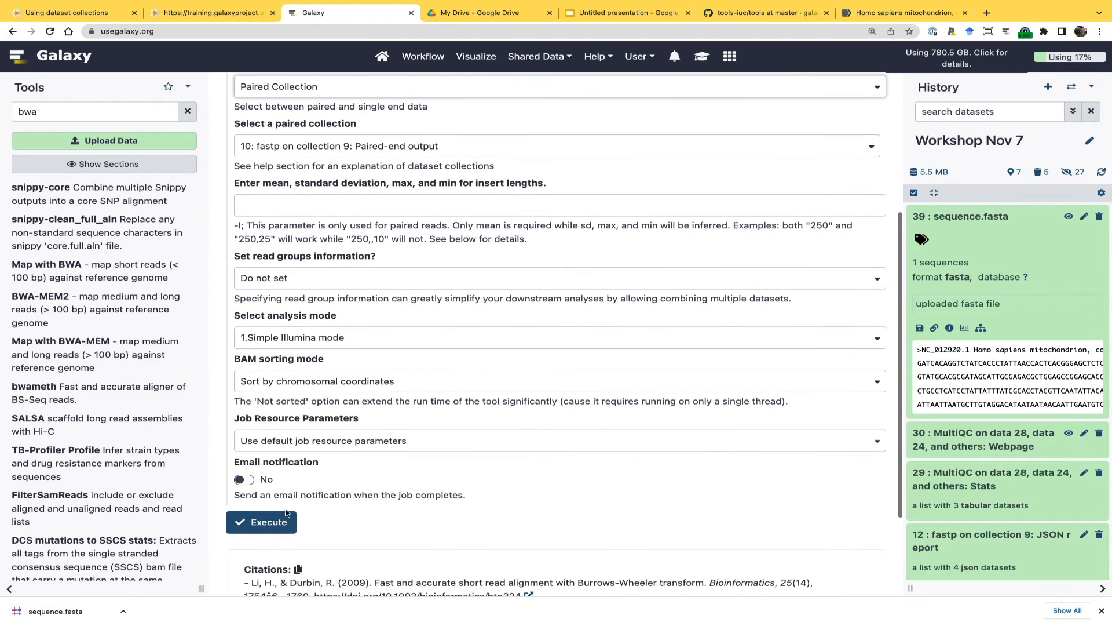
left_click(275, 523)
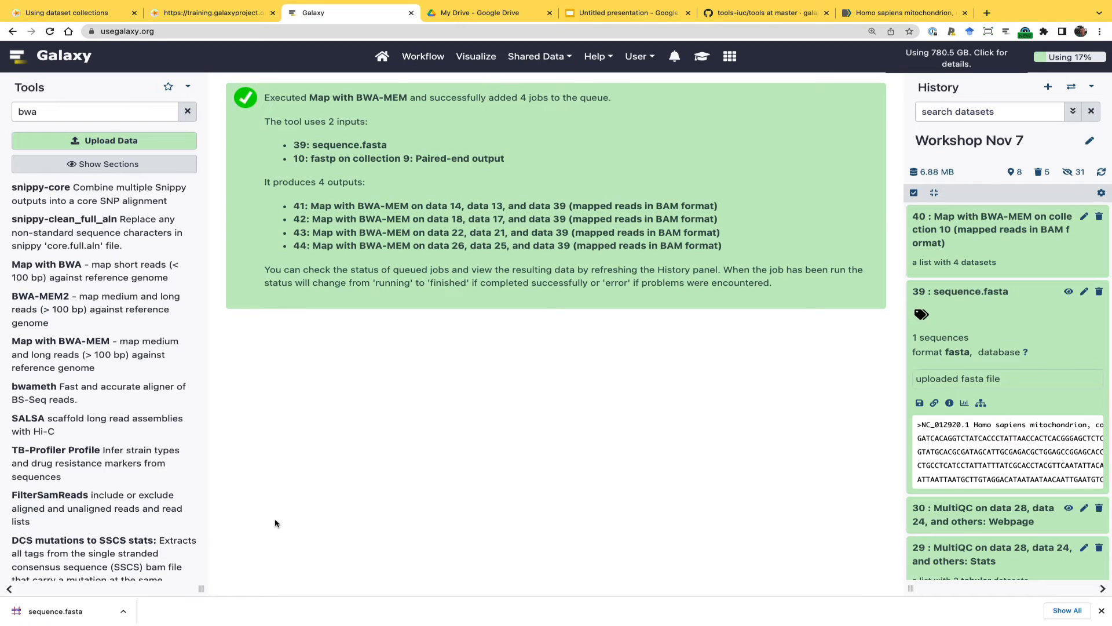
Open the BWA-MEM output collection 40 and inspect the details of its M117C1-ch.fq dataset
left_click(988, 239)
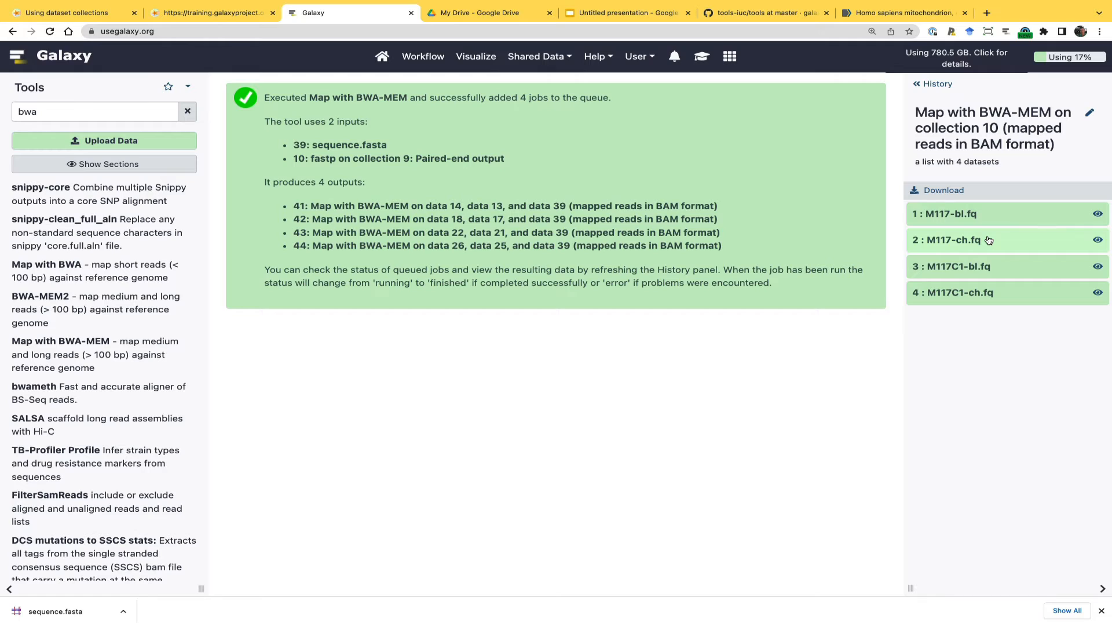
left_click(966, 301)
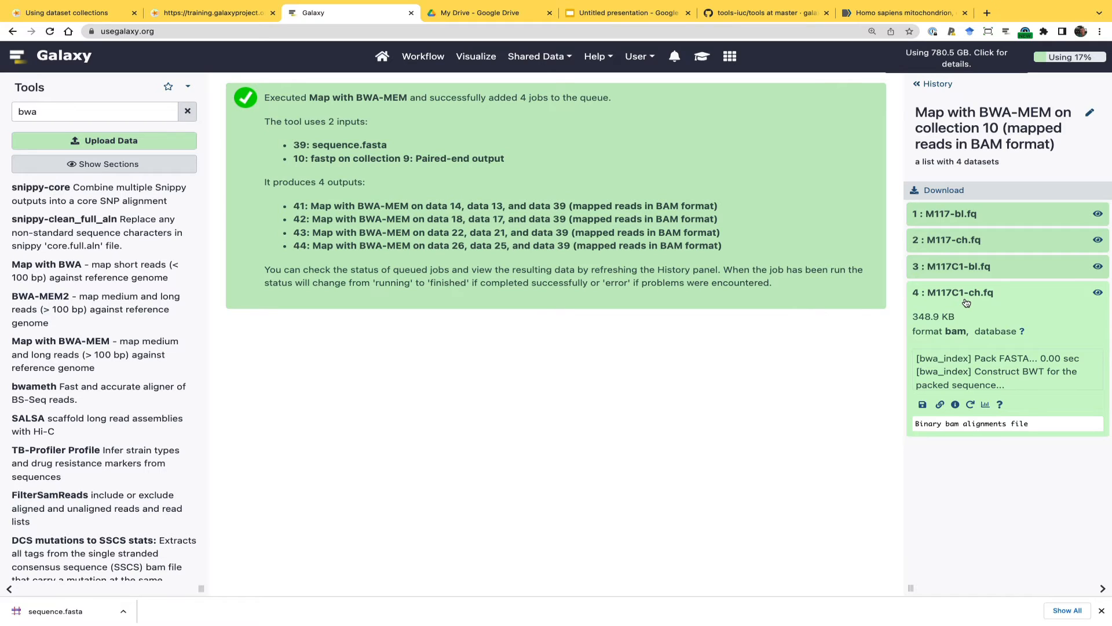
left_click(966, 302)
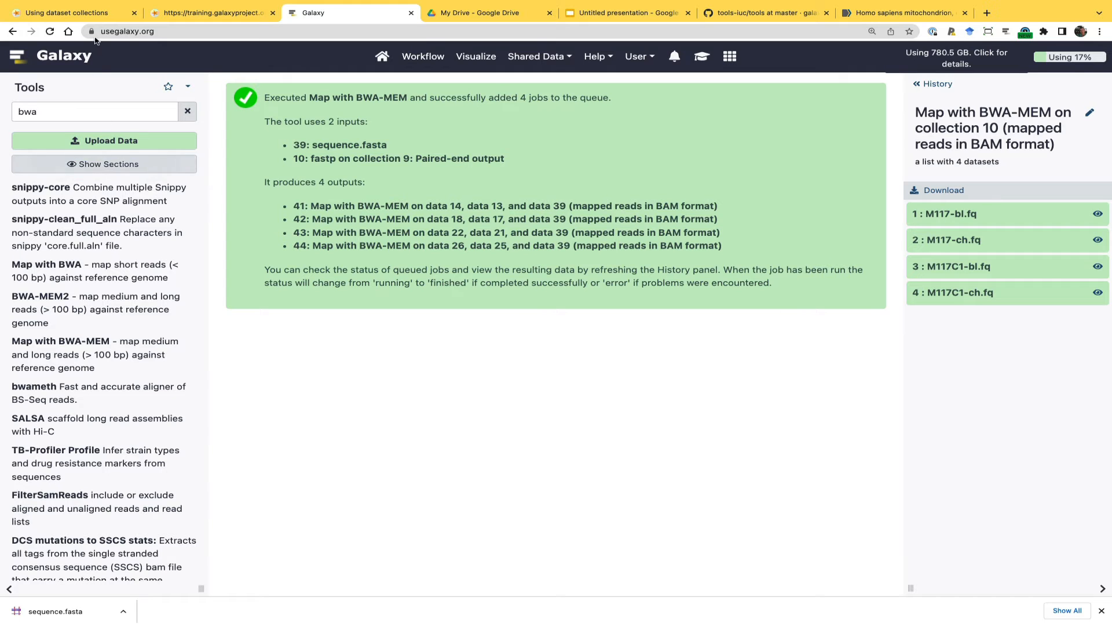
Switch to the Using dataset collections tutorial and read the tool parameters in its Calling variants section
left_click(68, 13)
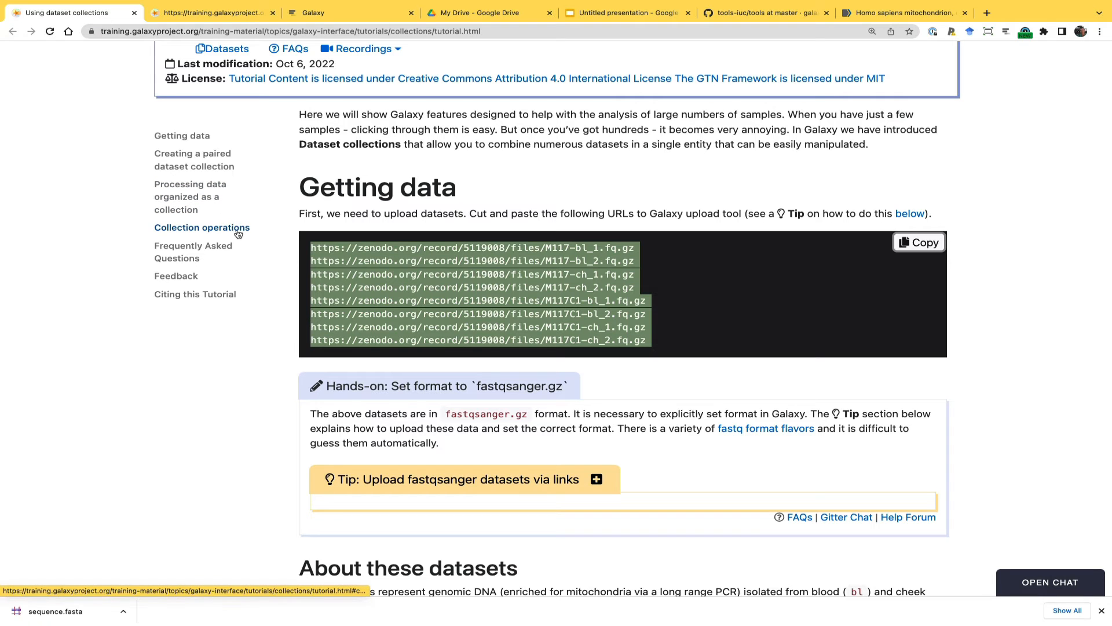
scroll(370, 332, "down", 12)
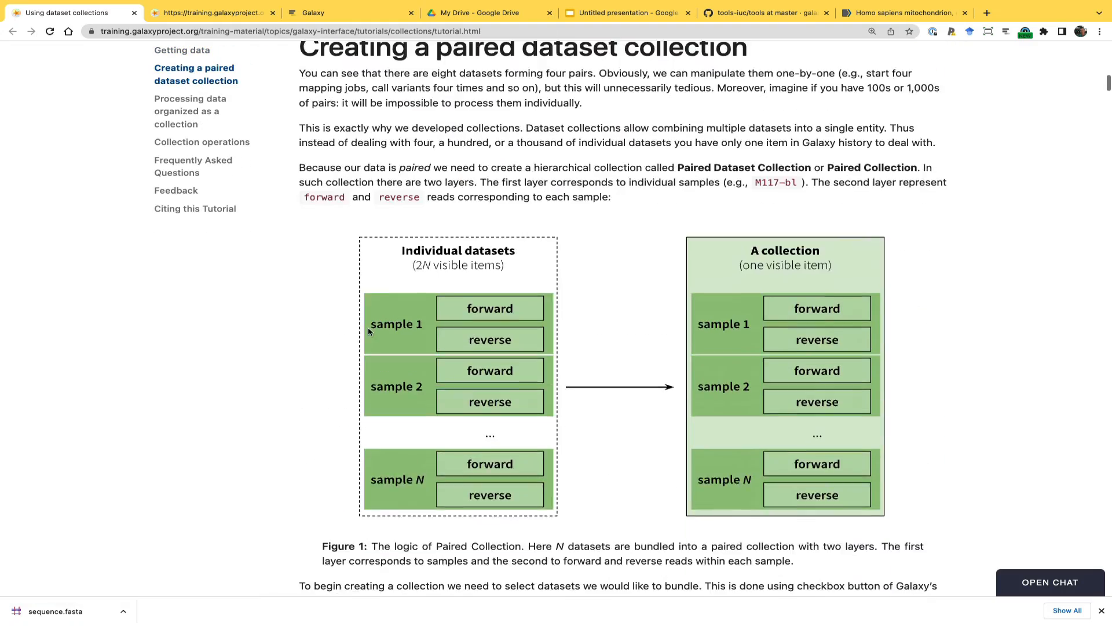
scroll(369, 332, "down", 20)
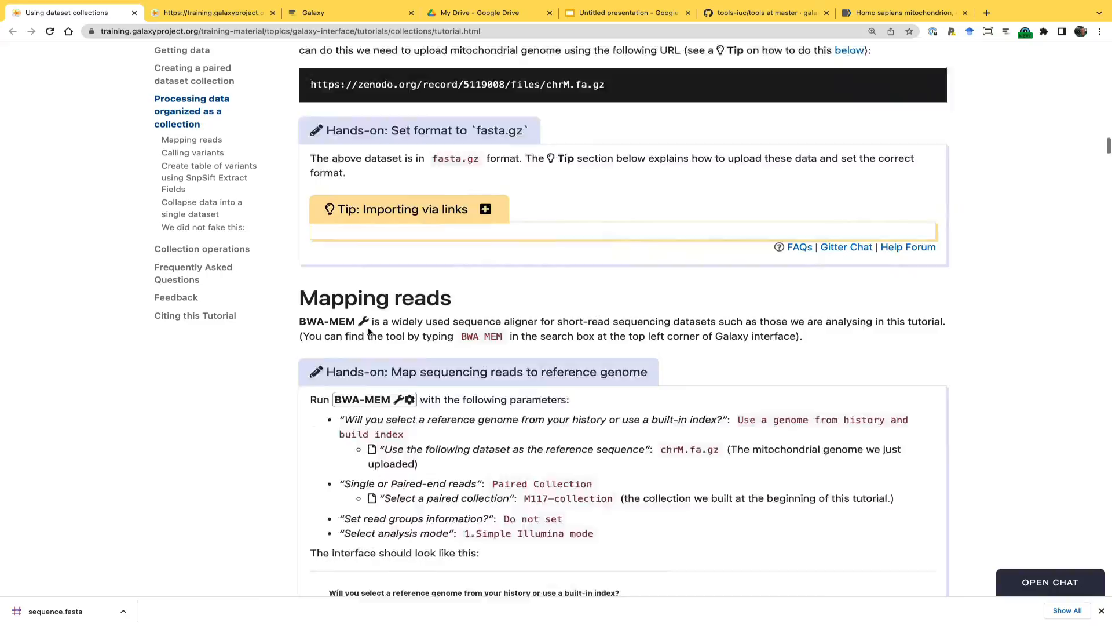
scroll(370, 332, "down", 2)
scroll(369, 332, "up", 4)
scroll(369, 331, "down", 18)
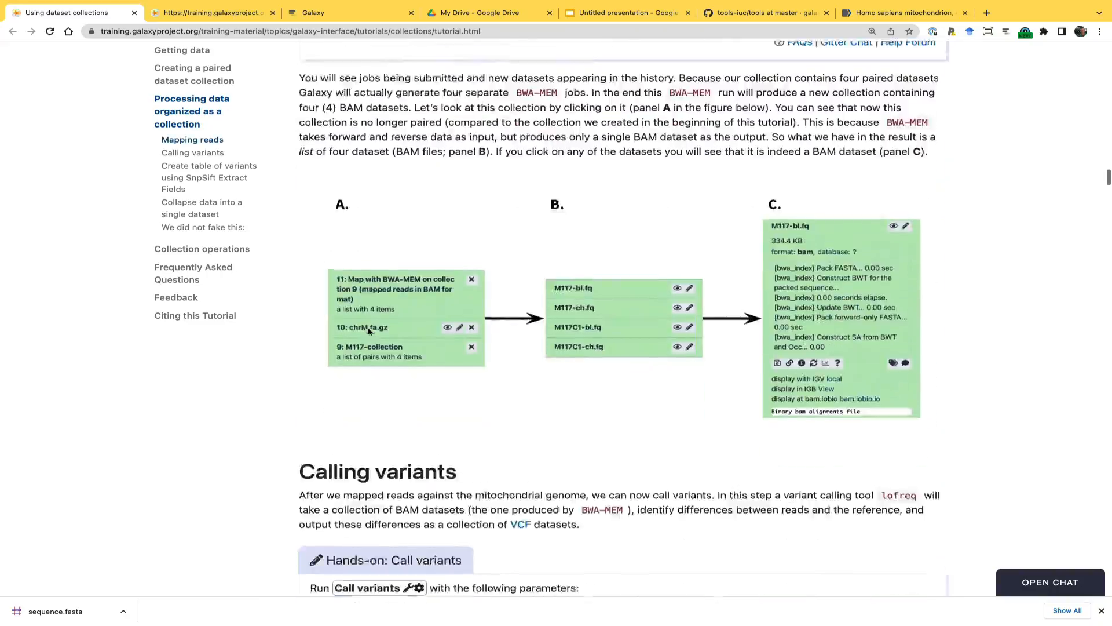
scroll(369, 331, "down", 8)
scroll(369, 331, "up", 1)
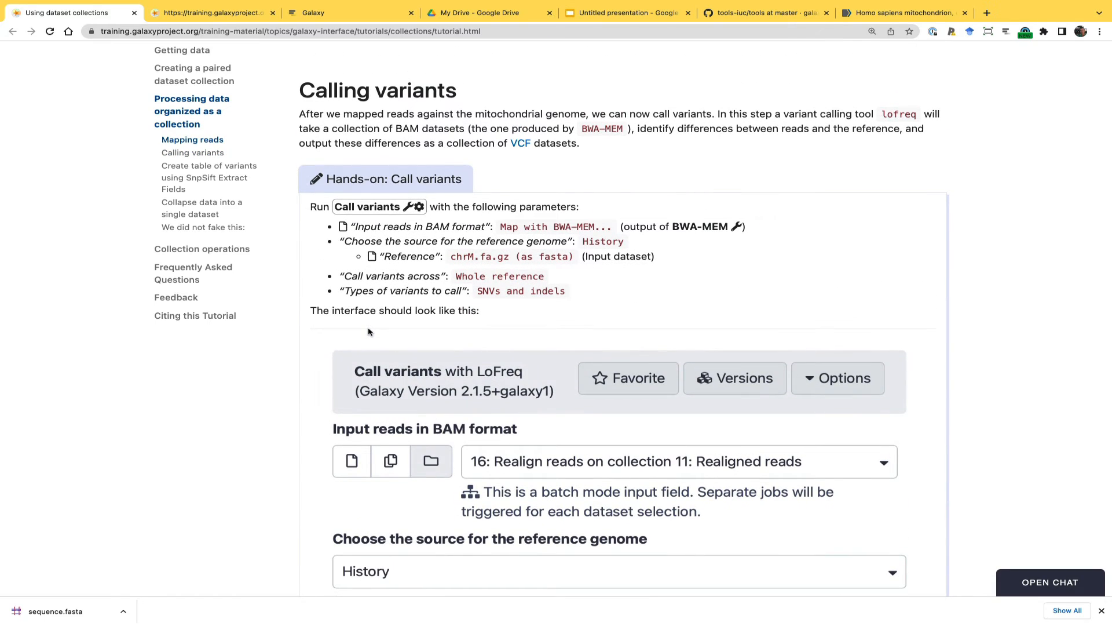
scroll(369, 331, "down", 1)
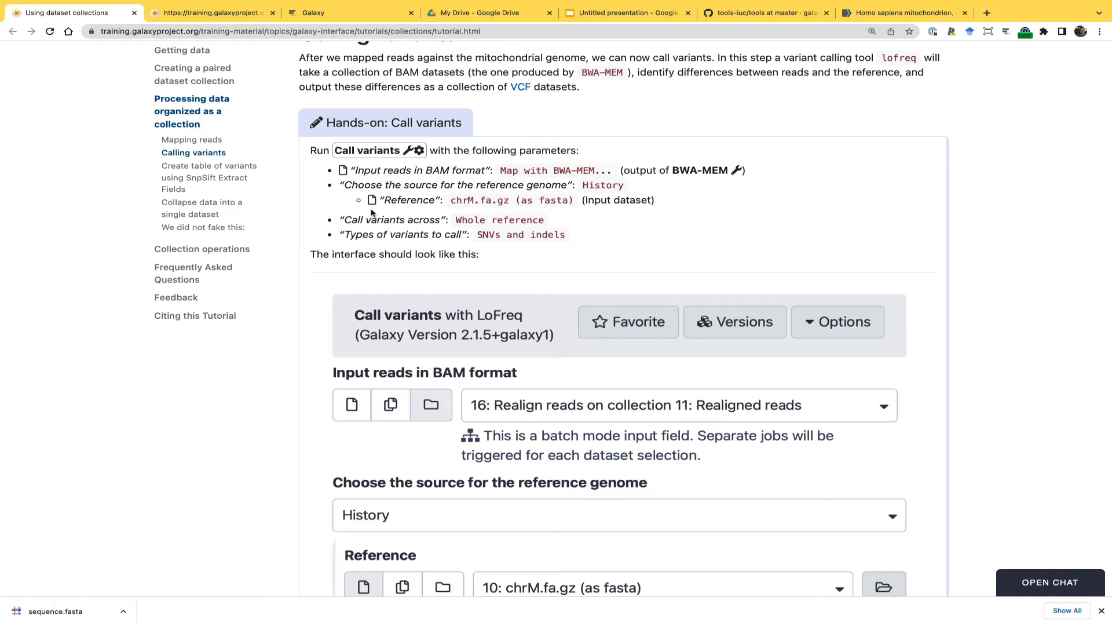
Switch to Galaxy, find the LoFreq Call variants tool and use the BWA-MEM collection 40 as its BAM input
left_click(331, 13)
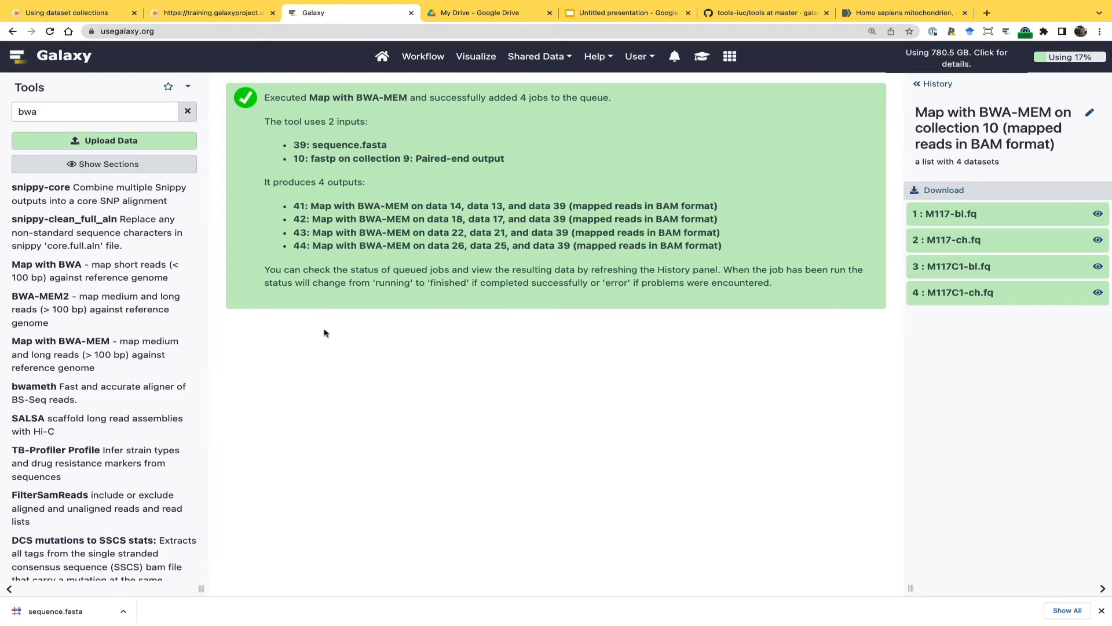
left_click(111, 112)
double_click(112, 112)
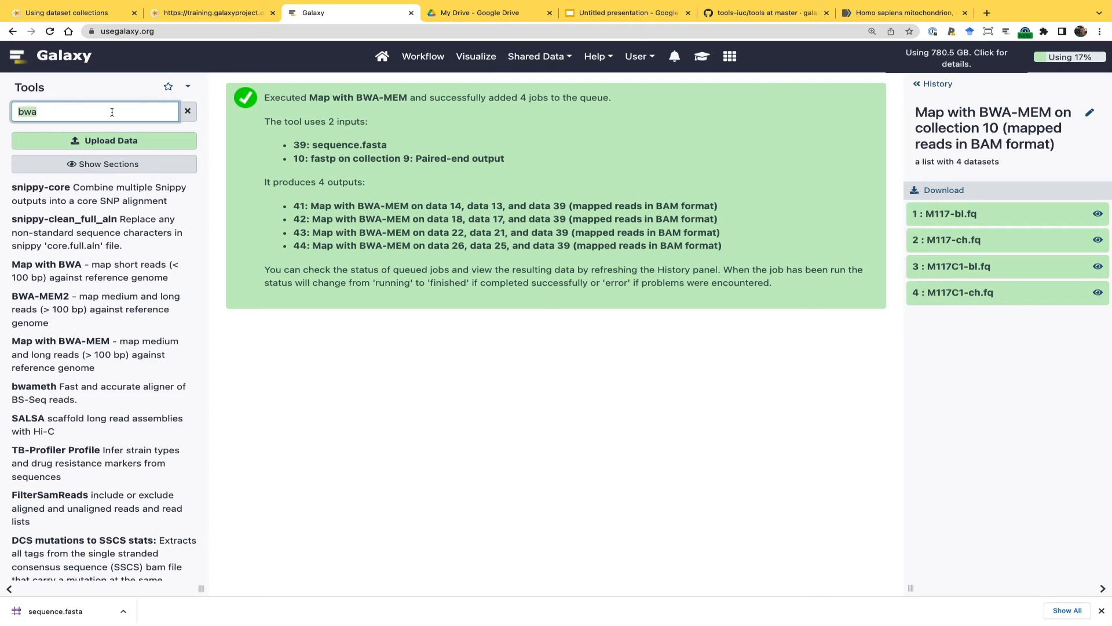
type("lofreq")
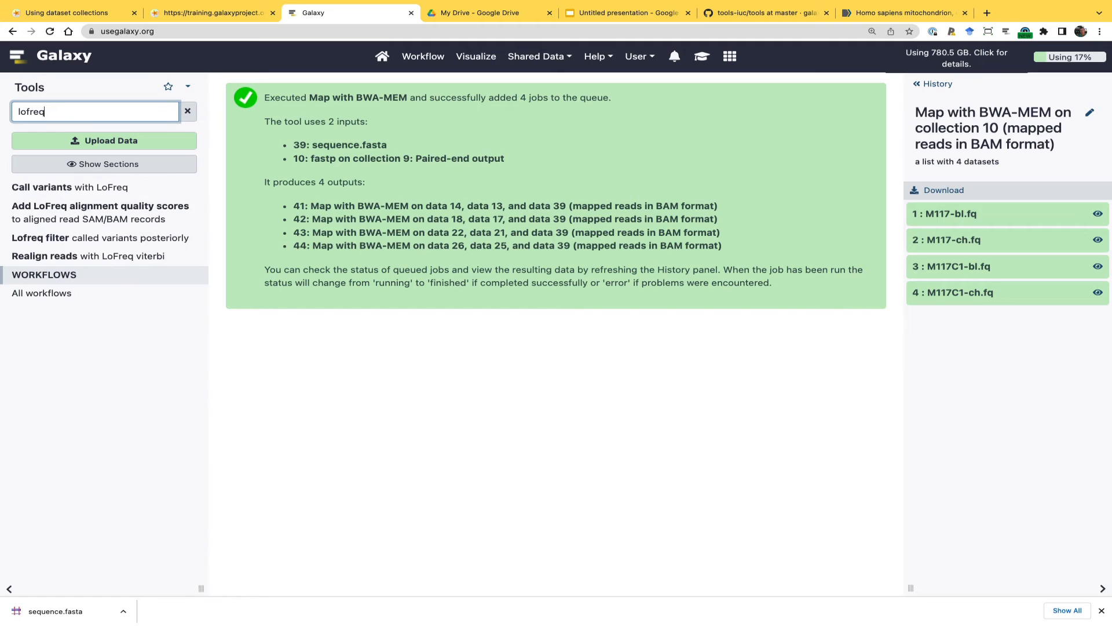
left_click(57, 190)
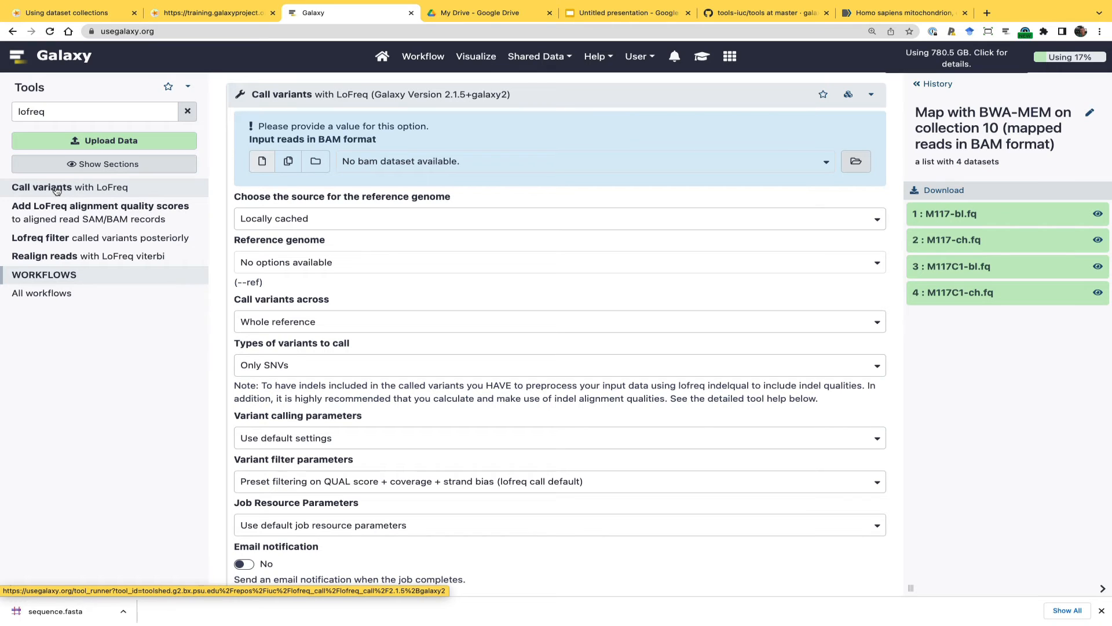
left_click(316, 163)
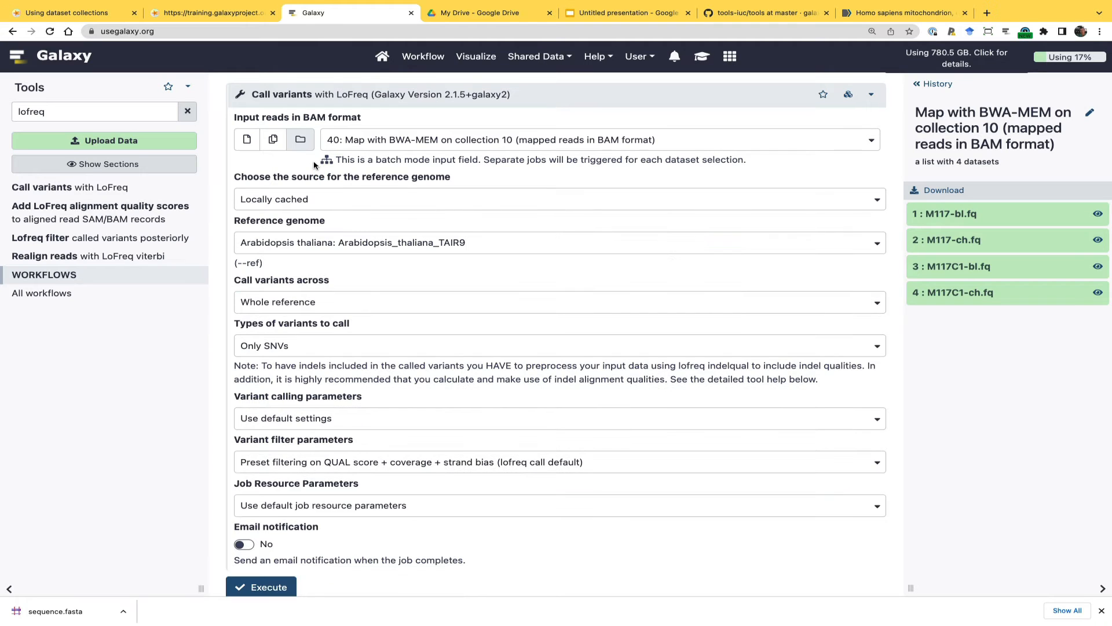
Take the reference from History as sequence.fasta, keep the variant types at Only SNVs, and execute the variant calling
left_click(934, 85)
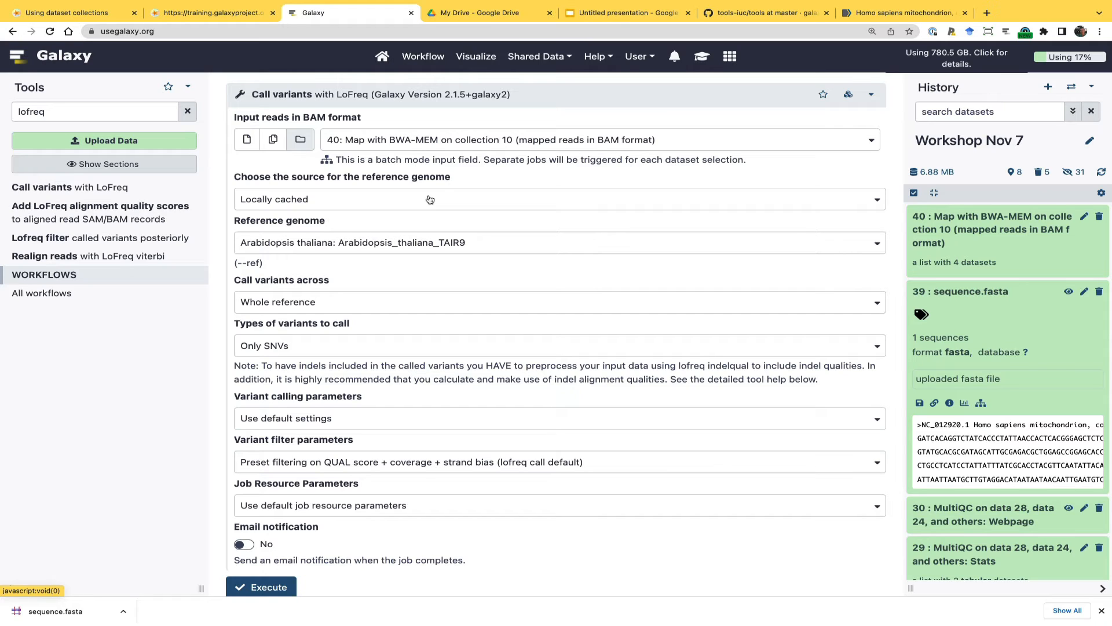
left_click(341, 200)
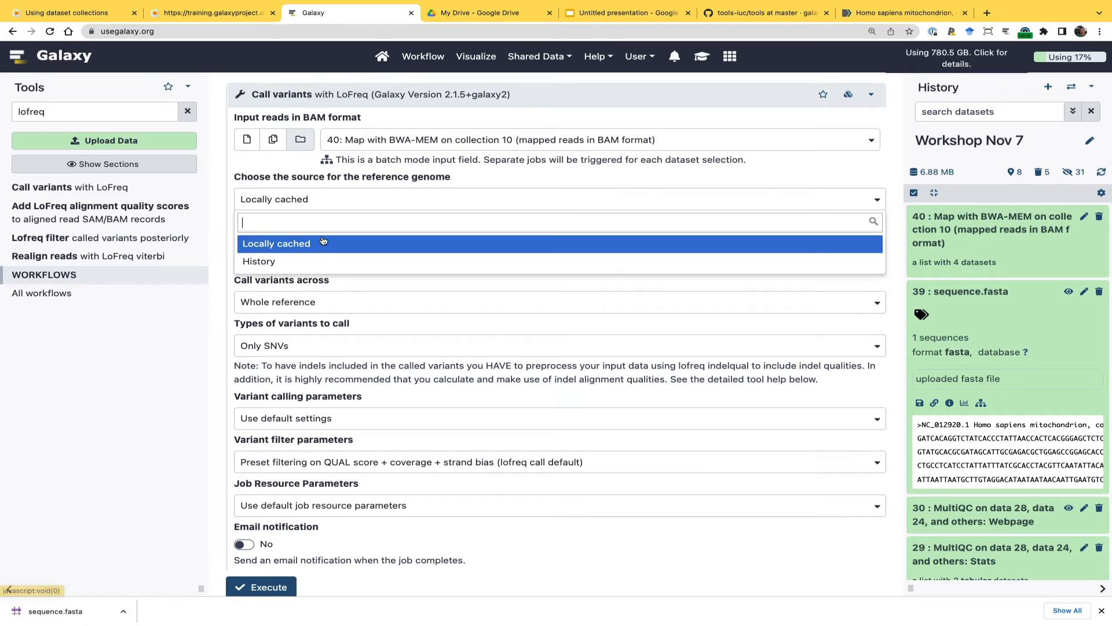
left_click(308, 265)
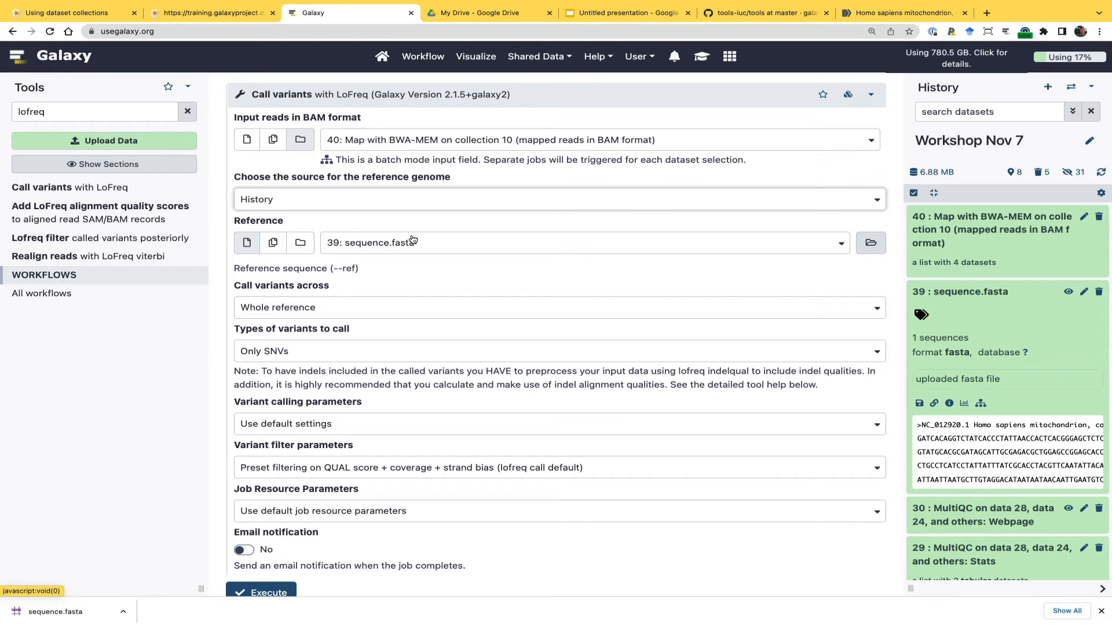
left_click(334, 354)
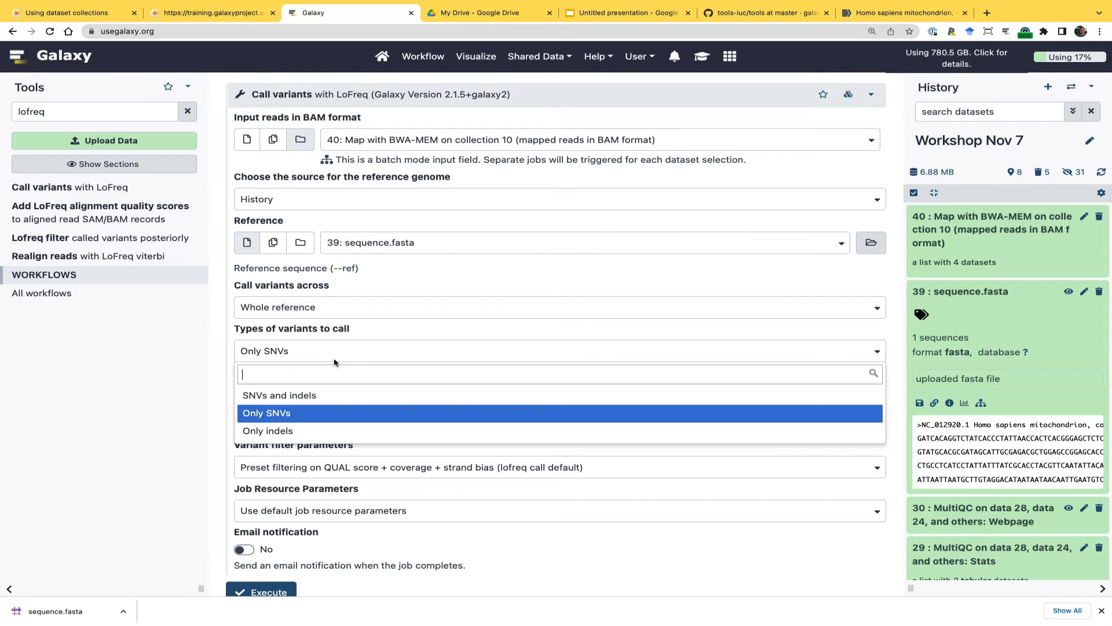
left_click(284, 414)
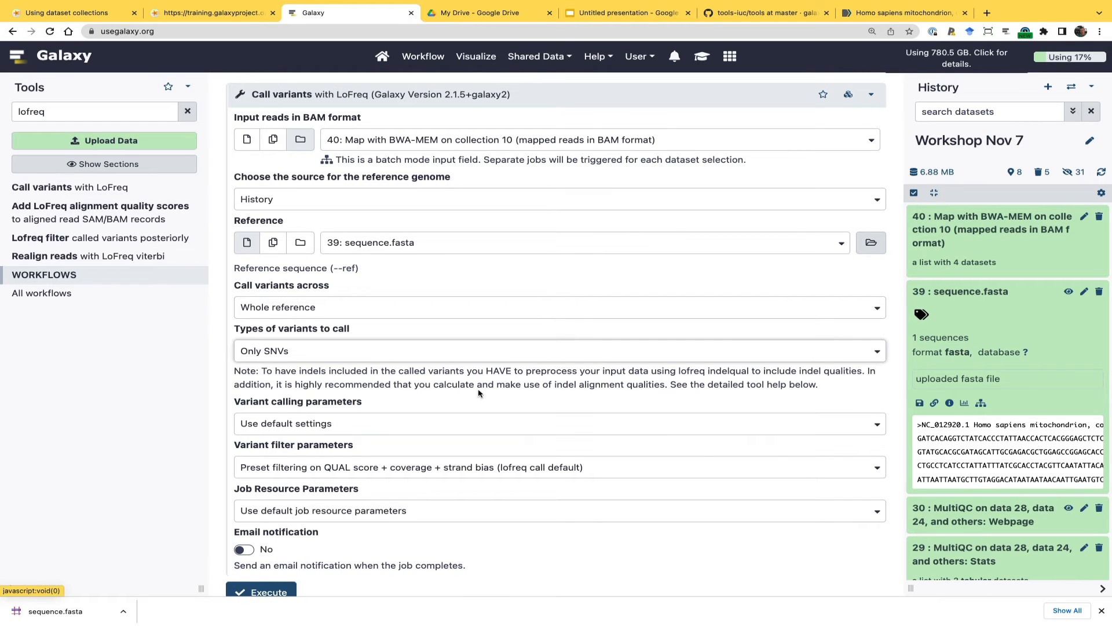
scroll(479, 393, "down", 1)
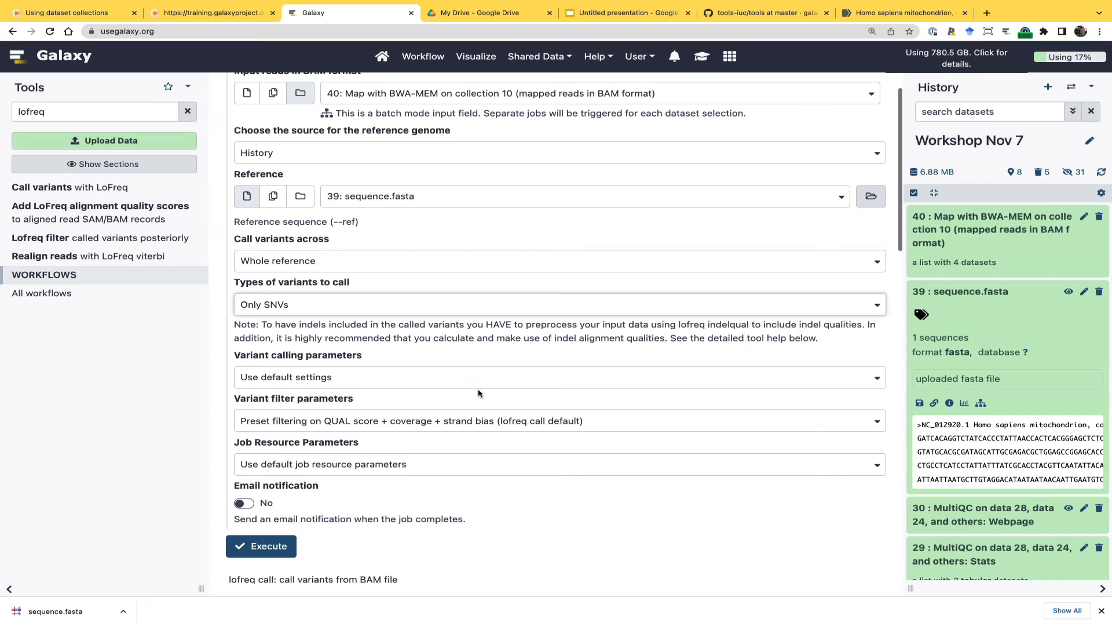
scroll(479, 393, "up", 1)
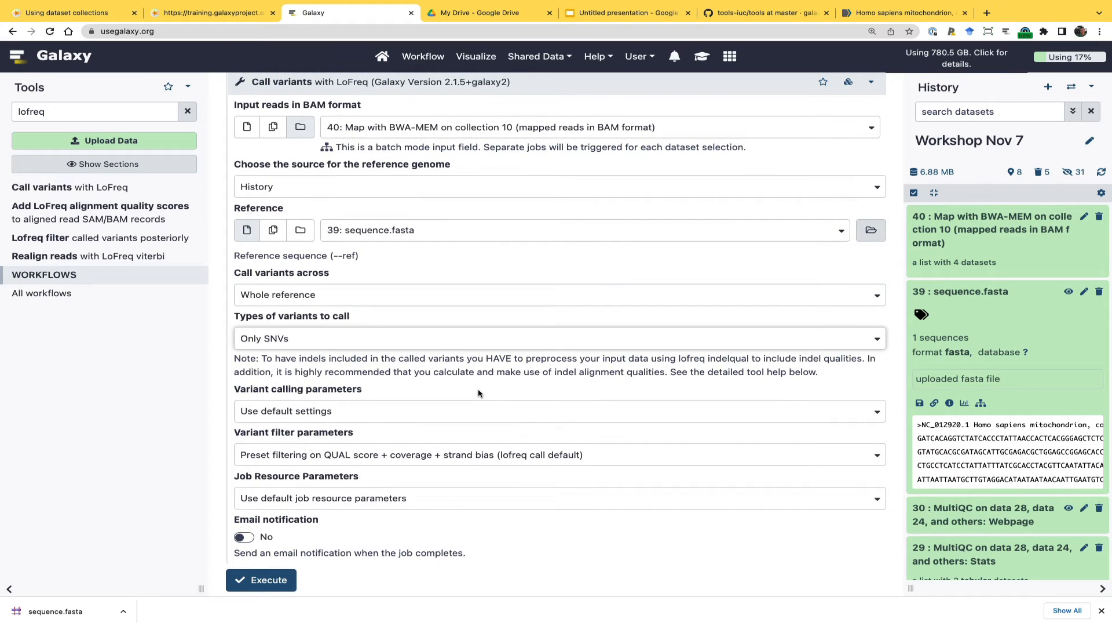
left_click(269, 580)
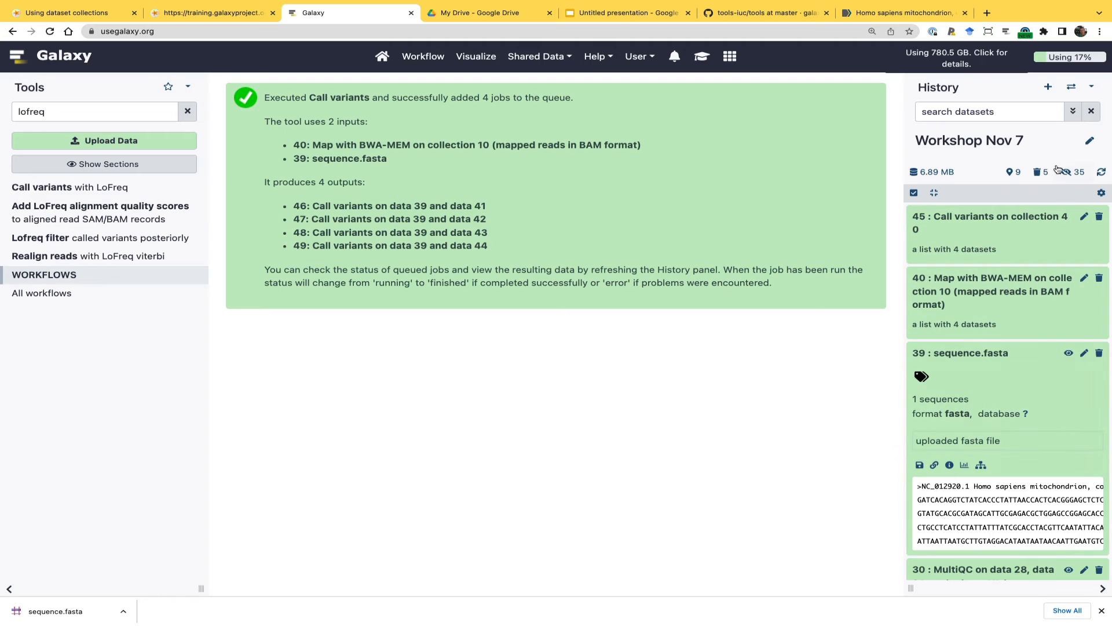
Open the Call variants output collection 45 and expand its M117-bl.fq dataset to inspect the details
left_click(1028, 219)
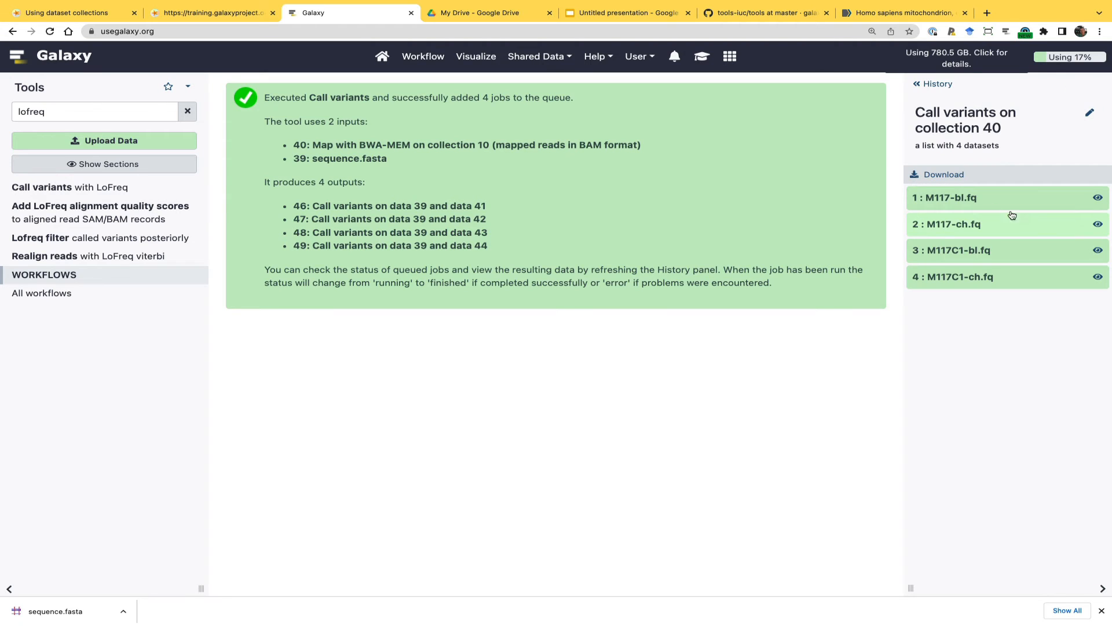
left_click(953, 195)
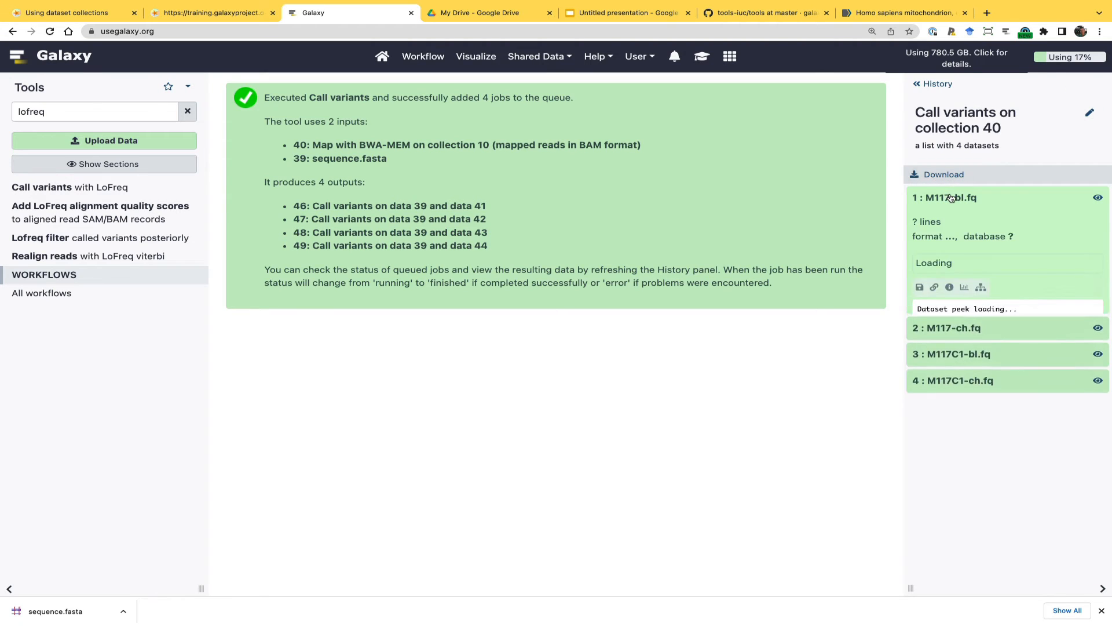
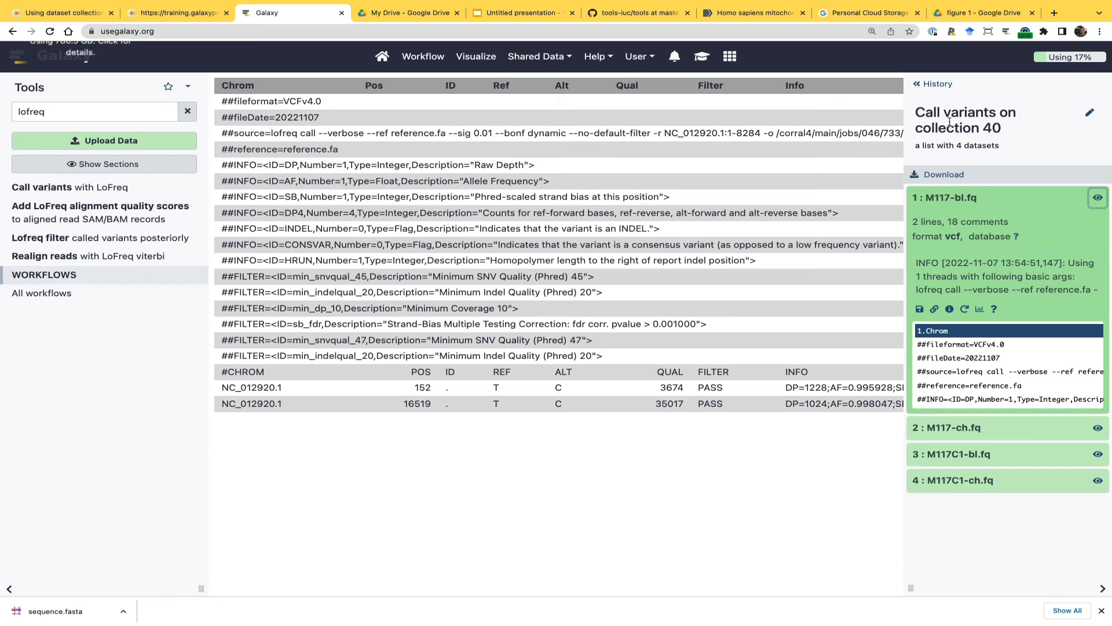
Examine the variant rows and columns of the M117-bl.fq VCF dataset
scroll(541, 507, "right", 2)
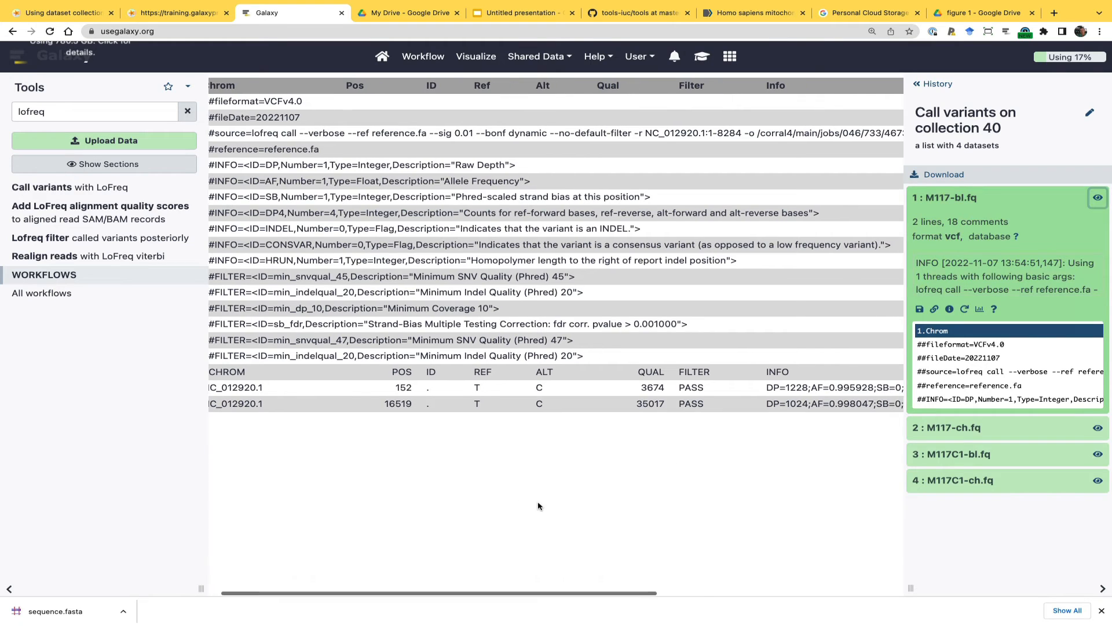
right_click(539, 506)
left_click(559, 517)
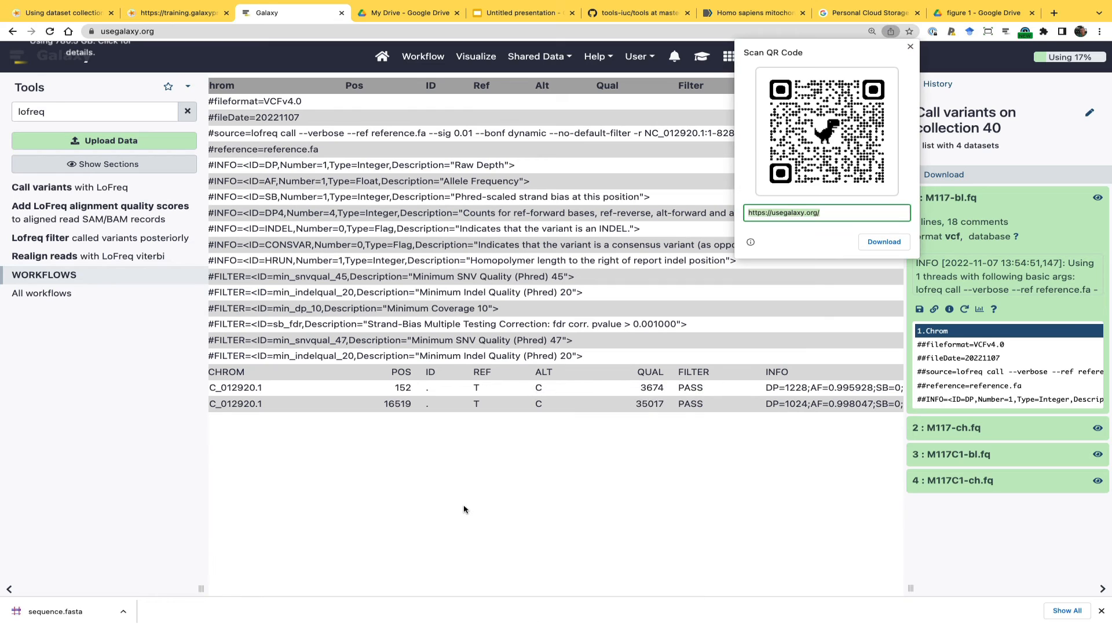
scroll(464, 509, "left", 2)
left_click(437, 516)
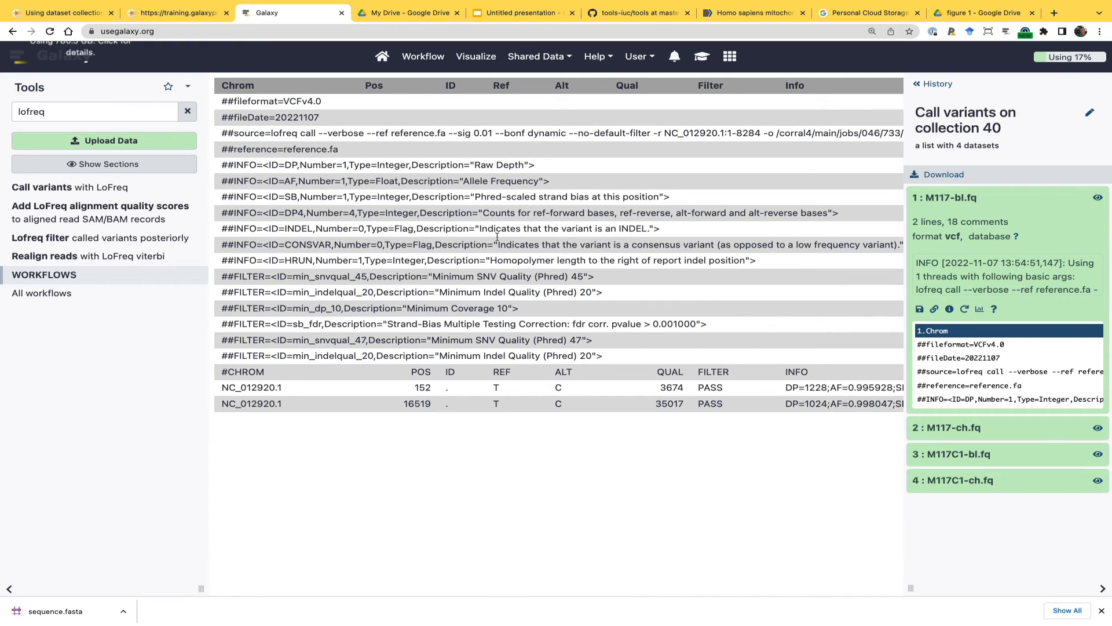
Switch to the Using dataset collections tutorial and read the parameters for creating a table of variants with SnpSift Extract Fields
left_click(169, 19)
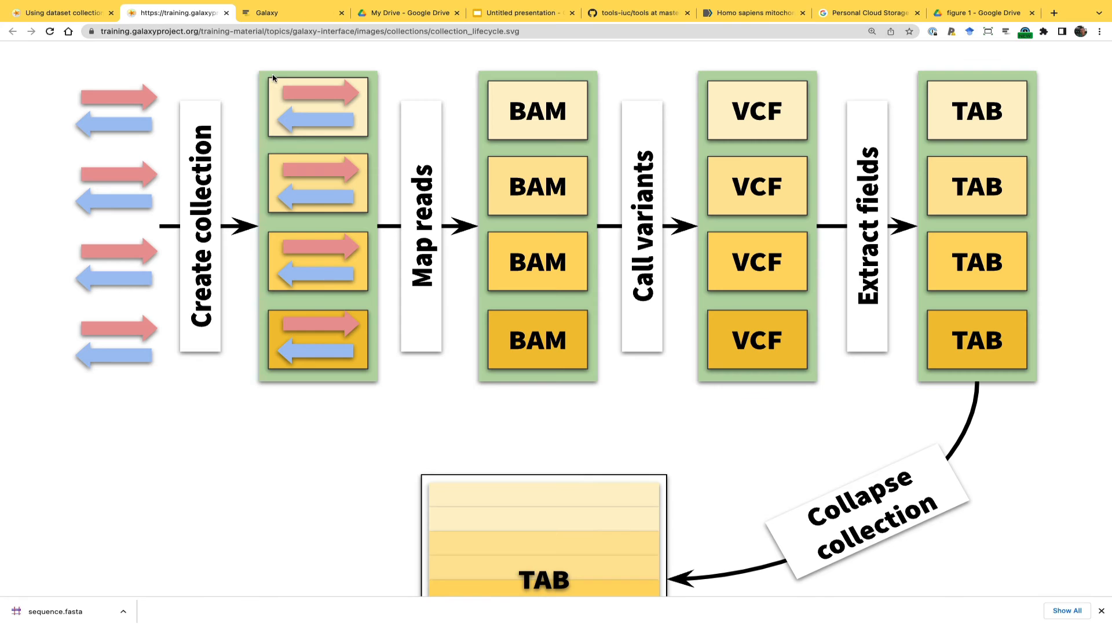
left_click(64, 12)
scroll(245, 271, "down", 3)
scroll(245, 272, "down", 15)
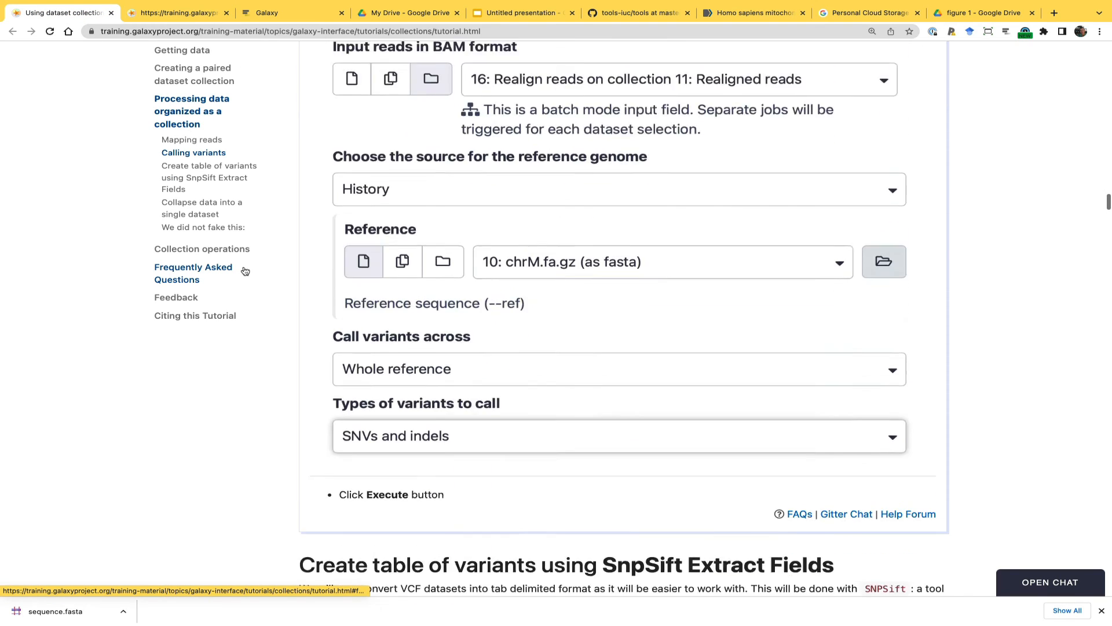
scroll(245, 271, "down", 1)
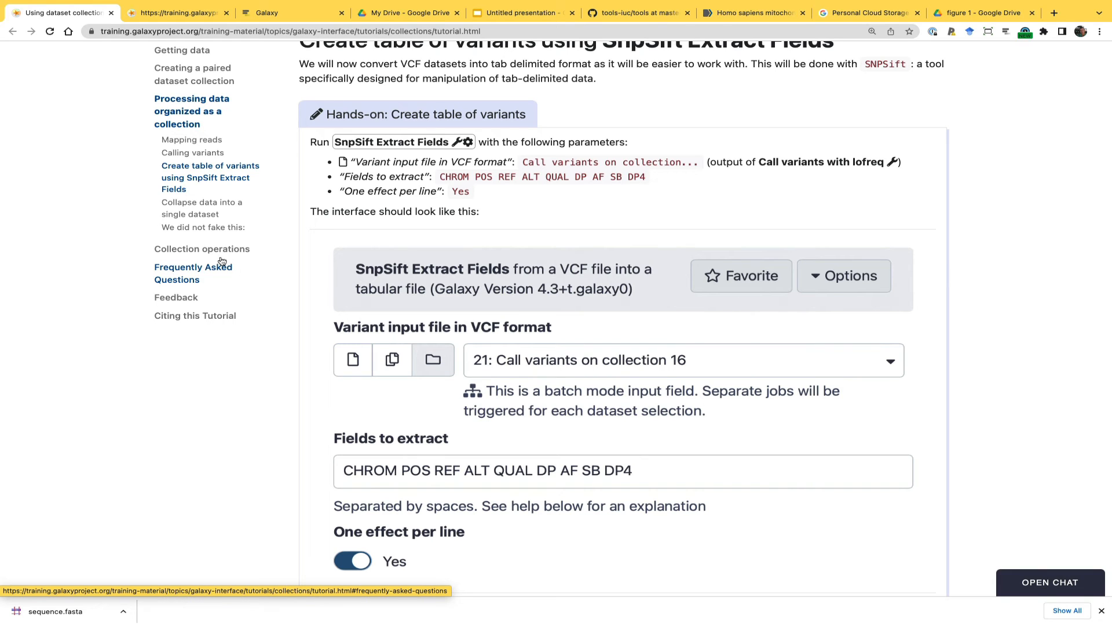
left_click(263, 14)
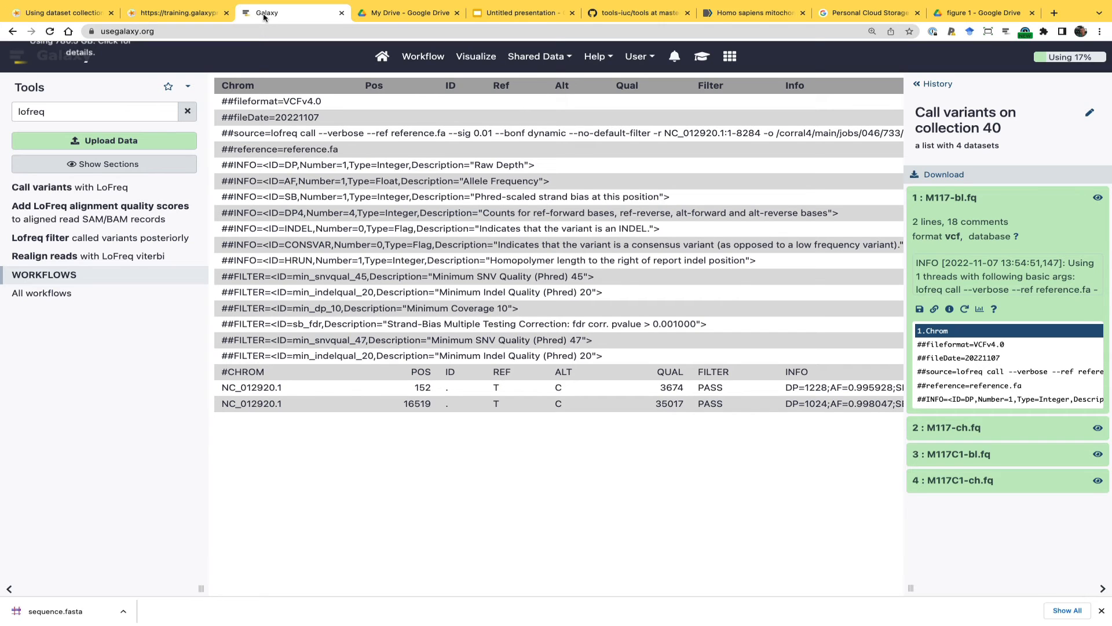
left_click(63, 17)
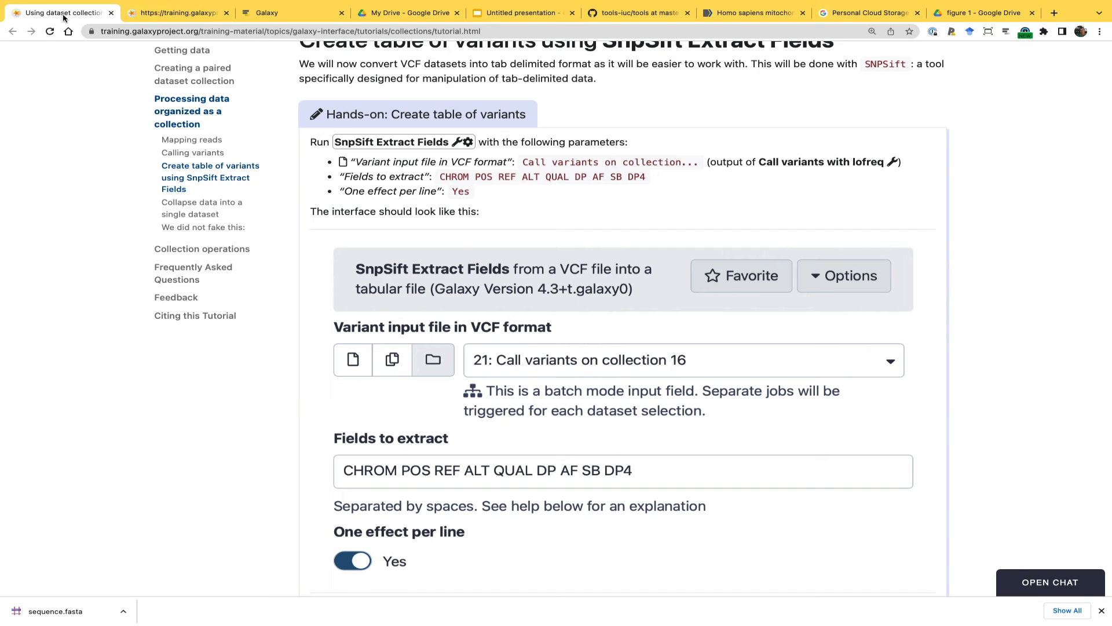
Return to Galaxy and open the Using dataset collections hands-on from its embedded training materials, under Using Galaxy and Managing your Data
left_click(263, 13)
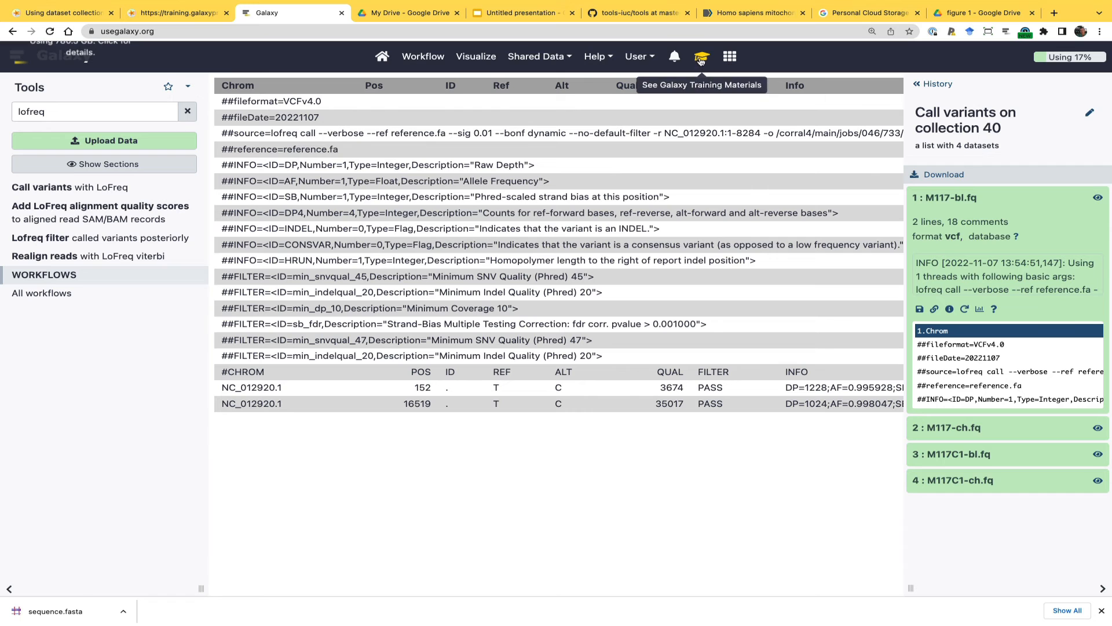
left_click(701, 61)
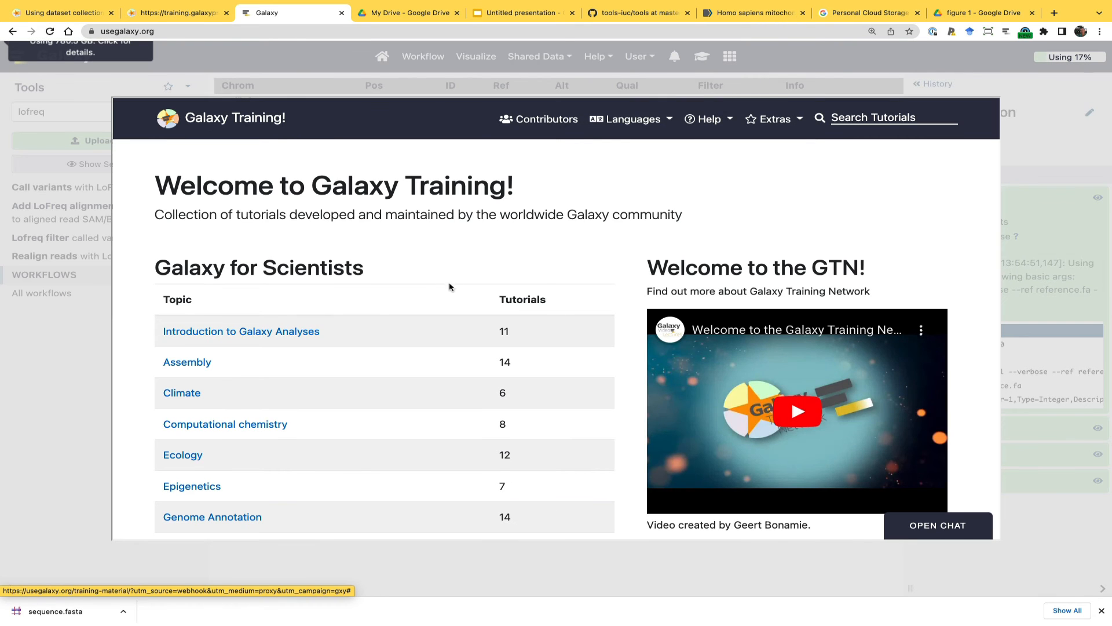
scroll(381, 332, "down", 7)
scroll(381, 332, "up", 1)
scroll(381, 332, "down", 8)
scroll(381, 332, "up", 1)
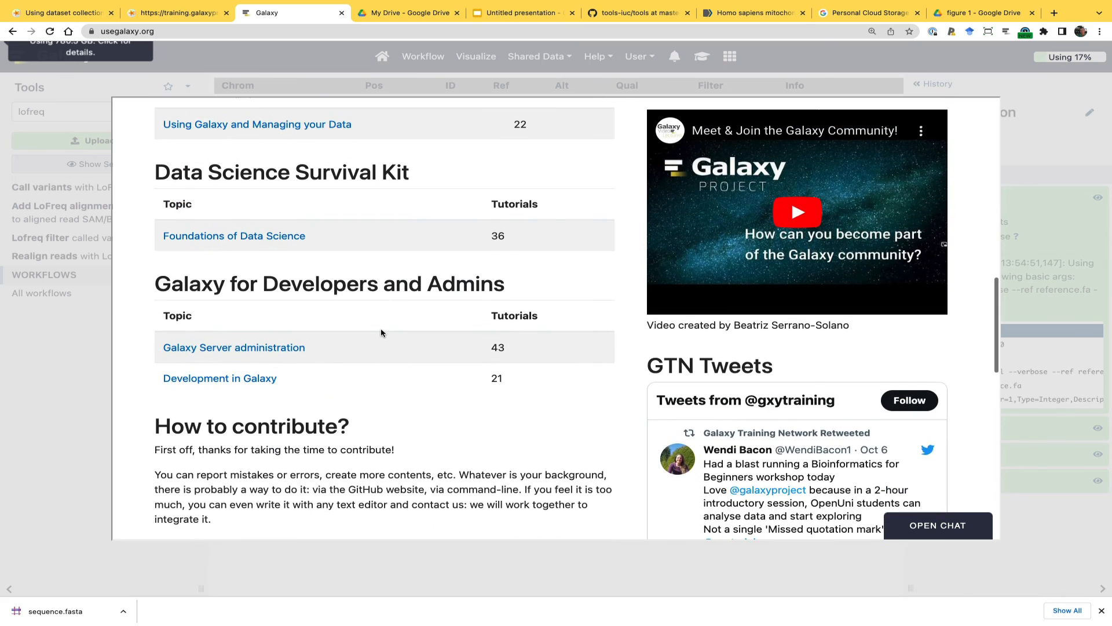
scroll(381, 332, "up", 2)
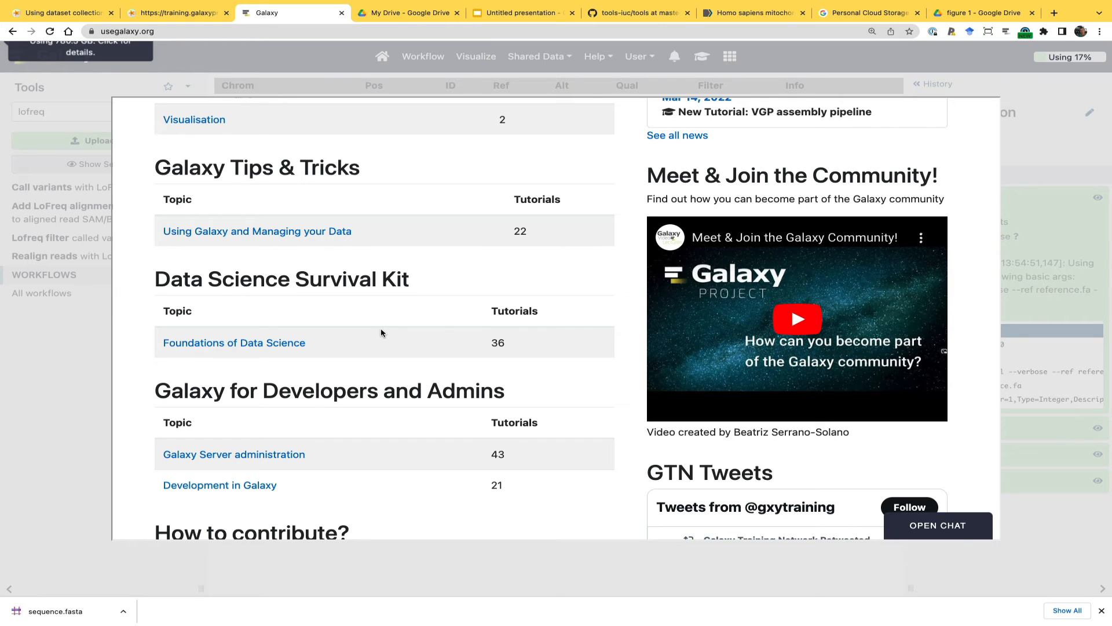
left_click(237, 233)
scroll(276, 391, "down", 8)
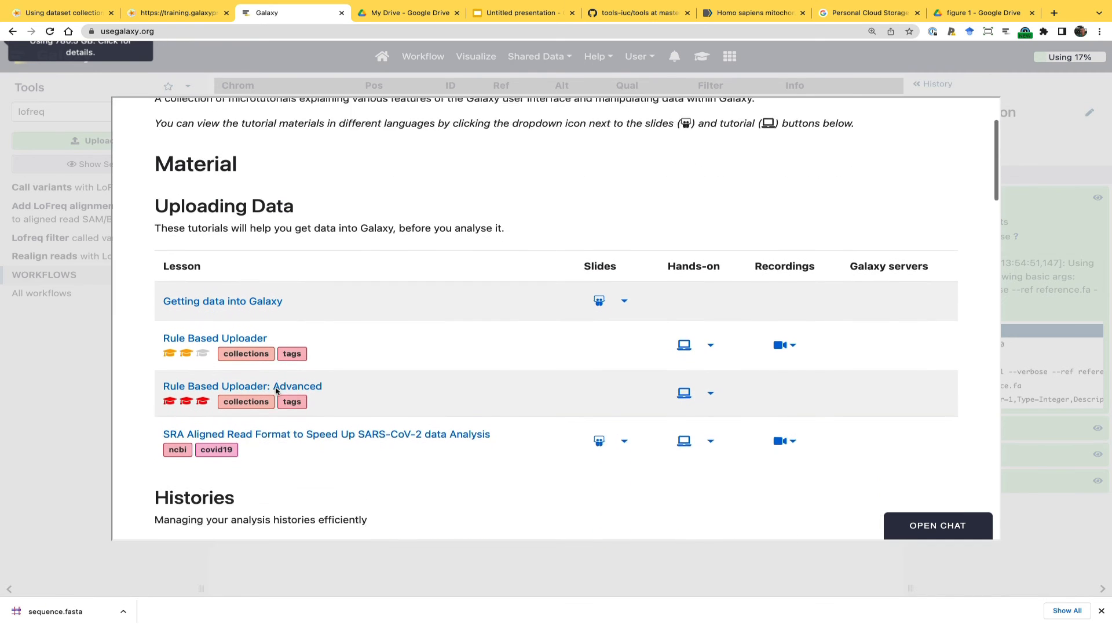
scroll(276, 391, "down", 3)
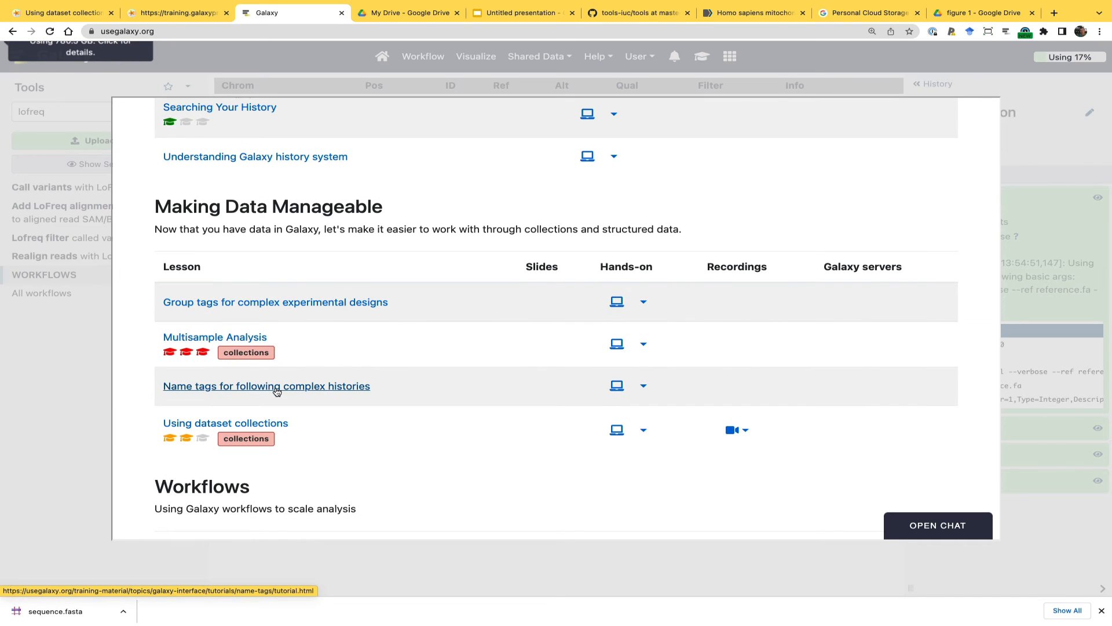
left_click(616, 431)
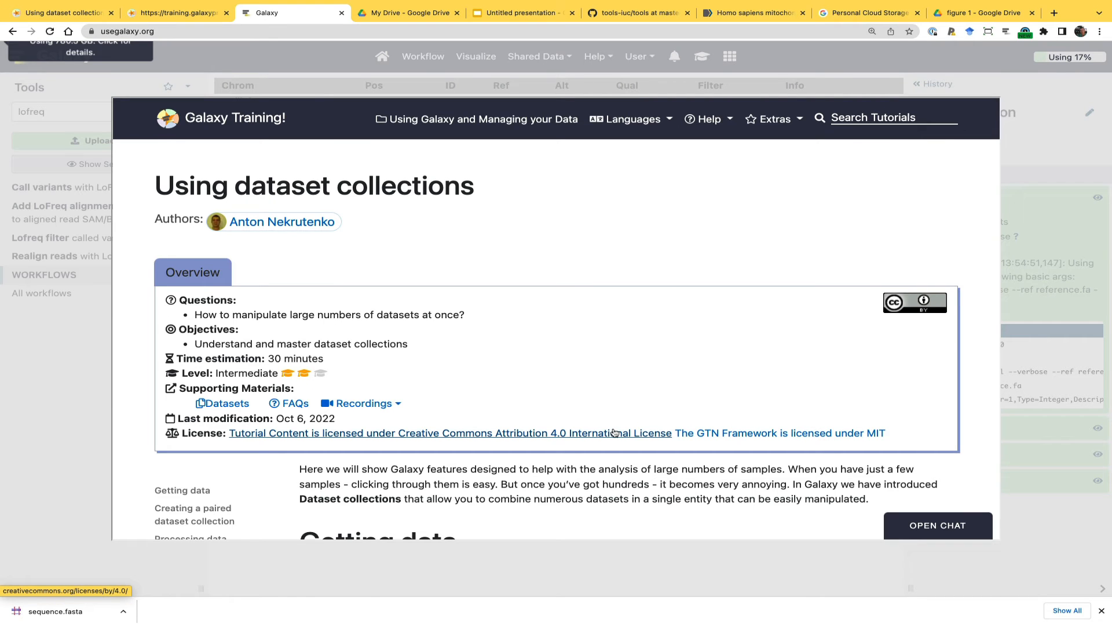
Find the Create table of variants using SnpSift Extract Fields section in the embedded tutorial and read its parameters
scroll(617, 435, "down", 15)
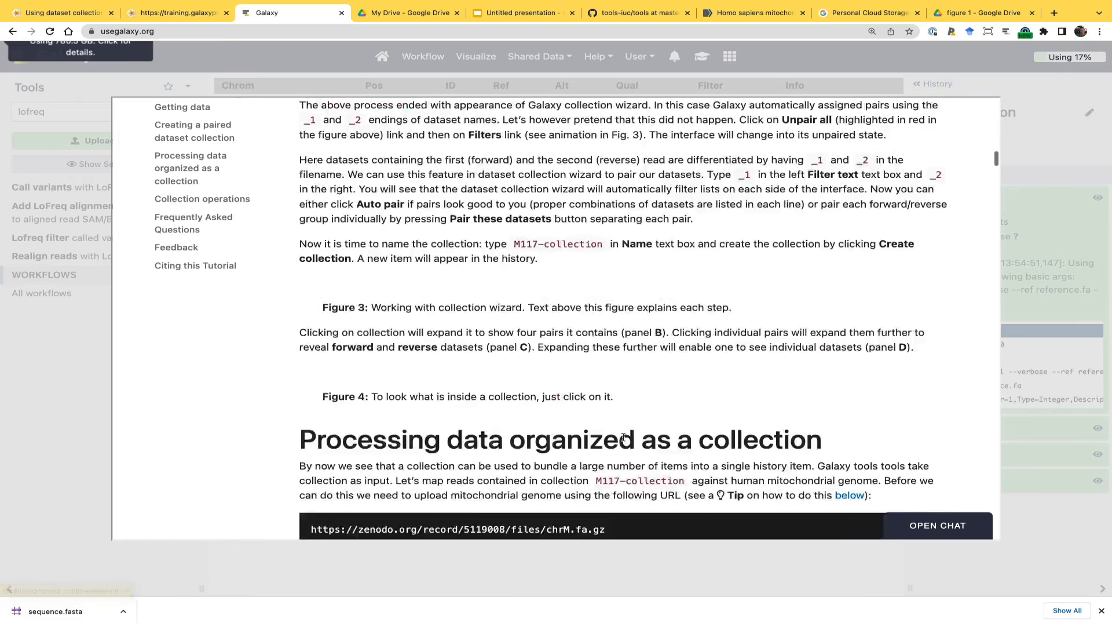
scroll(624, 440, "down", 20)
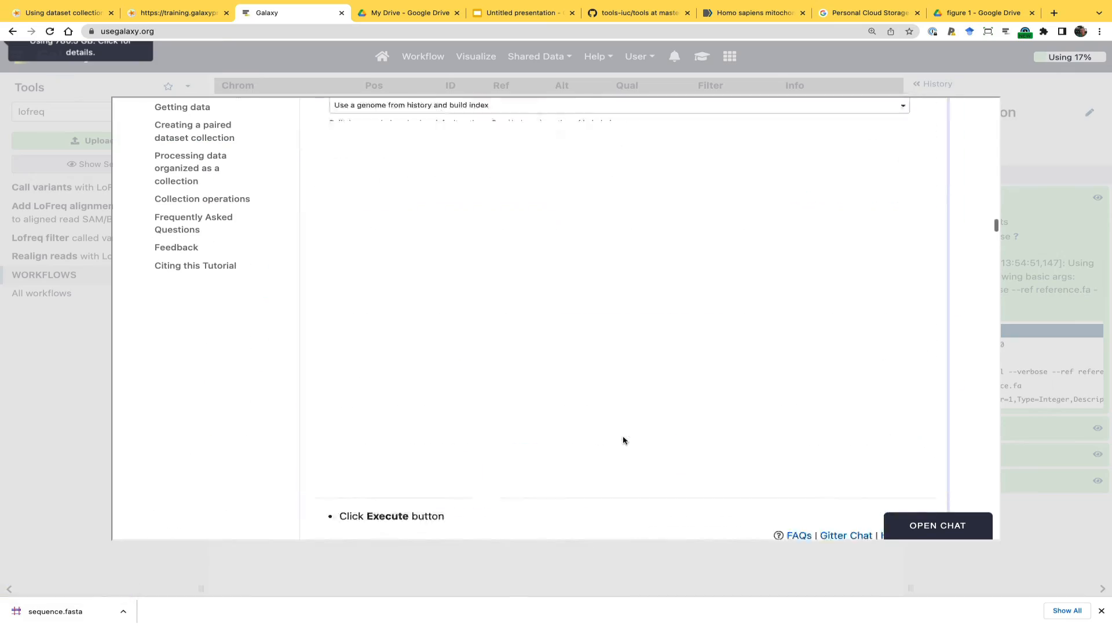
scroll(625, 440, "down", 8)
scroll(624, 441, "up", 3)
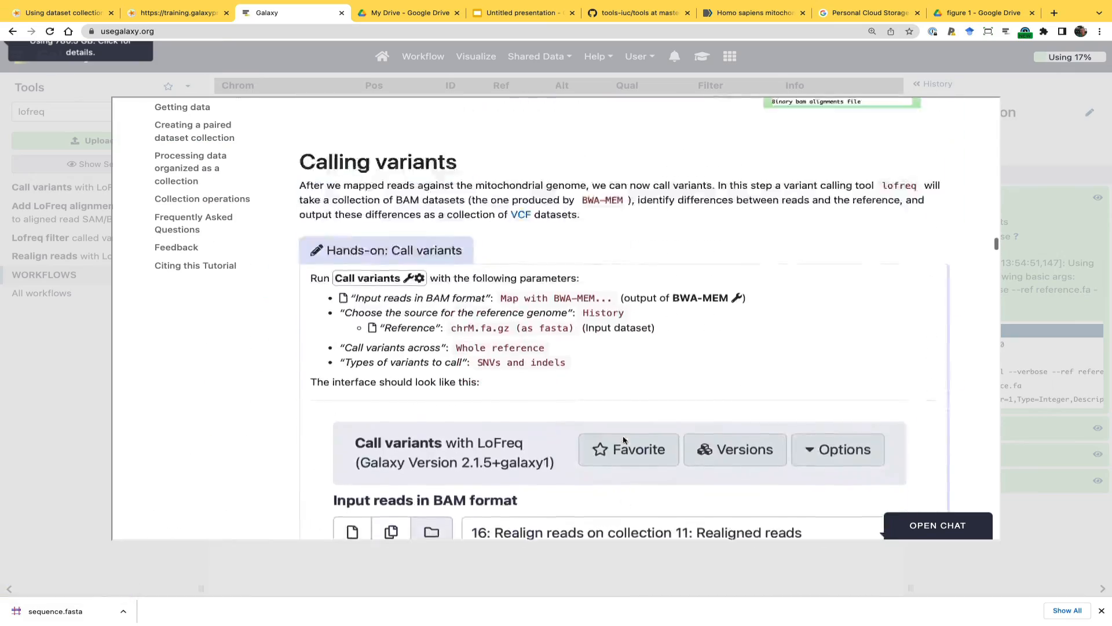
scroll(623, 439, "down", 12)
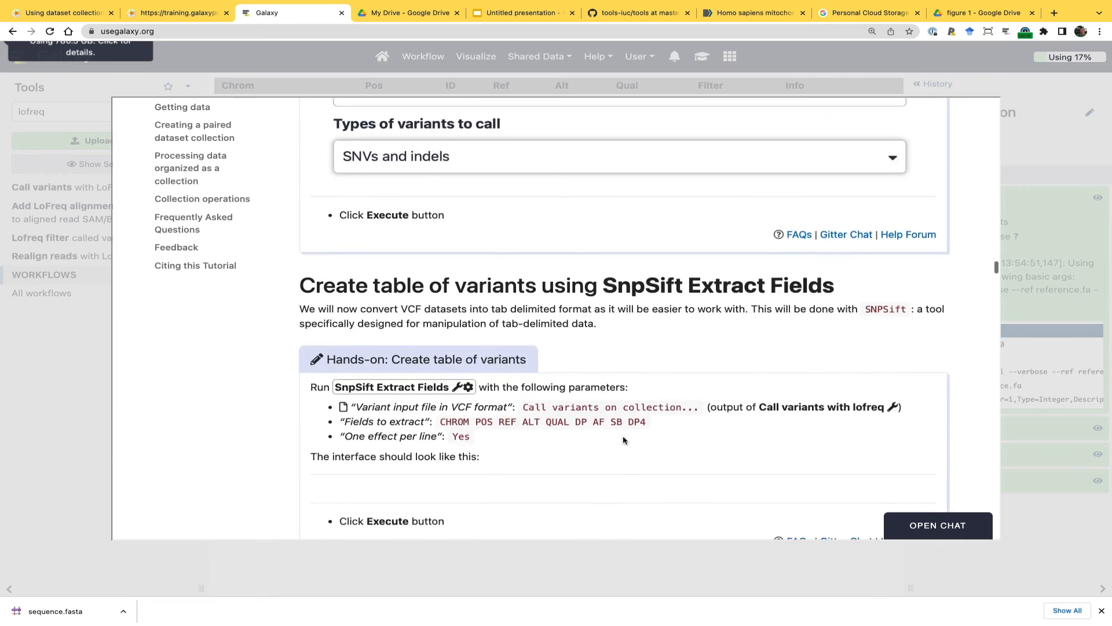
scroll(624, 440, "down", 5)
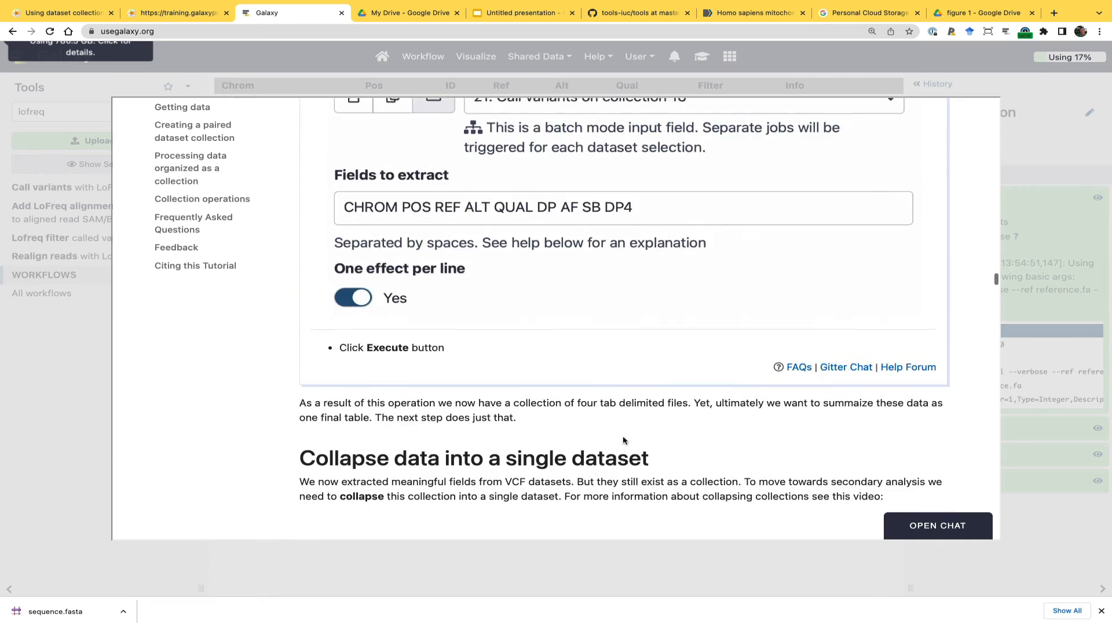
scroll(623, 437, "up", 7)
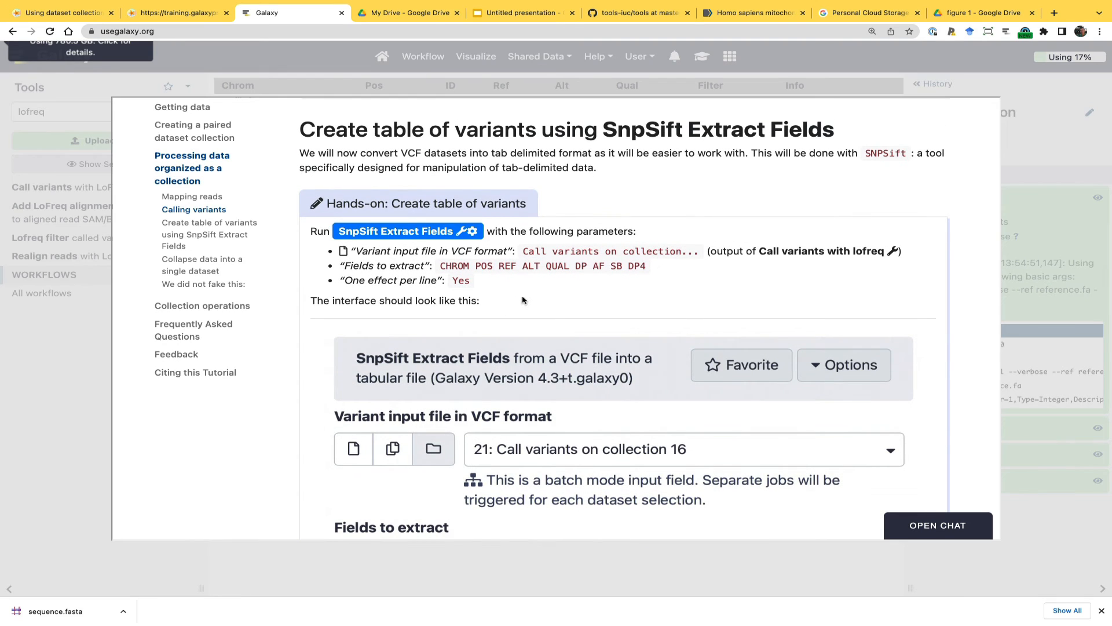
scroll(523, 299, "up", 6)
scroll(524, 300, "down", 4)
scroll(524, 299, "down", 1)
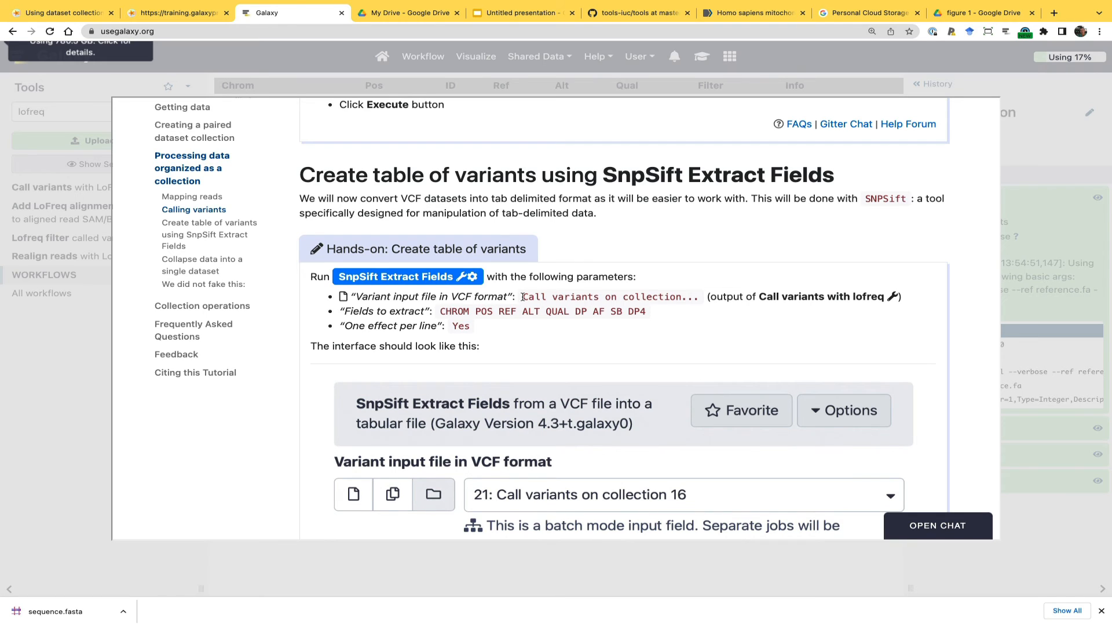
Close the embedded training materials and search the Galaxy tools for snpeff
left_click(43, 341)
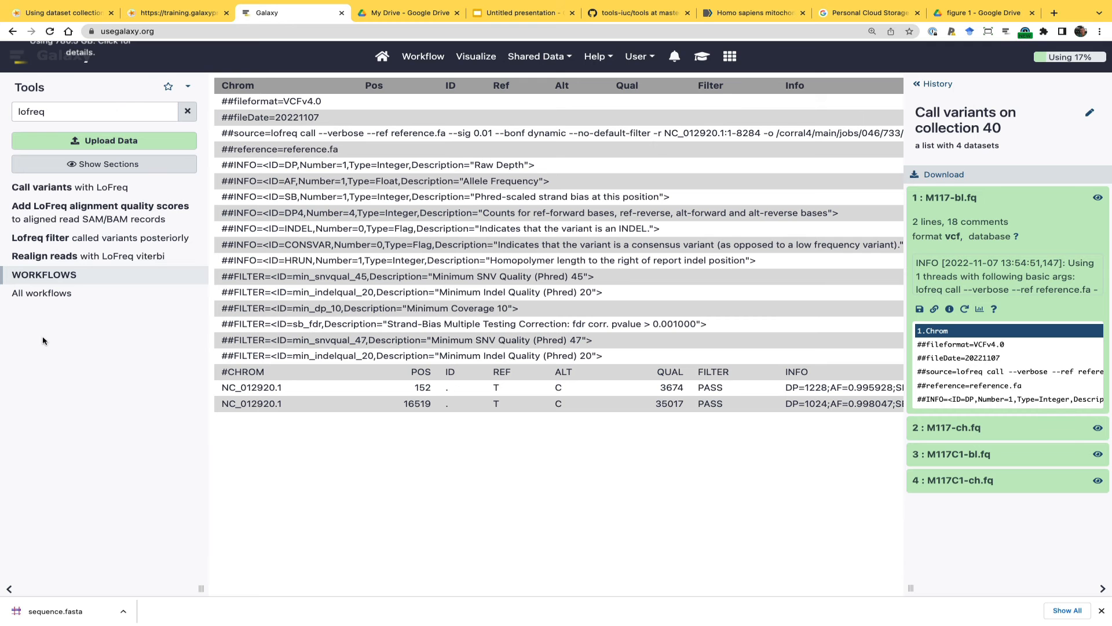
double_click(90, 109)
type("s")
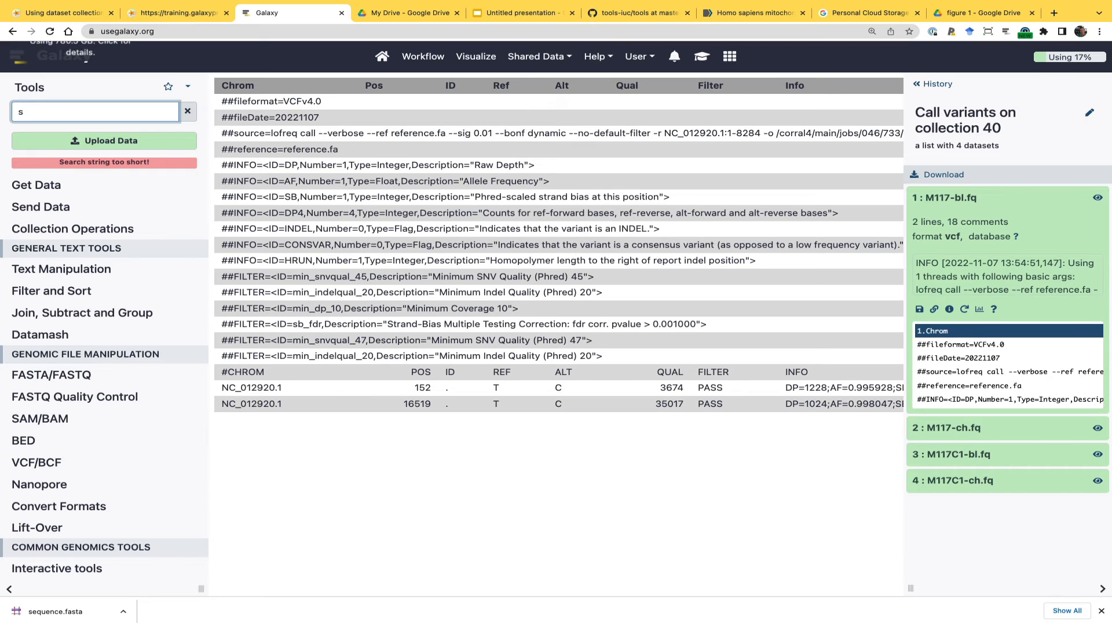
type("npeff")
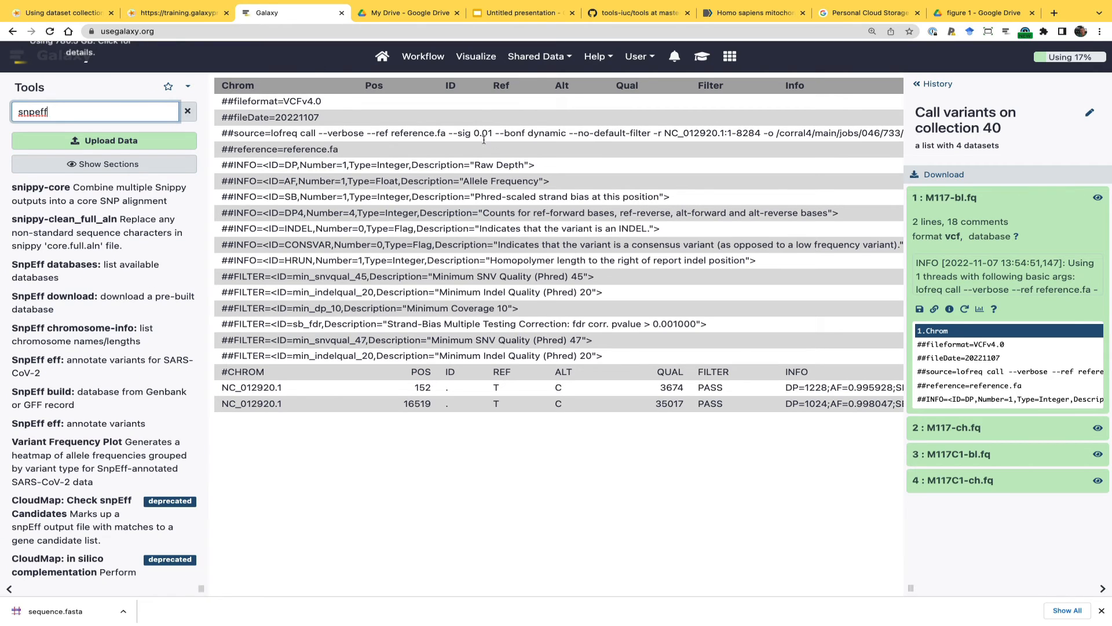
Launch SnpSift Extract Fields from the embedded tutorial and use the Call variants collection 45 as its VCF input
left_click(702, 56)
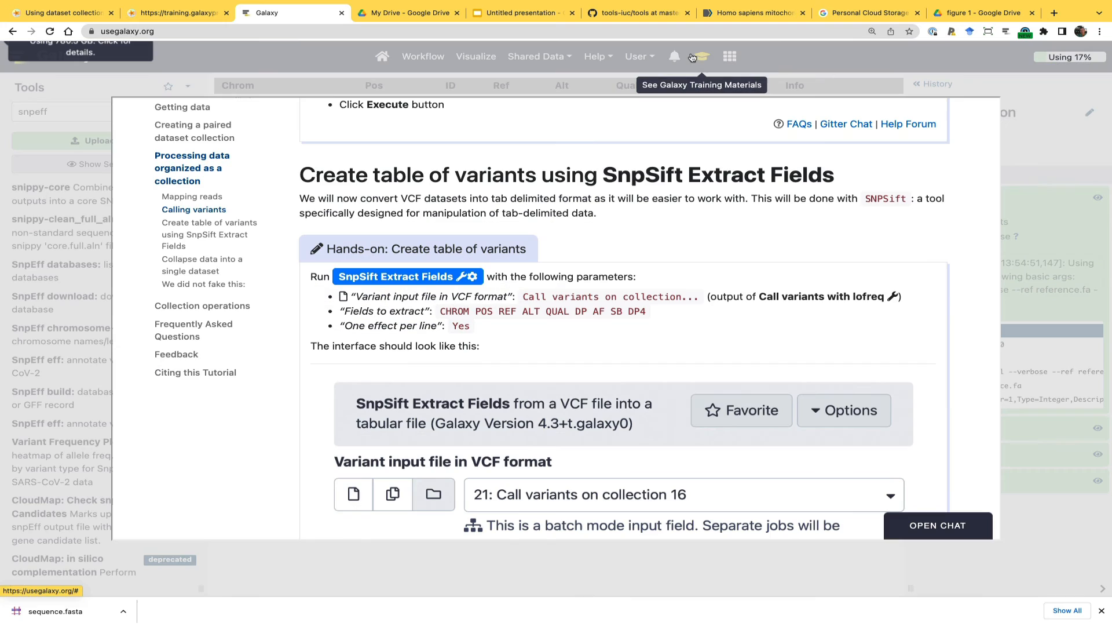
left_click(377, 278)
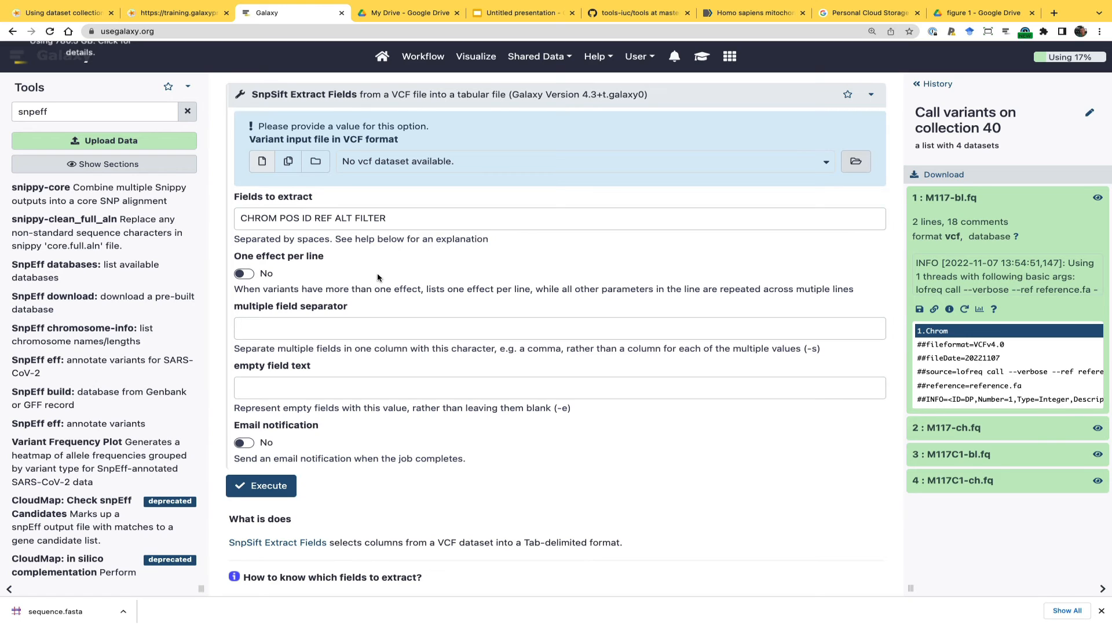
left_click(317, 165)
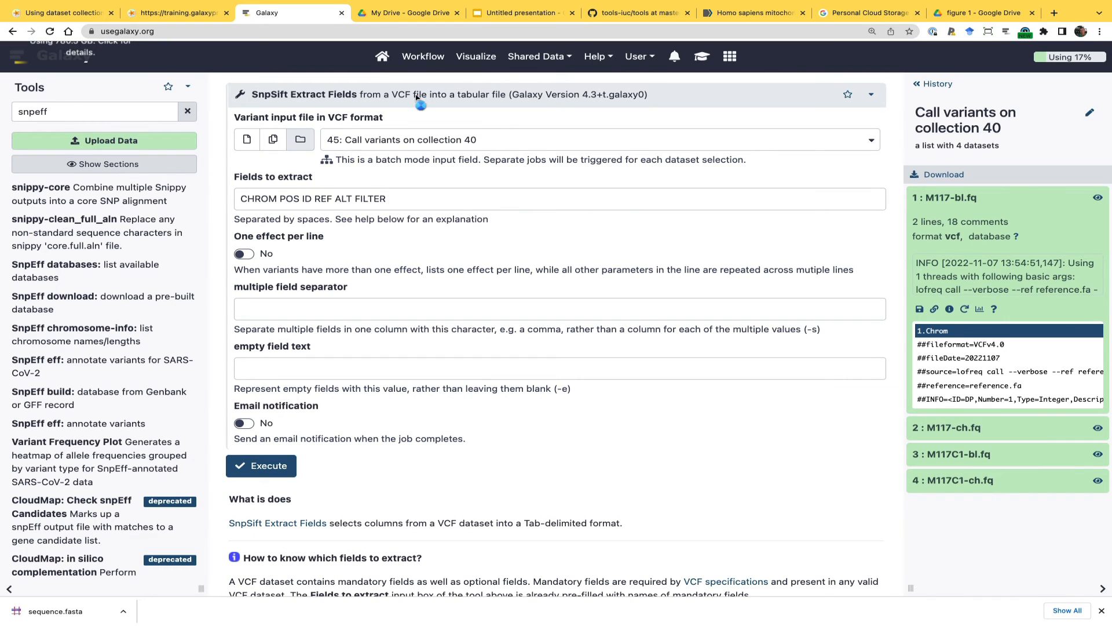
Copy CHROM POS REF ALT QUAL DP AF SB DP4 from the embedded tutorial into the fields to extract, and execute SnpSift Extract Fields
left_click(702, 56)
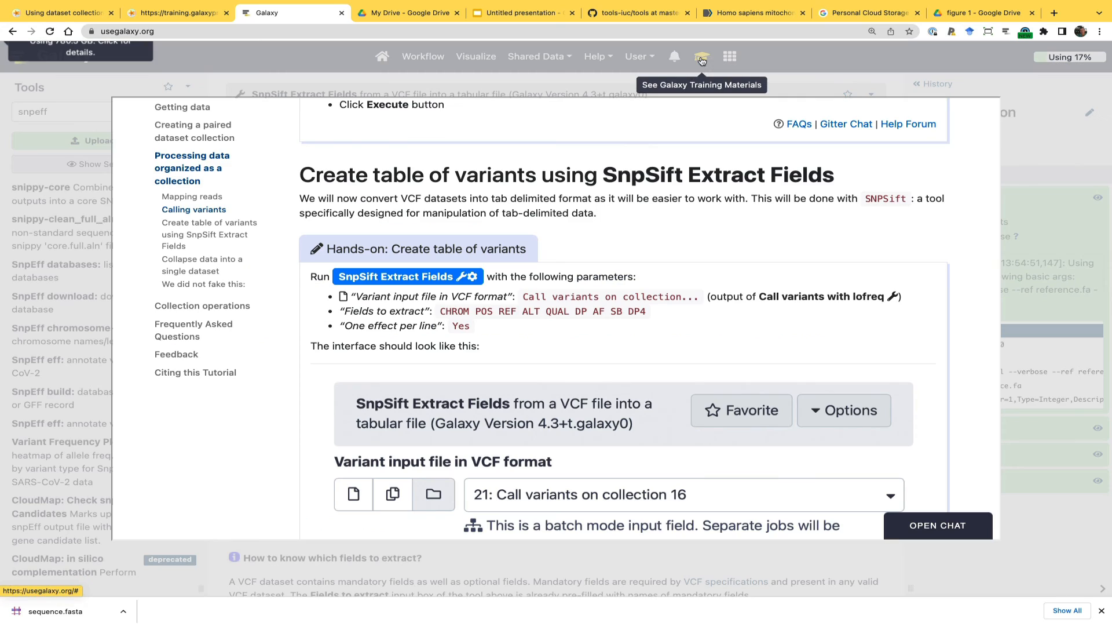
double_click(455, 311)
triple_click(455, 311)
left_click(443, 312)
left_click_drag(440, 313, 646, 316)
key("ctrl+c")
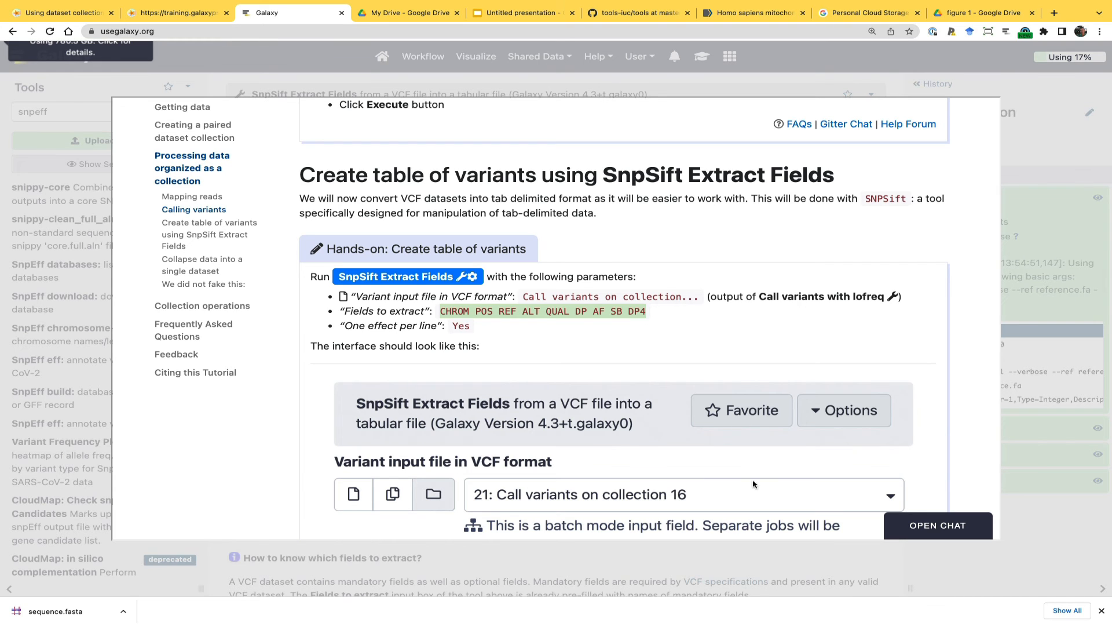
left_click(737, 567)
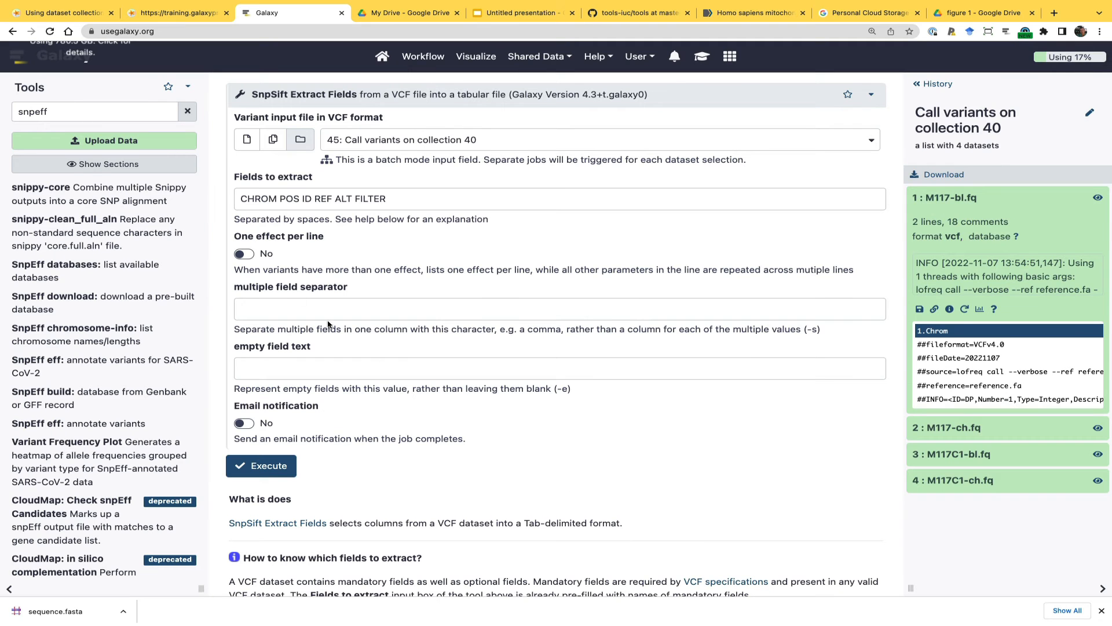
double_click(412, 198)
left_click(412, 199)
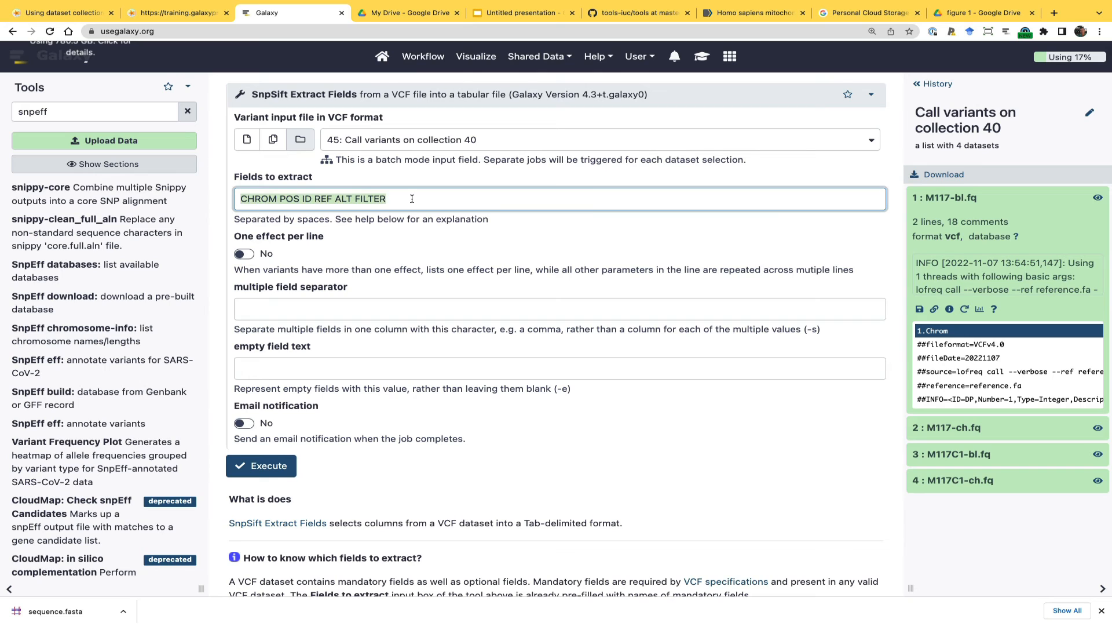
key("ctrl+v")
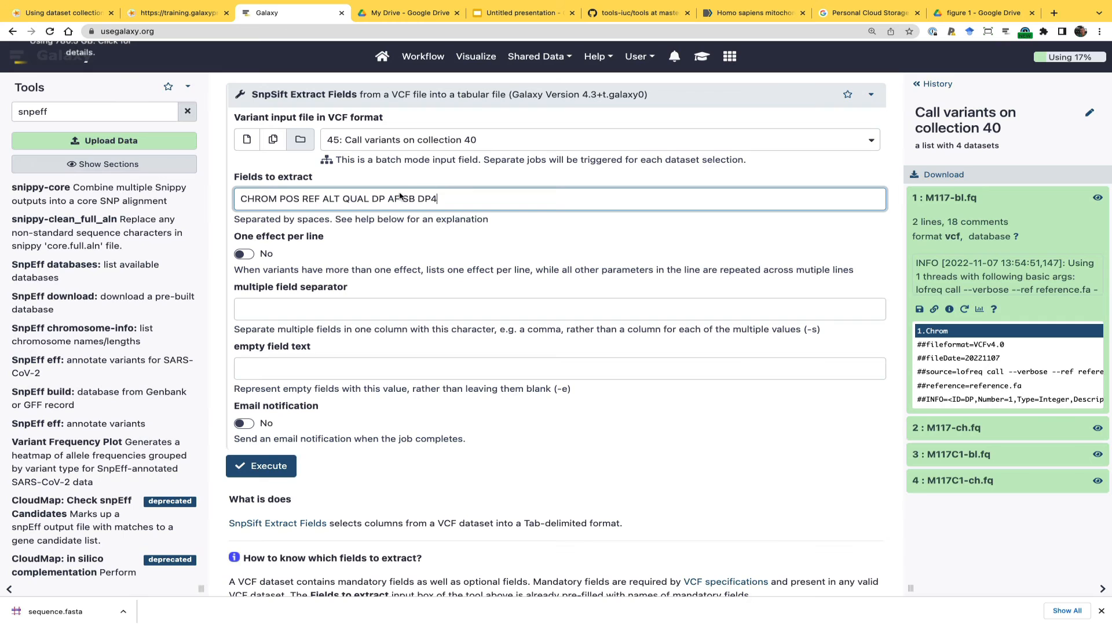
left_click(937, 84)
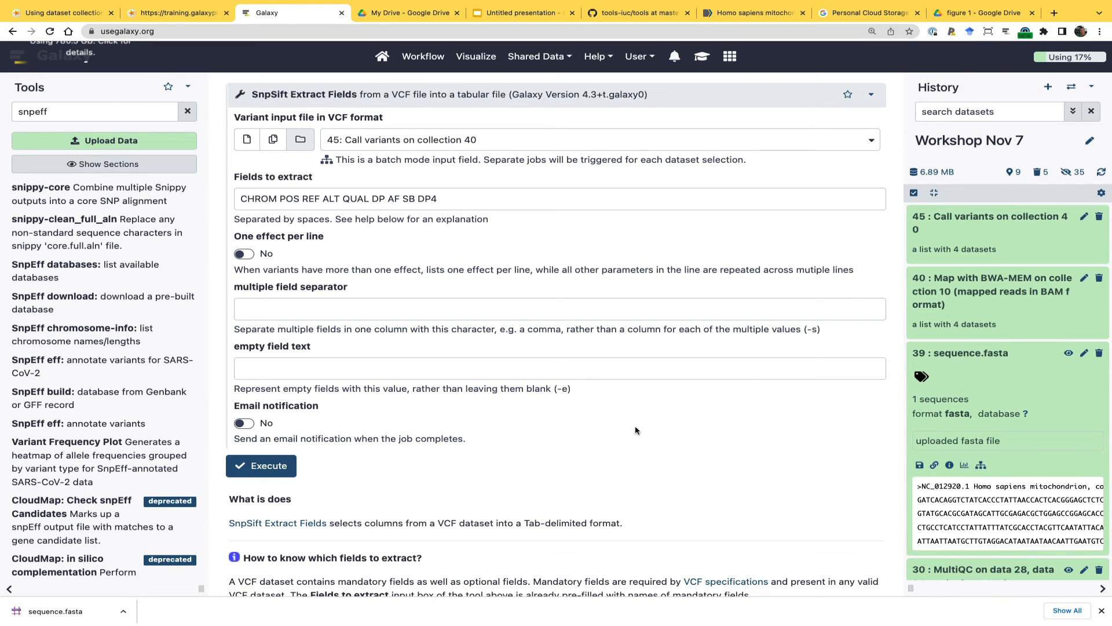
left_click(266, 467)
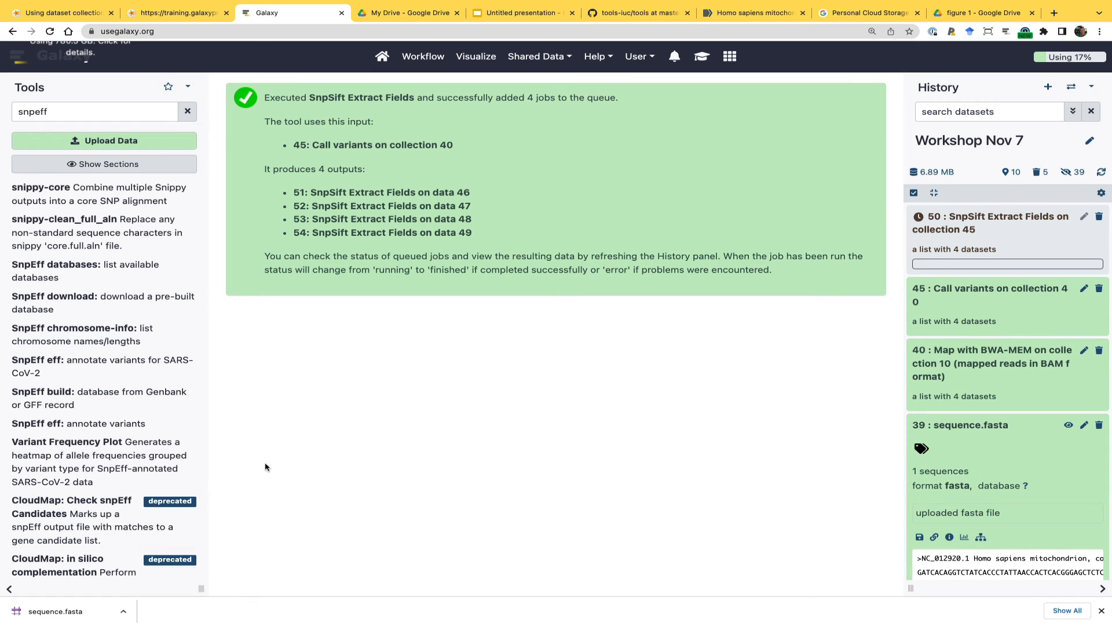
Look at the collection lifecycle diagram and recheck the SnpSift Extract Fields parameters in Galaxy's embedded tutorial
left_click(194, 13)
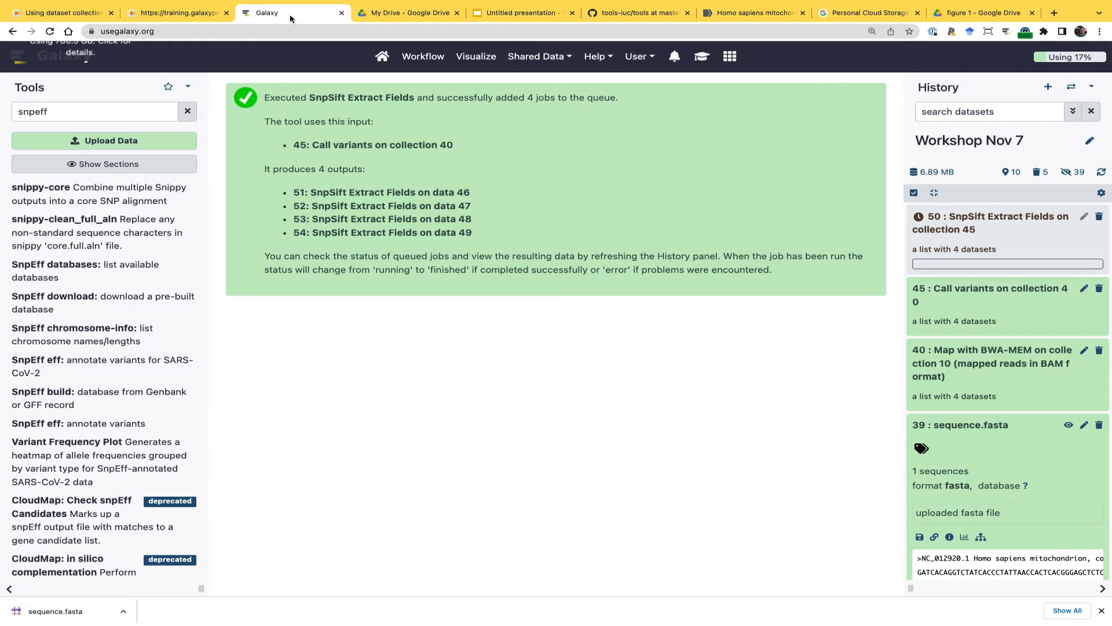
left_click(297, 14)
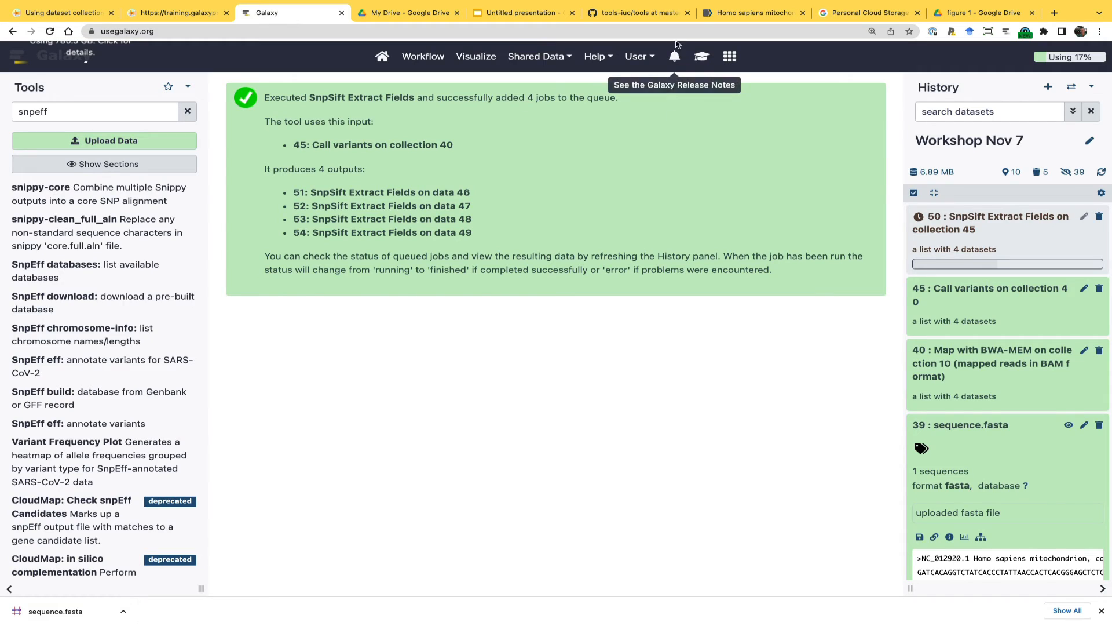
left_click(702, 56)
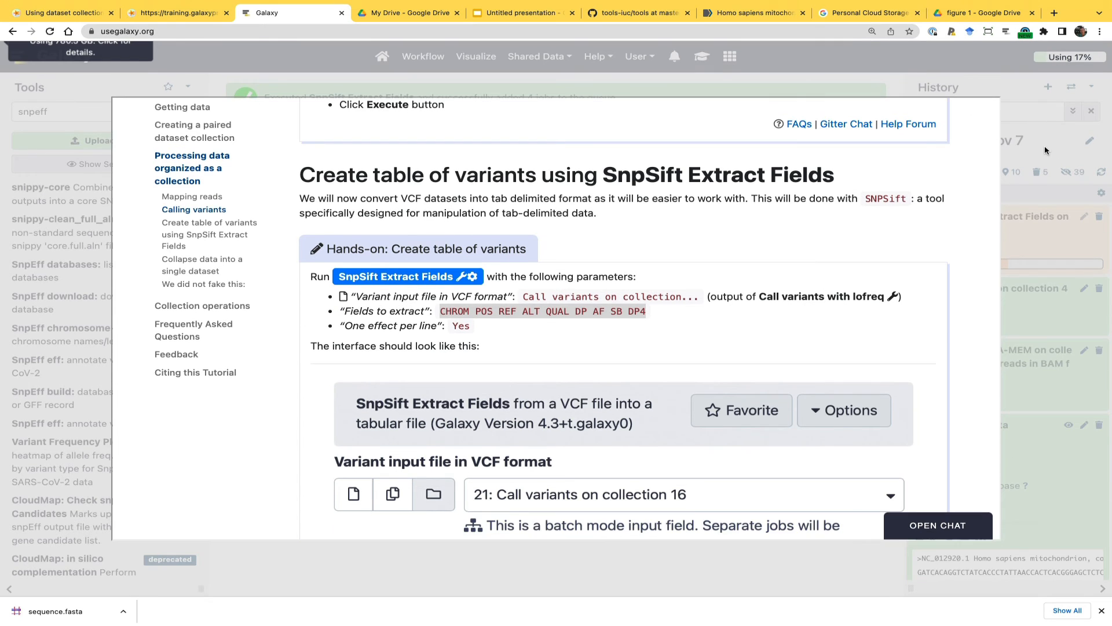
left_click(1044, 148)
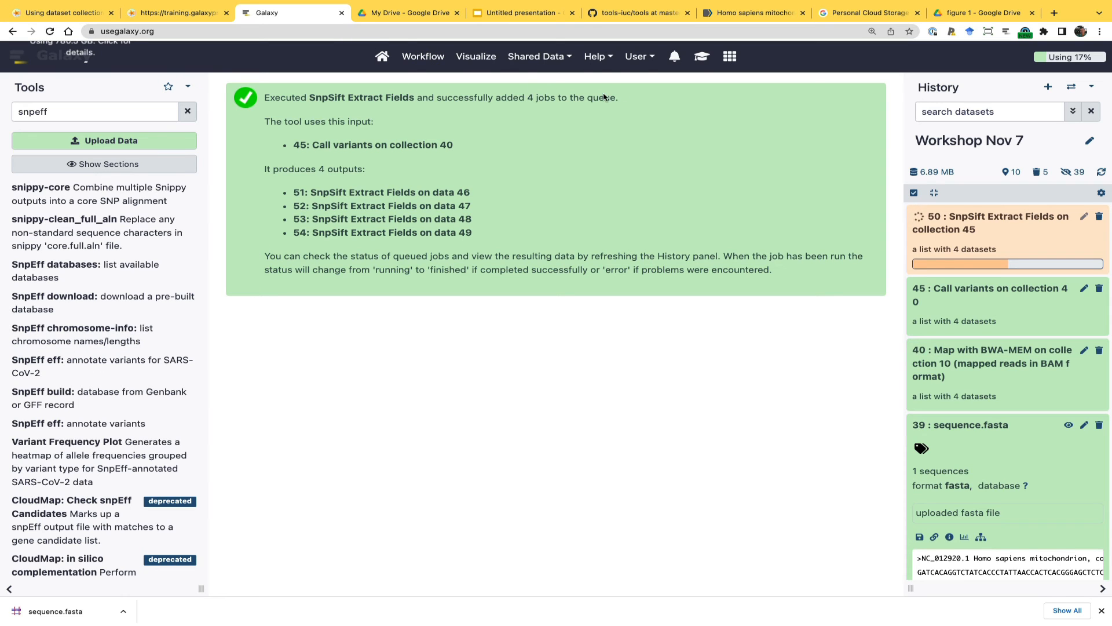
Launch SnpSift Extract Fields again from the embedded tutorial and set the fields to extract to CHROM POS REF ALT QUAL DP AF SB DP4
left_click(702, 56)
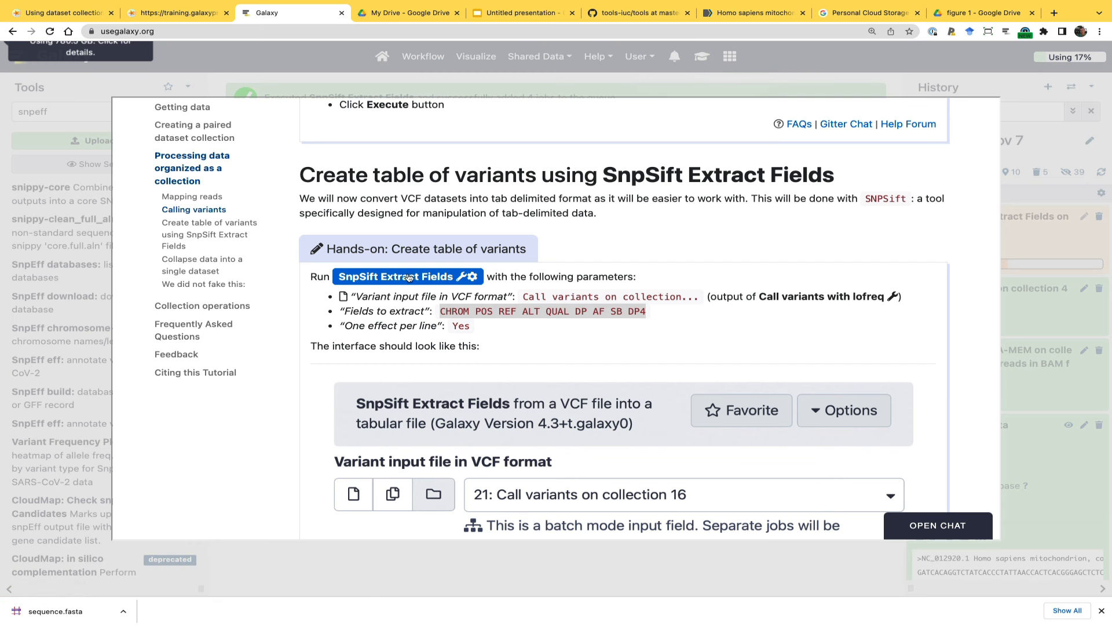
left_click(407, 278)
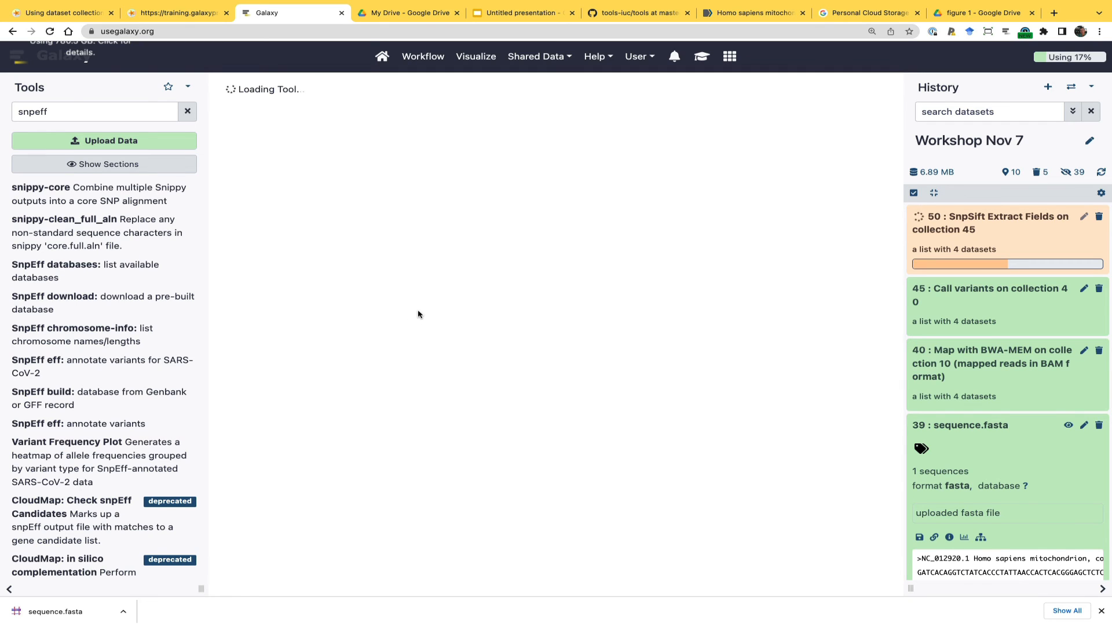
double_click(406, 225)
double_click(407, 225)
left_click(406, 231)
left_click(406, 218)
key("ctrl+a")
key("ctrl+v")
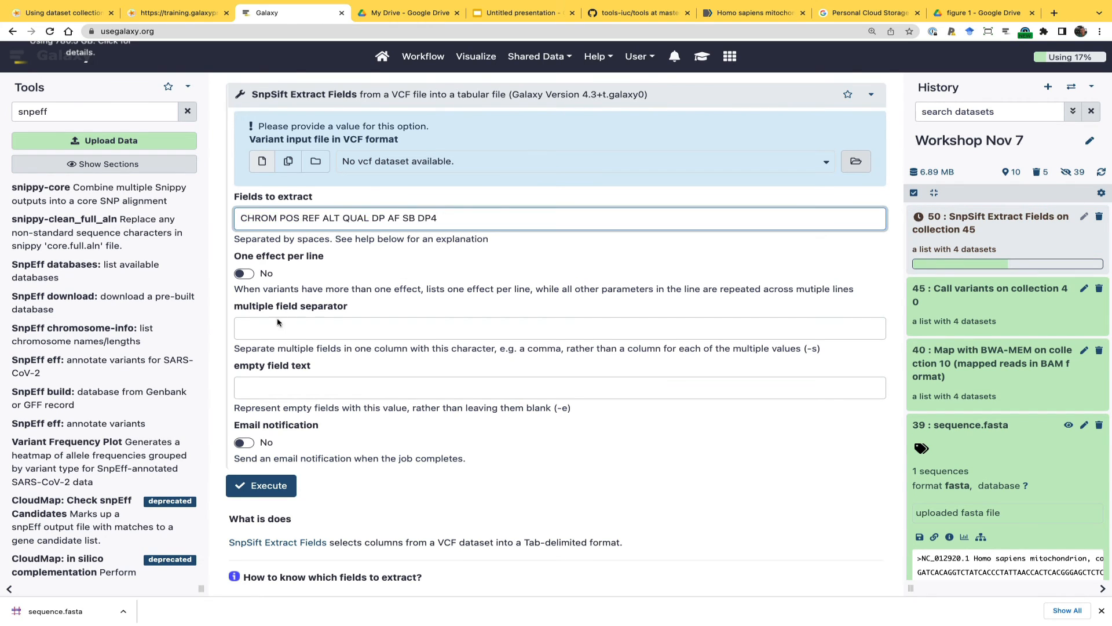
Execute SnpSift Extract Fields on the Call variants collection 45 with one effect per line set to Yes
left_click(251, 275)
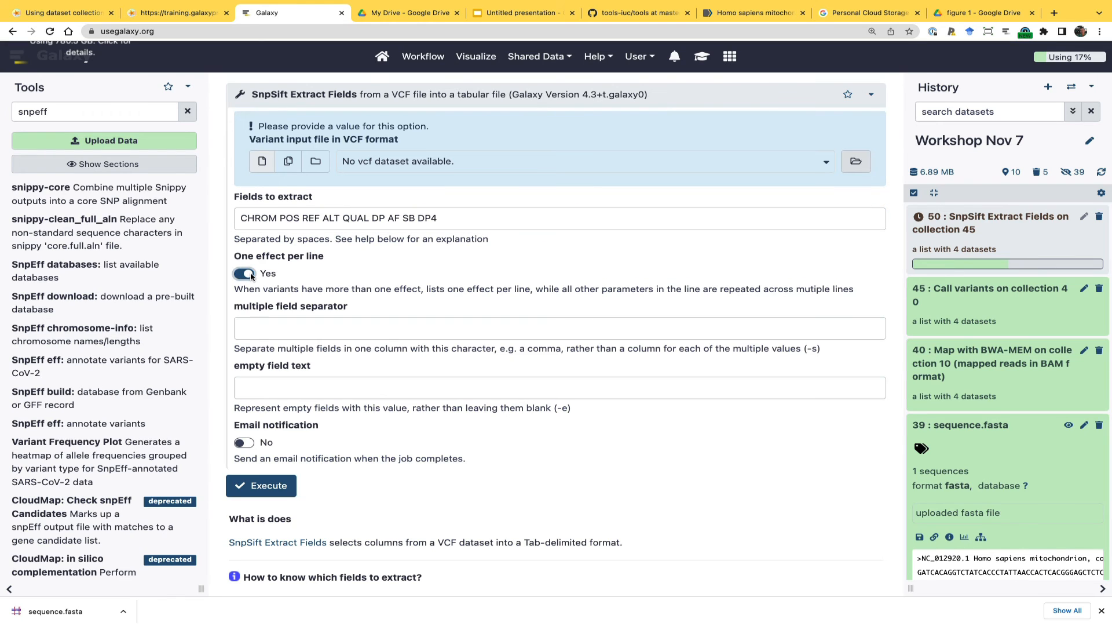
left_click(265, 487)
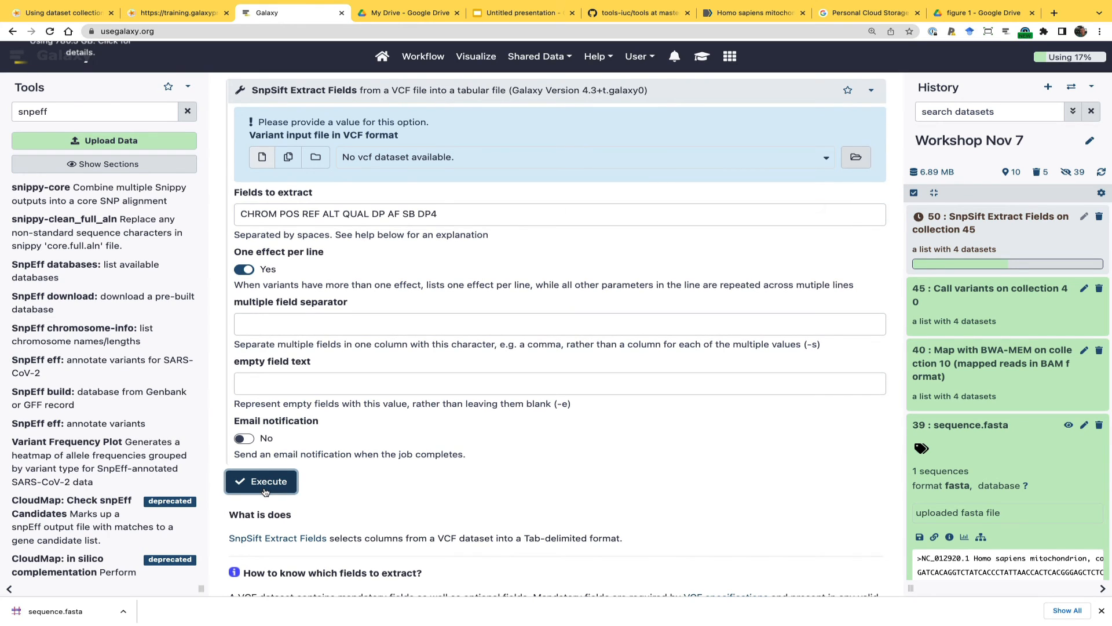
left_click(316, 158)
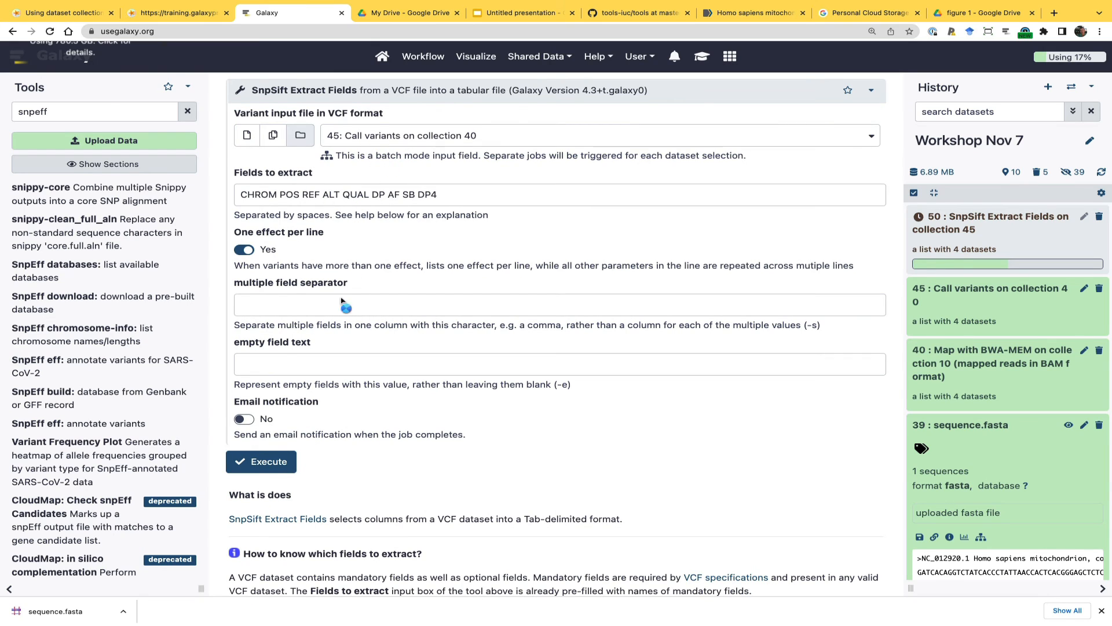
left_click(266, 463)
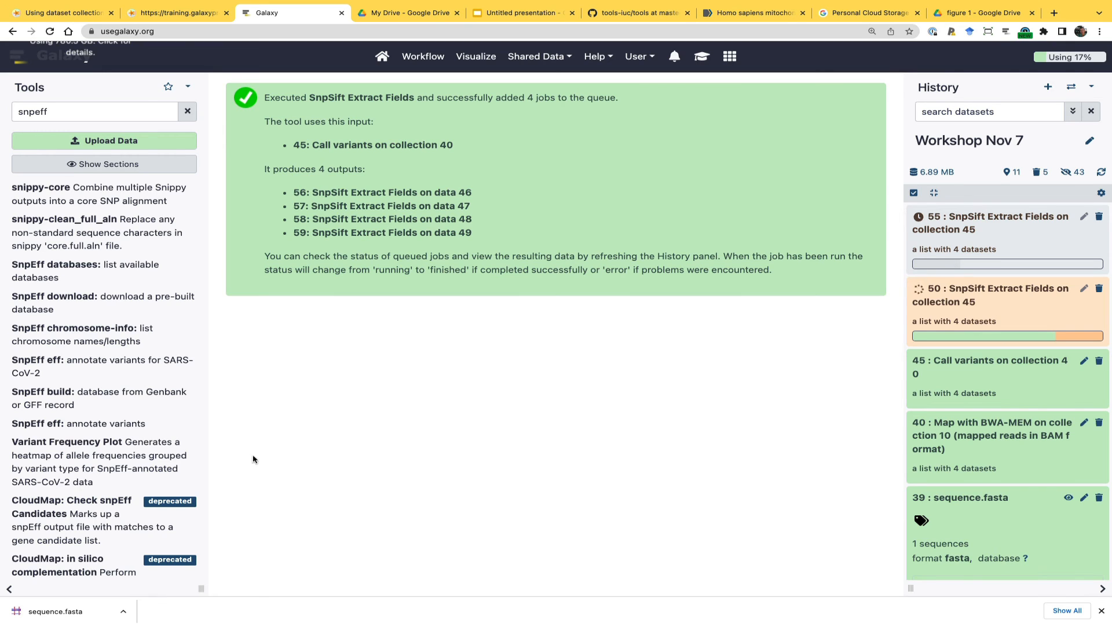
Return to the collection lifecycle diagram and examine its Collapse collection stage
left_click(183, 19)
scroll(349, 315, "down", 2)
scroll(349, 314, "down", 1)
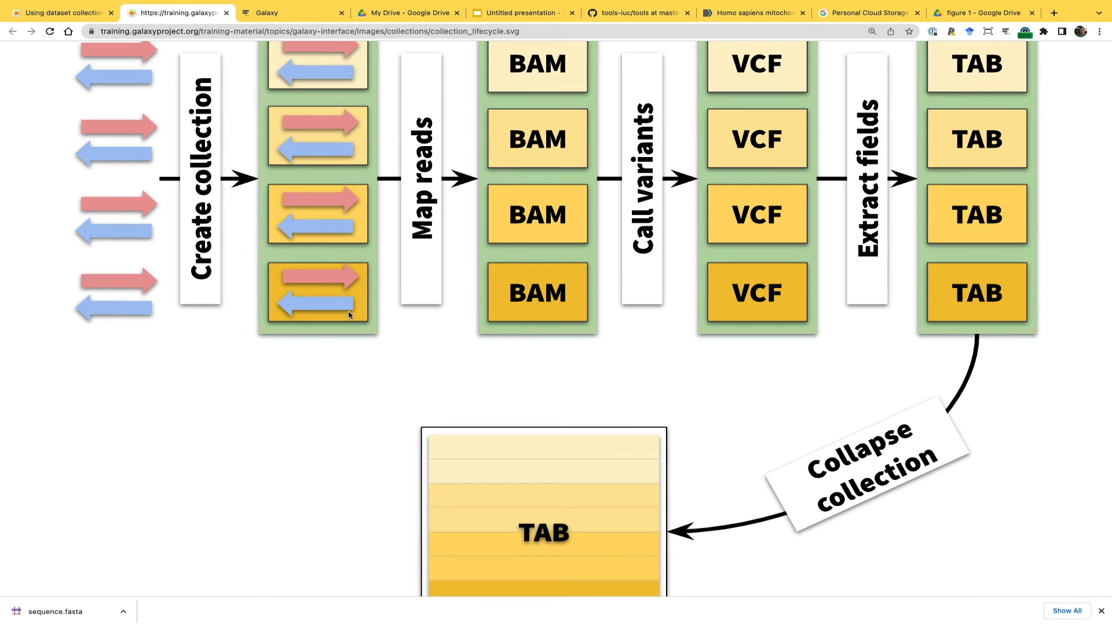
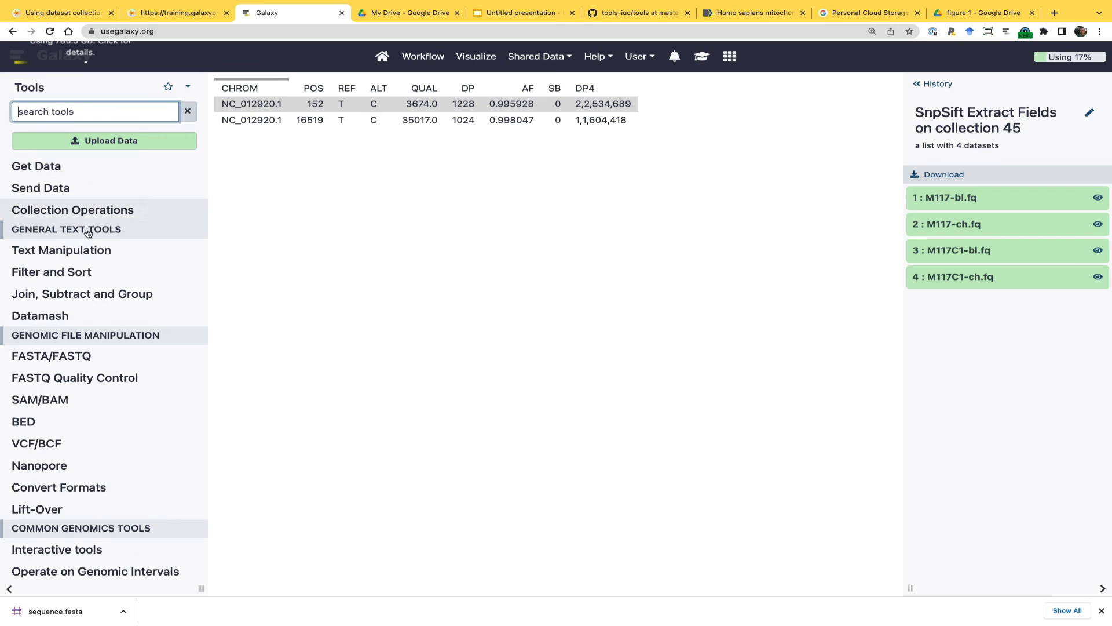
Return to the list of history datasets and open the Collapse Collection tool from the collection operations
left_click(96, 211)
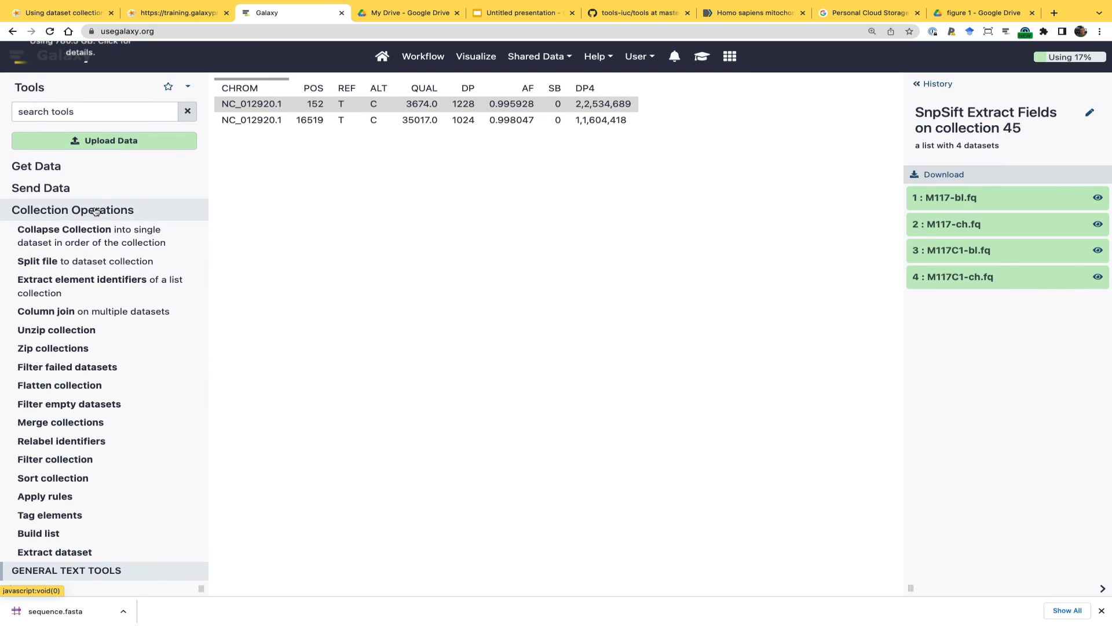
scroll(96, 211, "down", 1)
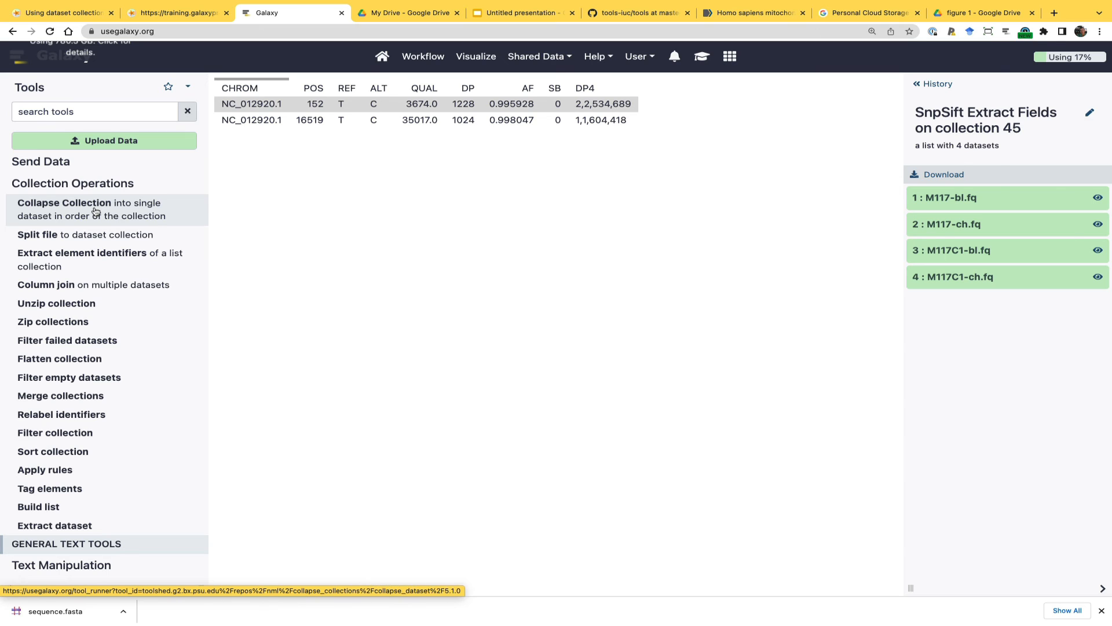
left_click(927, 83)
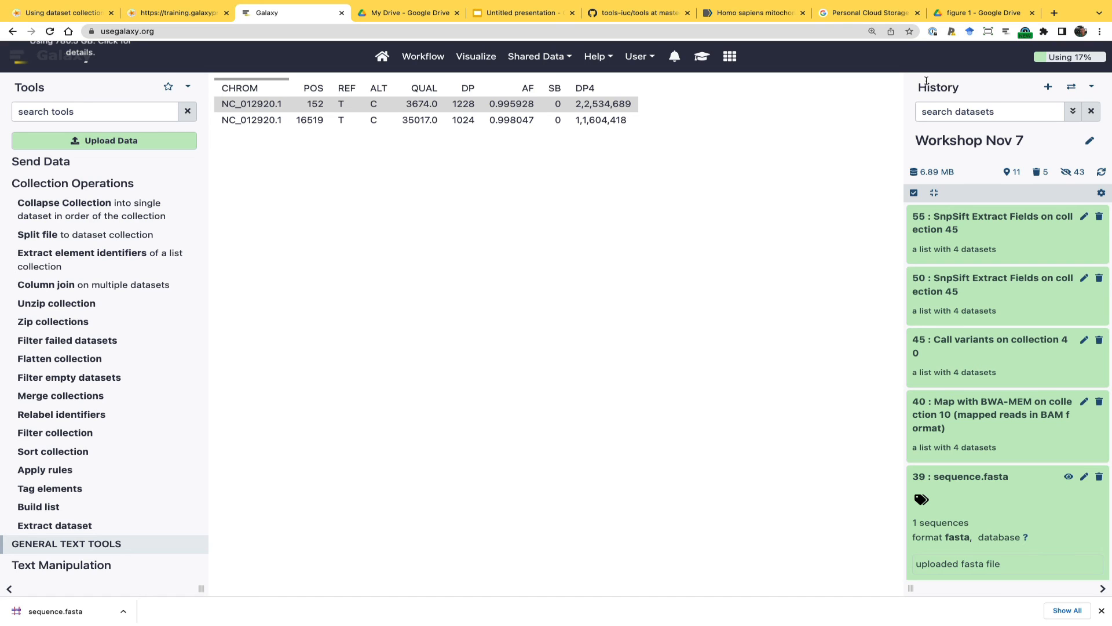
left_click(113, 208)
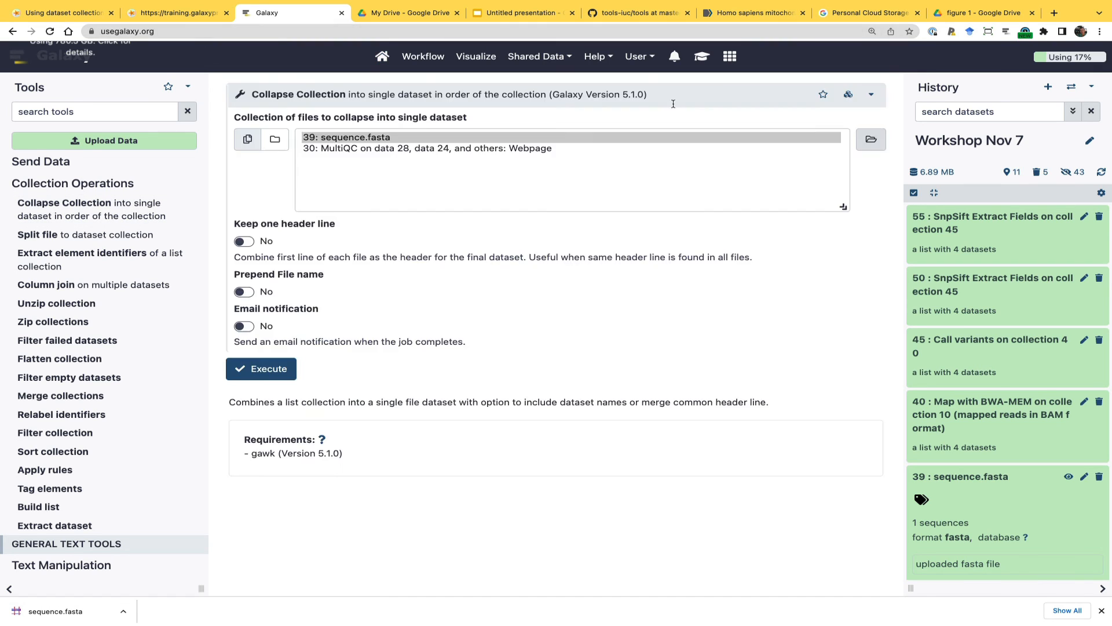
Look up the Collapse collection section in the embedded tutorial and examine its diagram of the Prepend File name options
left_click(702, 58)
scroll(563, 313, "down", 15)
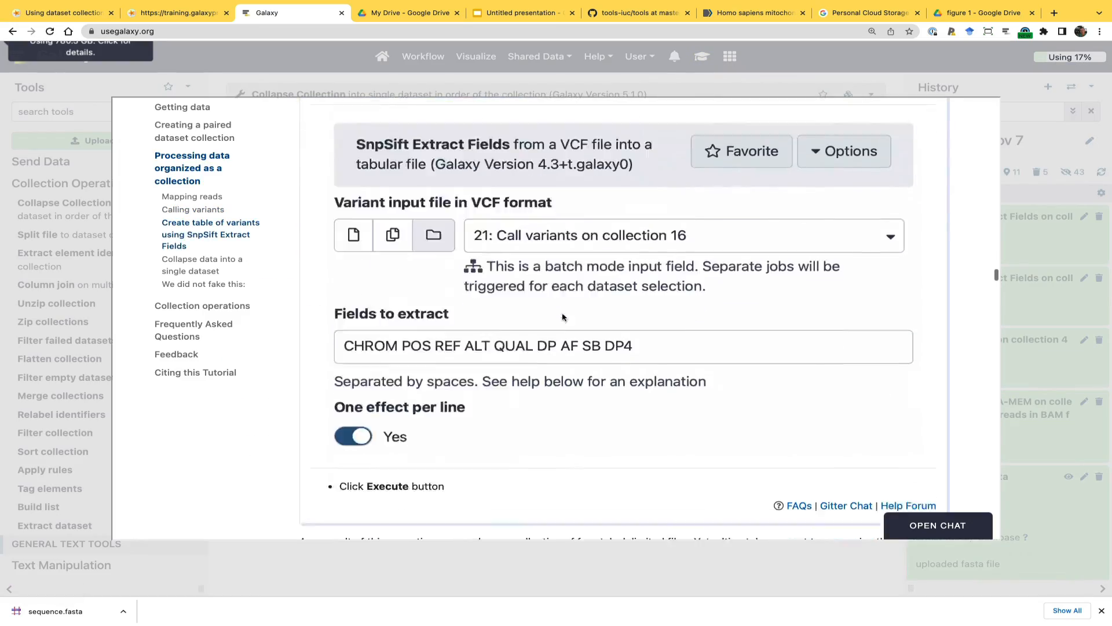
scroll(563, 313, "down", 20)
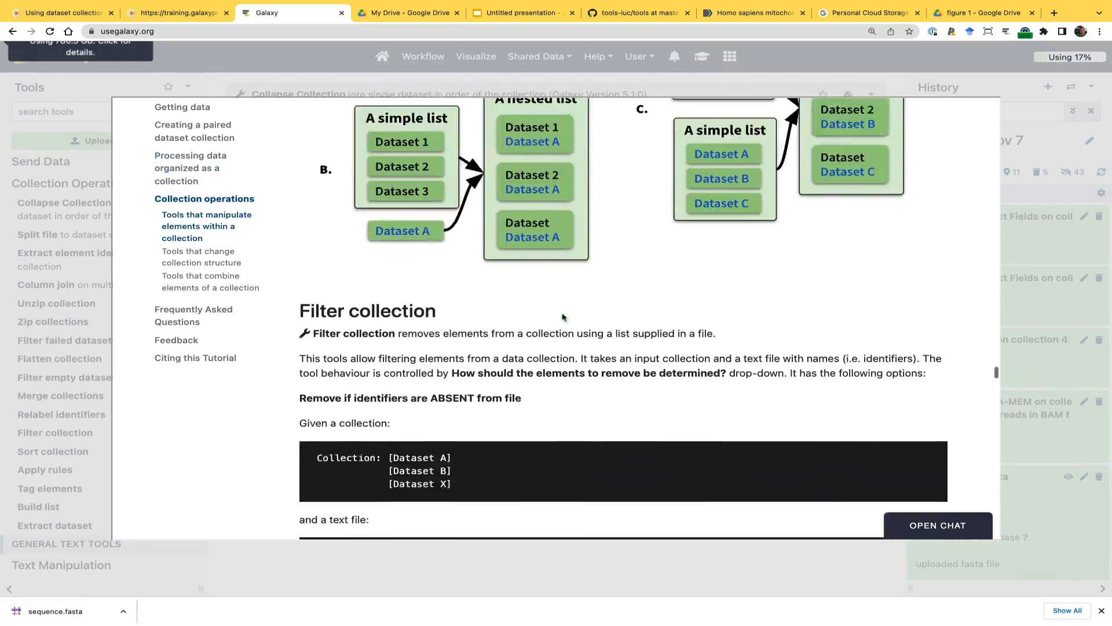
scroll(563, 317, "down", 20)
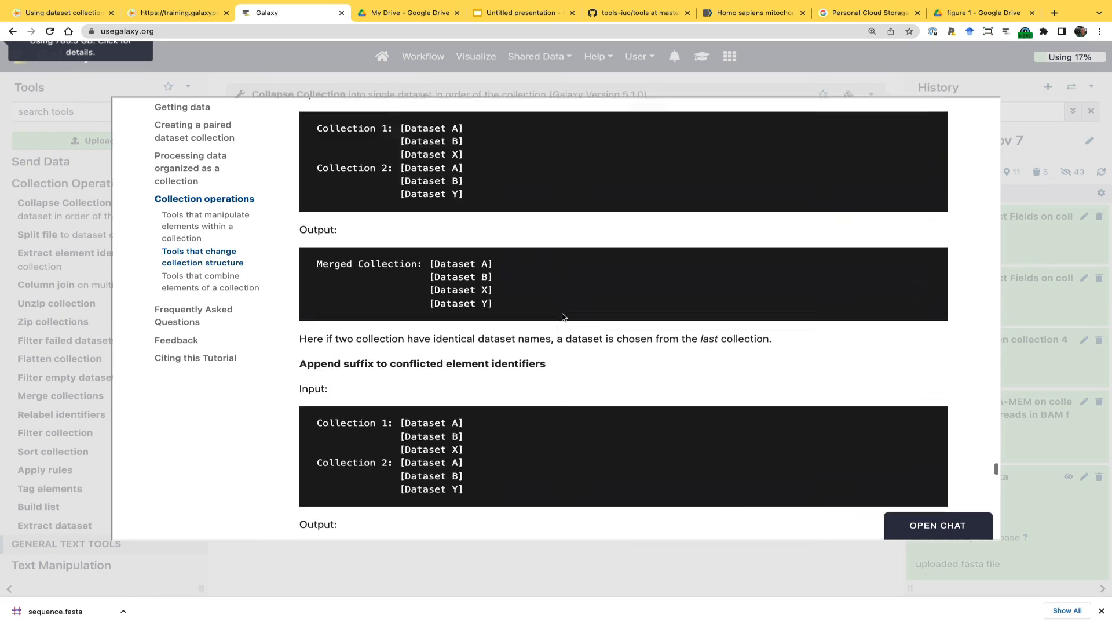
scroll(563, 317, "down", 15)
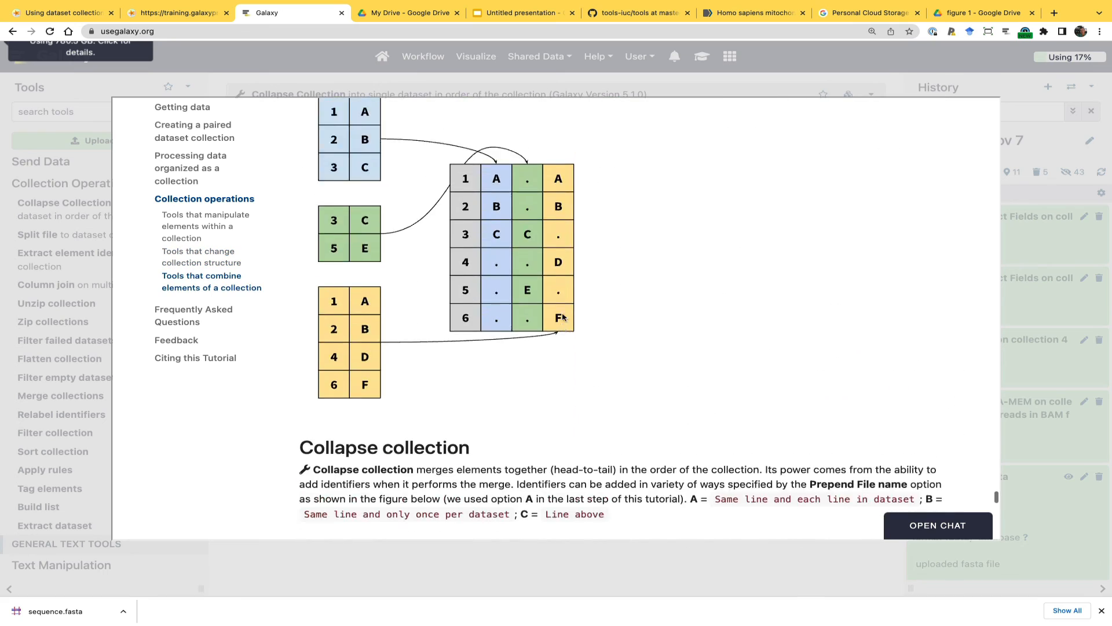
scroll(563, 317, "down", 10)
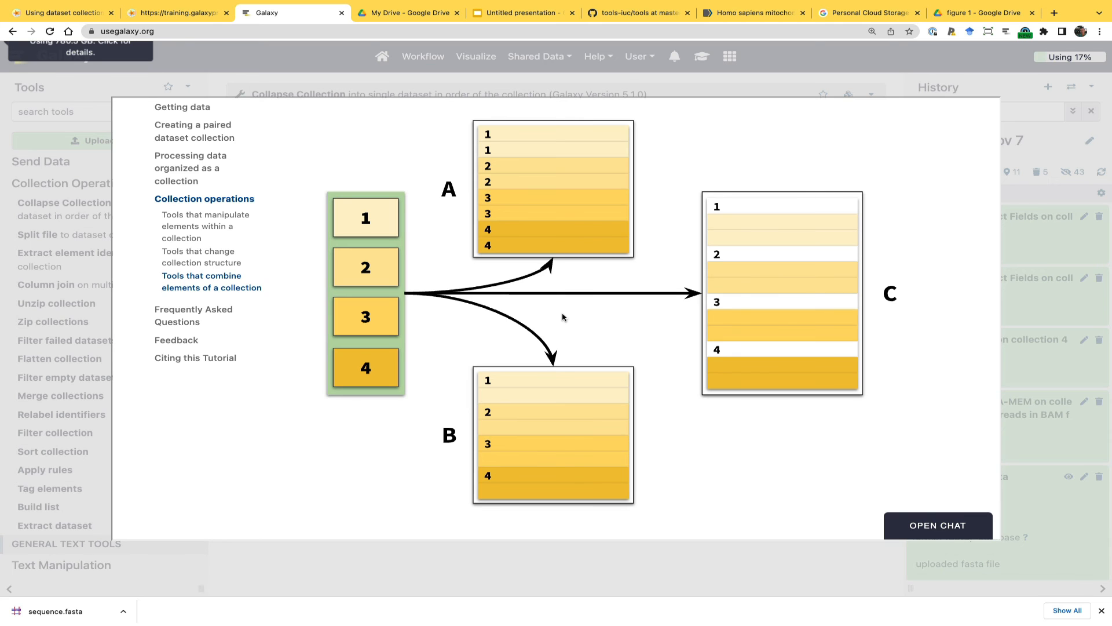
left_click(1031, 243)
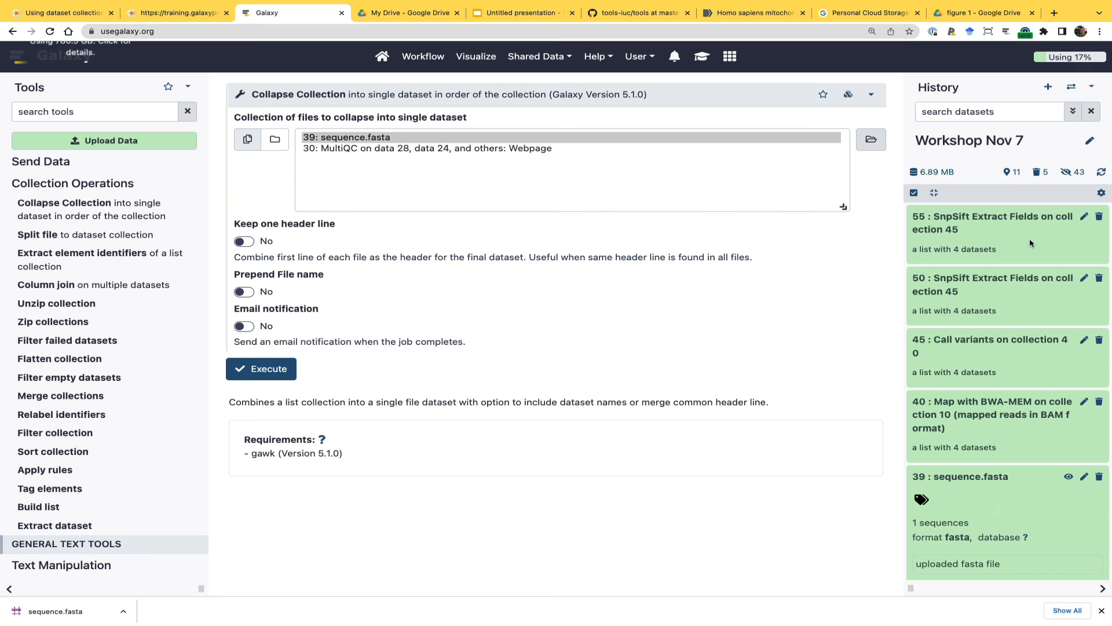
Display the elements of SnpSift Extract Fields collection 55 and recheck the tutorial's diagram of collapse options A, B and C
left_click(999, 219)
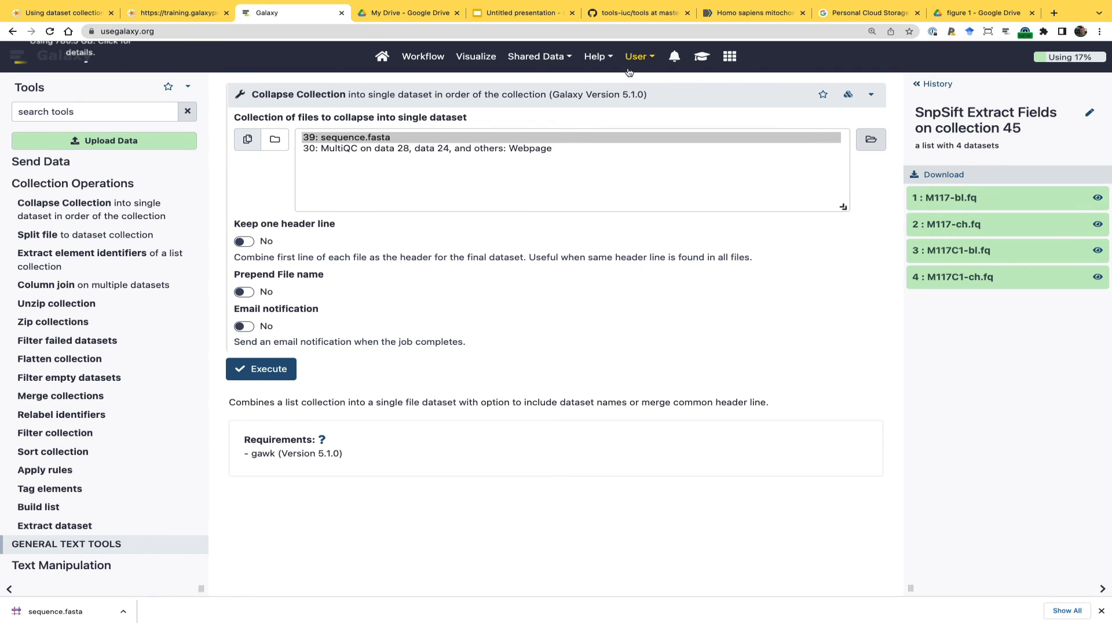
left_click(702, 57)
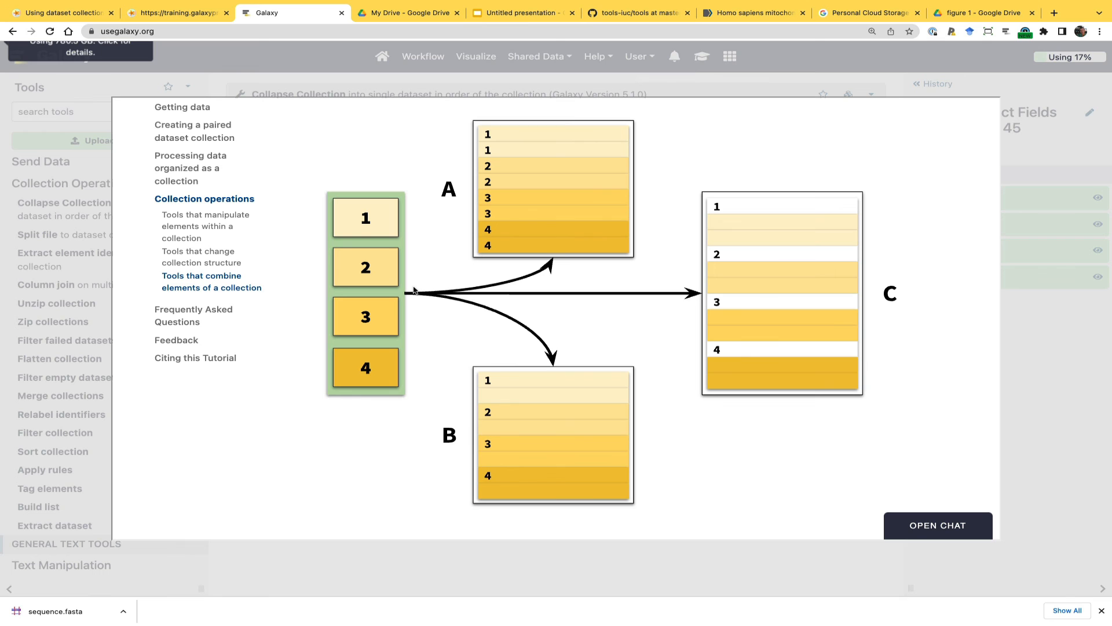
left_click(1041, 440)
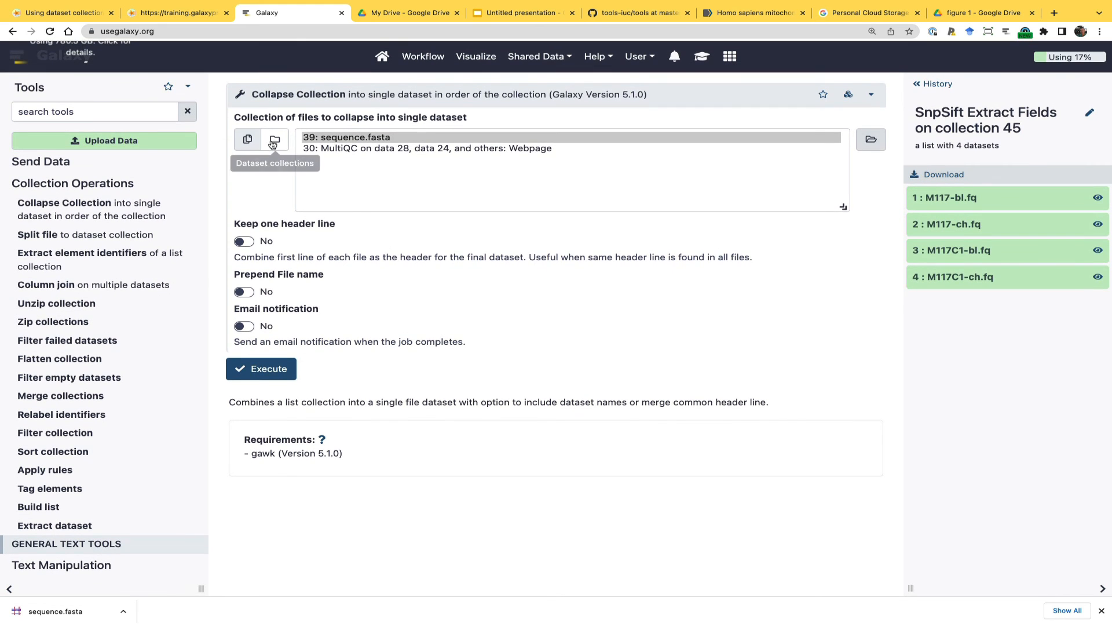
Choose collection 55, SnpSift Extract Fields on collection 45, as the collapse input and set Prepend File name to Yes
left_click(275, 140)
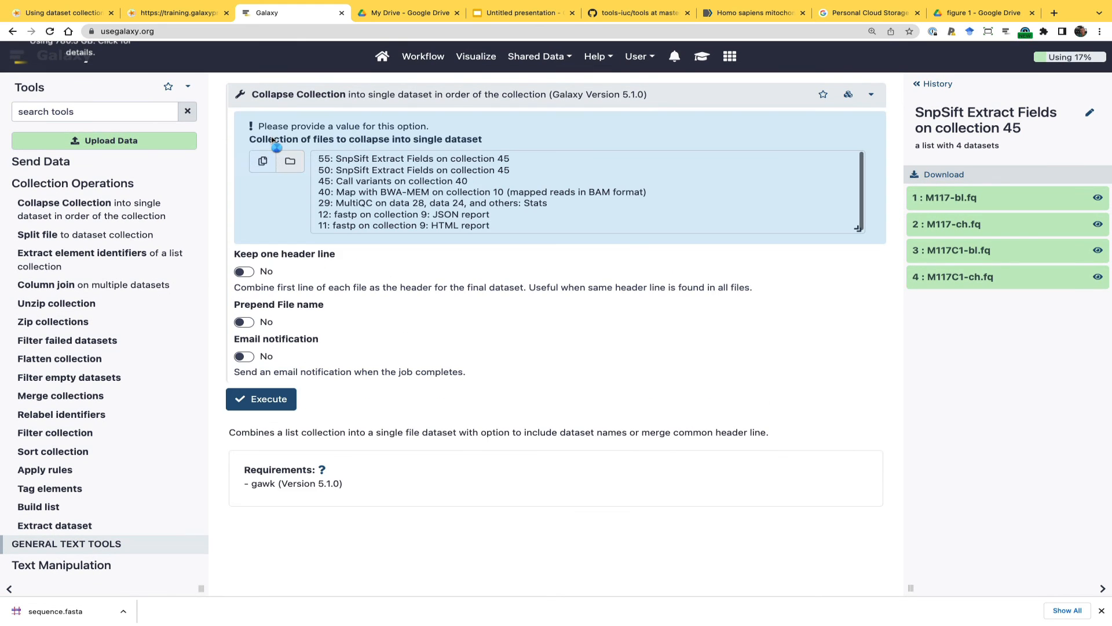
left_click(340, 159)
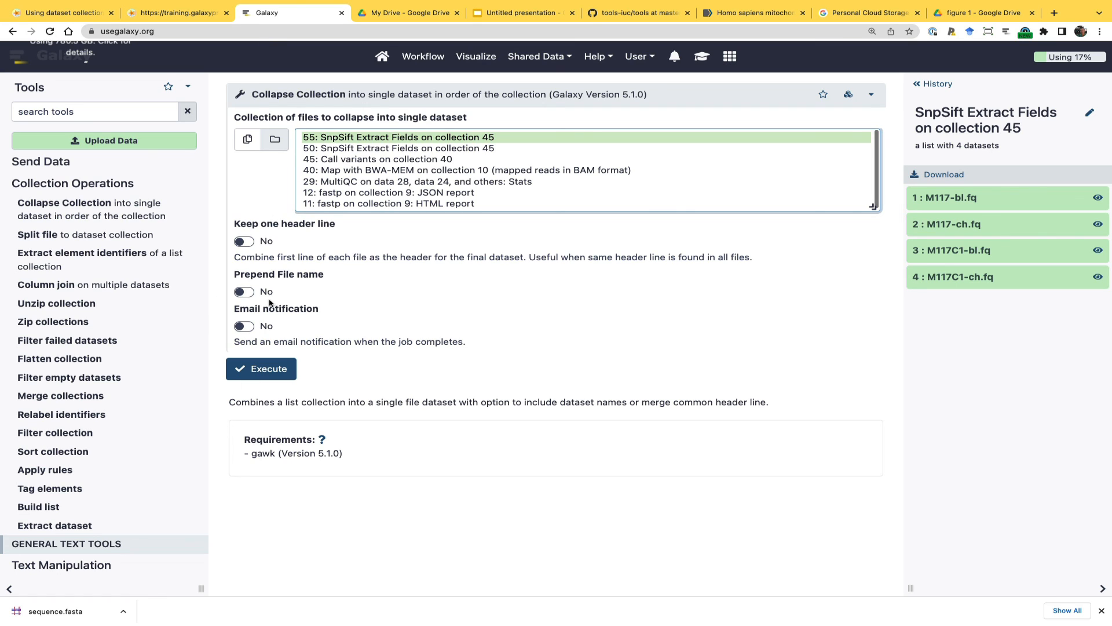
left_click(245, 292)
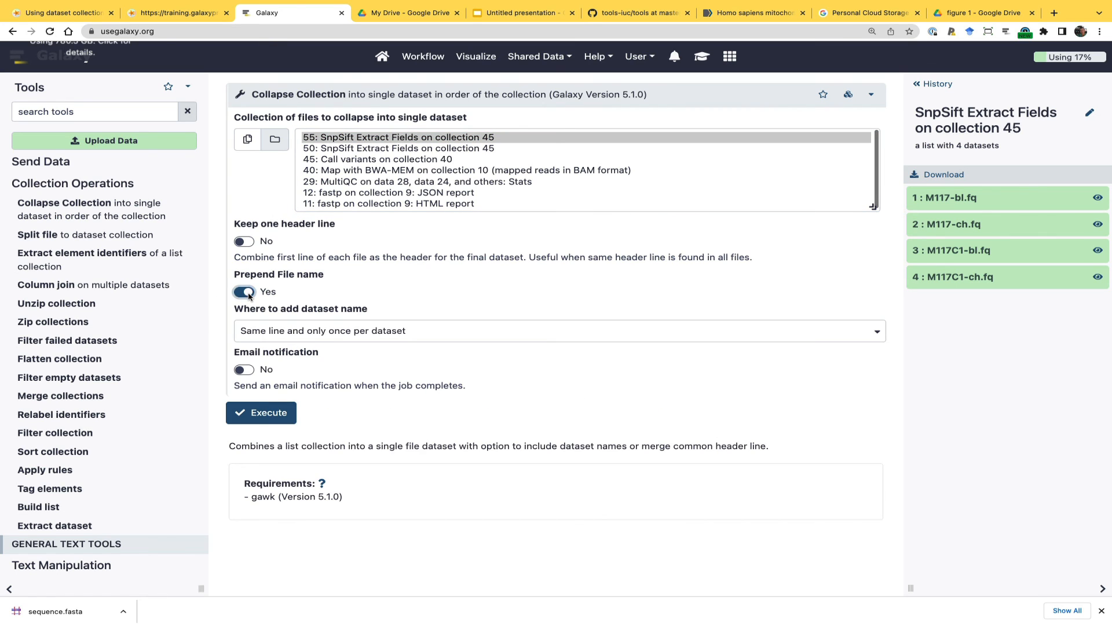
Preview M117C1-ch.fq, set Keep one header line to Yes, and add the dataset name on Same line and each line in dataset
left_click(946, 278)
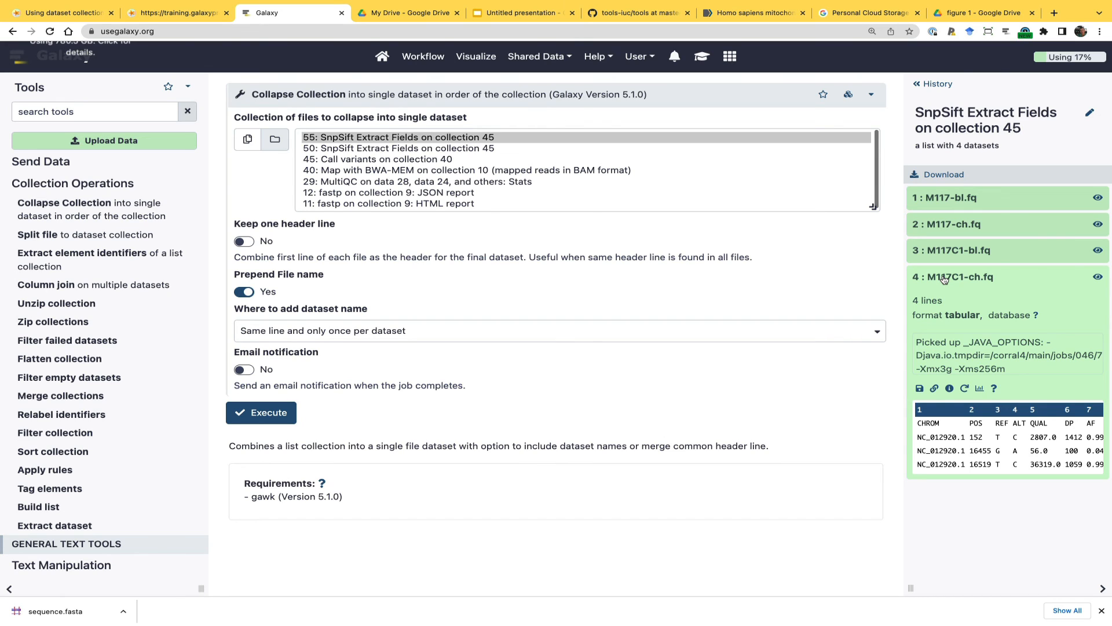
left_click(246, 244)
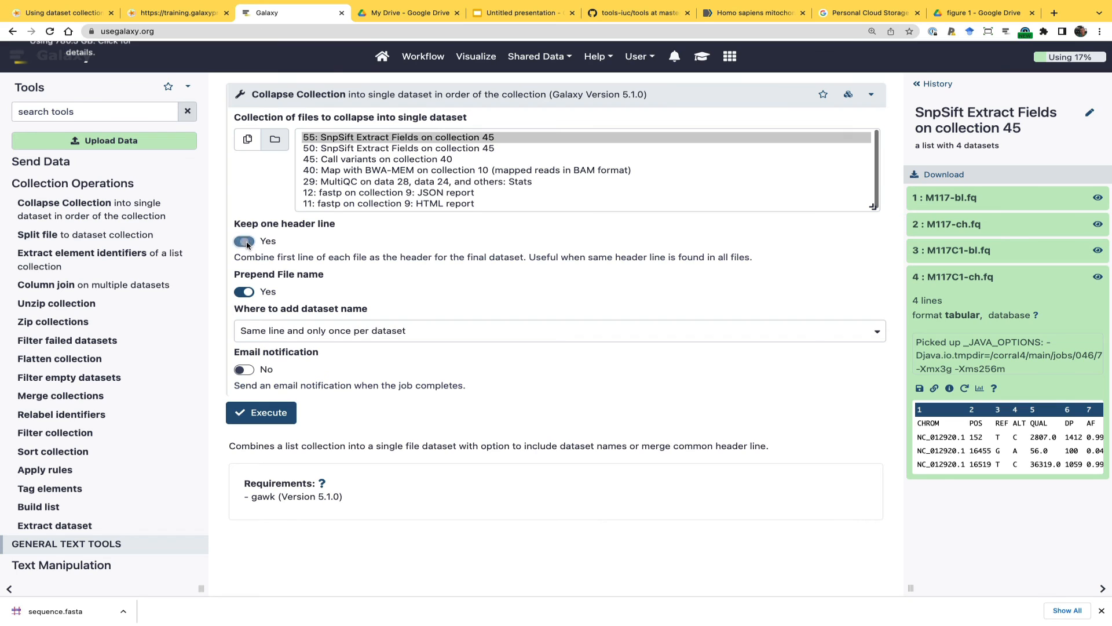
left_click(261, 332)
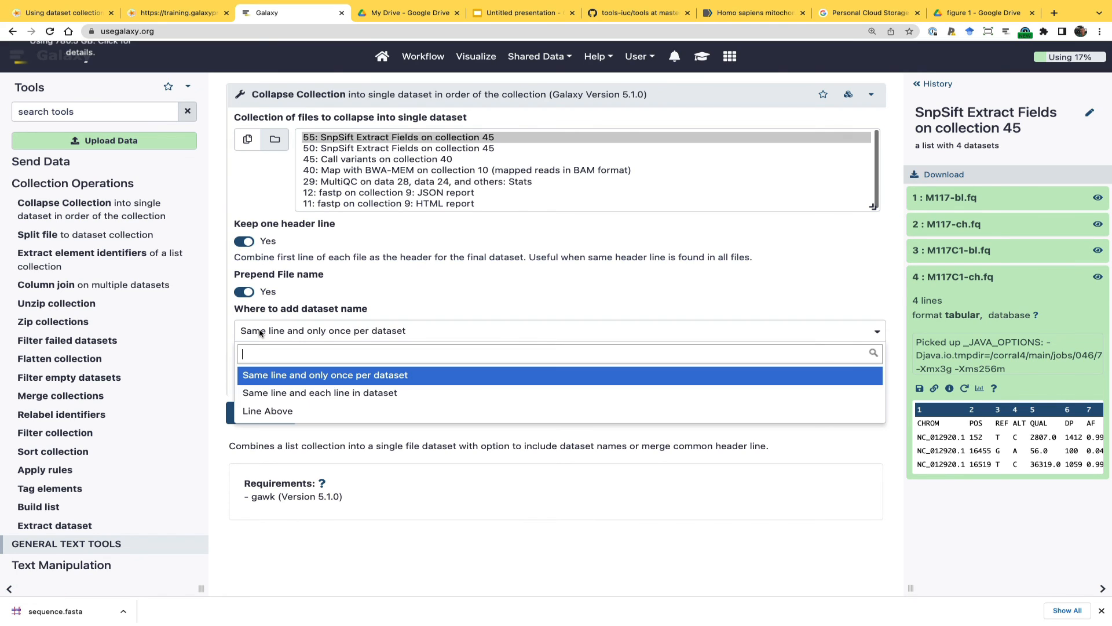
left_click(259, 392)
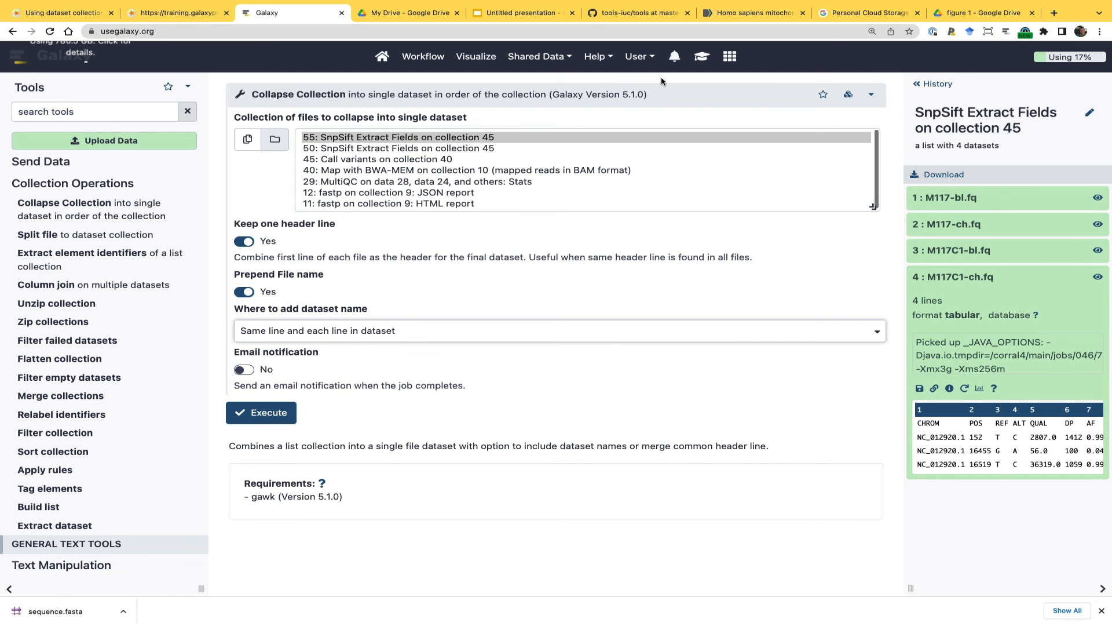
Recheck the tutorial's collapse diagram, execute Collapse Collection on collection 55, and return to the list of history datasets
left_click(702, 58)
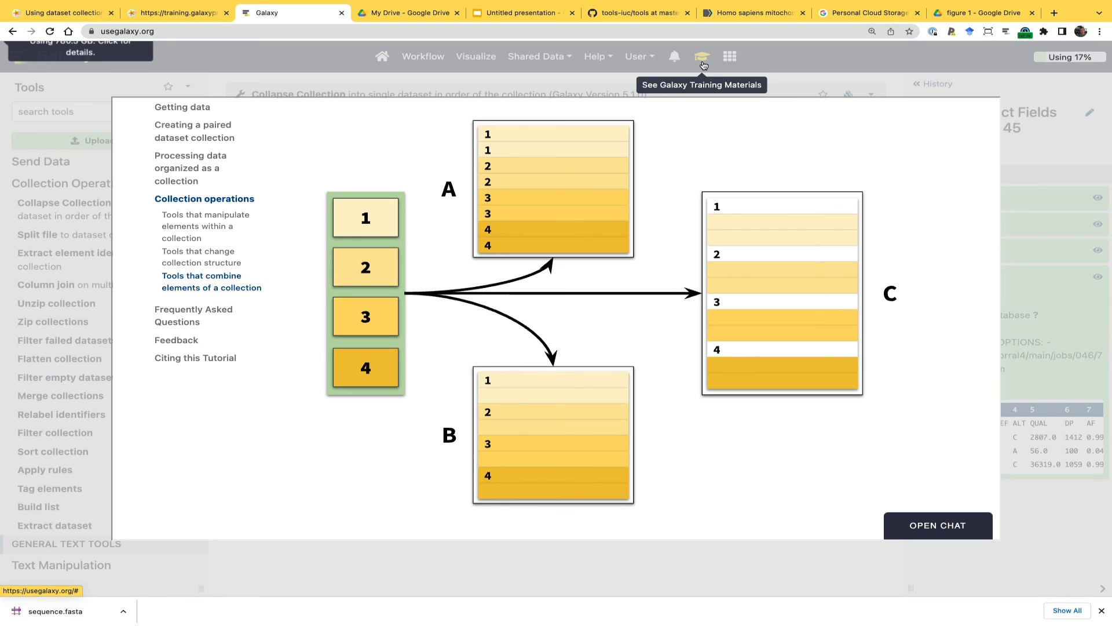
left_click(371, 562)
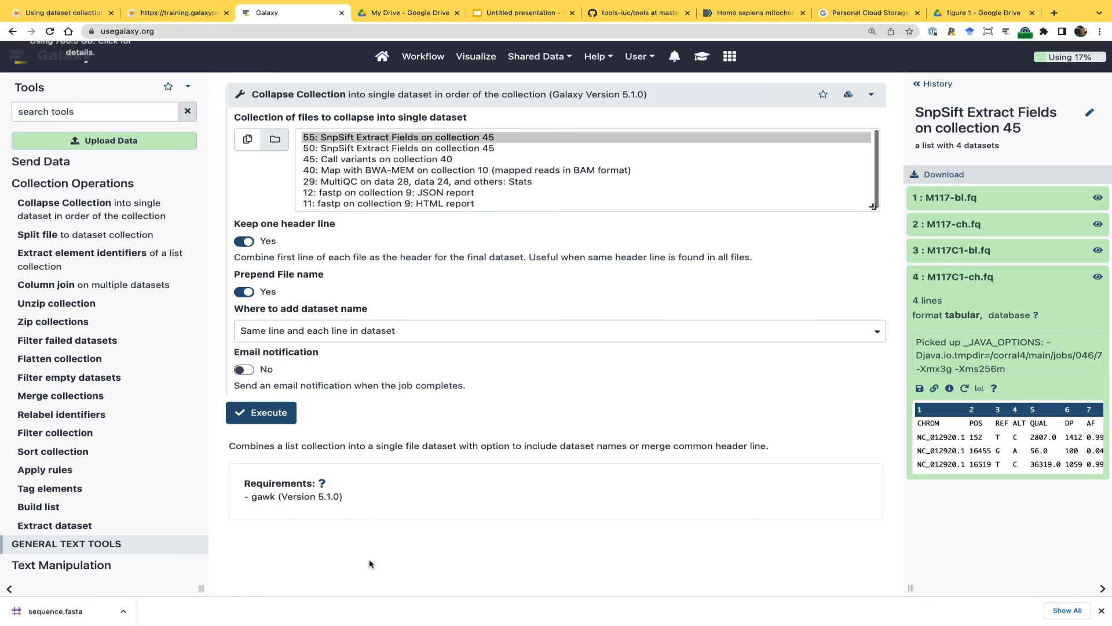
left_click(271, 417)
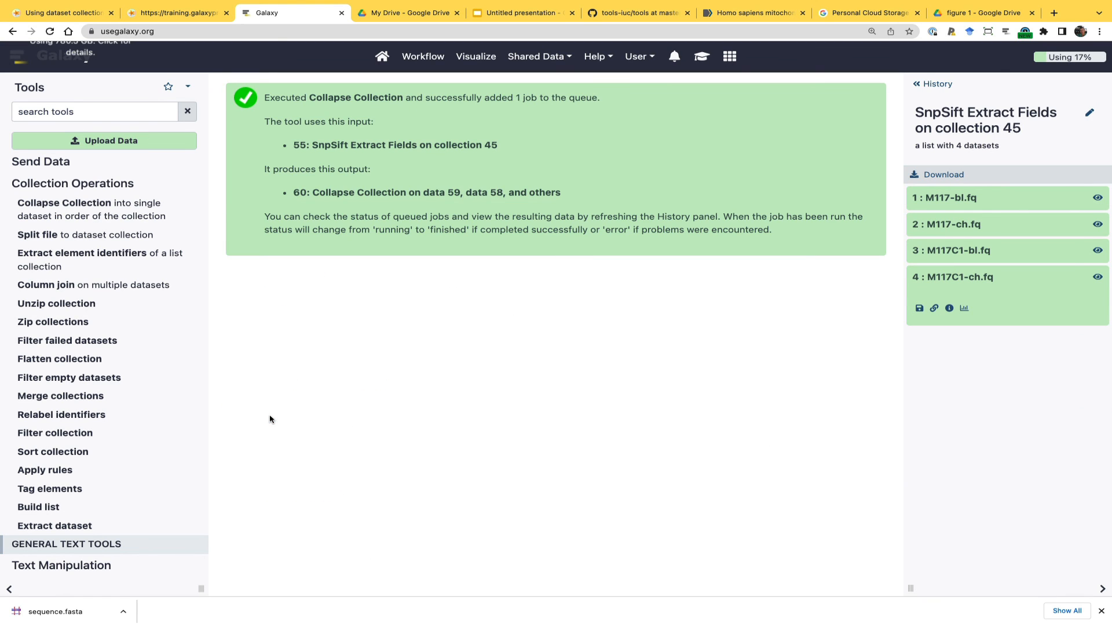
left_click(940, 84)
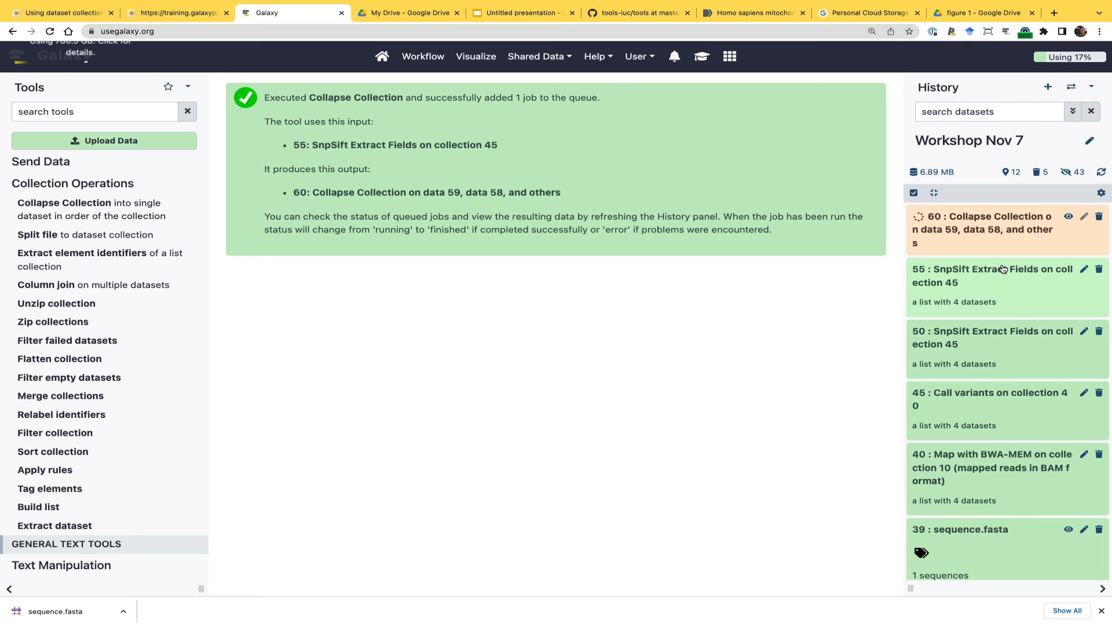
Examine the Column join diagram in the embedded tutorial, and display the table in the Collapse Collection output, dataset 60
left_click(703, 58)
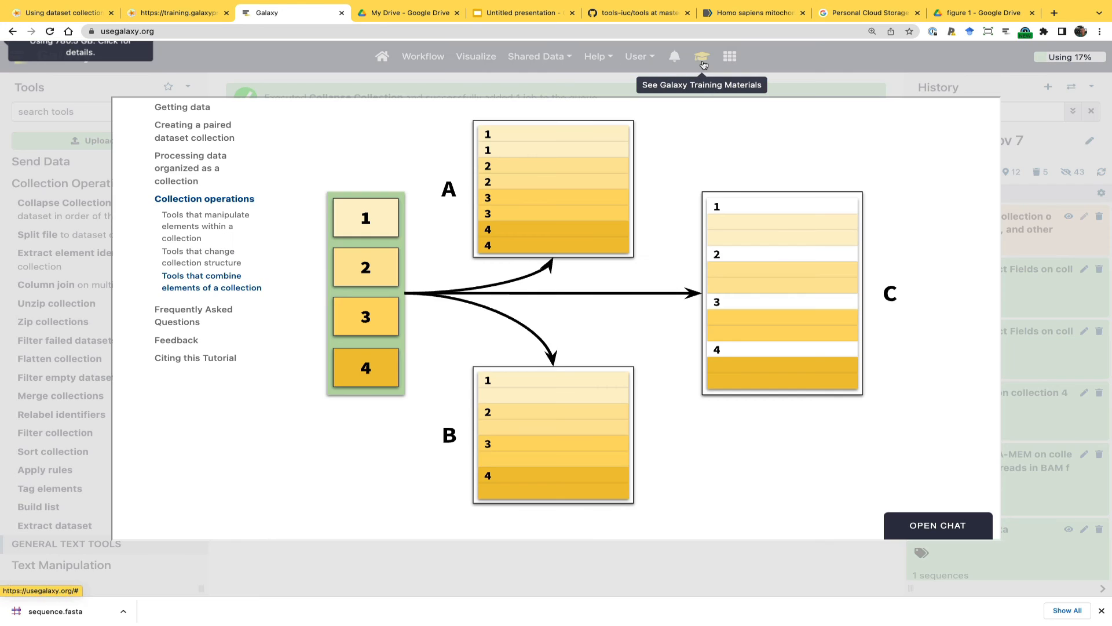
scroll(309, 342, "up", 5)
scroll(309, 342, "up", 5)
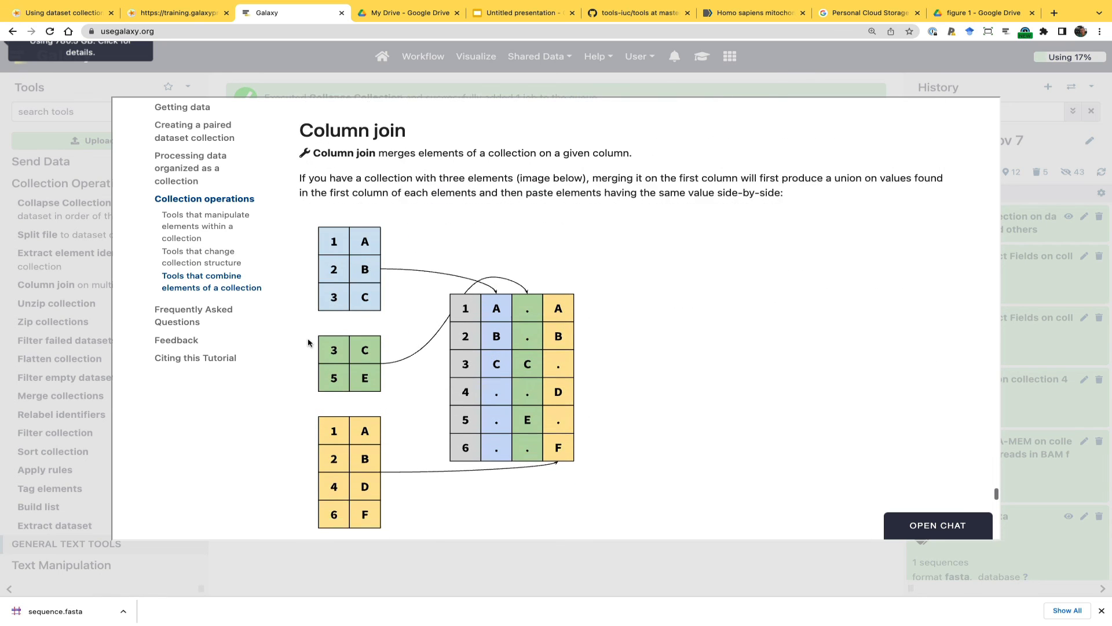
scroll(308, 342, "down", 1)
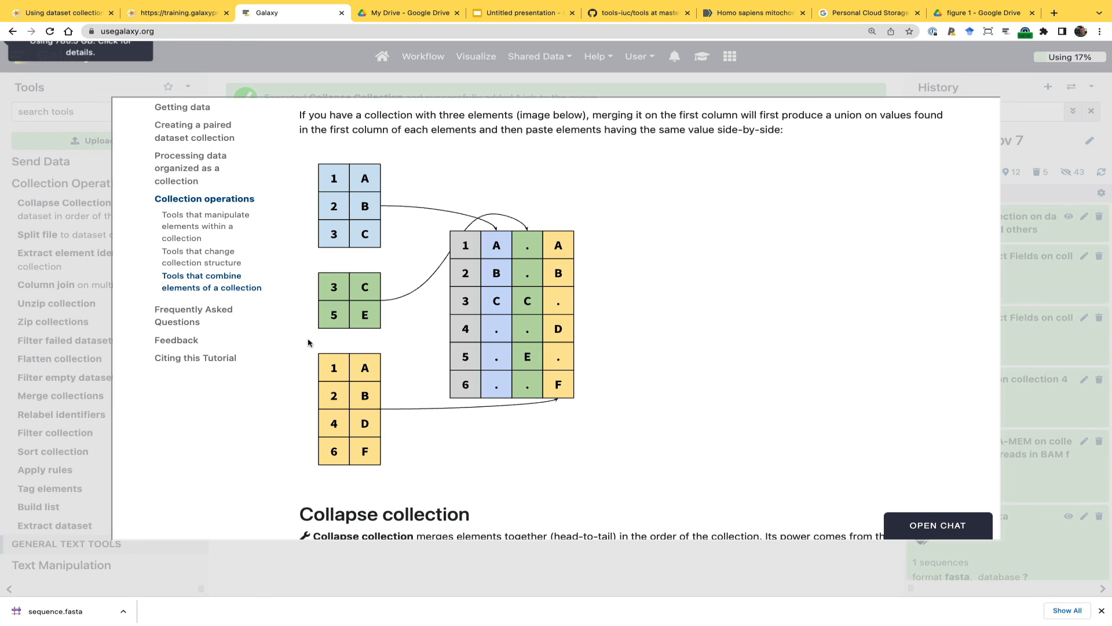
left_click(308, 562)
left_click(1069, 218)
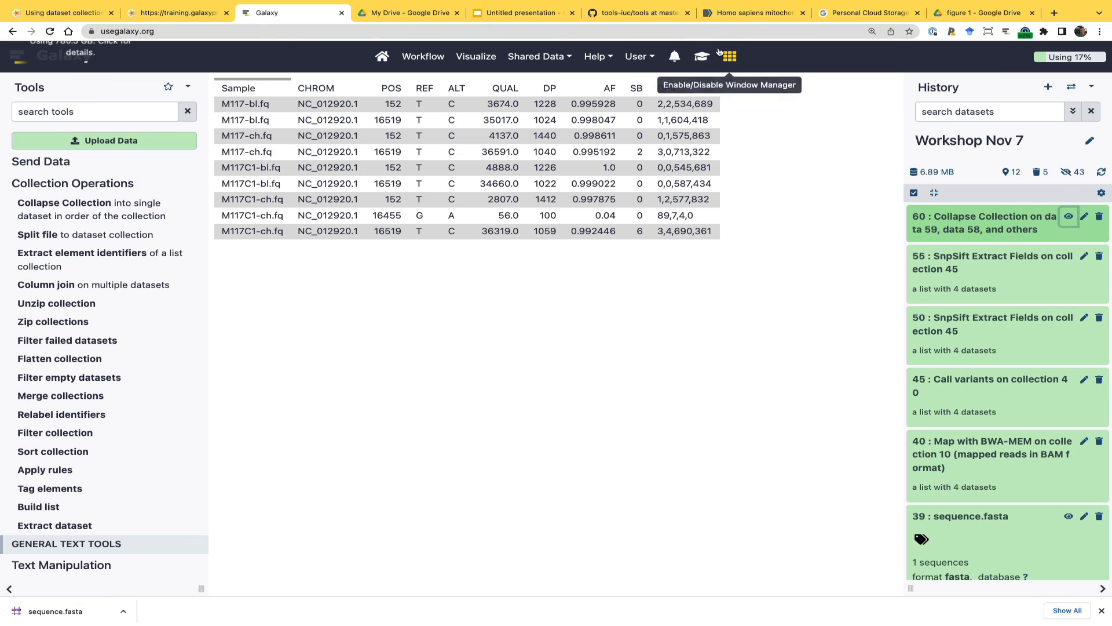
Reopen the embedded tutorial and look back to its Zip collection section
left_click(702, 56)
scroll(458, 350, "up", 15)
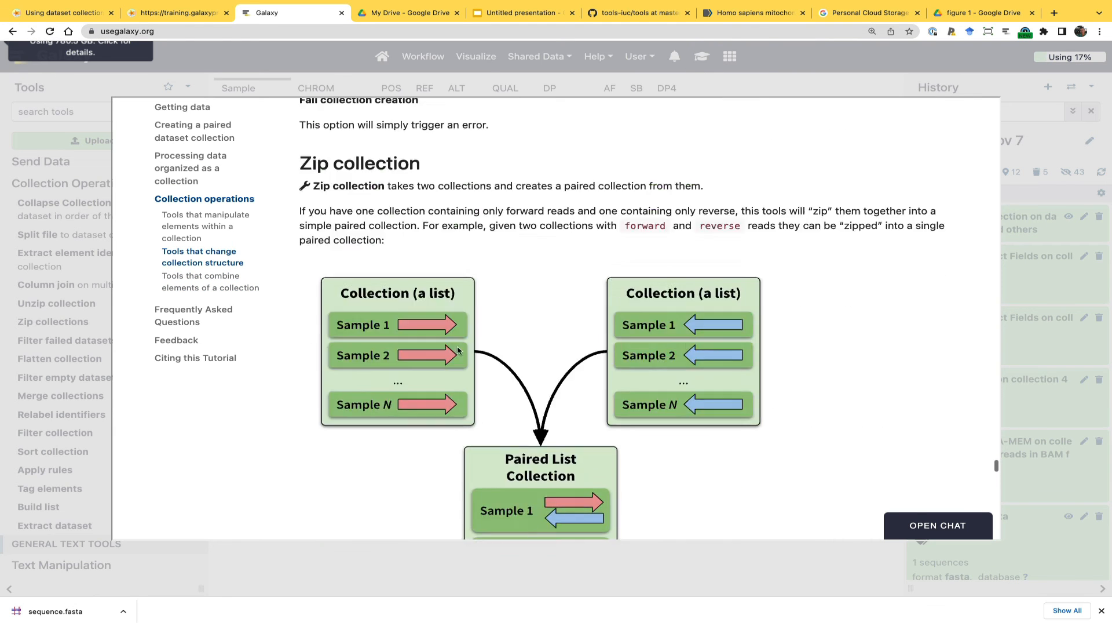